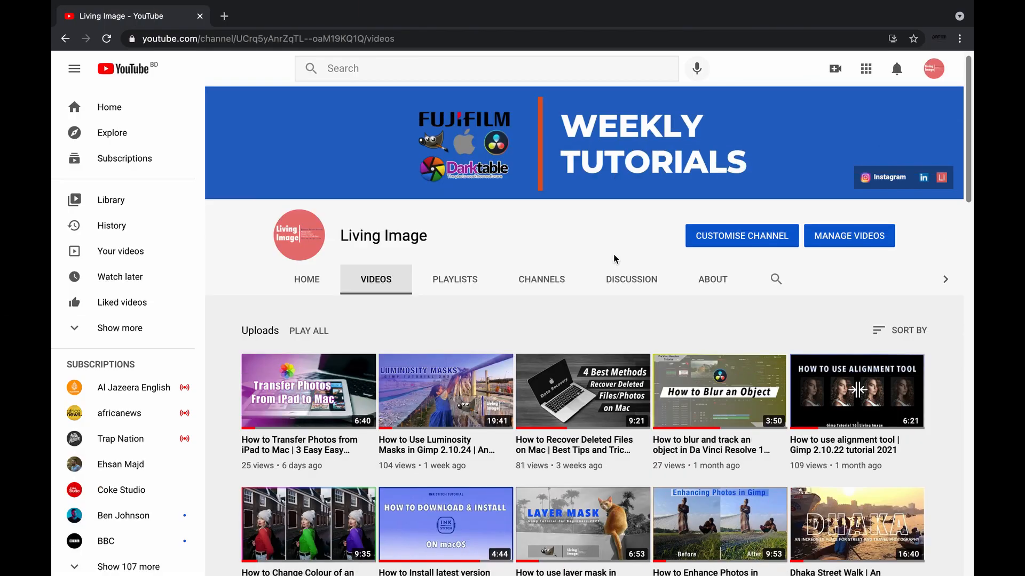
Look through the uploaded tutorial videos on the Living Image YouTube channel
scroll(614, 260, "down", 5)
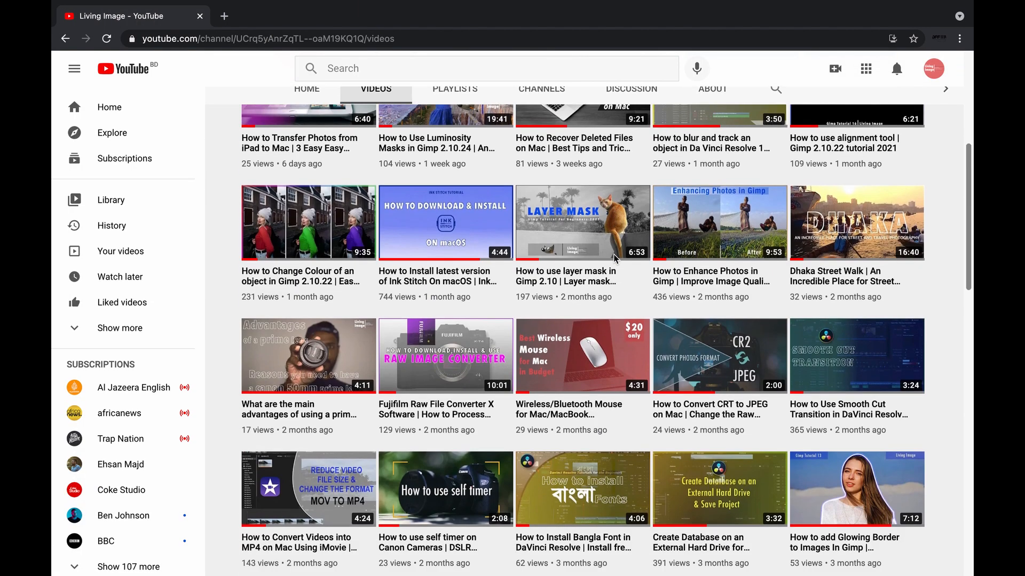
scroll(614, 260, "down", 4)
scroll(616, 259, "down", 8)
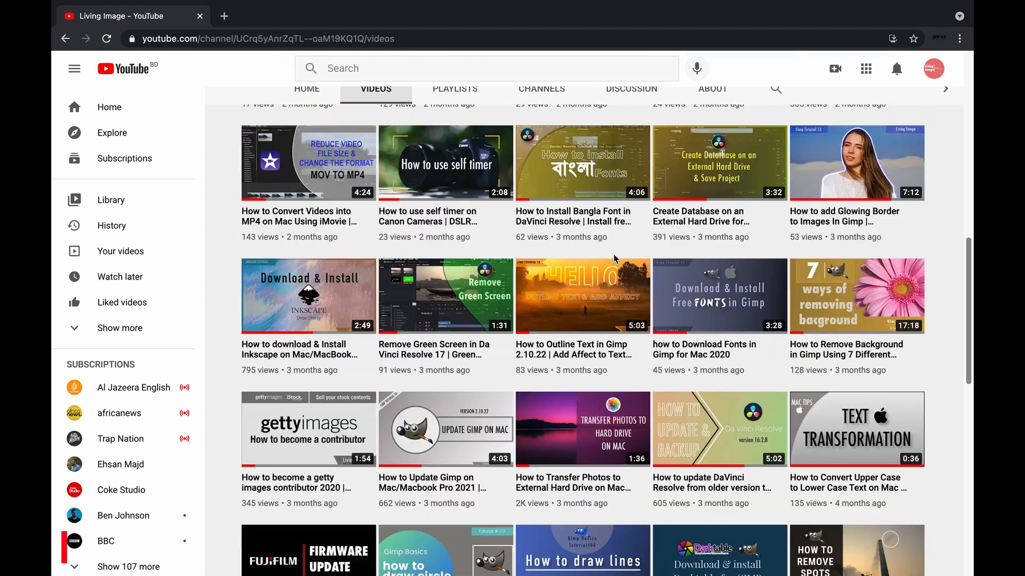
scroll(615, 259, "down", 4)
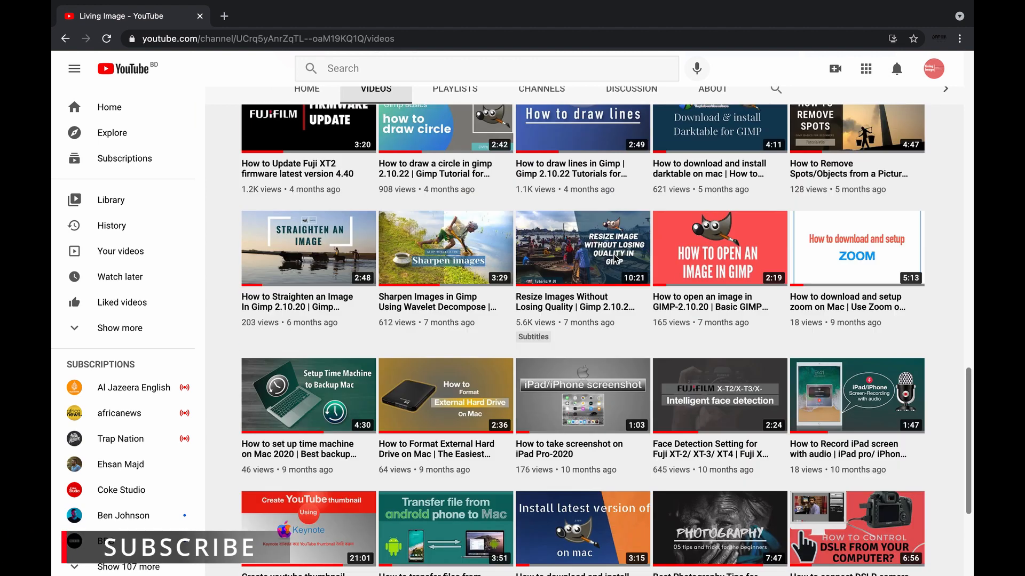
scroll(615, 259, "up", 4)
scroll(615, 259, "up", 1)
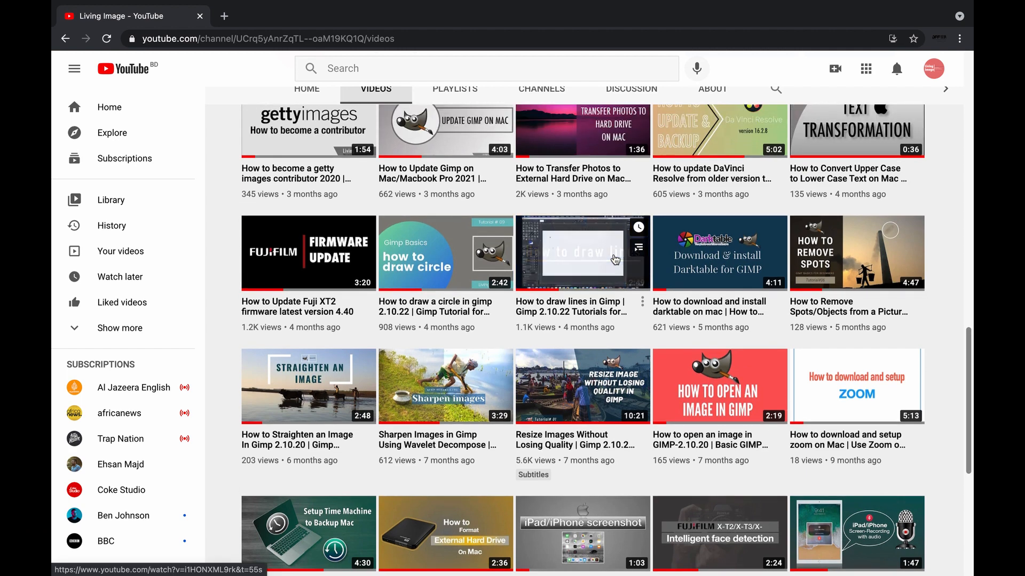
scroll(615, 260, "up", 1)
scroll(616, 259, "up", 7)
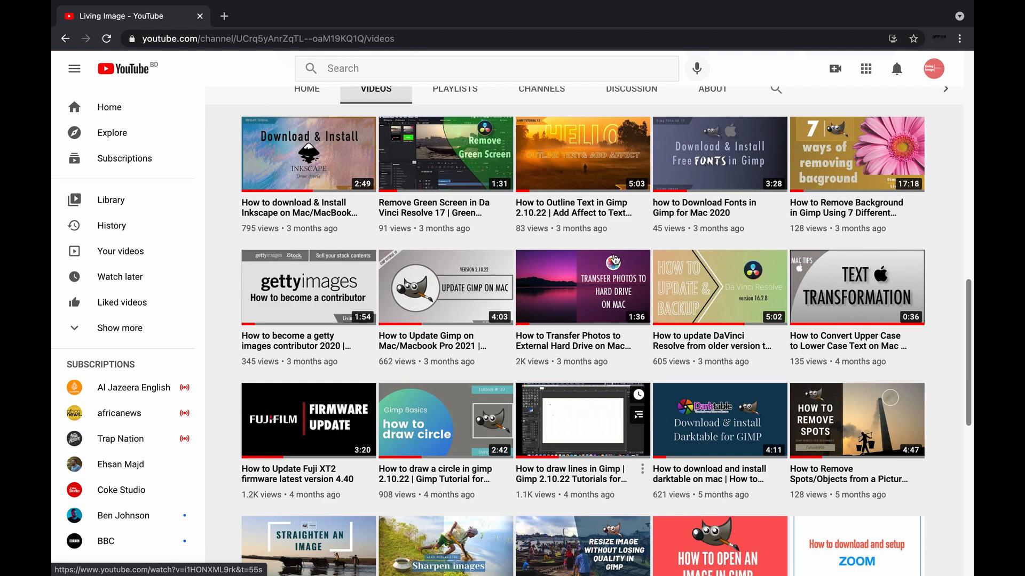
scroll(615, 259, "up", 12)
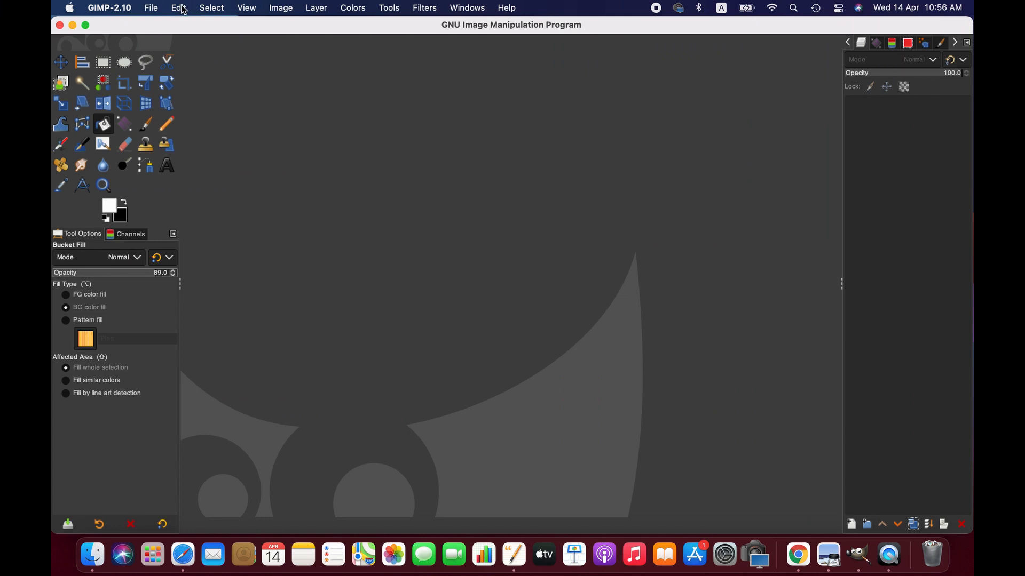
Create a new portrait image from the A4 (300 ppi) template
left_click(152, 8)
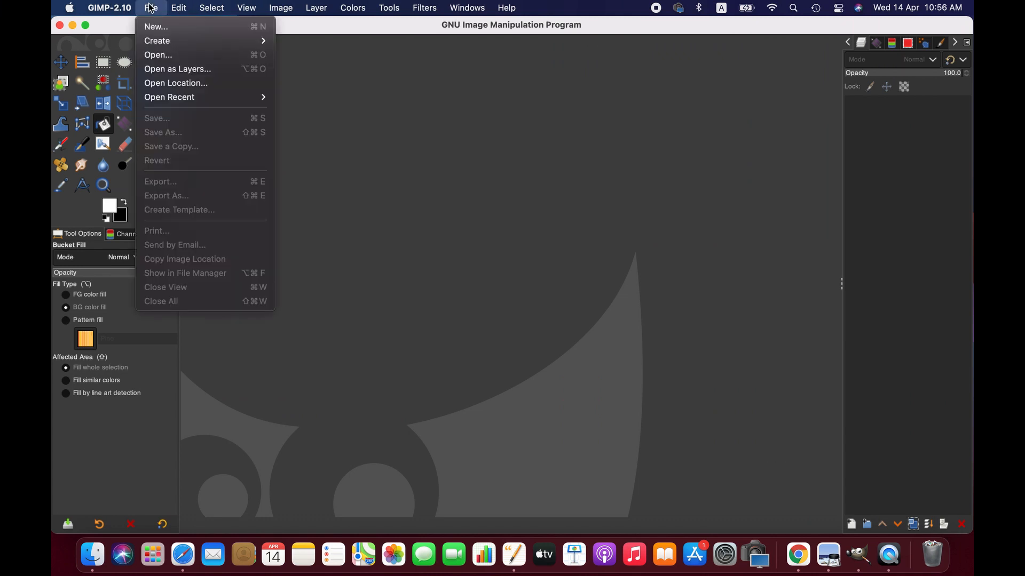
left_click(163, 30)
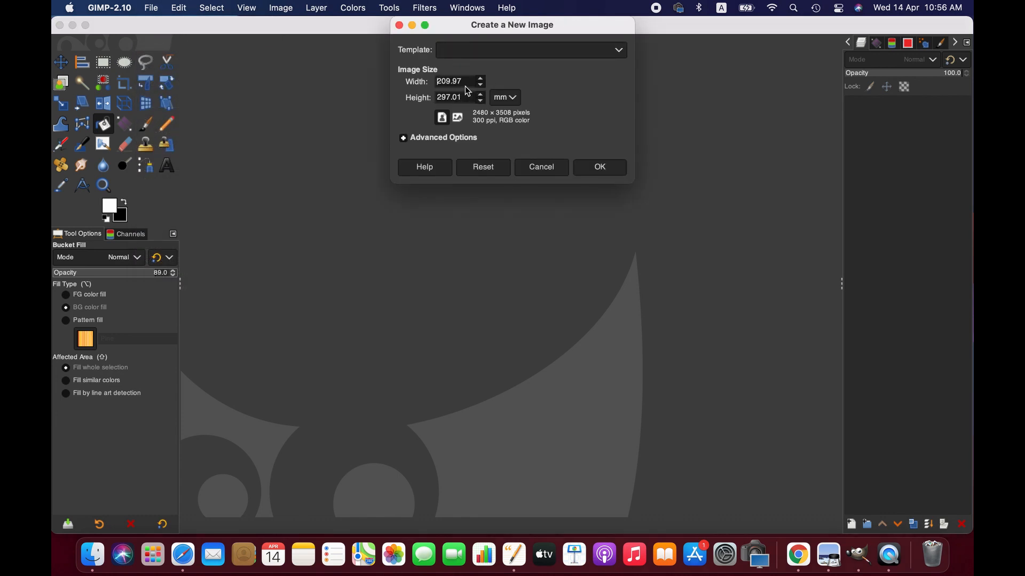
left_click(566, 53)
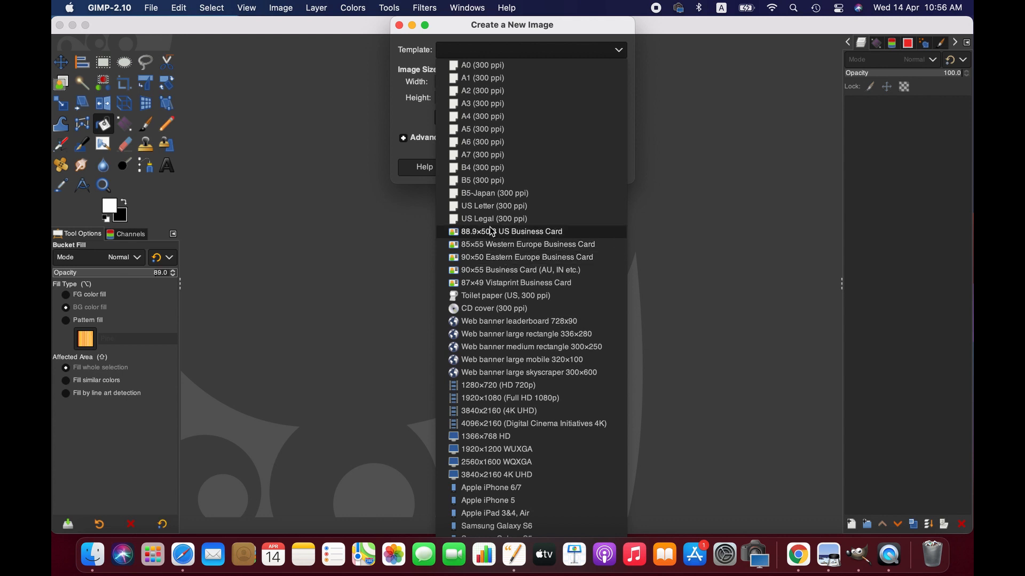
left_click(493, 116)
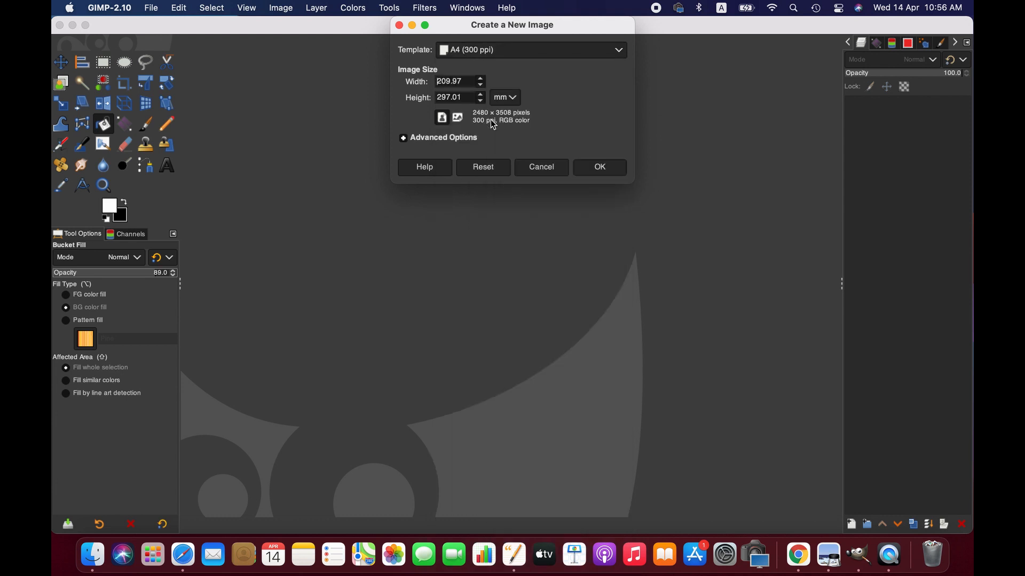
left_click(591, 165)
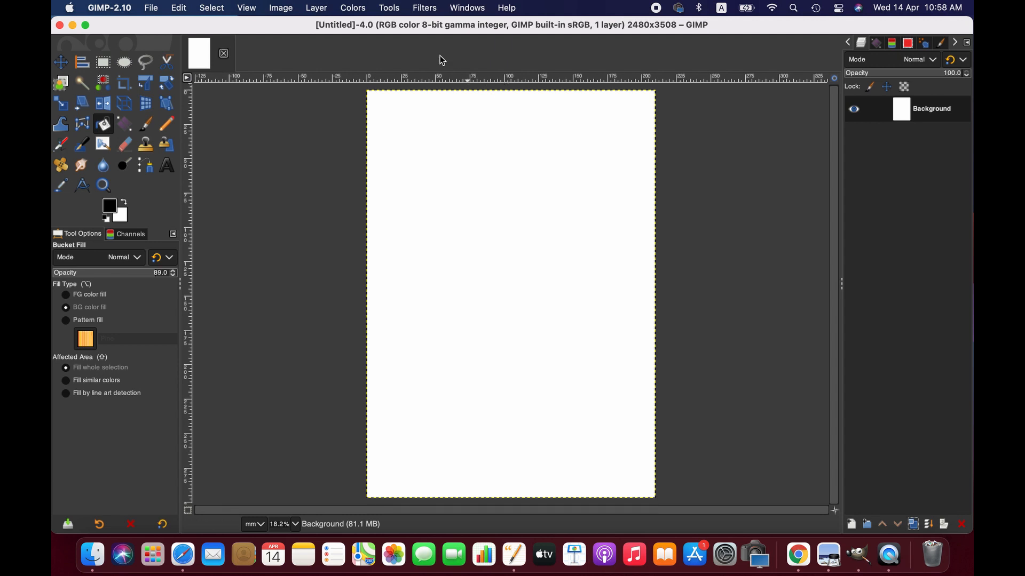
Place horizontal guides at about 10 and 25 mm and vertical guides at about 14 and 195 mm on the page
left_click_drag(476, 82, 499, 125)
left_click_drag(499, 84, 497, 105)
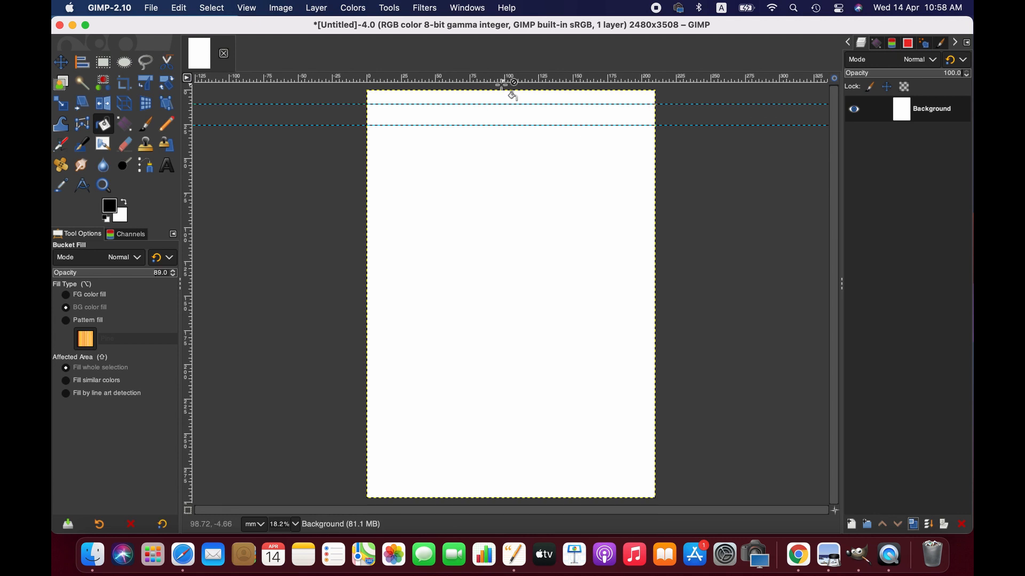
left_click_drag(190, 154, 387, 153)
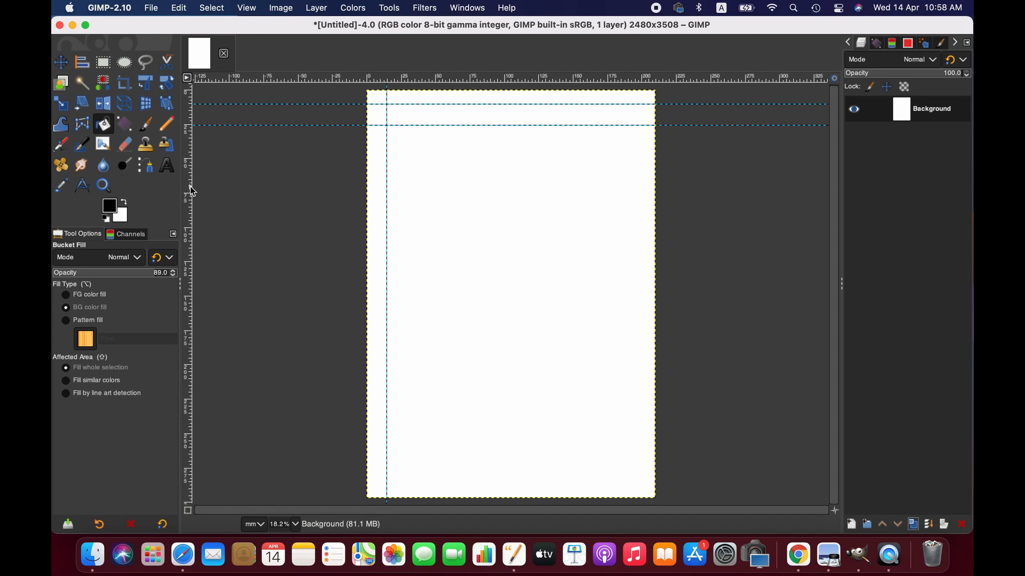
left_click_drag(193, 191, 639, 190)
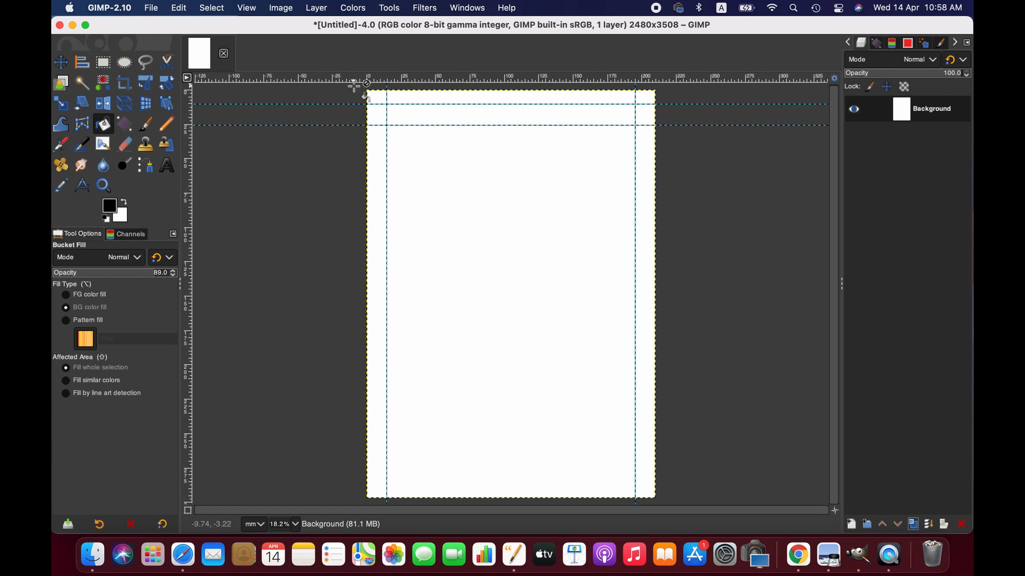
Draw a closed rectangular path through the four guide intersections near the page's upper edge with the Paths tool
left_click(146, 165)
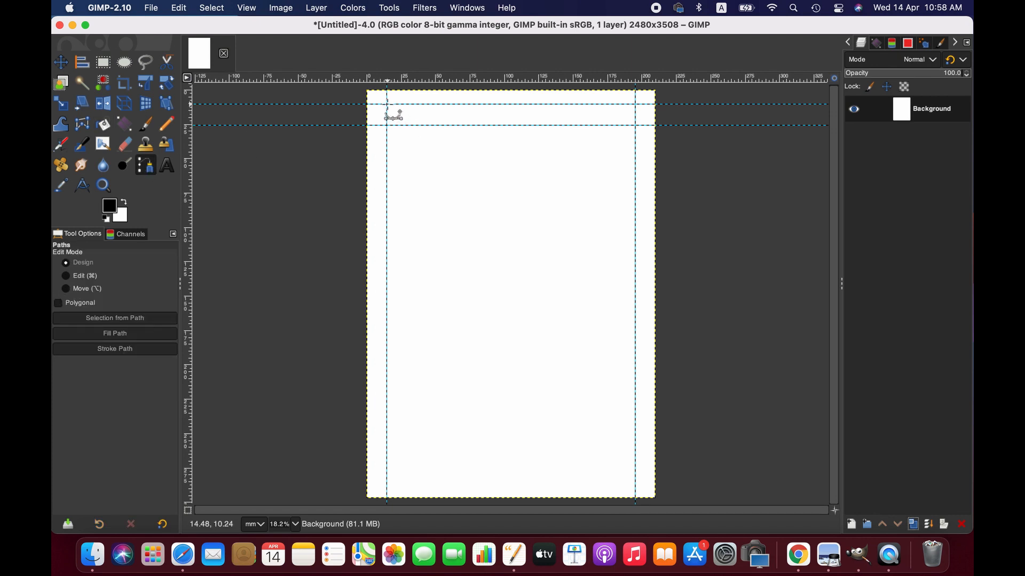
left_click(386, 104)
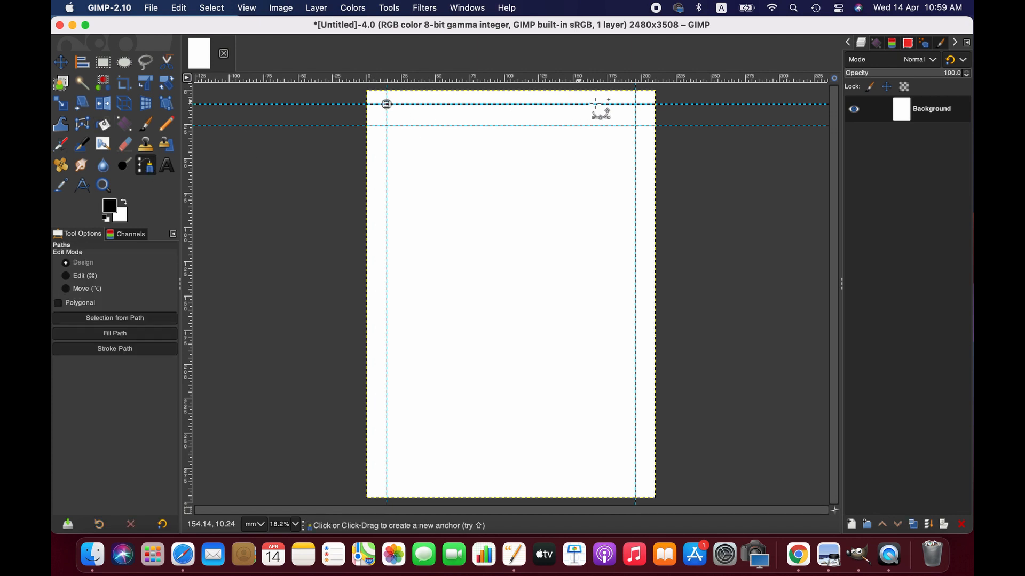
left_click(635, 104)
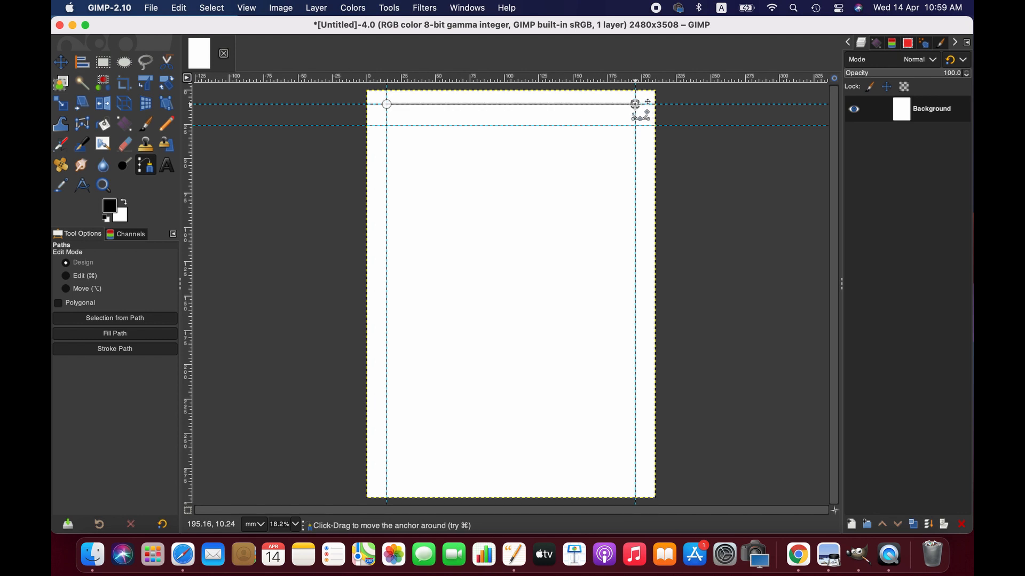
left_click(636, 125)
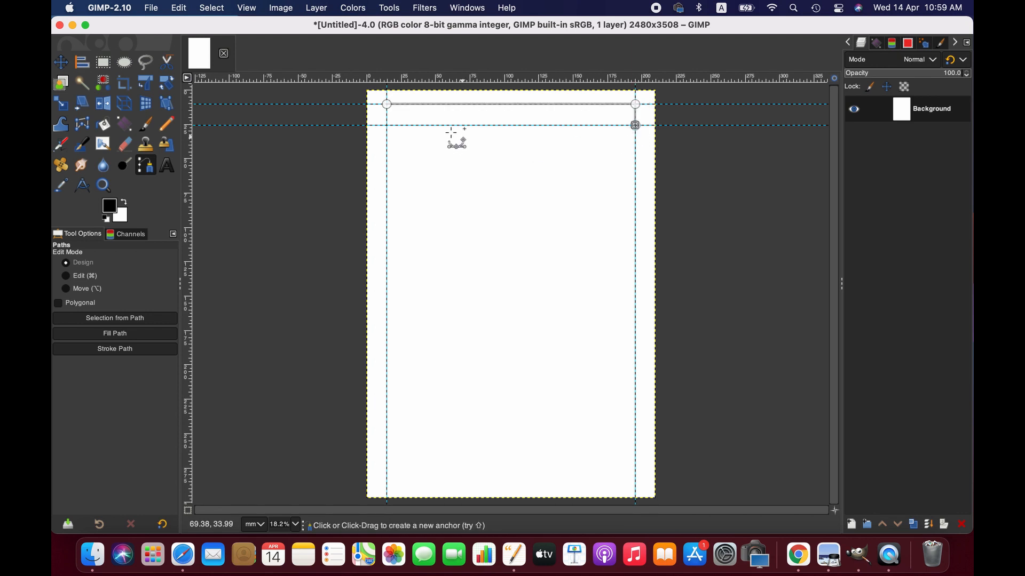
left_click(387, 126)
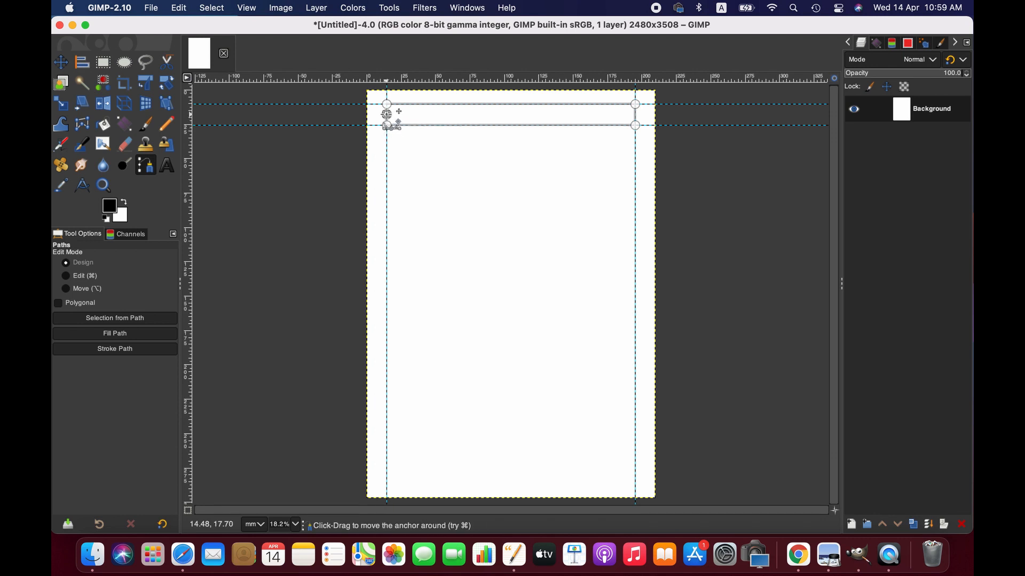
left_click(386, 104, "super")
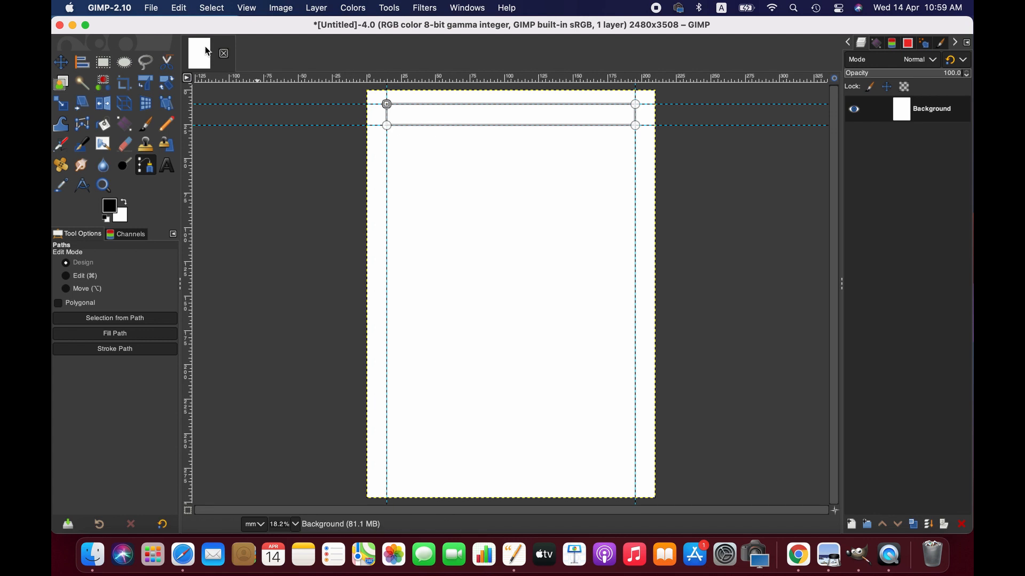
Convert the rectangular path to a selection and fill it with black as the background colour using Bucket Fill
left_click(212, 7)
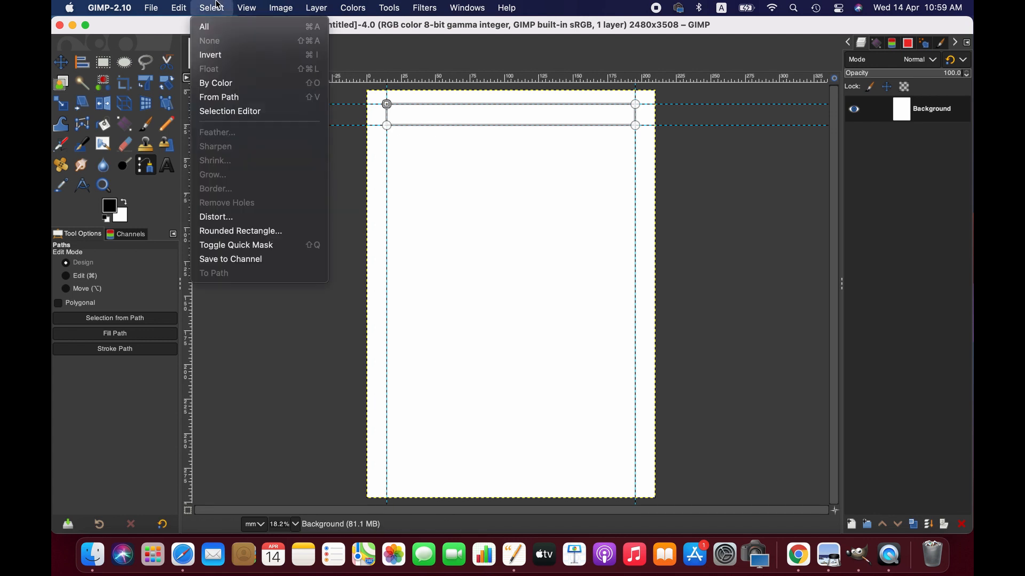
left_click(239, 99)
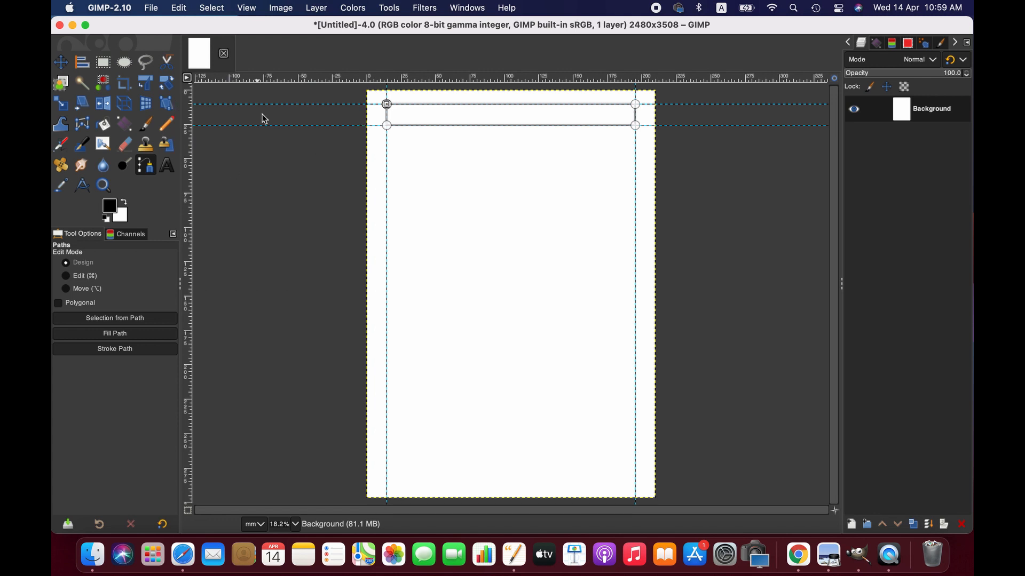
left_click(104, 125)
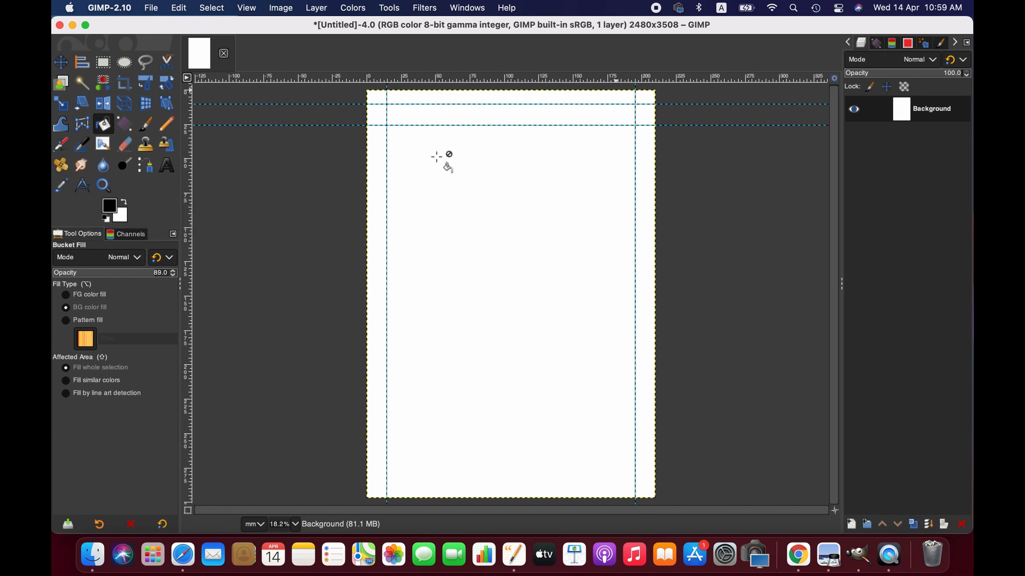
left_click(125, 203)
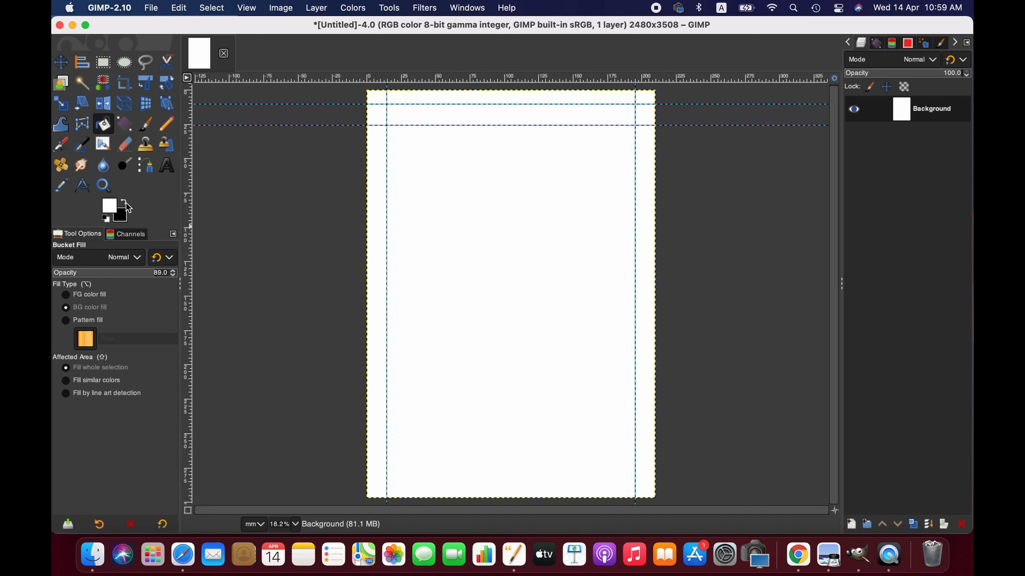
left_click(521, 115)
left_click(520, 115)
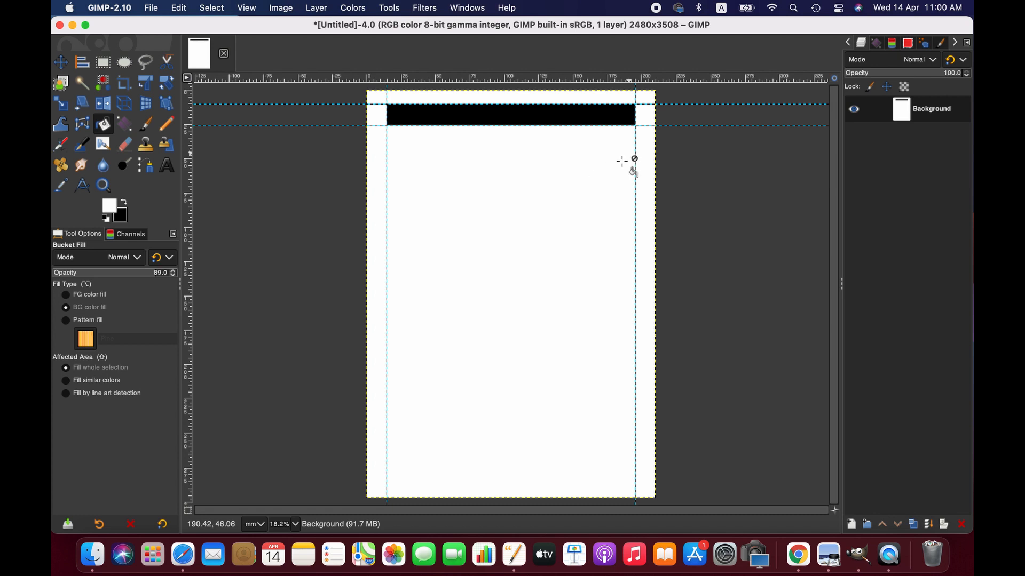
Duplicate the background layer and rename the copy Page1
left_click(914, 525)
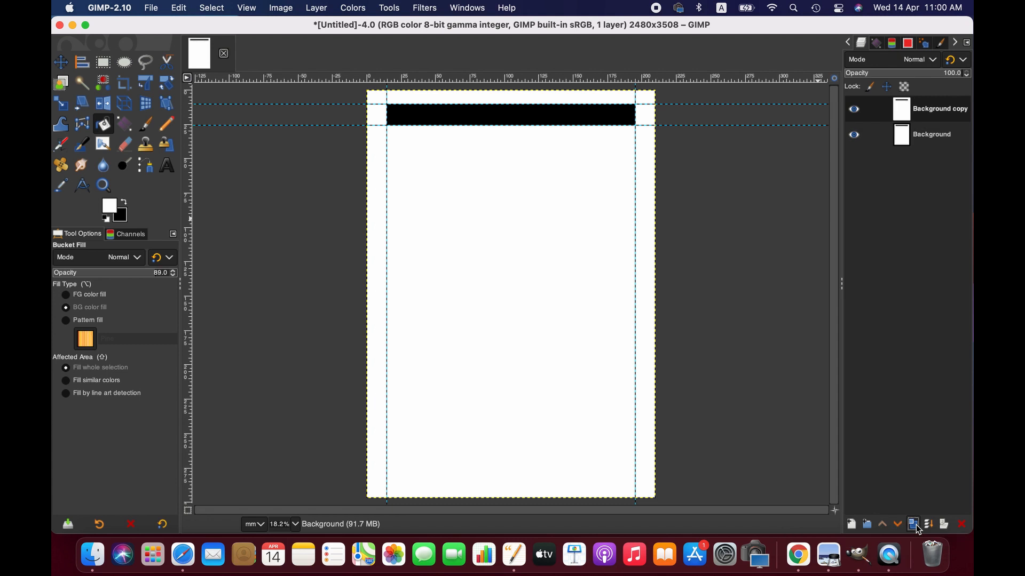
double_click(931, 109)
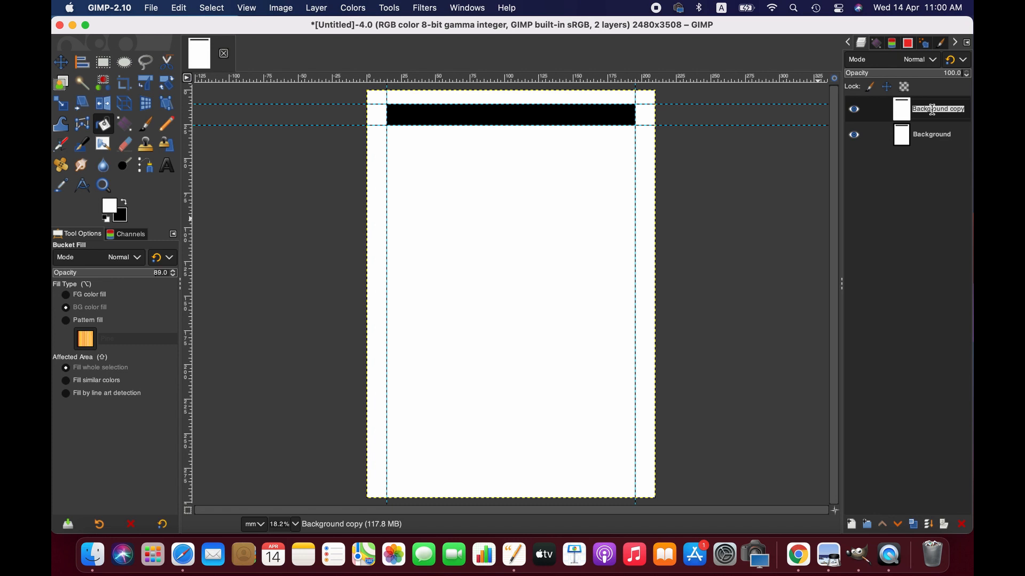
type("Page1")
Rename the original background layer Page2
left_click(954, 135)
double_click(953, 134)
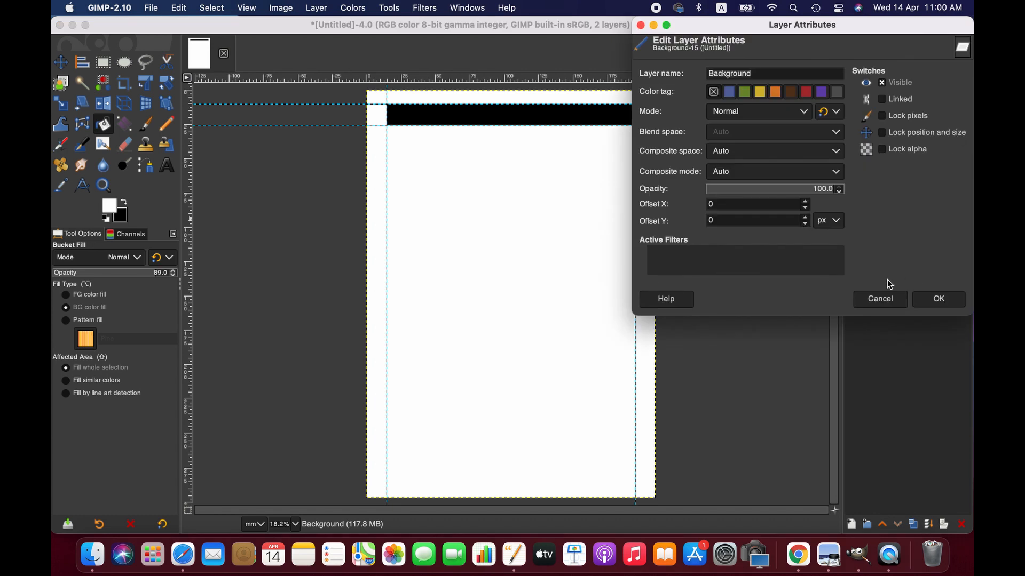
left_click(873, 299)
double_click(934, 137)
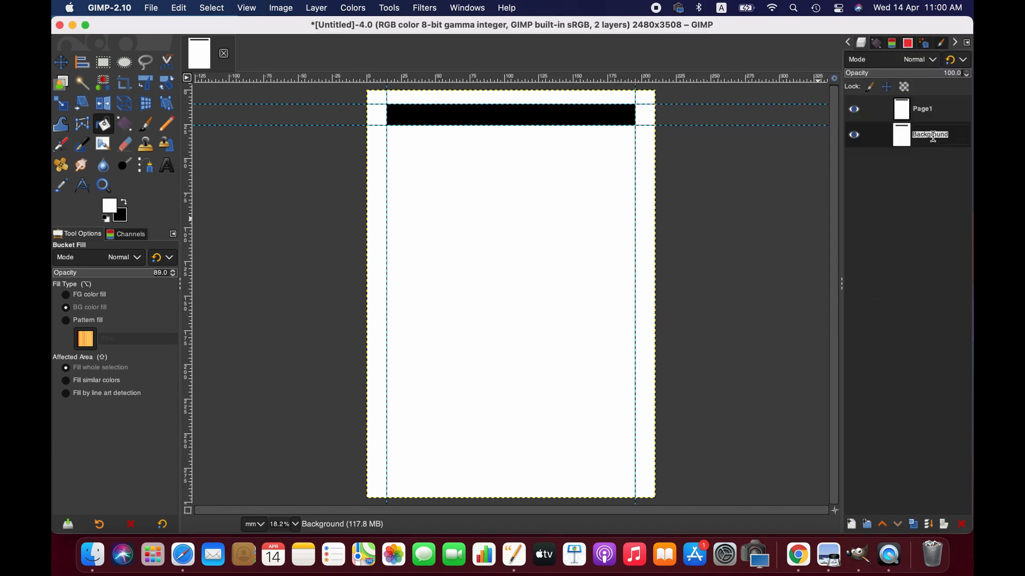
type("Page2")
key("Return")
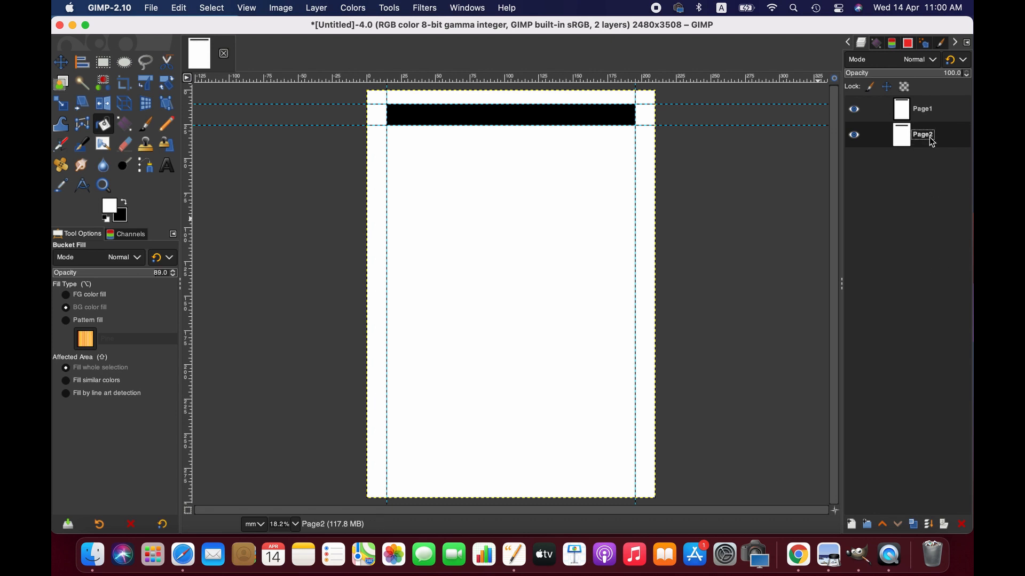
Make Page1 the active layer, pick the Text tool, and copy the line "April 2021 issue | Issue 12" from the Pages draft
left_click(926, 108)
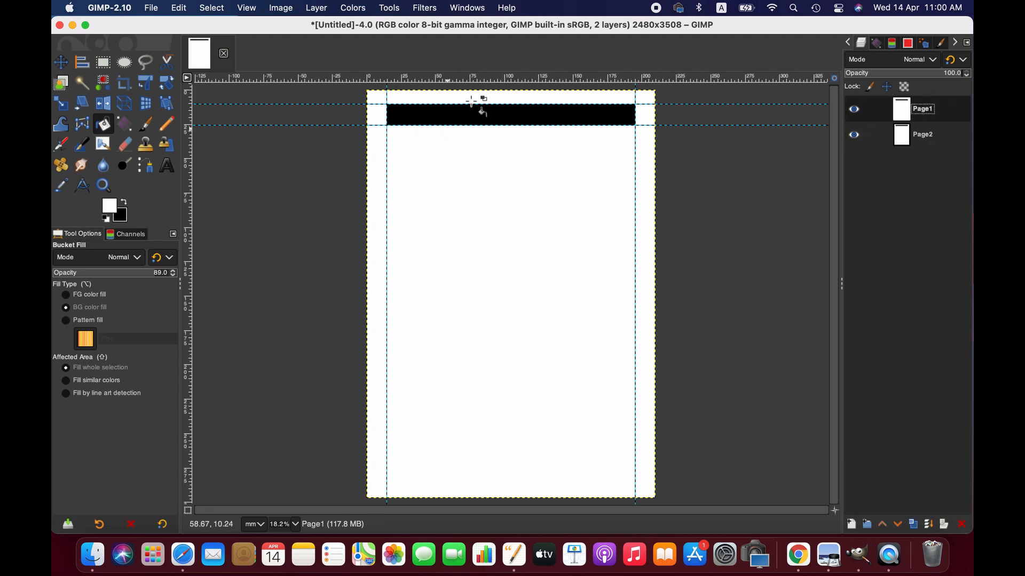
left_click(167, 165)
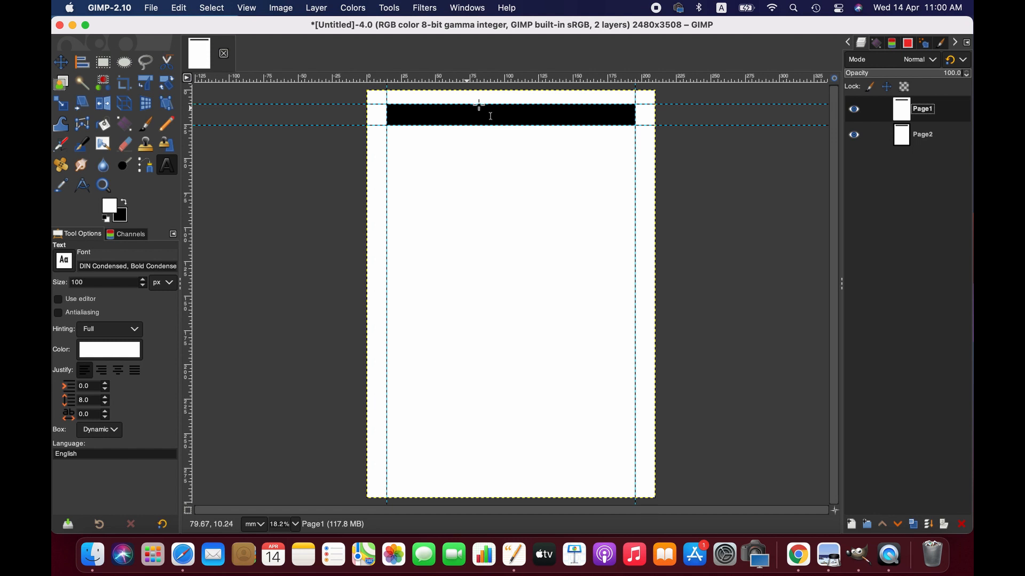
left_click(514, 555)
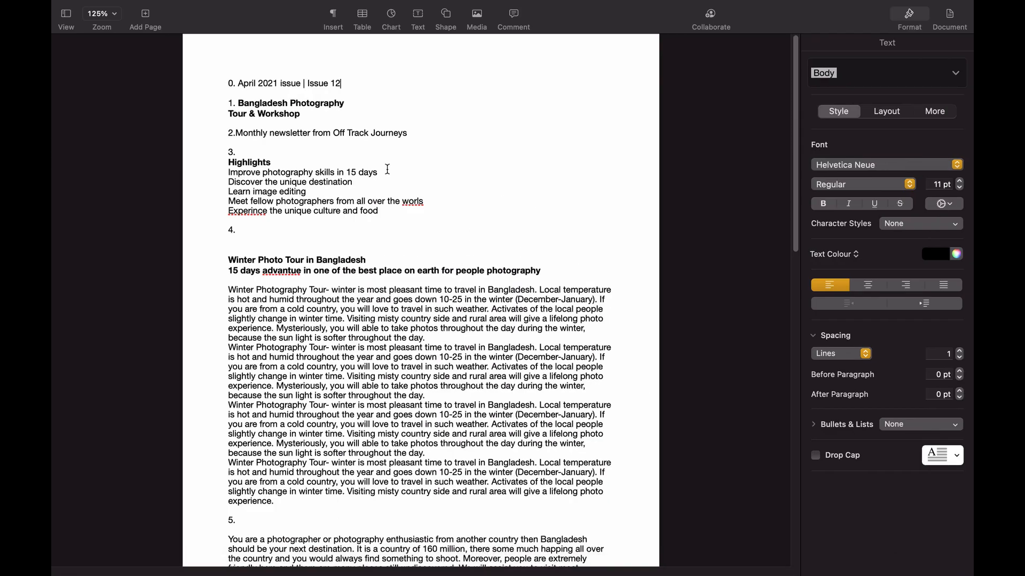
scroll(404, 231, "down", 5)
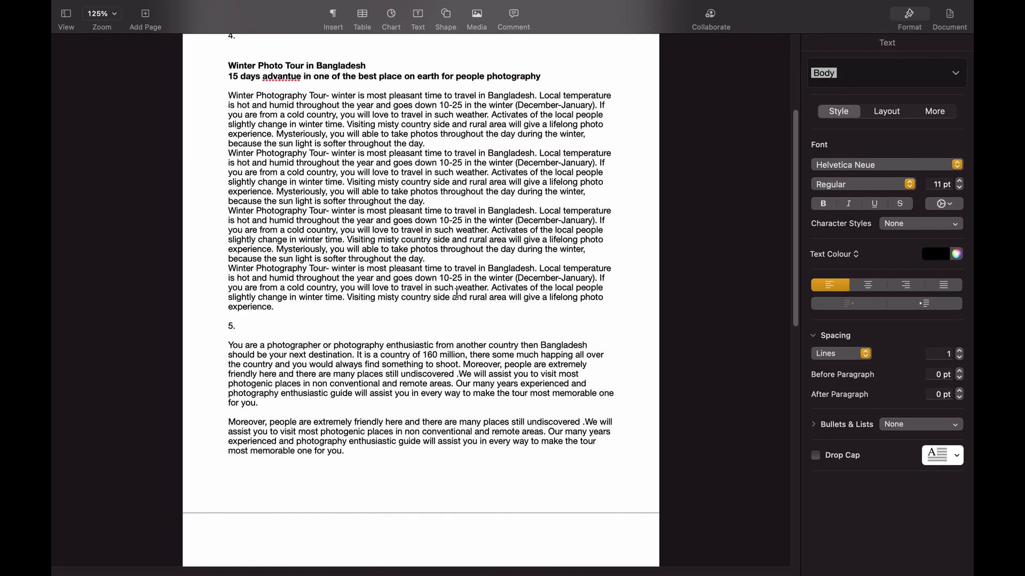
scroll(527, 302, "up", 5)
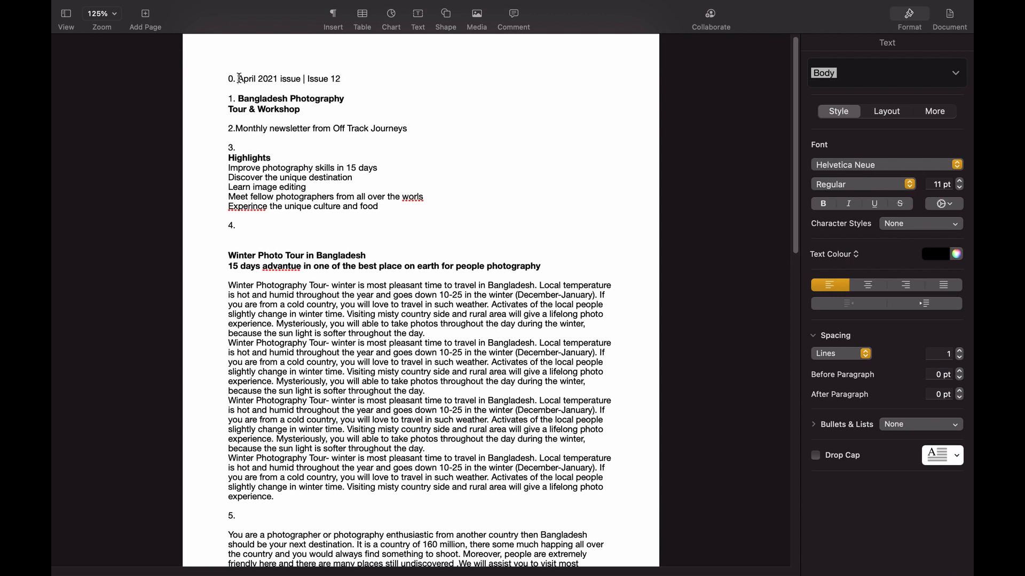
left_click_drag(239, 78, 349, 78)
key("super+c")
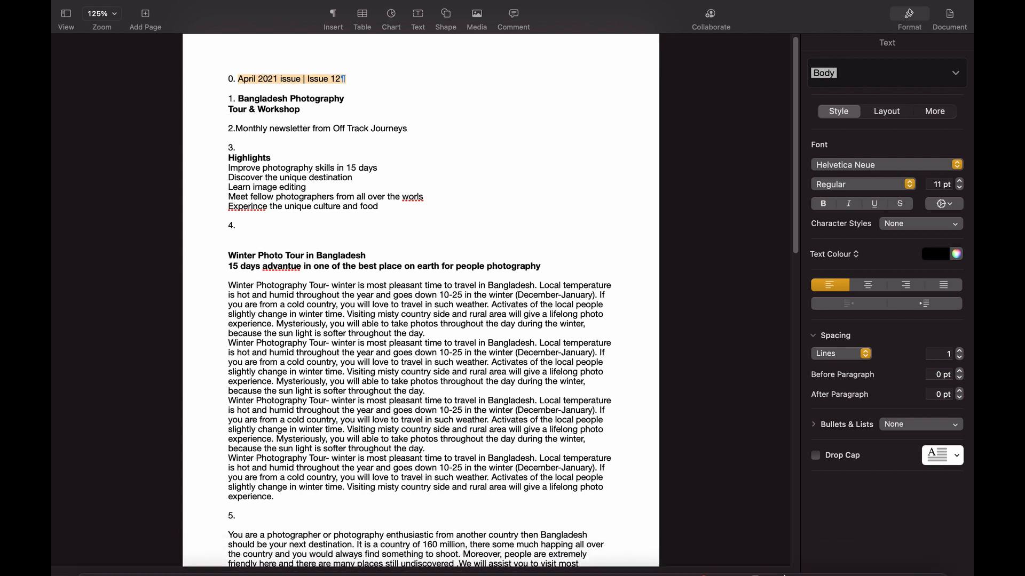
Switch back to GIMP and paste the issue line as white DIN Condensed Bold text, 100 px, onto the black header bar
mouse_move(798, 570)
left_click(857, 565)
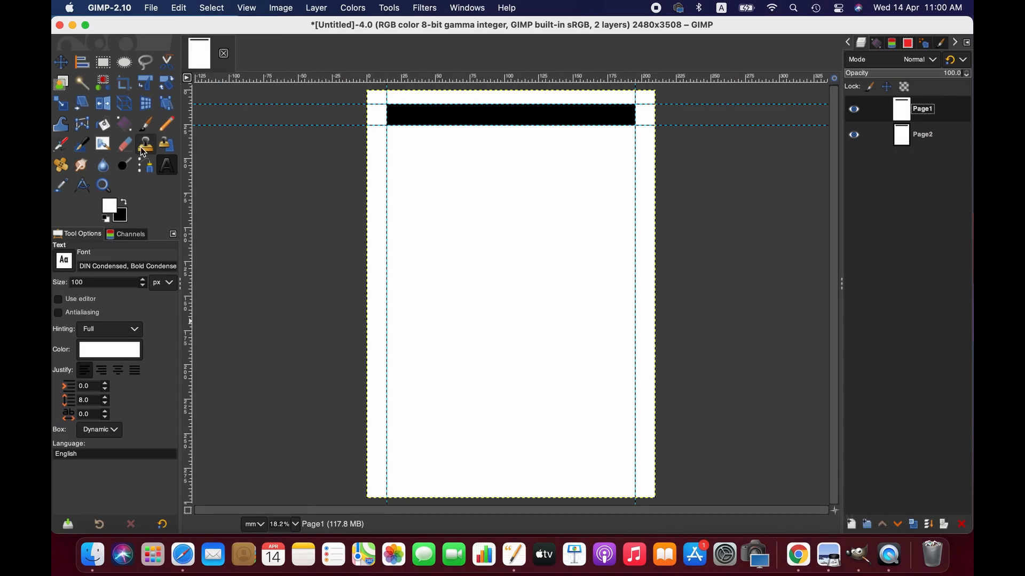
left_click(425, 115)
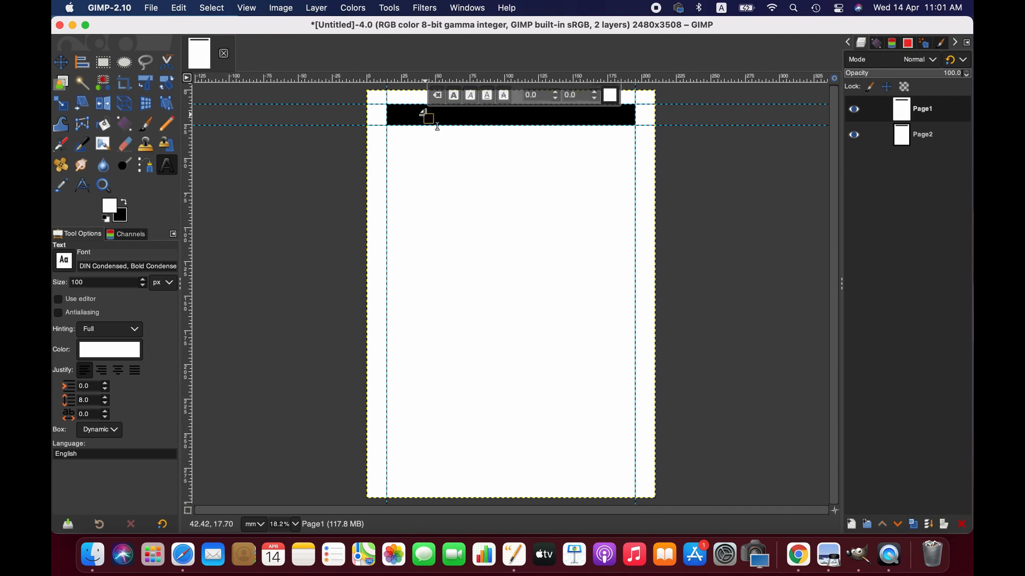
key("super+v")
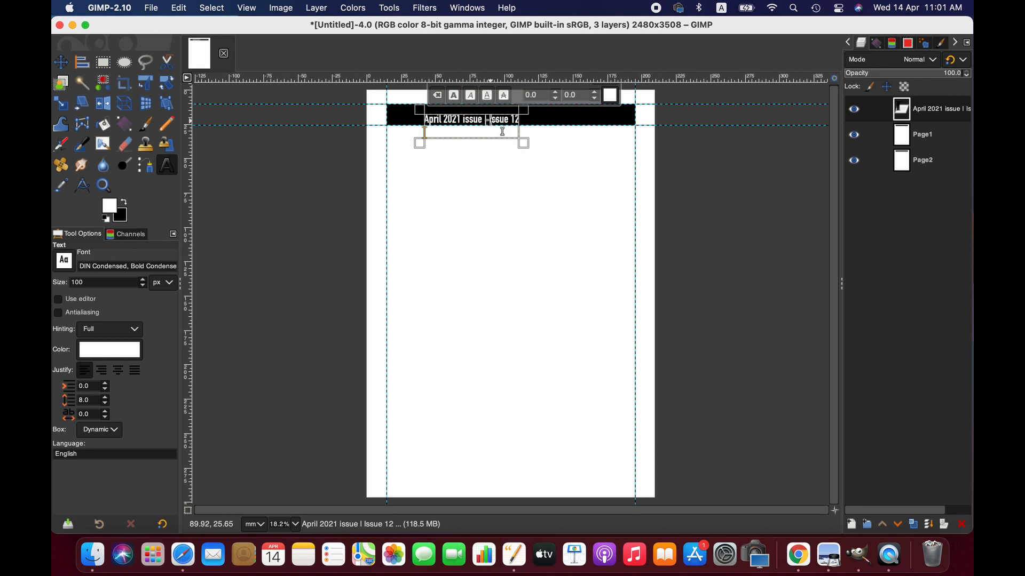
key("super+a")
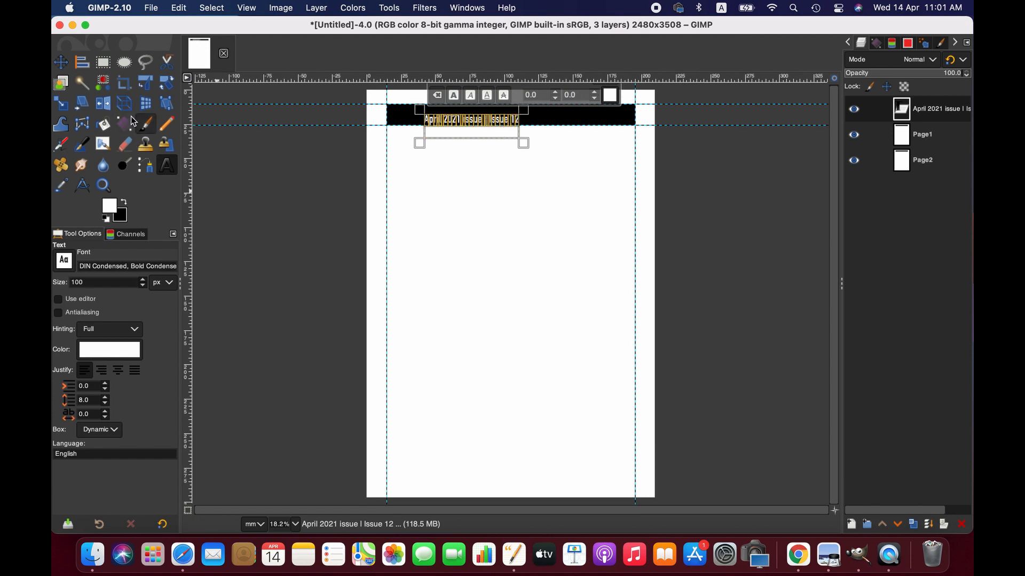
Centre the issue text horizontally relative to the image with the Alignment tool
left_click(82, 62)
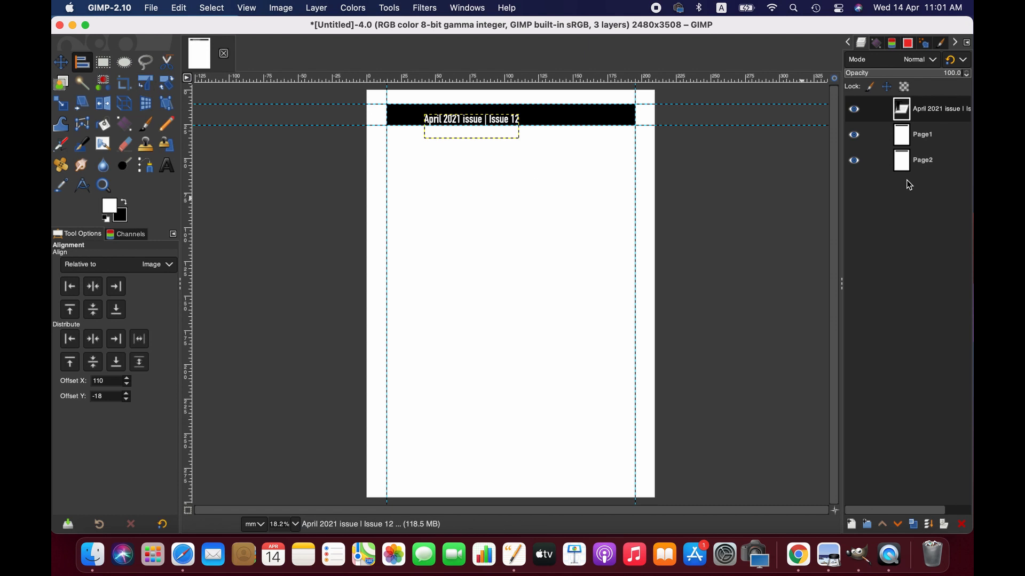
left_click(919, 137)
left_click(482, 126)
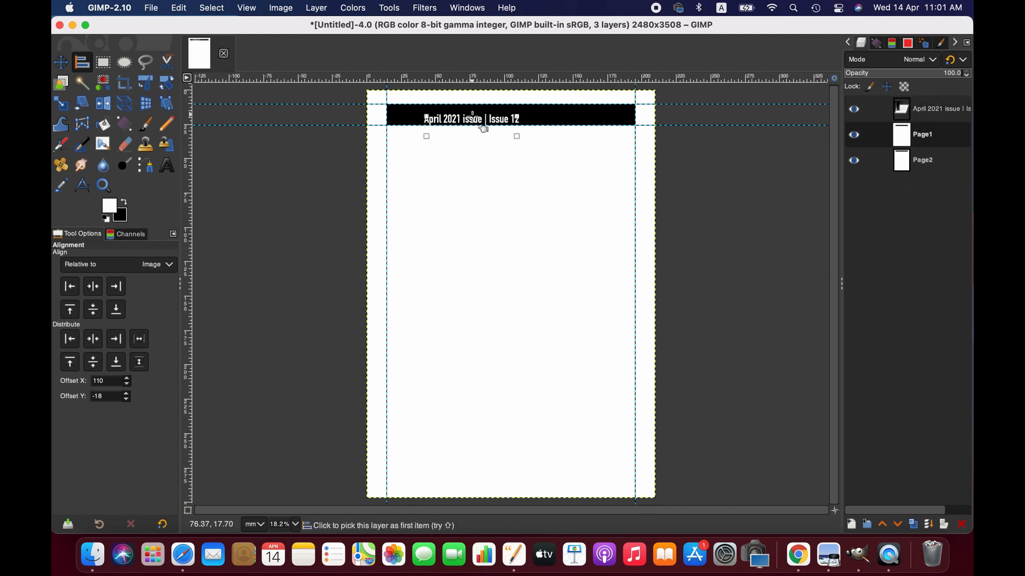
left_click(93, 292)
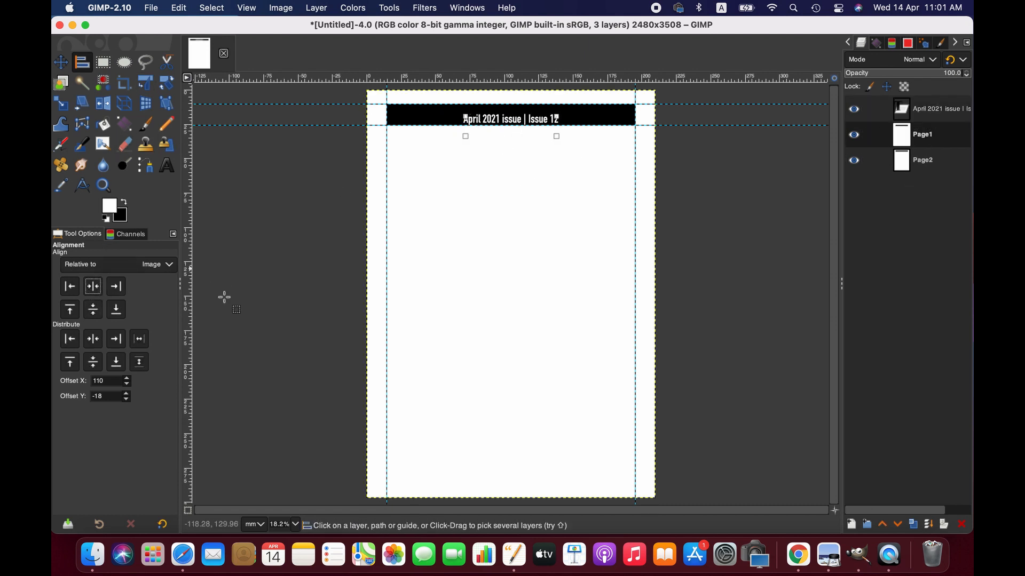
Move the issue text layer up into the black header bar and nudge it down until it sits vertically centred in the bar
left_click(61, 62)
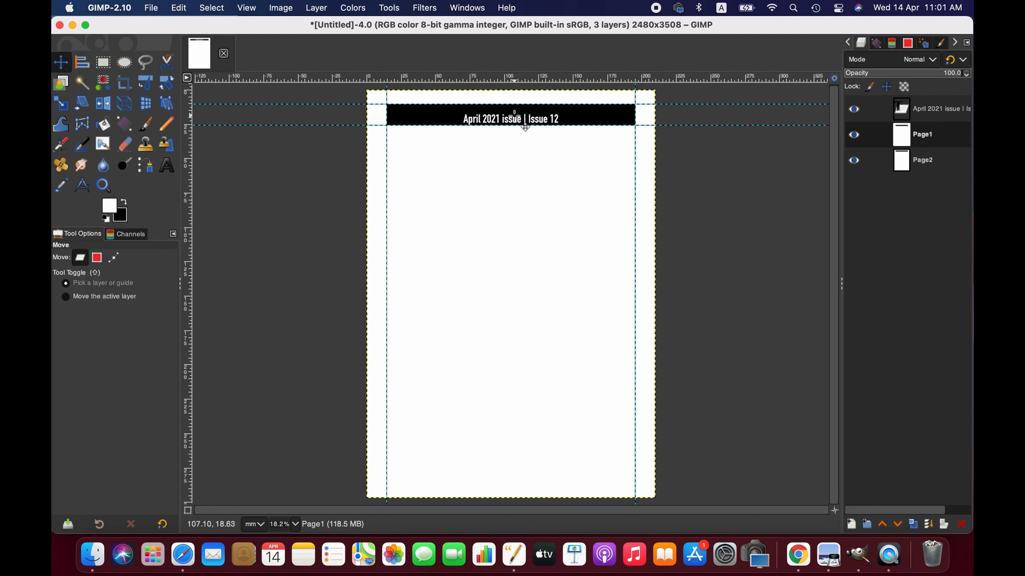
left_click(936, 113)
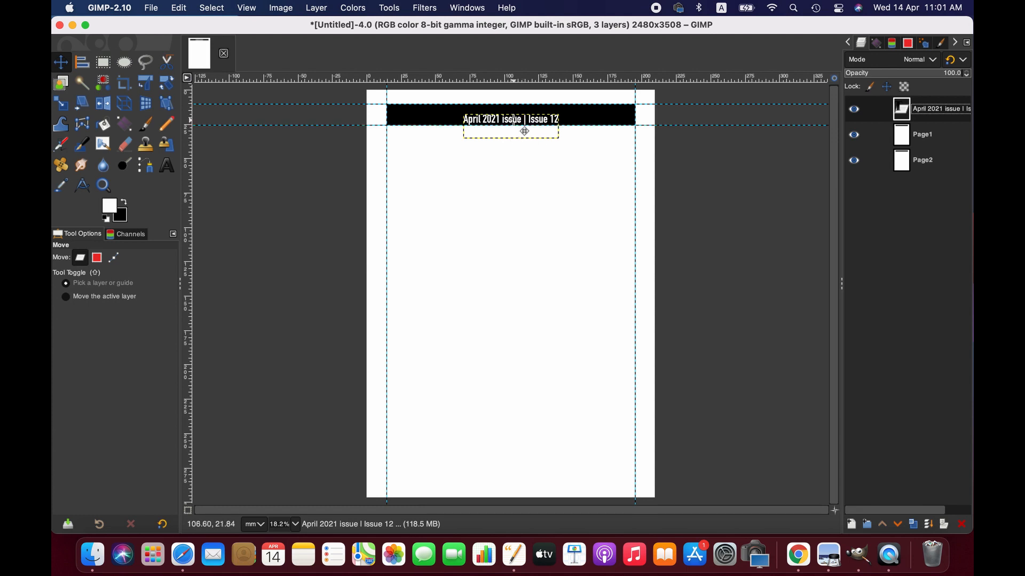
left_click_drag(524, 131, 528, 127)
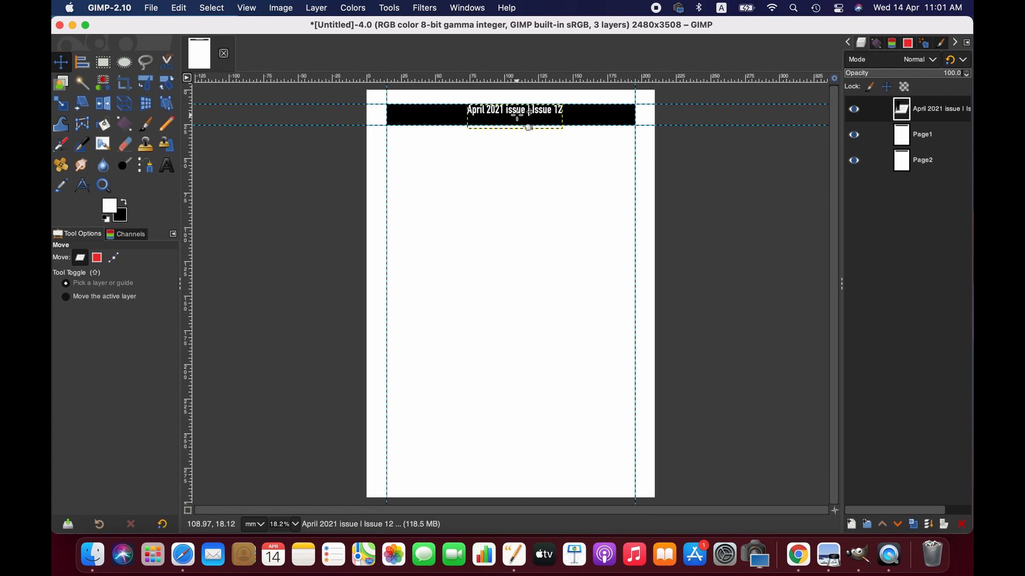
key("Down")
key("Down")
key("Down")
key("Down")
key("Down")
key("Down")
key("Down")
key("Down")
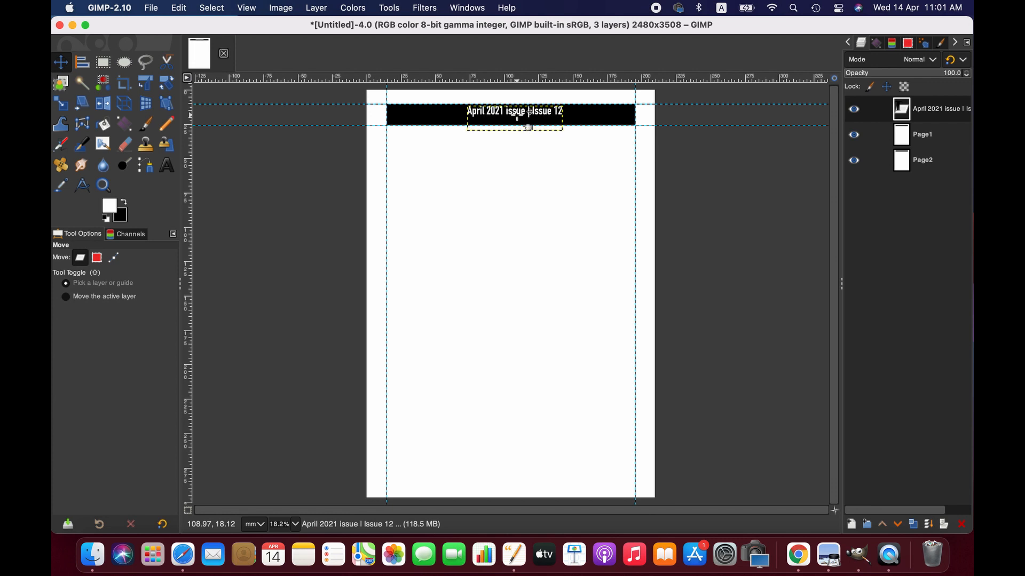
key("Down")
key("Down")
key("Down")
key("Down")
key("Down")
key("Down")
key("Down")
key("Down")
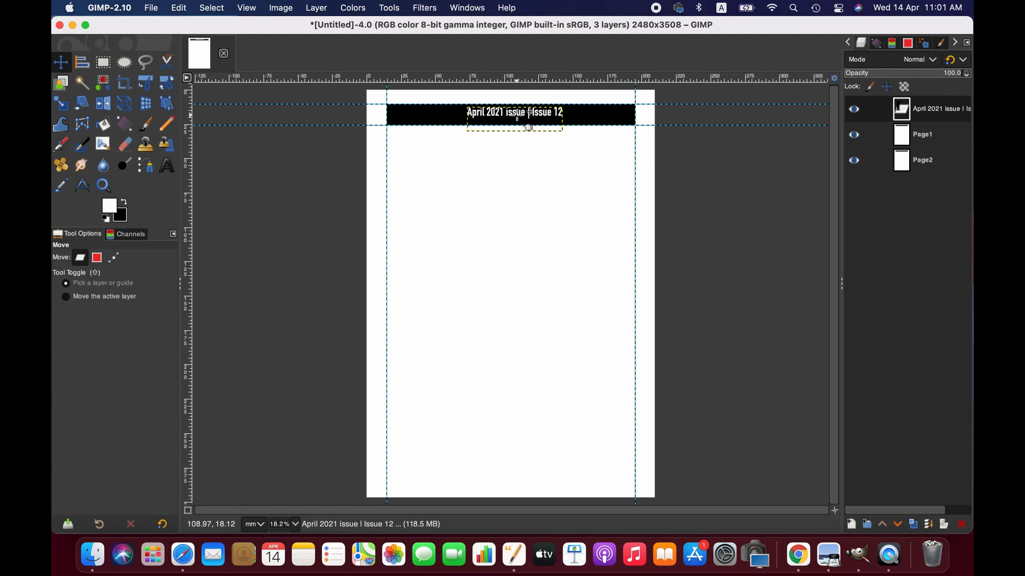
key("Down")
key("Down")
key("Down")
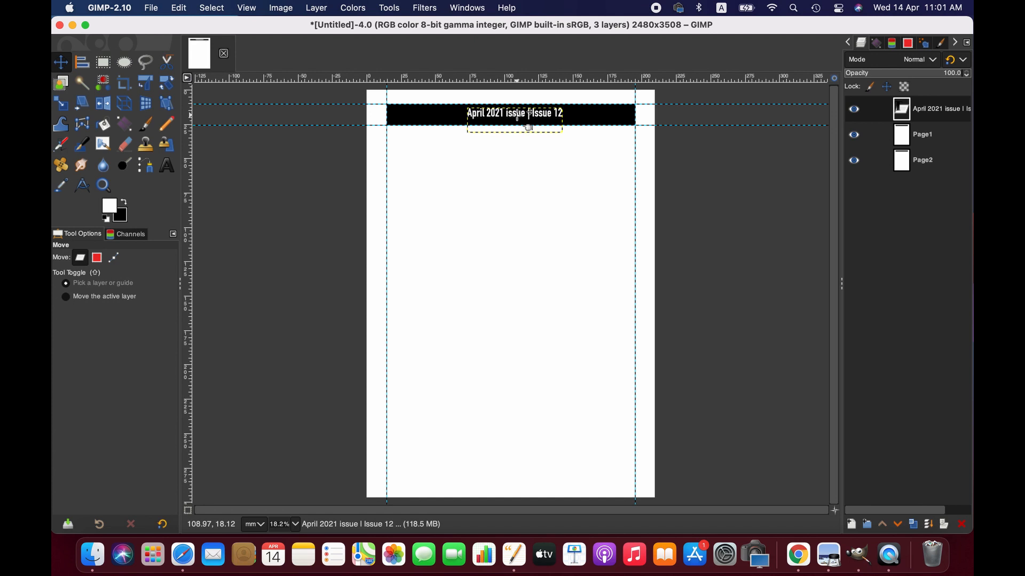
key("Down")
key("Down")
key("Down")
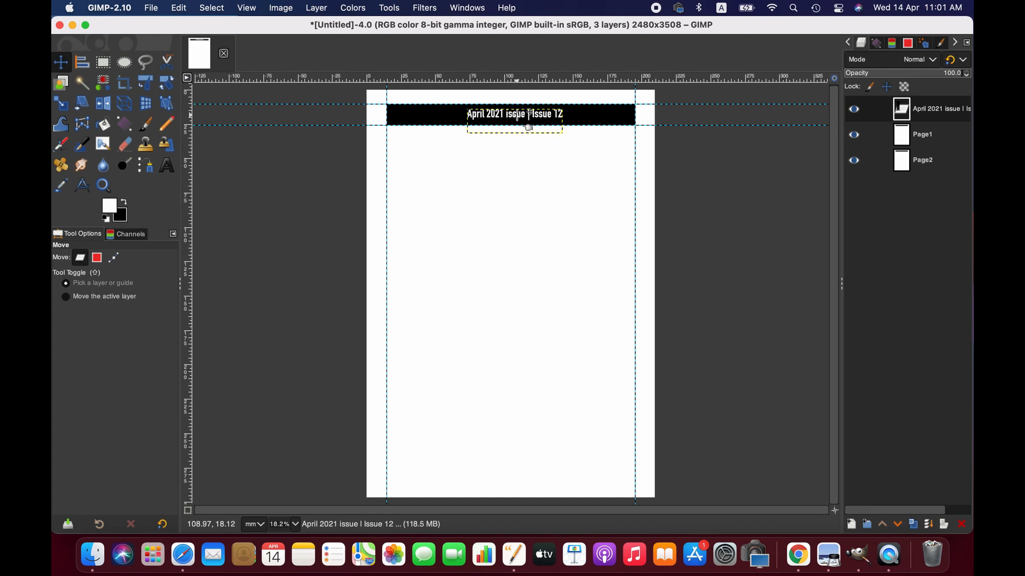
Realign the moved issue text to the image's horizontal centre with the Alignment tool
key("q")
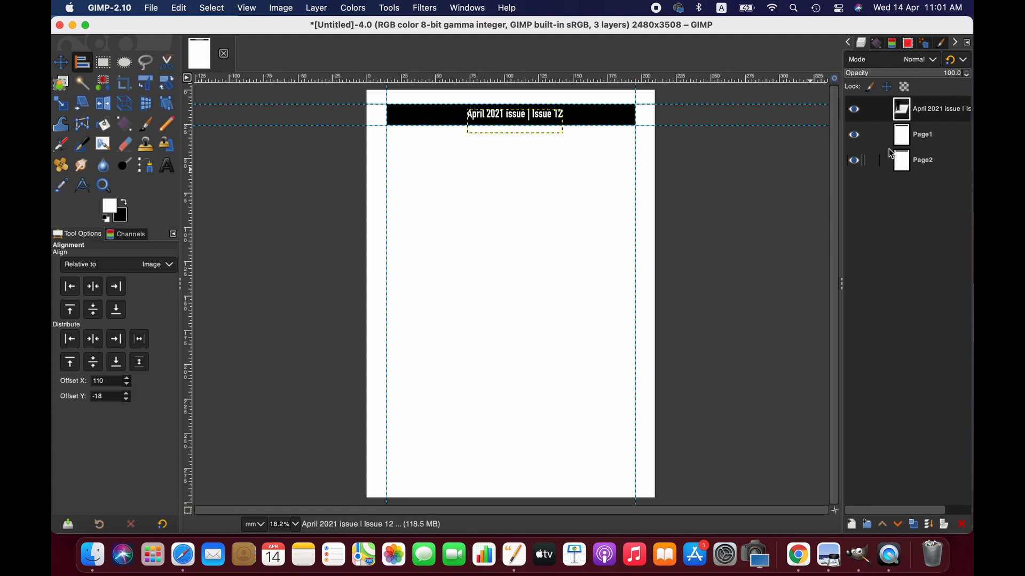
left_click(922, 140)
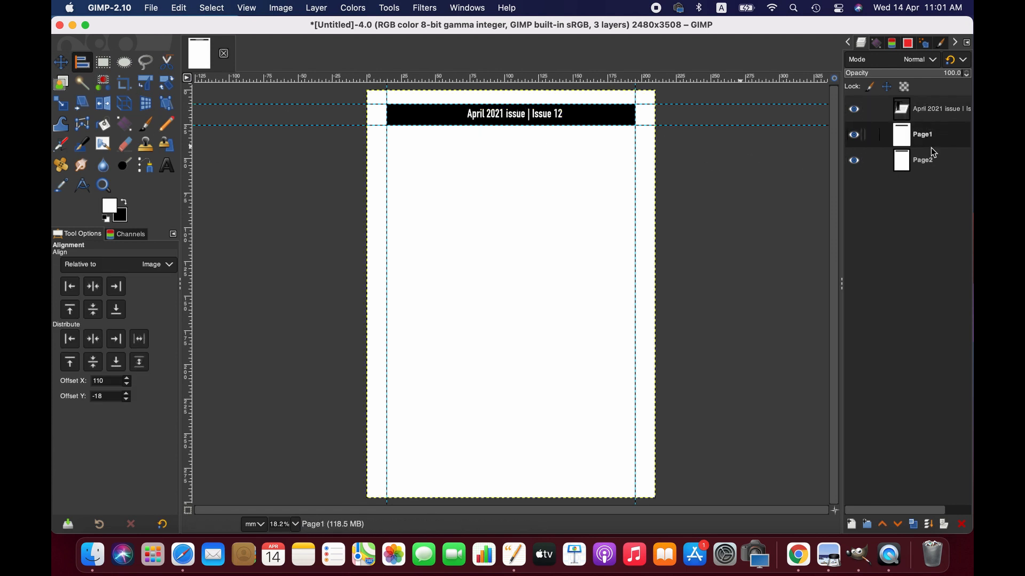
key("m")
left_click(85, 65)
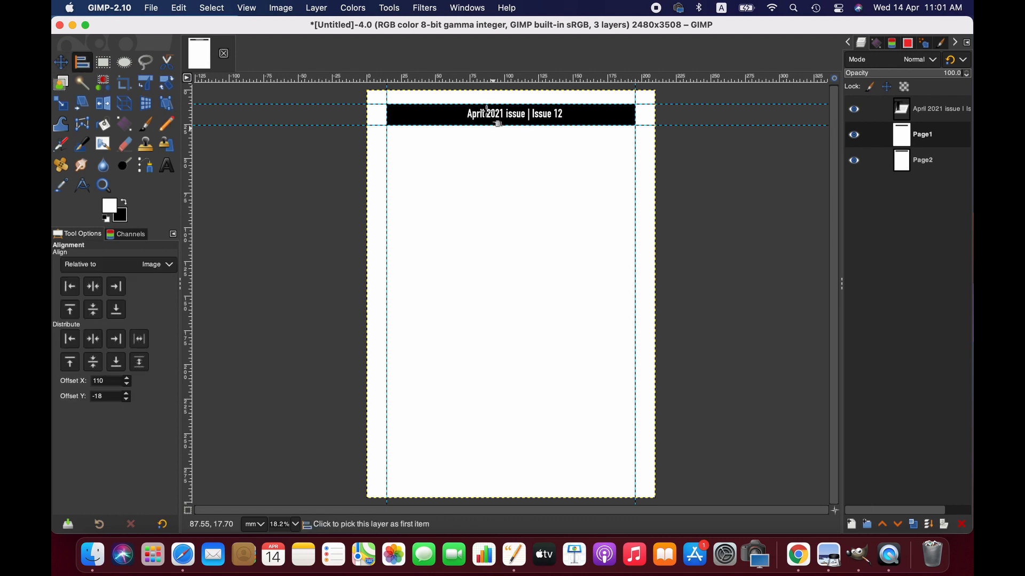
left_click(938, 116)
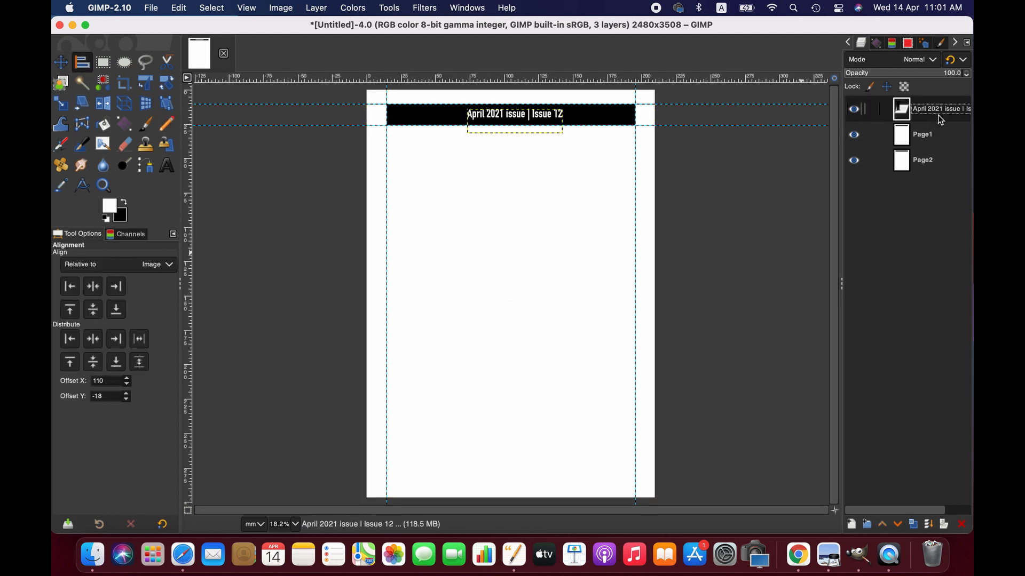
left_click(920, 136)
left_click(504, 114)
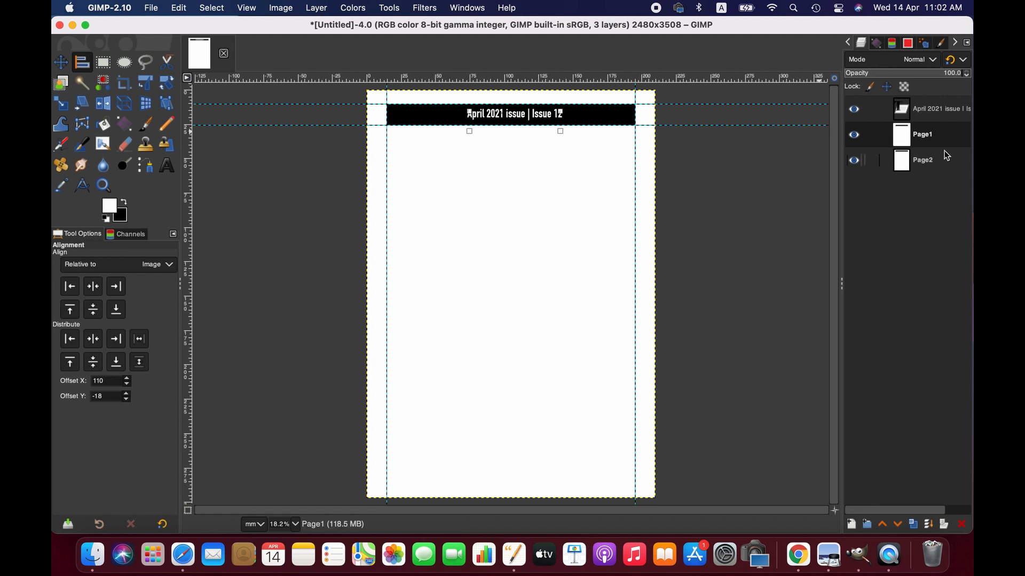
left_click(100, 287)
Switch to the Pages draft and select the heading "Bangladesh Photography Tour & Workshop" for copying
left_click(931, 160)
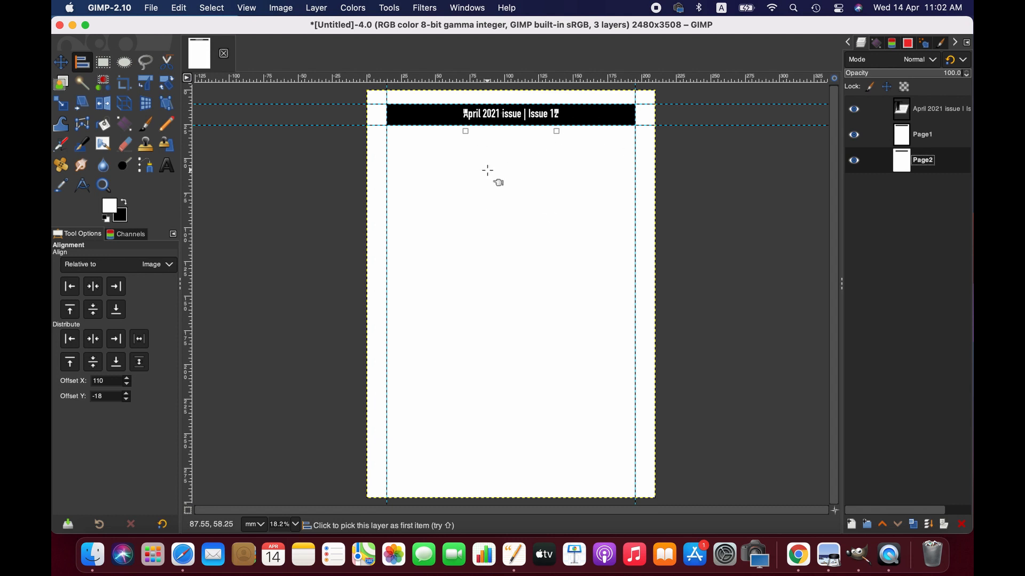
left_click(523, 566)
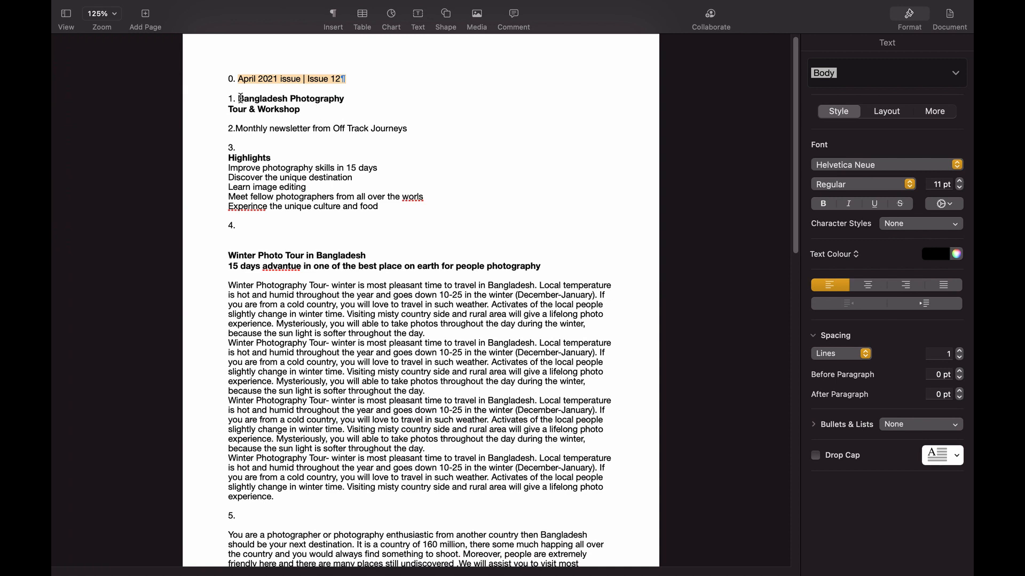
left_click_drag(239, 98, 316, 112)
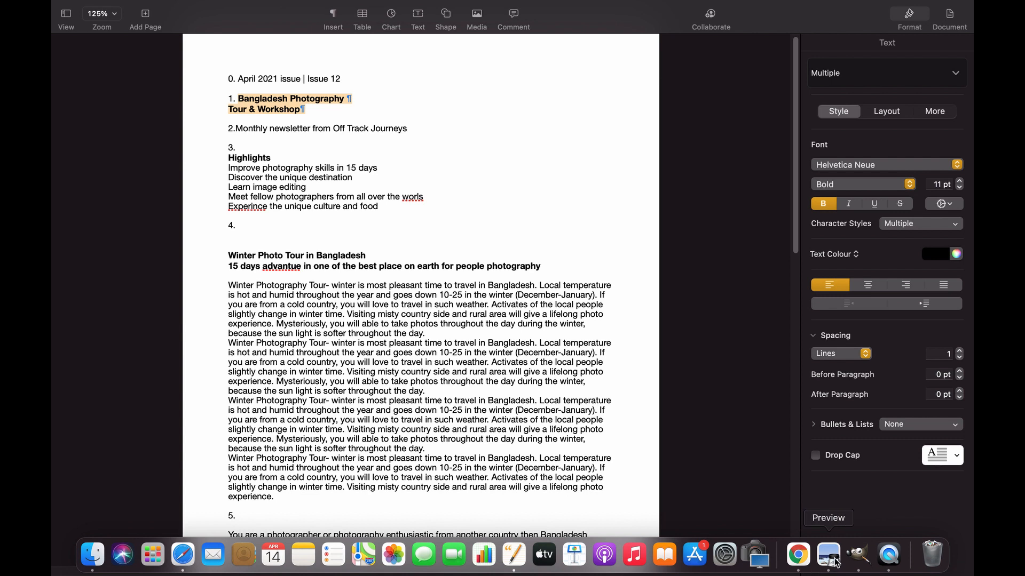
Return to GIMP and paste the copied heading as a new text layer above Page1, just below the header bar
left_click(854, 555)
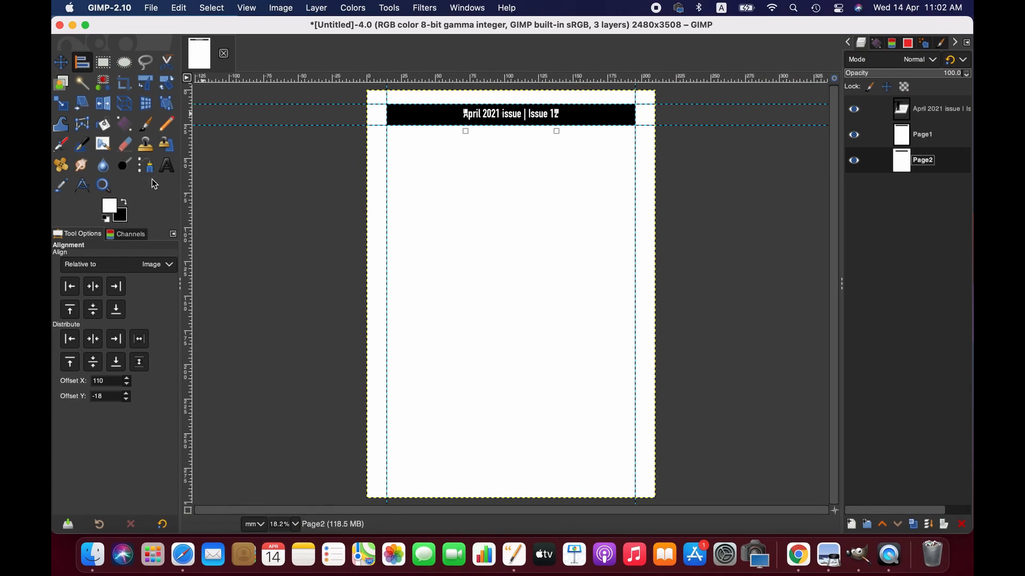
left_click(167, 166)
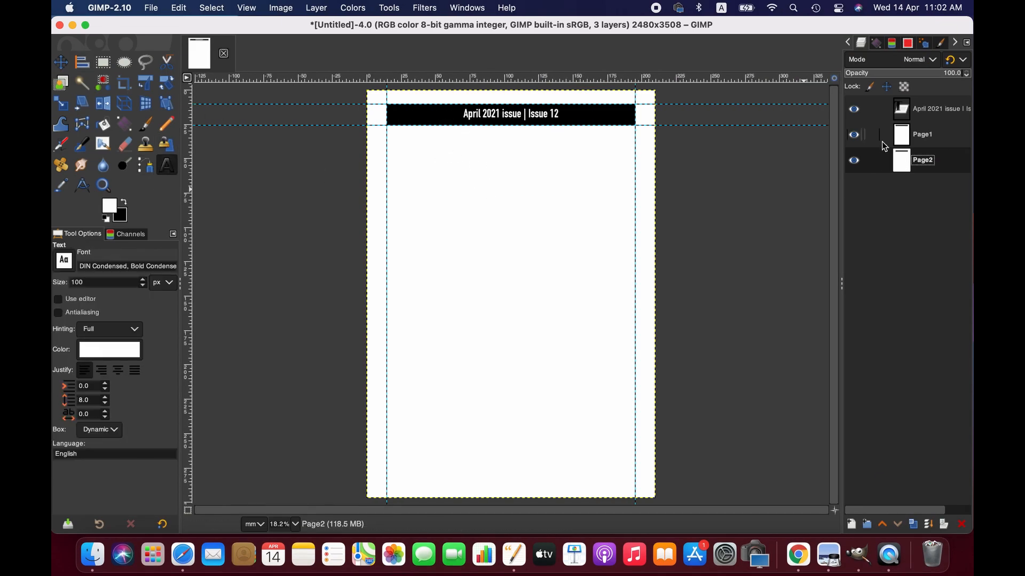
left_click(918, 136)
left_click(426, 152)
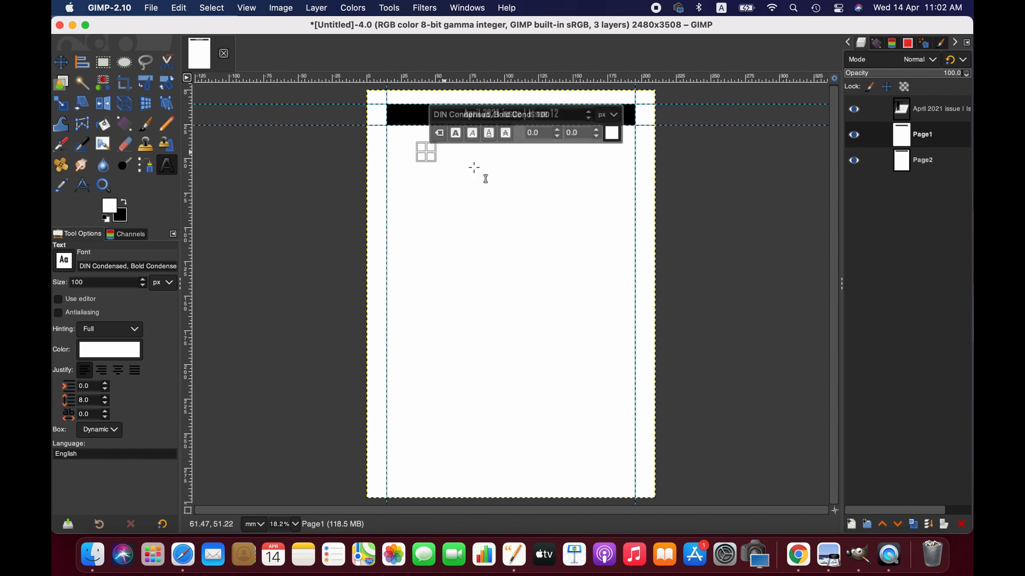
key("super+v")
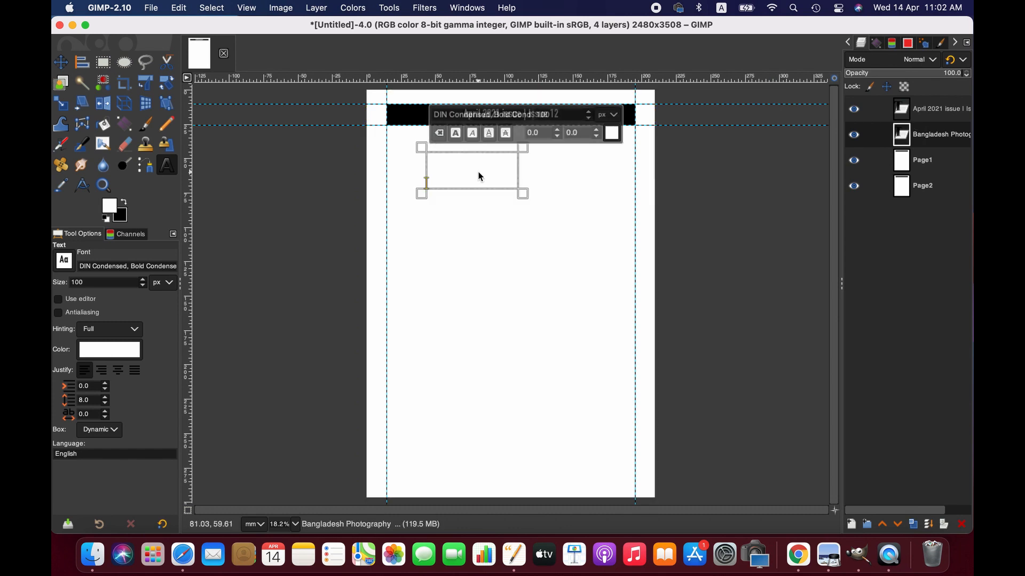
Change the colour of all the "Bangladesh Photography Tour & Workshop" heading text to black
key("super+a")
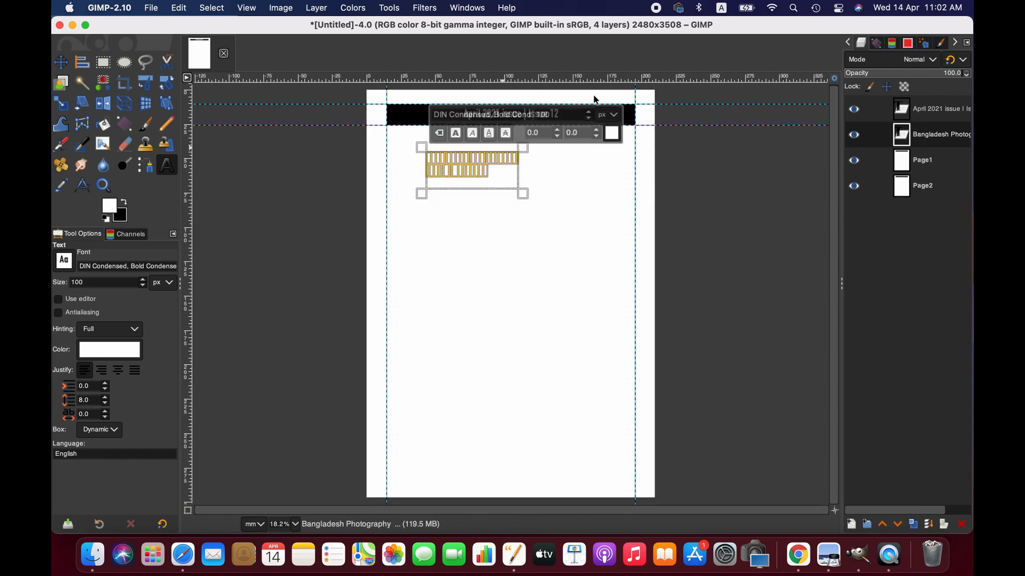
left_click(612, 133)
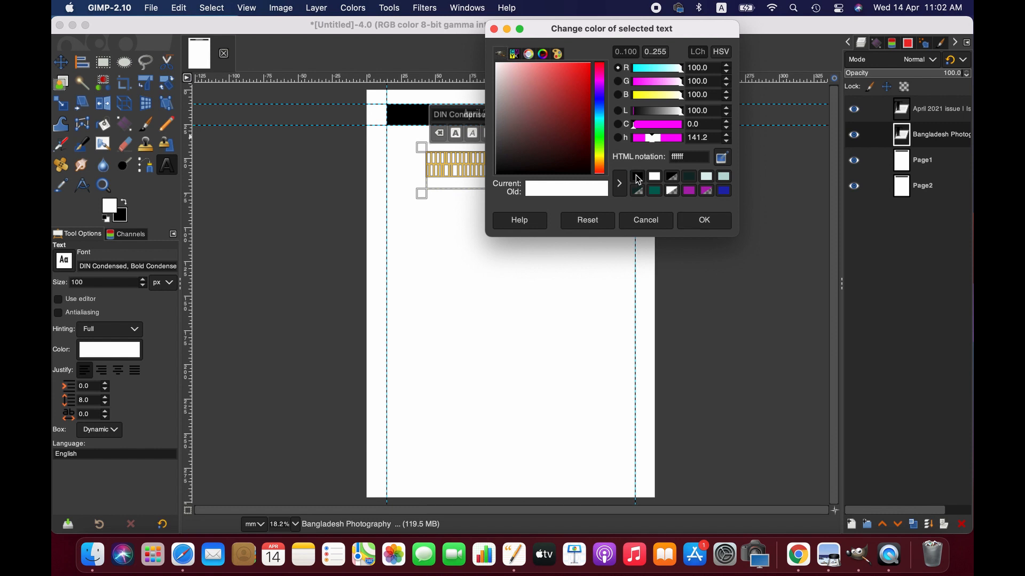
left_click(636, 176)
left_click(703, 221)
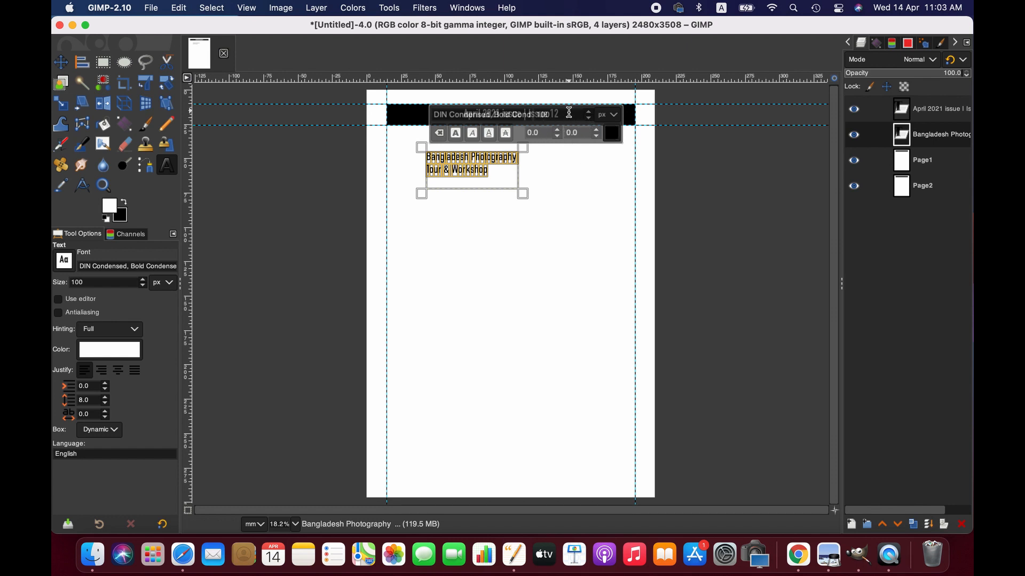
Enlarge the selected "Bangladesh Photography Tour & Workshop" heading text to 210 px
left_click(550, 115)
type("6")
key("Return")
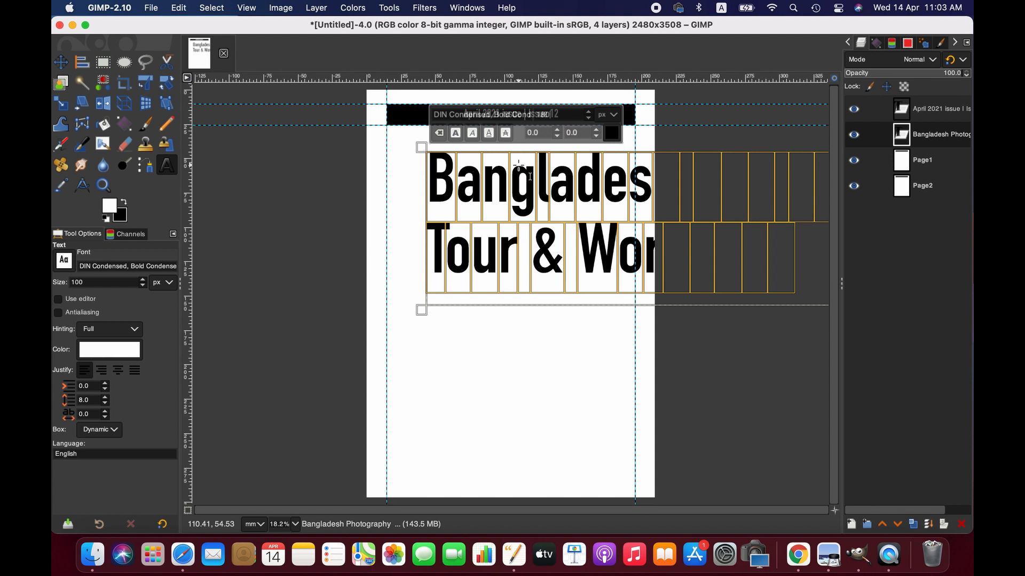
key("Return")
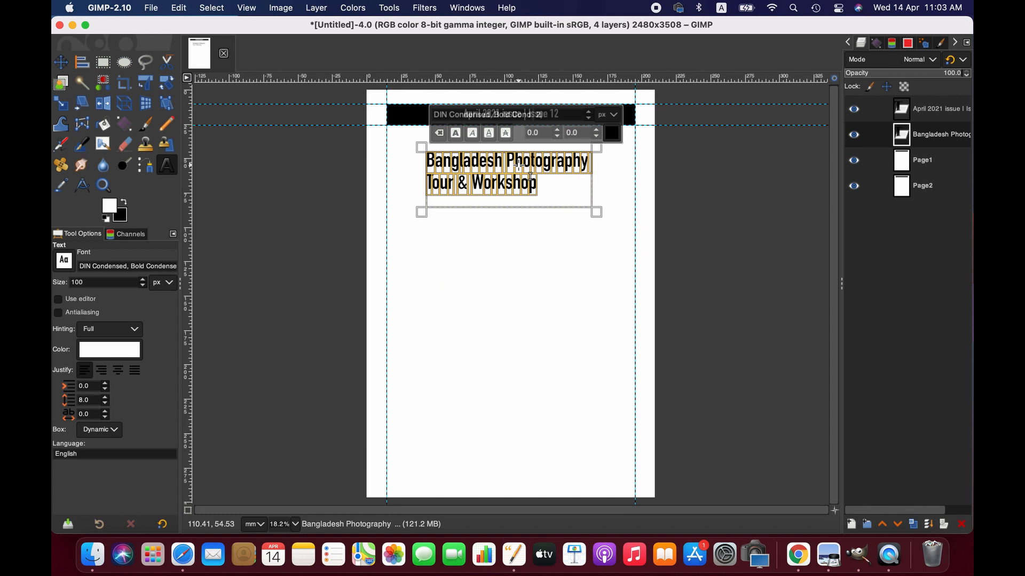
key("Return")
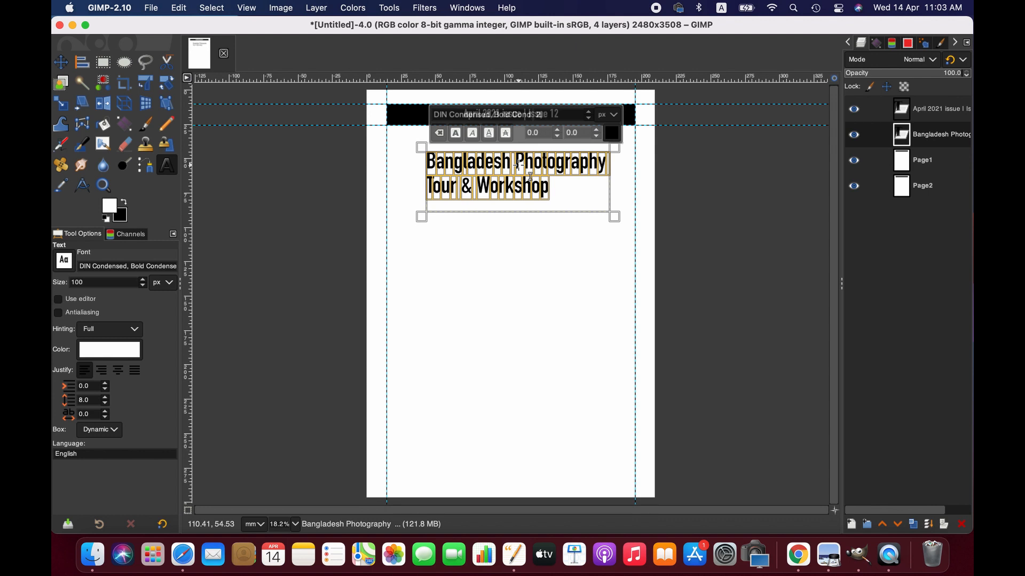
type("0")
key("Return")
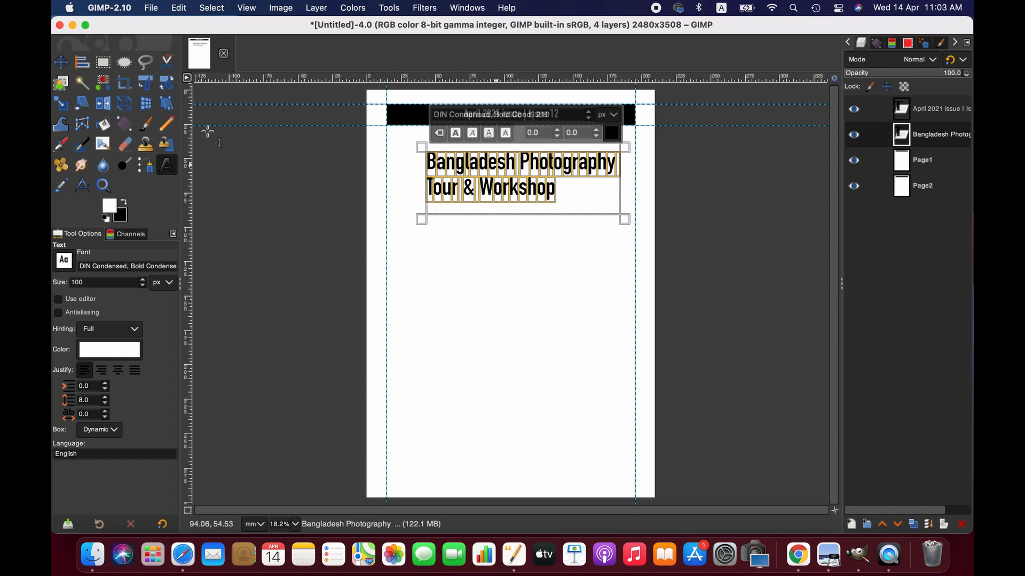
Align the heading layer to the image's horizontal centre with the Alignment tool
left_click(83, 63)
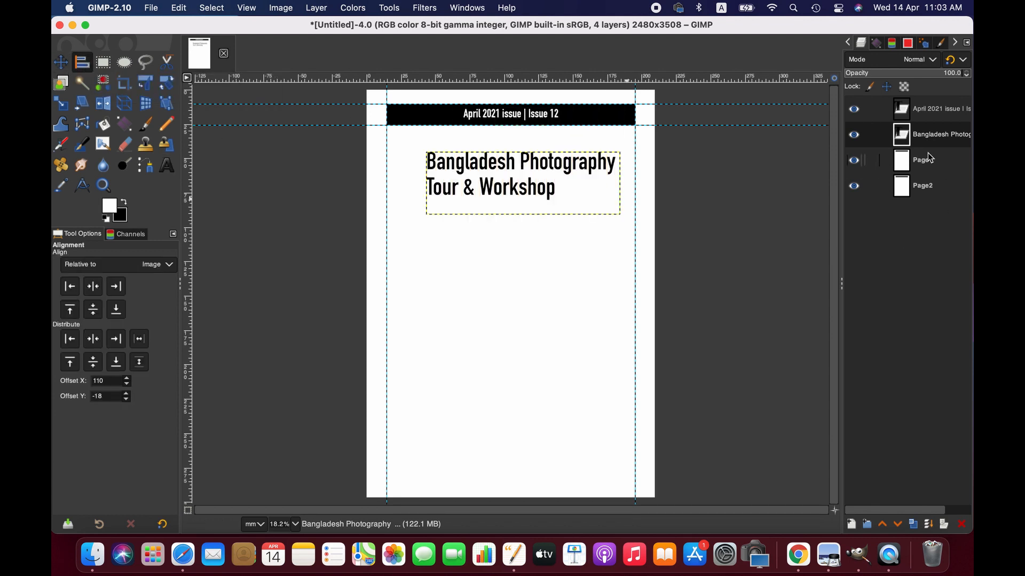
left_click(915, 110)
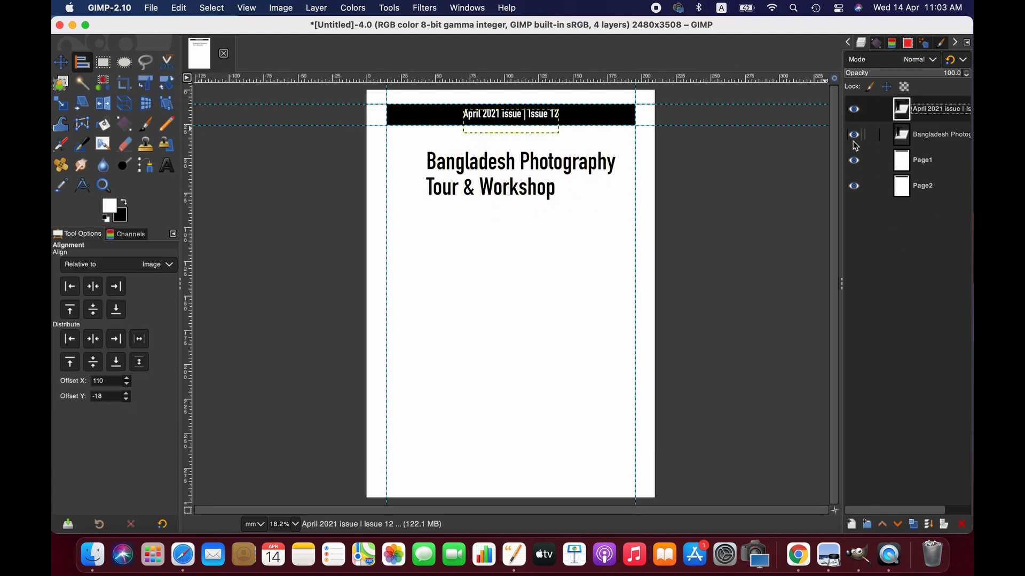
left_click(959, 137)
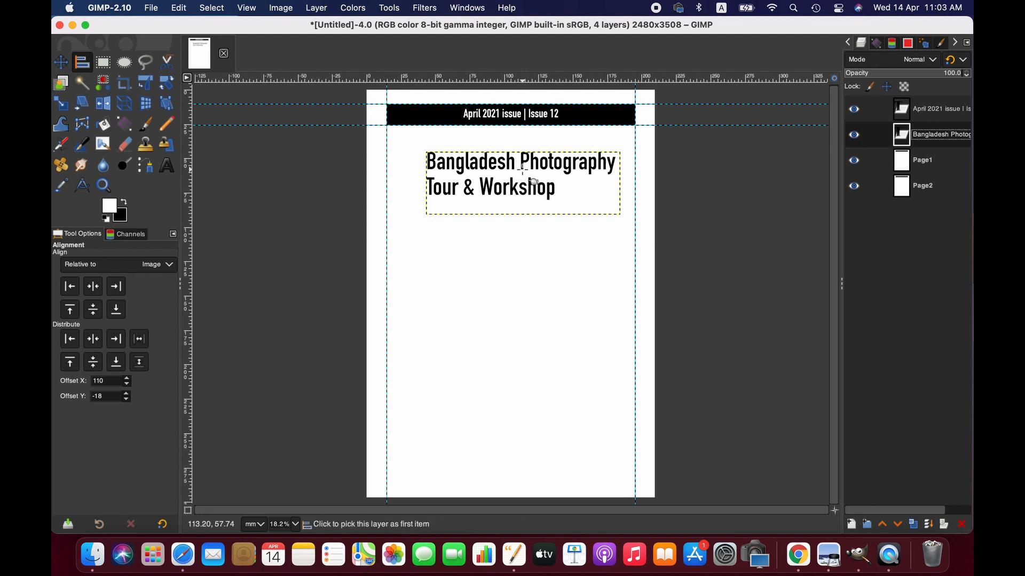
left_click(919, 160)
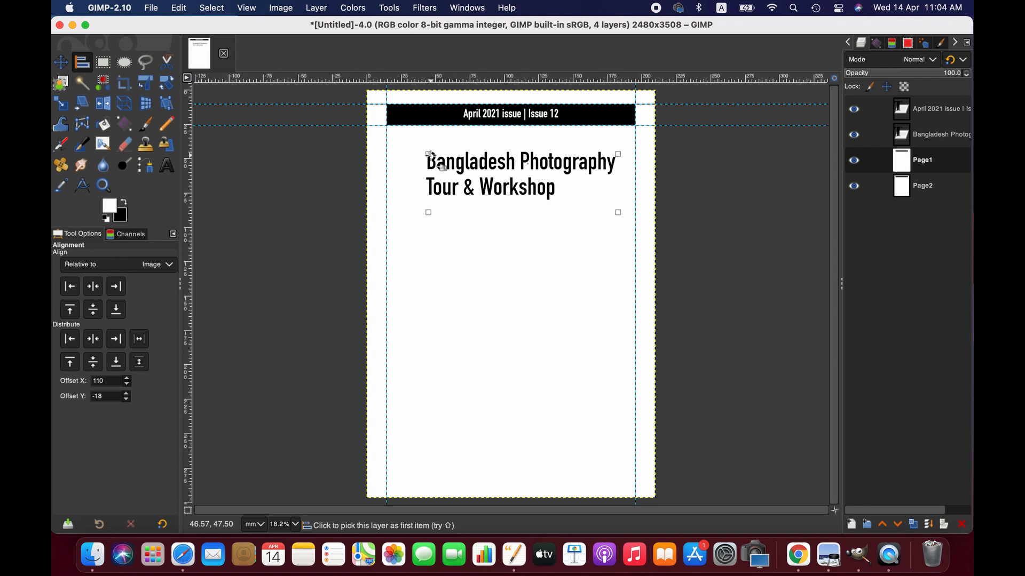
left_click(93, 287)
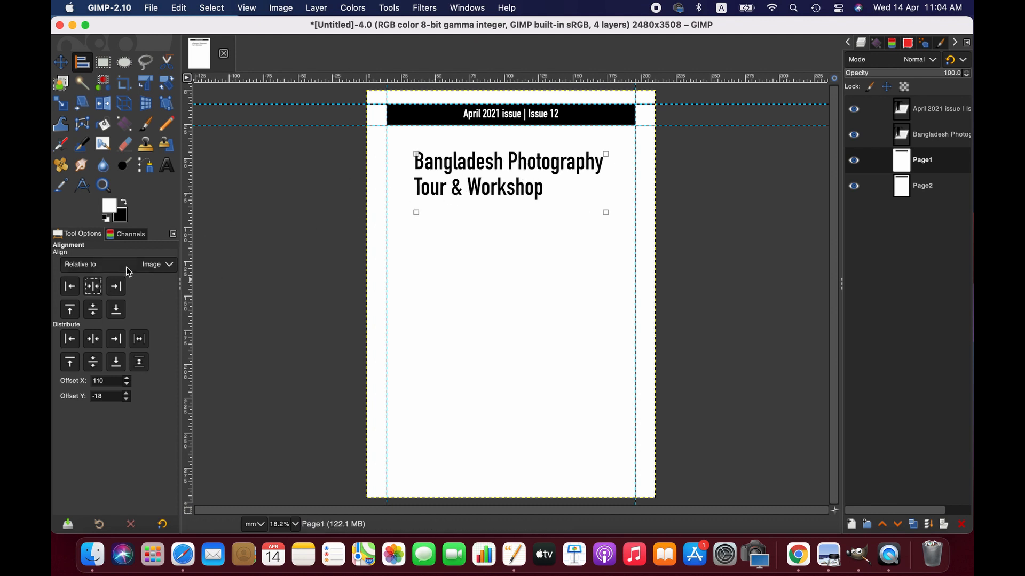
Centre-justify the two lines of the "Bangladesh Photography Tour & Workshop" heading within their text box
left_click(167, 165)
left_click(414, 190)
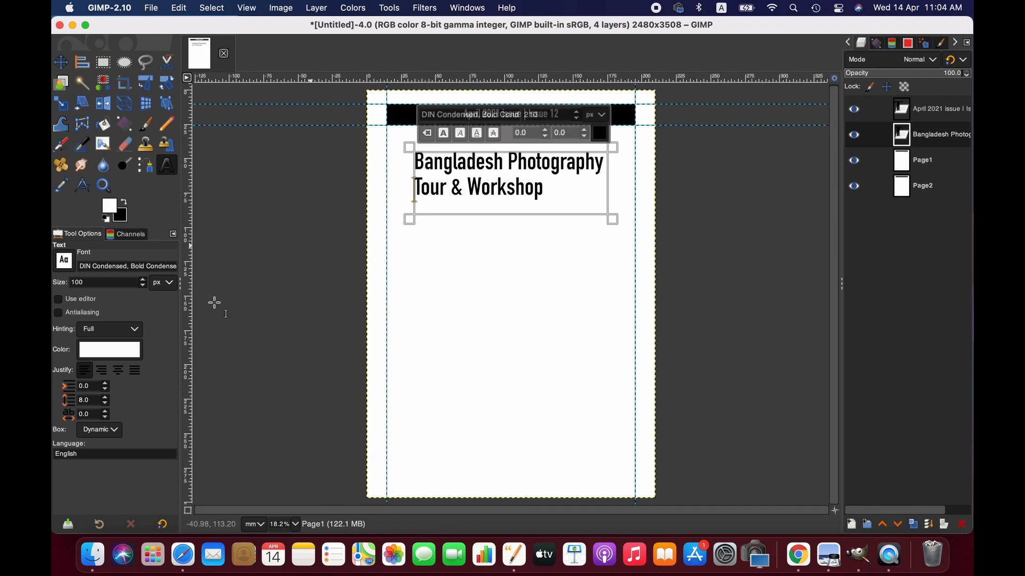
left_click(119, 373)
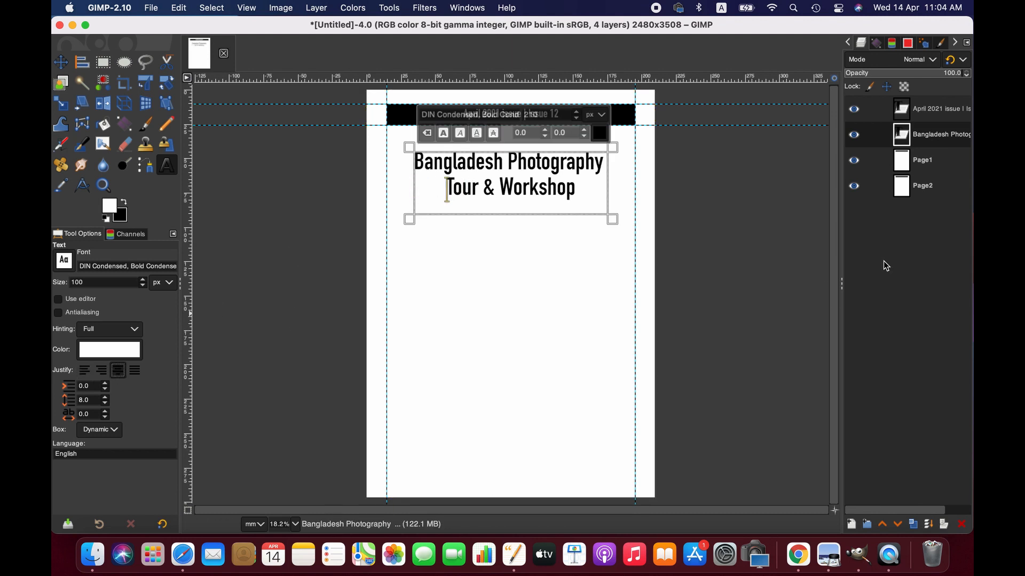
Move the heading up closer to the black header bar and realign it to the image's horizontal centre
left_click(922, 168)
left_click(931, 134)
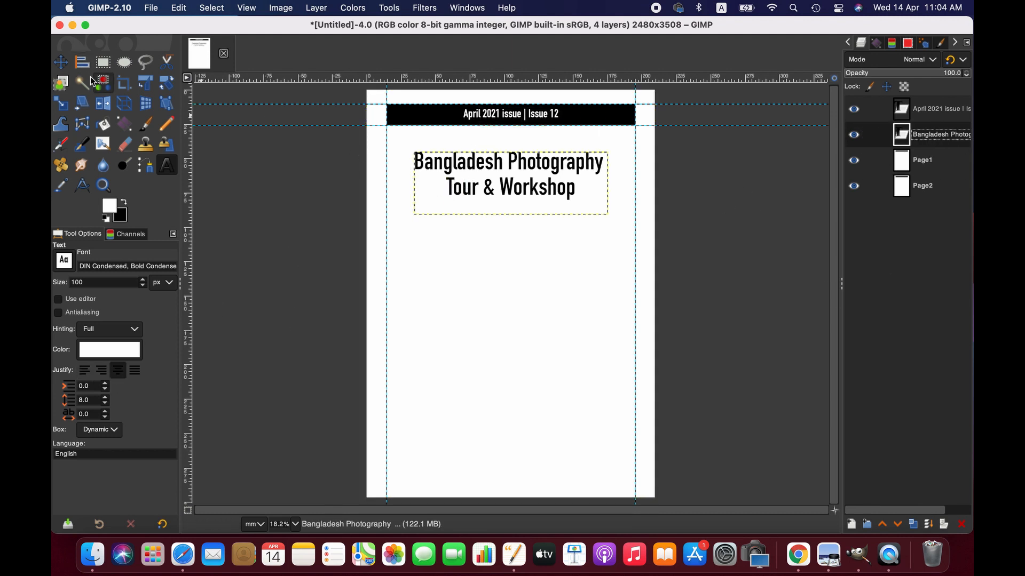
left_click(60, 62)
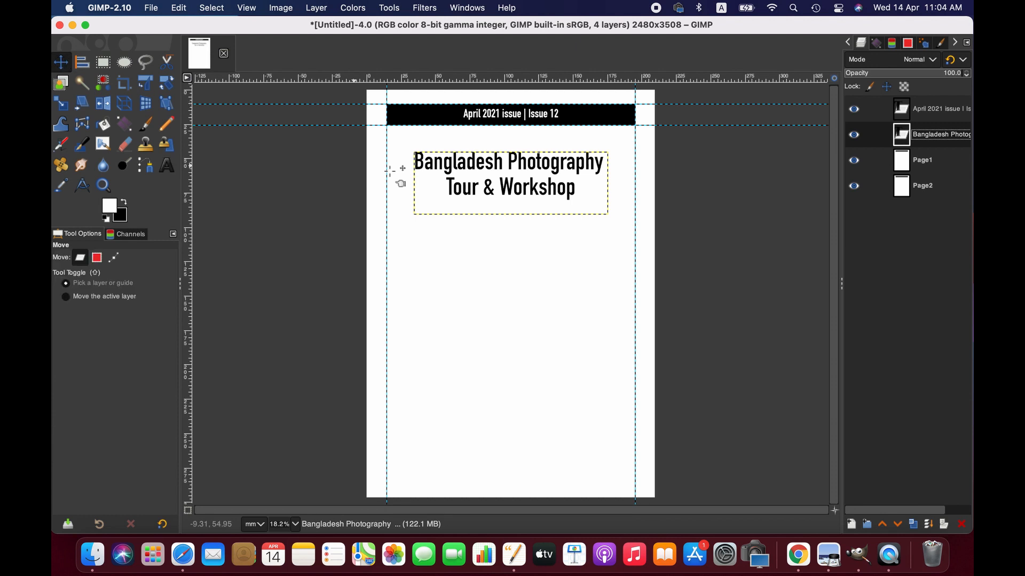
left_click(525, 166)
left_click(936, 133)
left_click_drag(539, 166, 539, 155)
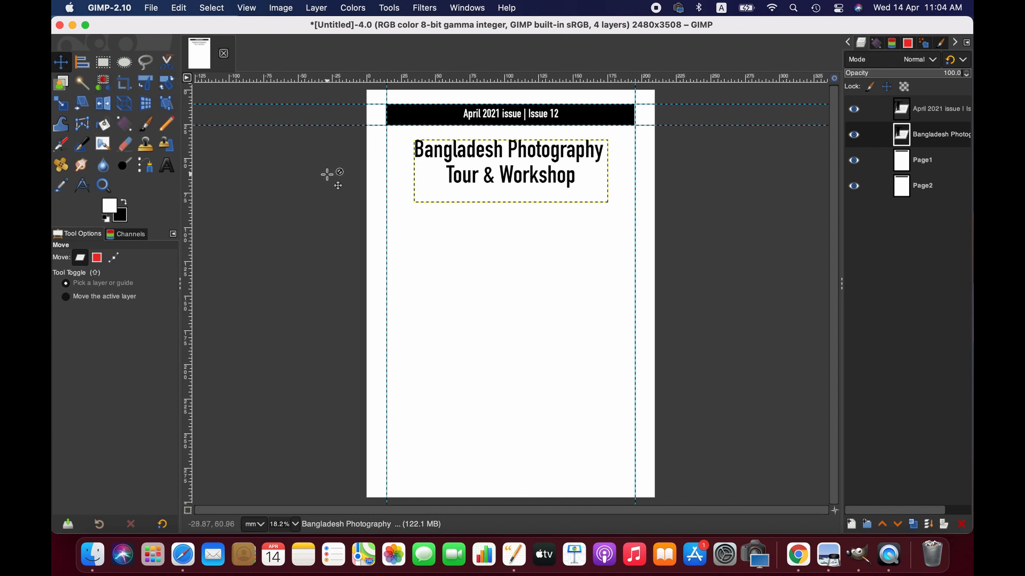
left_click(82, 62)
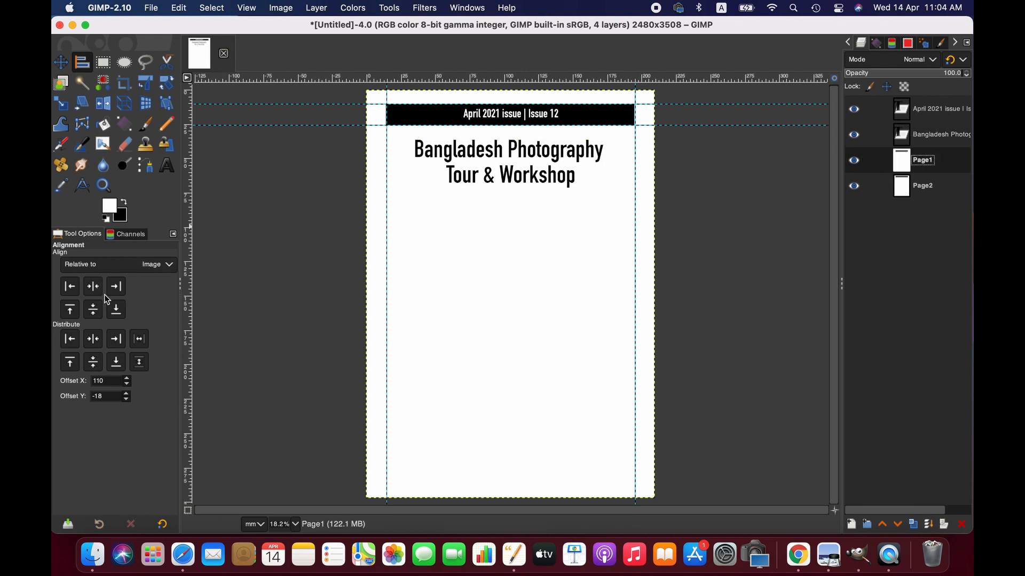
Copy the line "Monthly newsletter from Off Track Journeys" from the Pages draft and return to GIMP
left_click(514, 555)
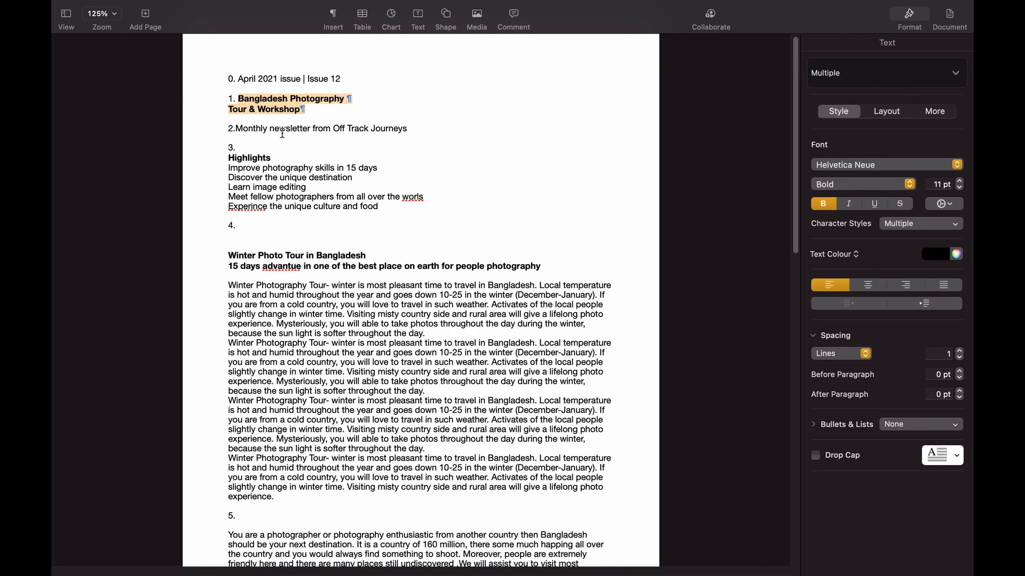
left_click_drag(237, 130, 390, 141)
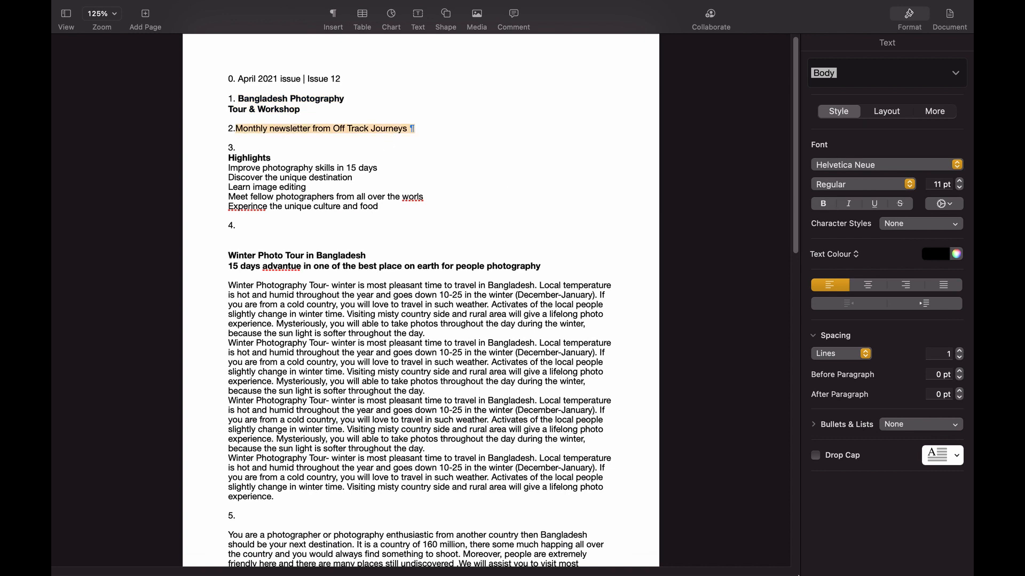
left_click(926, 555)
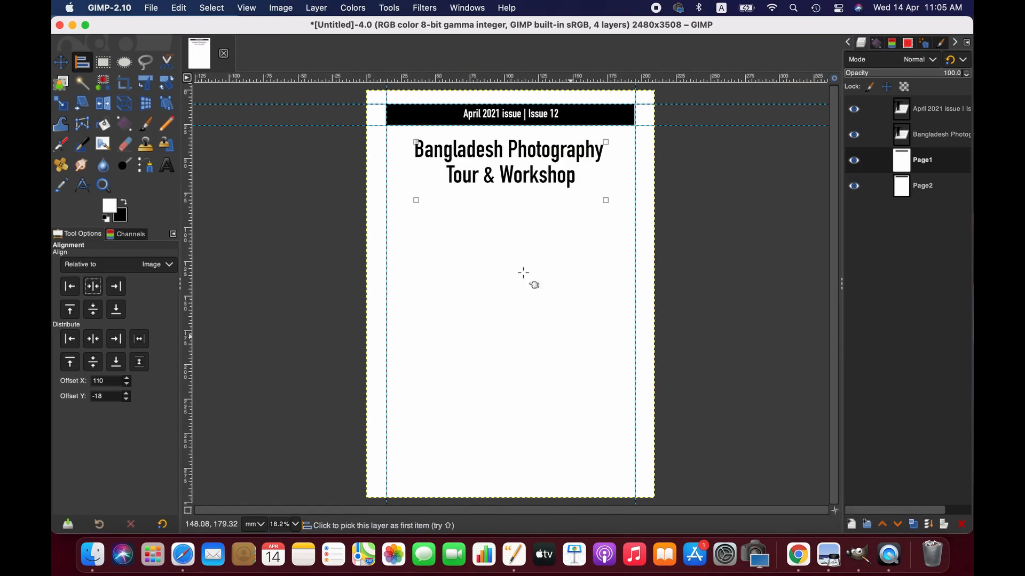
Draw a wide text box just below the heading with black as its text colour, and paste the copied newsletter line into it
left_click(167, 165)
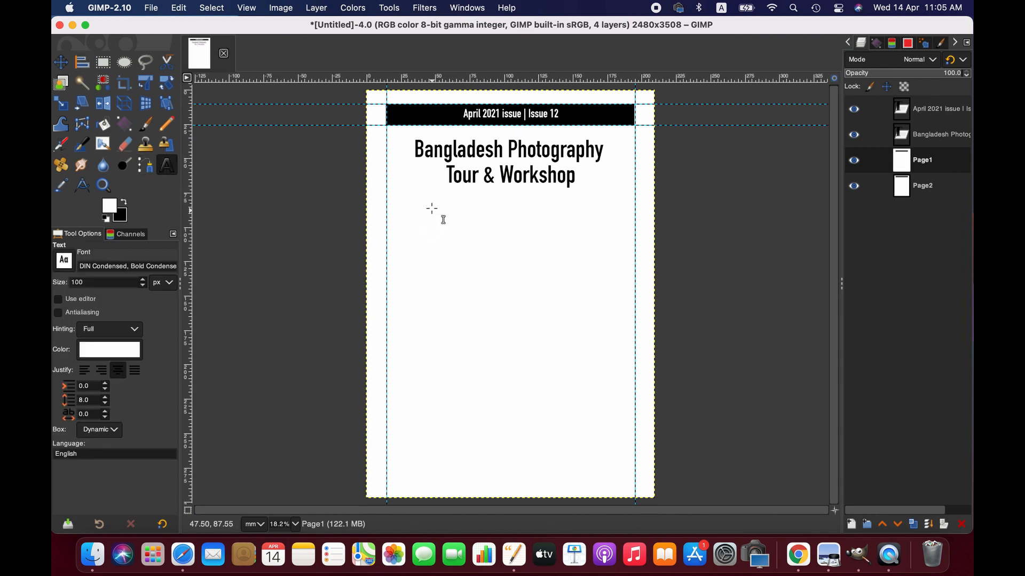
left_click_drag(410, 196, 618, 218)
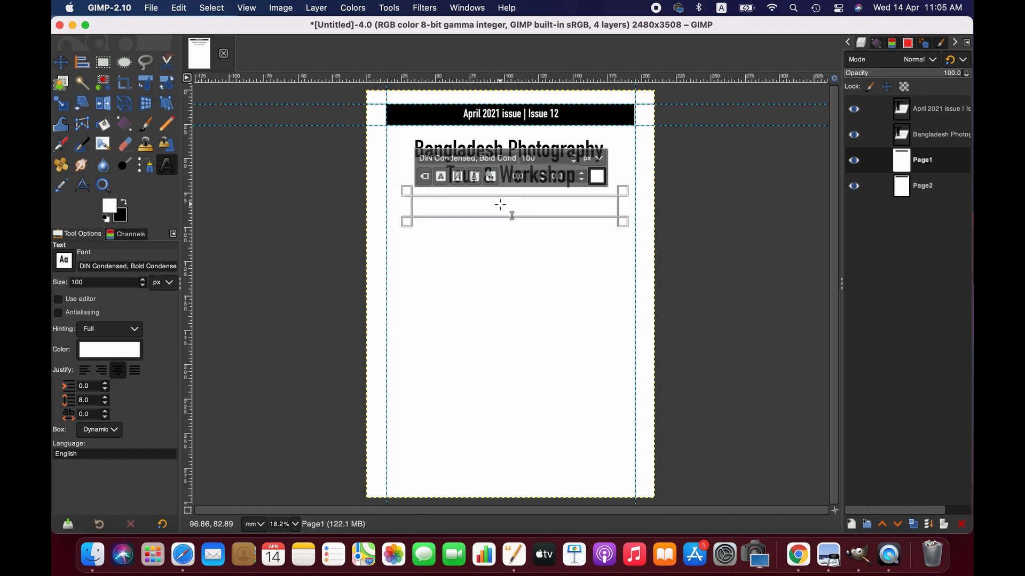
left_click(602, 177)
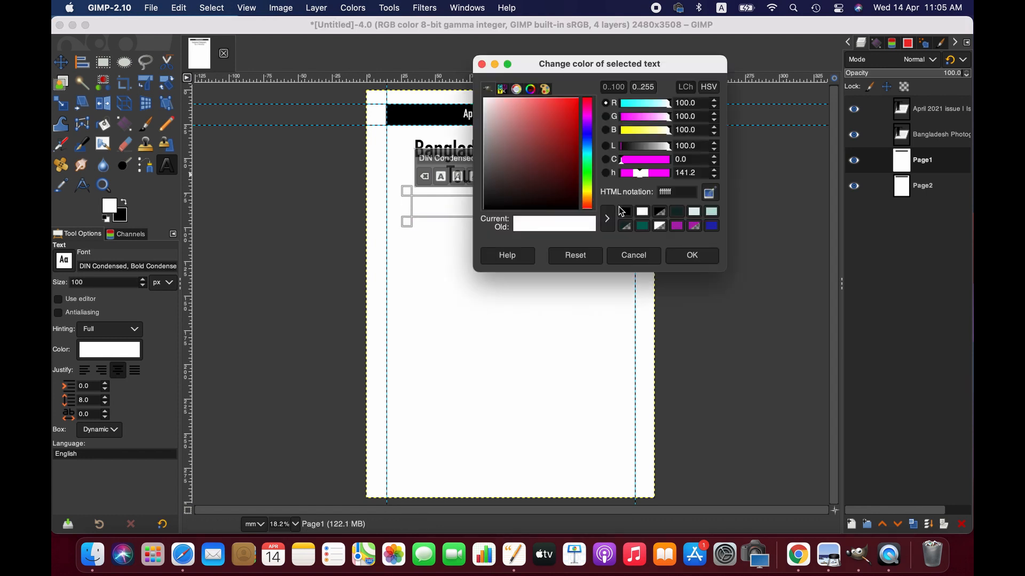
left_click(623, 211)
left_click(691, 255)
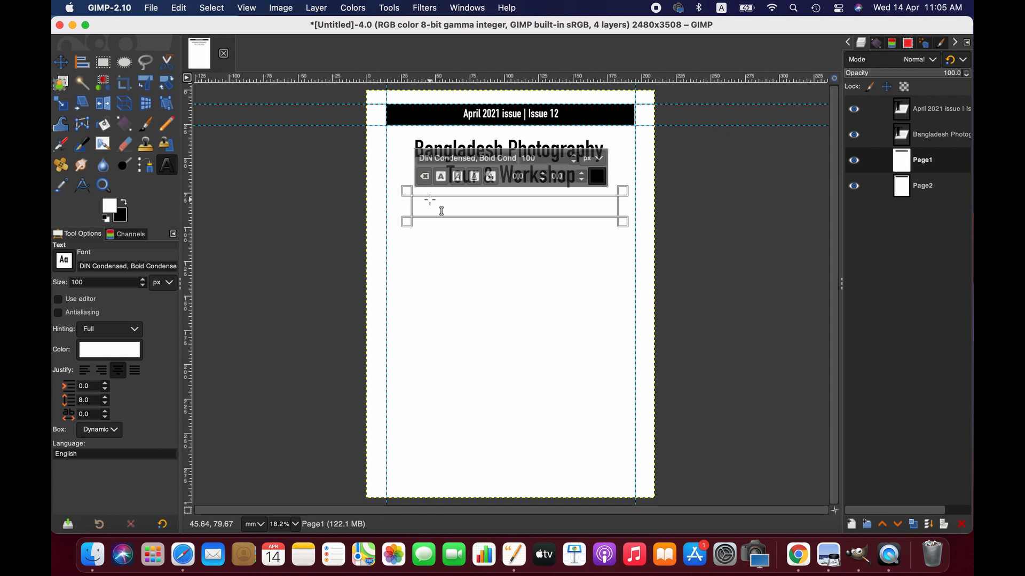
key("super+v")
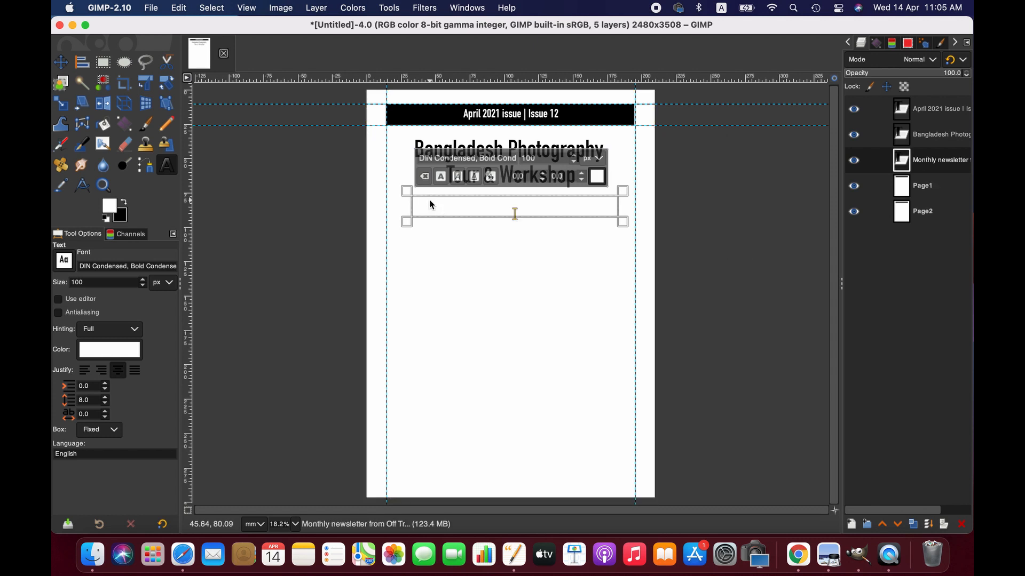
Change the colour of all the pasted "Monthly newsletter from Off Track Journeys" text to black
key("super+a")
left_click(594, 175)
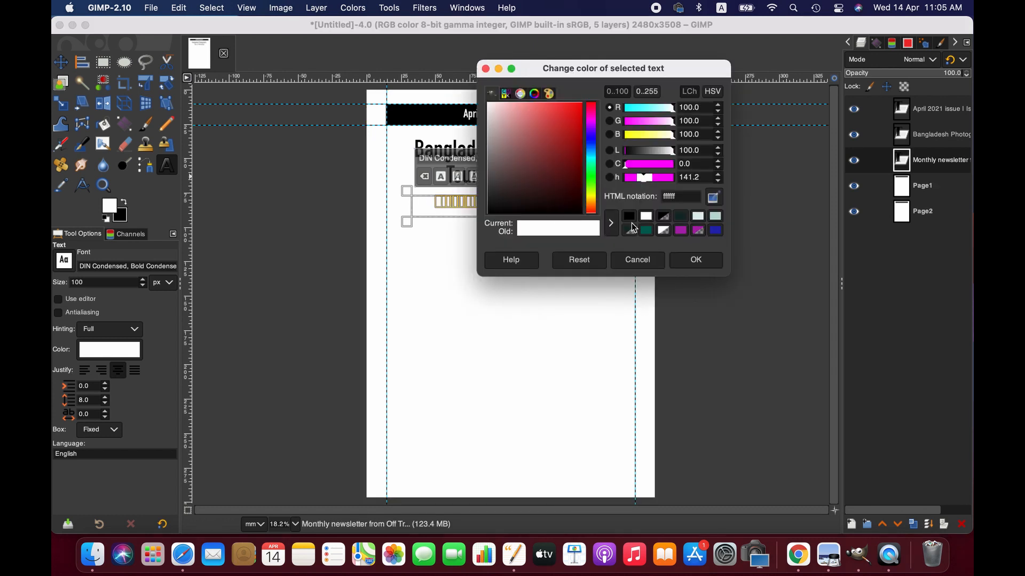
left_click(629, 216)
left_click(696, 261)
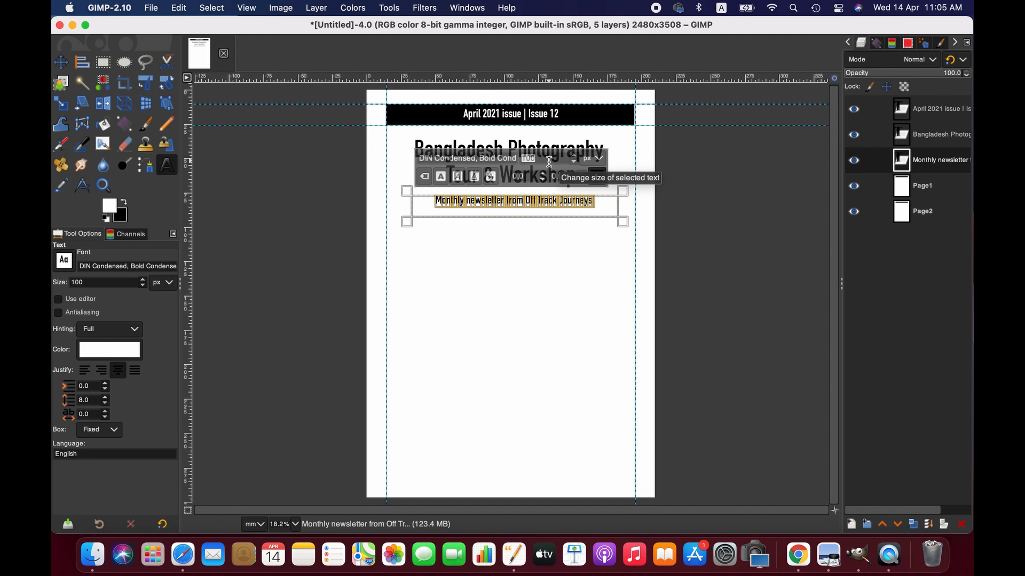
Set the size of the selected newsletter line to 70 px
type("7")
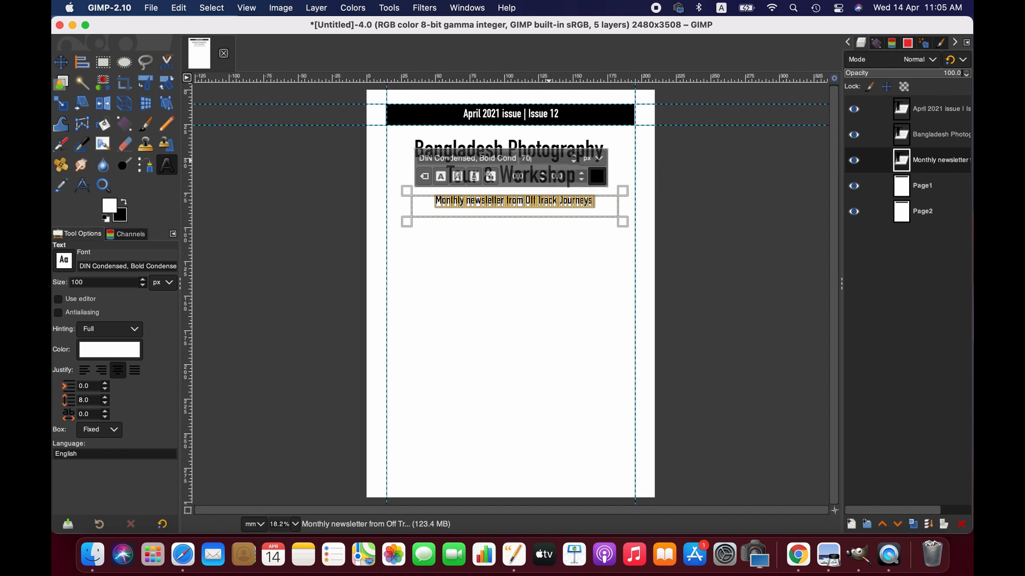
type("0")
key("Return")
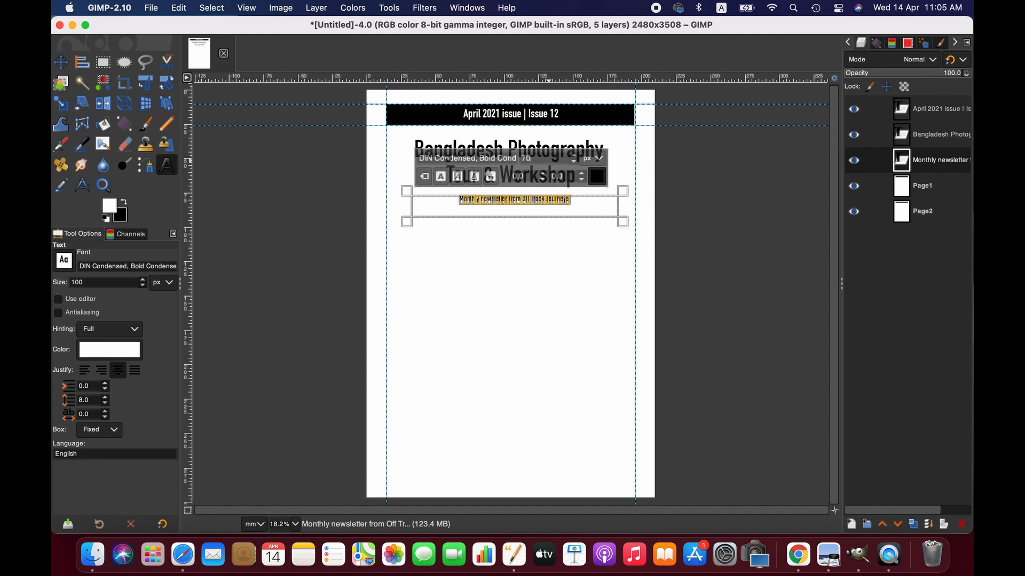
Increase the letter spacing of the "Monthly newsletter from Off Track Journeys" line to 16.0
left_click(106, 412)
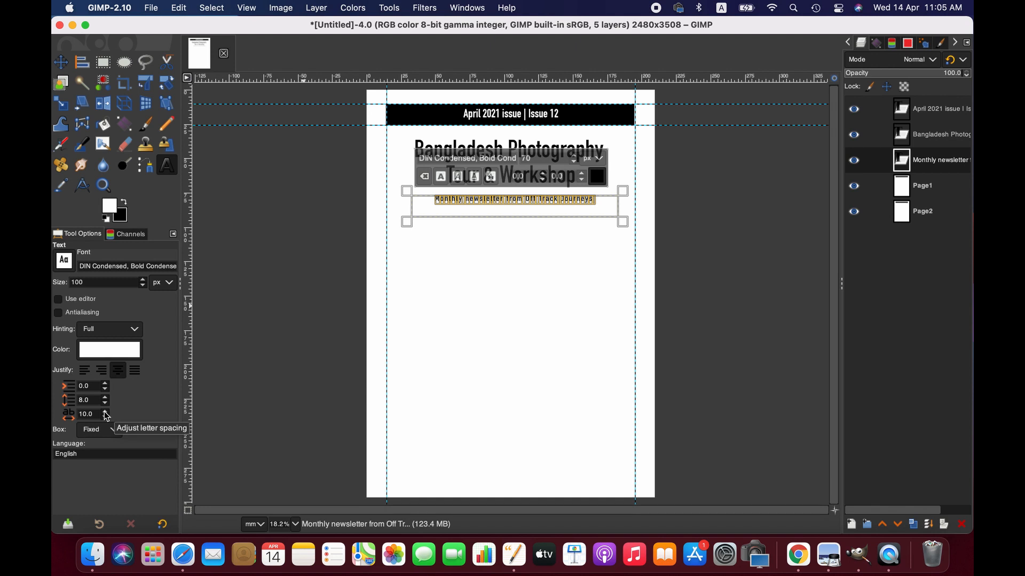
left_click(105, 413)
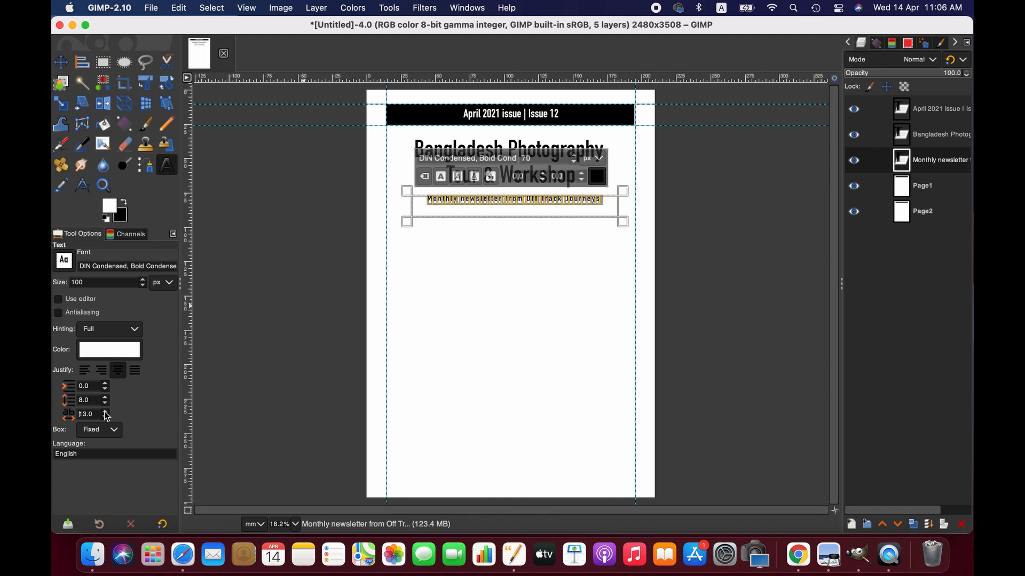
left_click(106, 412)
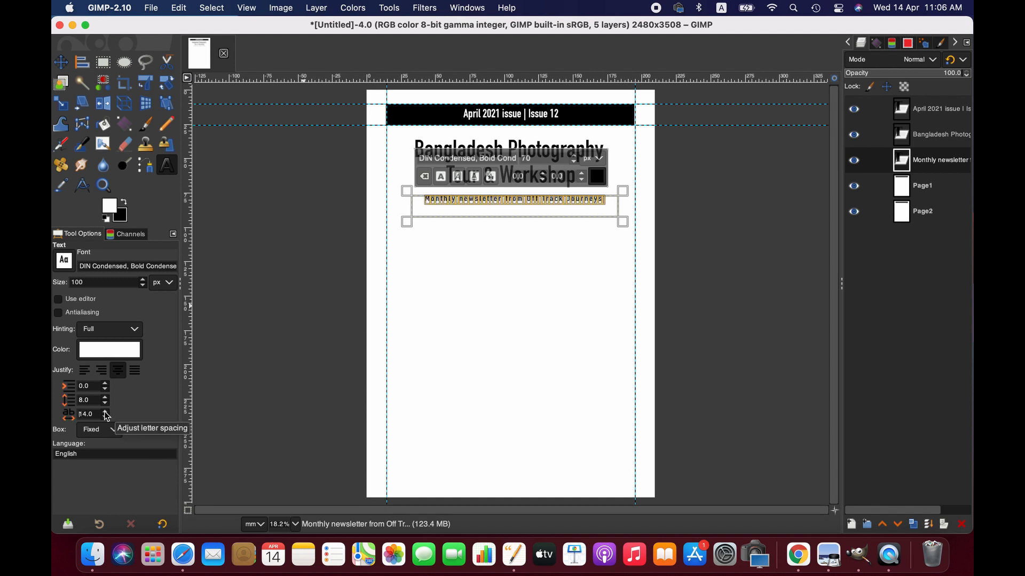
left_click(106, 413)
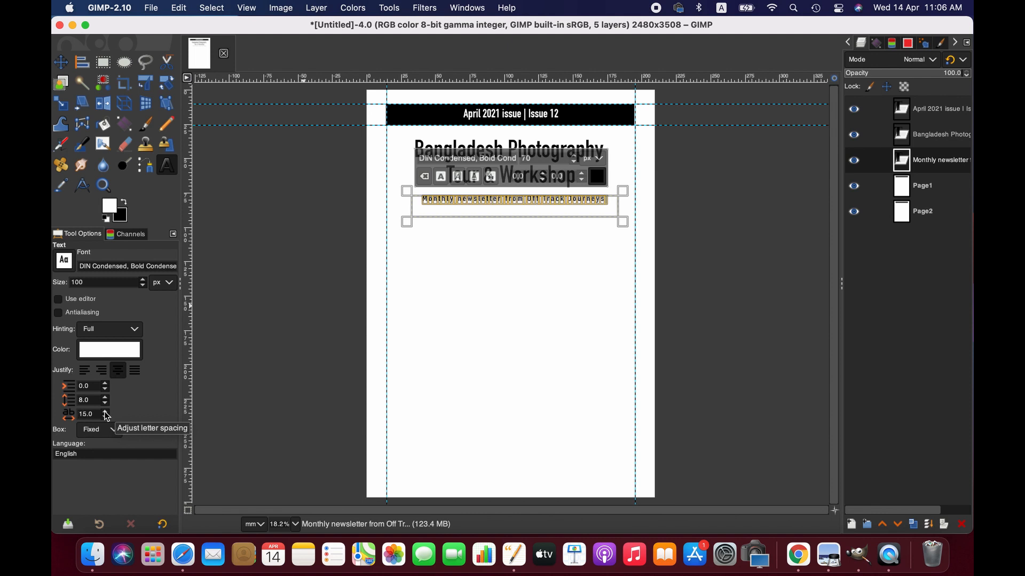
left_click(105, 413)
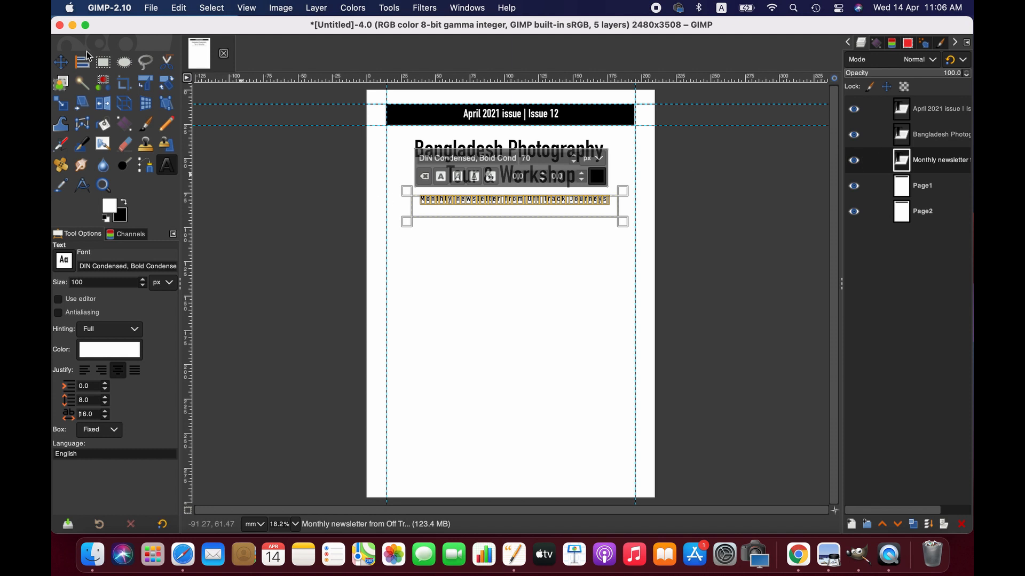
Finish the text edit and check the tagline's horizontal position against the heading's edges with the Align tool
left_click(60, 62)
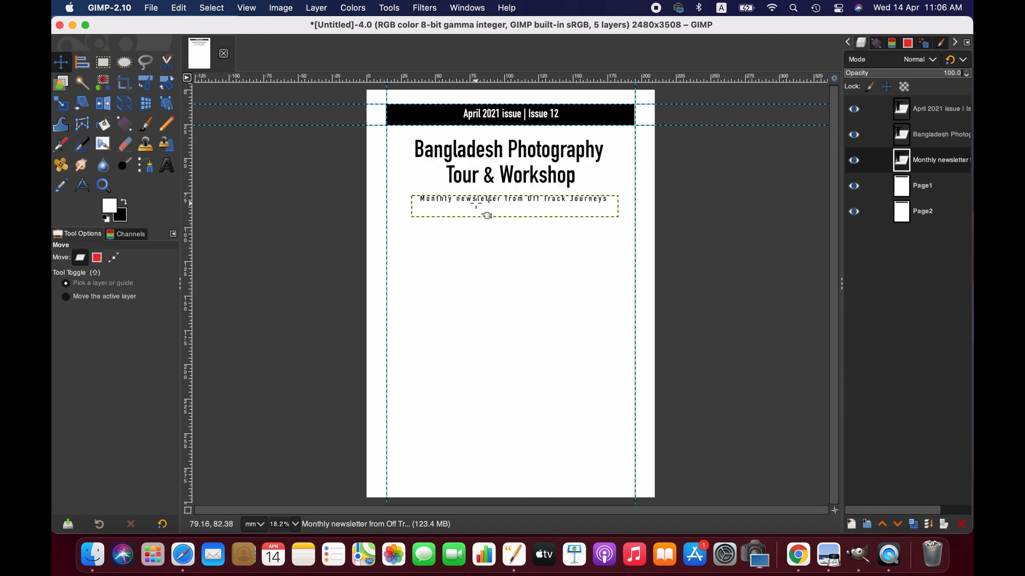
left_click(921, 186)
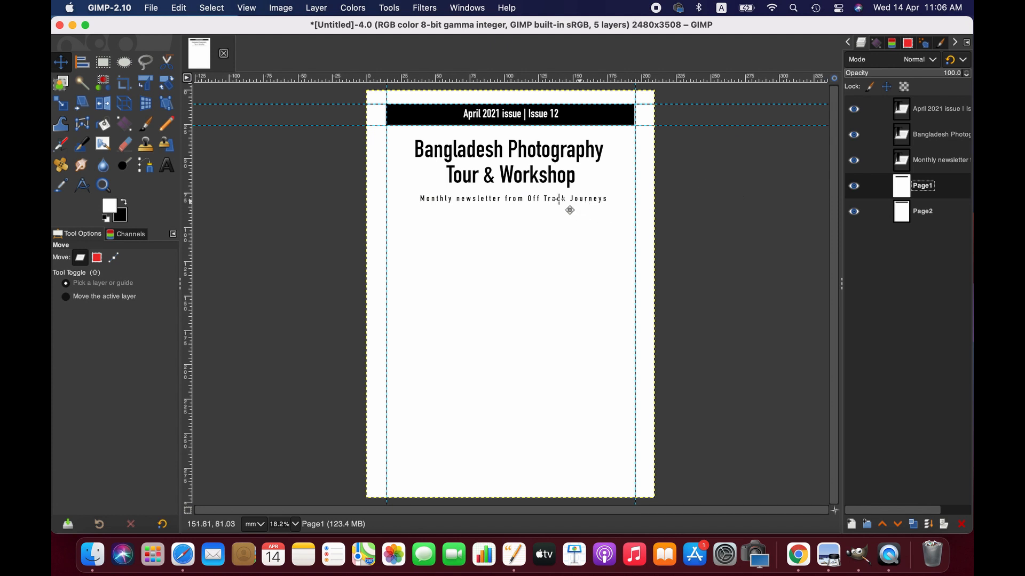
left_click(82, 62)
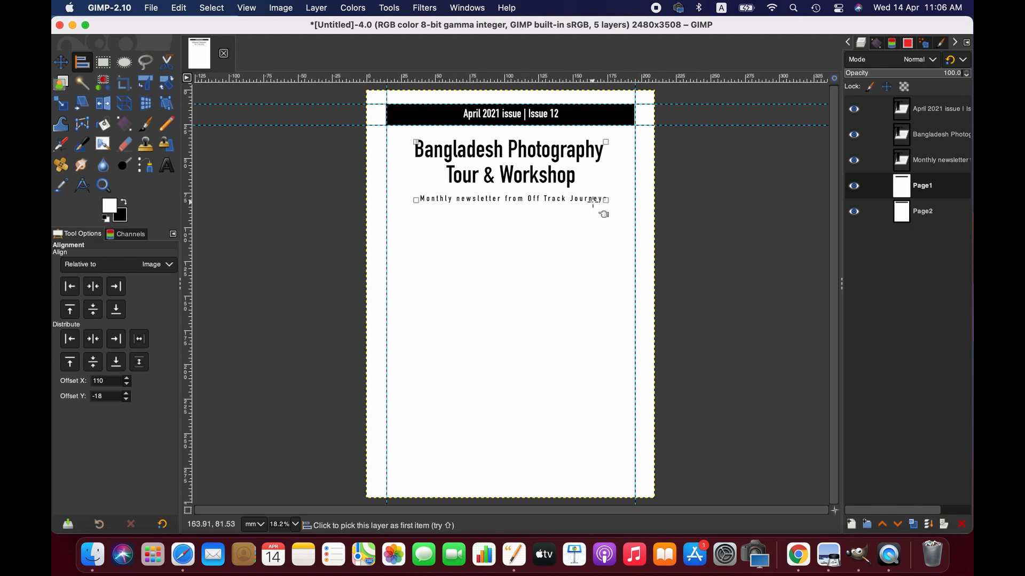
left_click(508, 195)
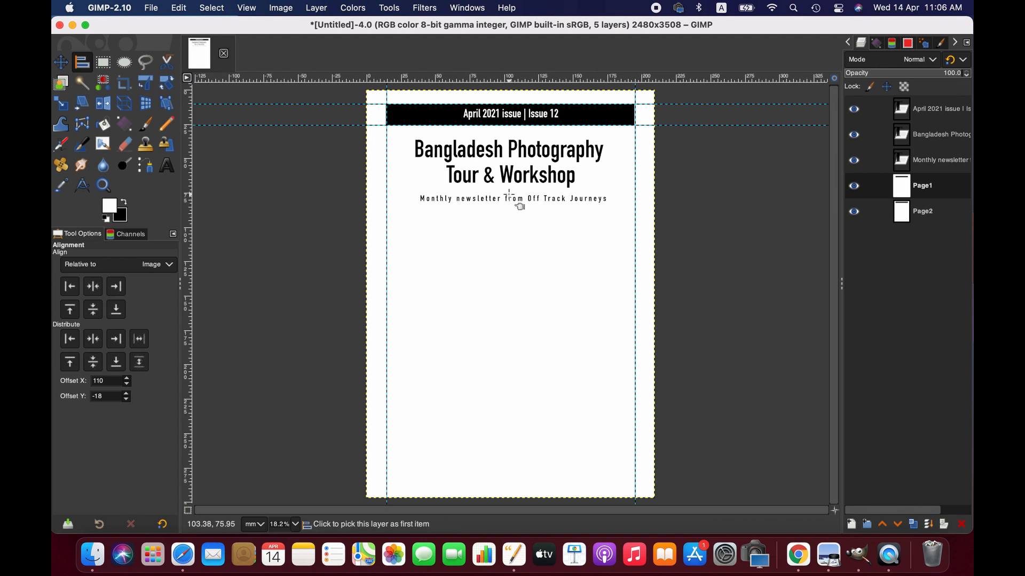
left_click(581, 198)
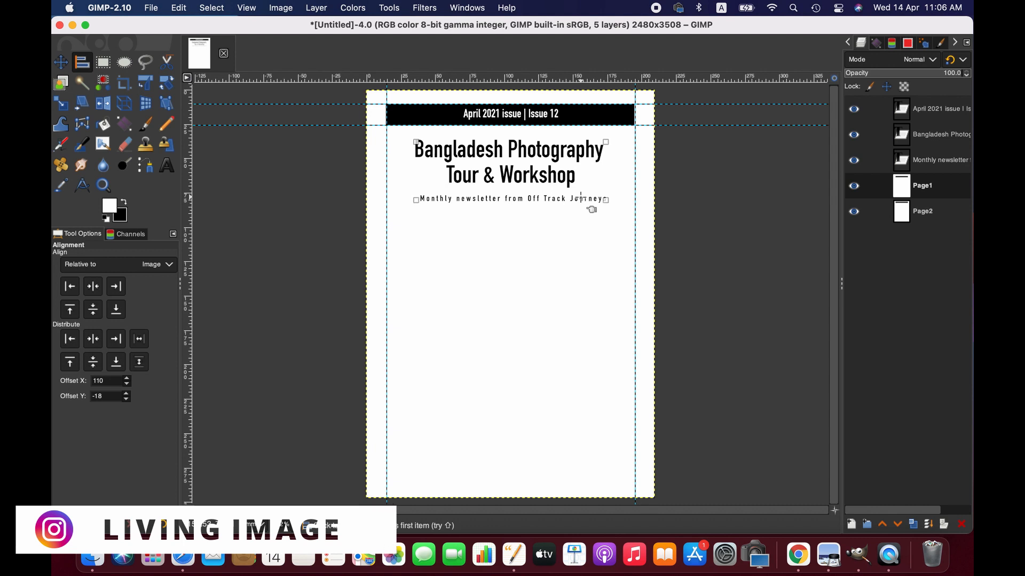
left_click(954, 166)
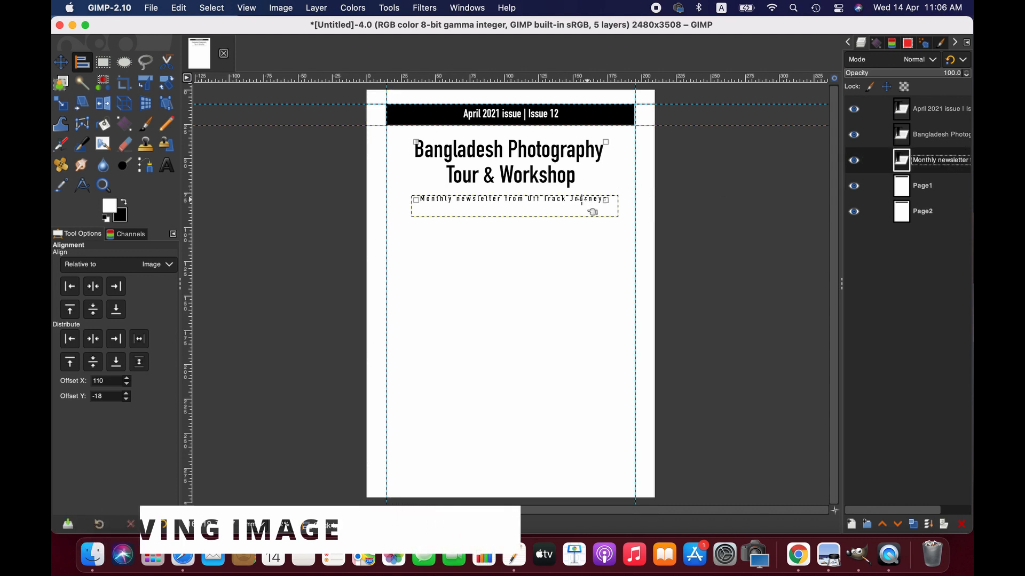
Move the tagline slightly left to centre it under the heading, and check it against the heading's edges with the Align tool
left_click(60, 64)
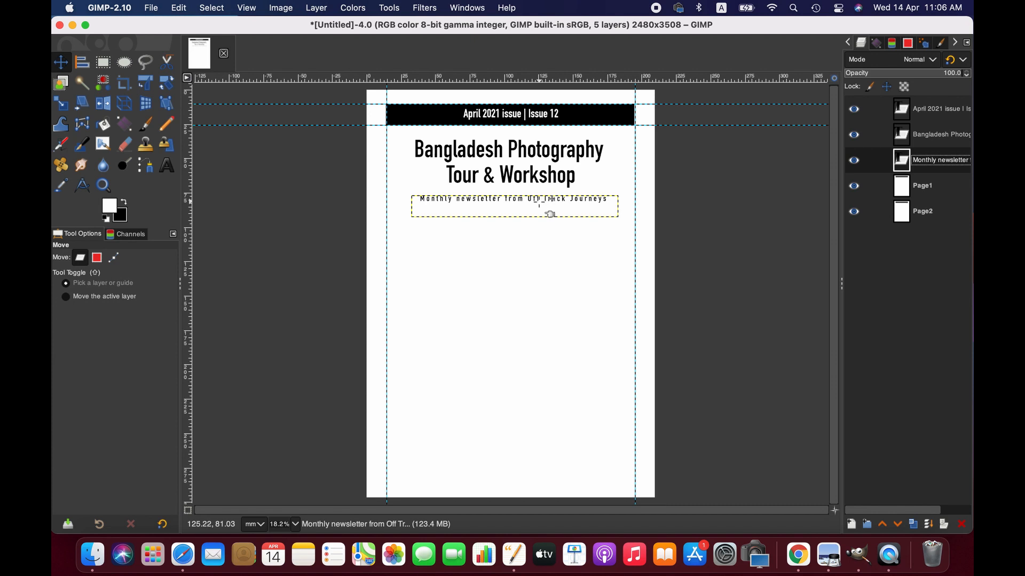
left_click(550, 213)
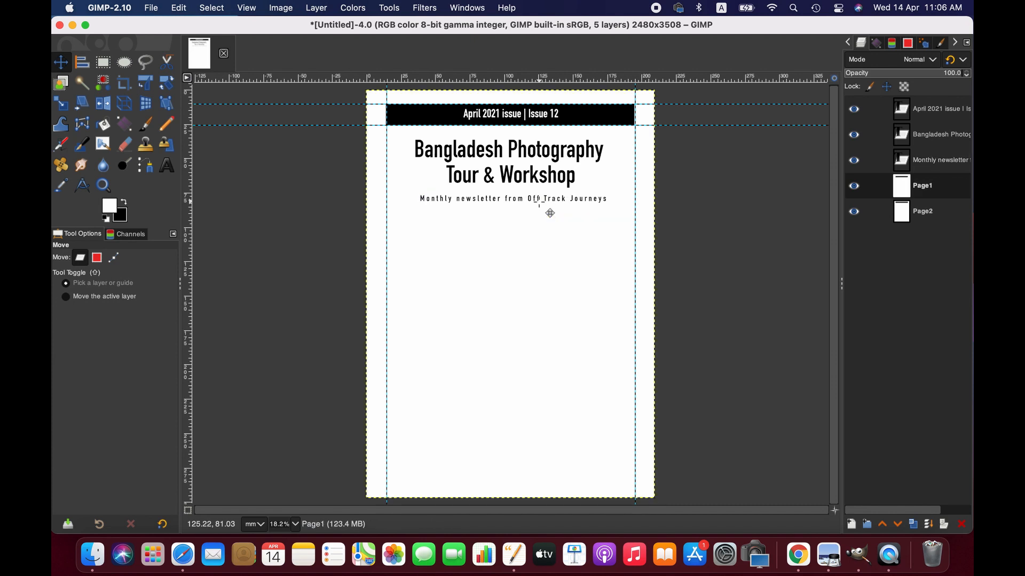
left_click(570, 212)
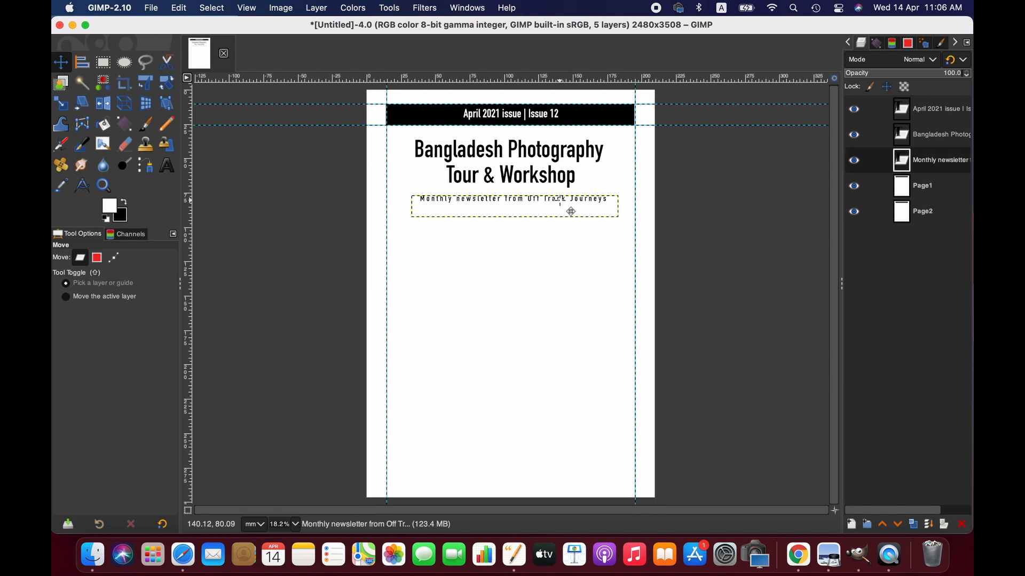
left_click_drag(588, 212, 584, 212)
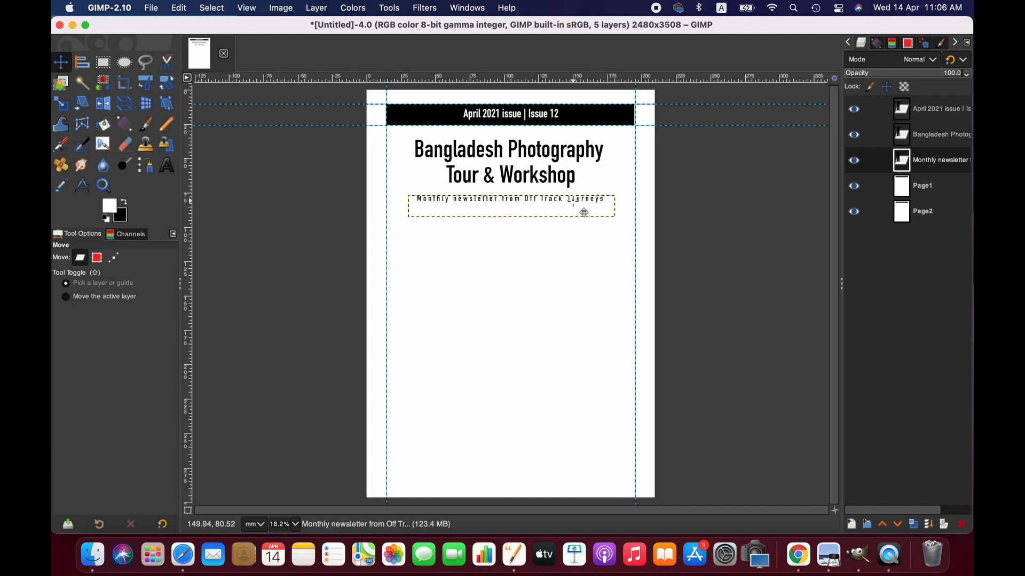
key("Left")
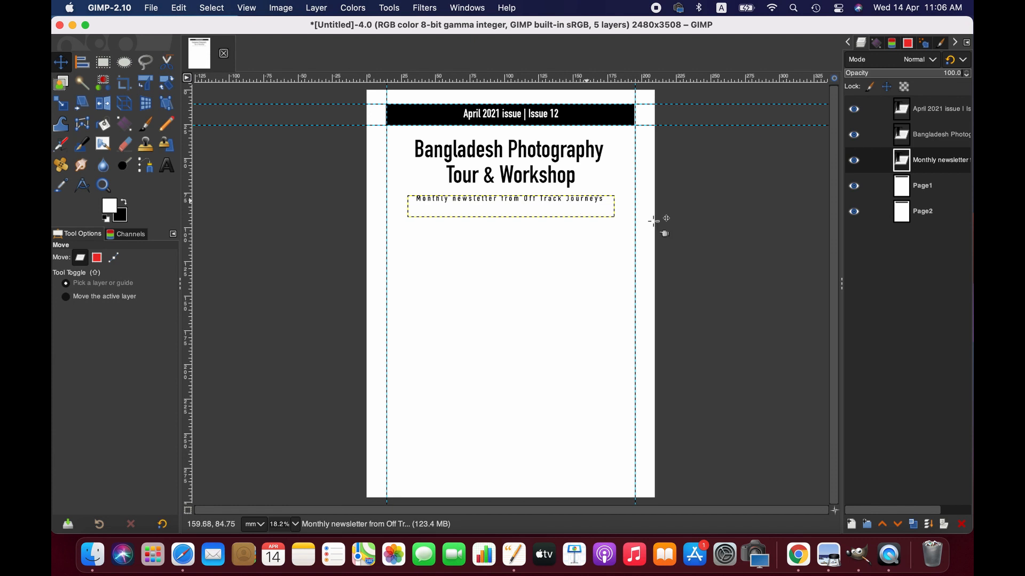
left_click(933, 190)
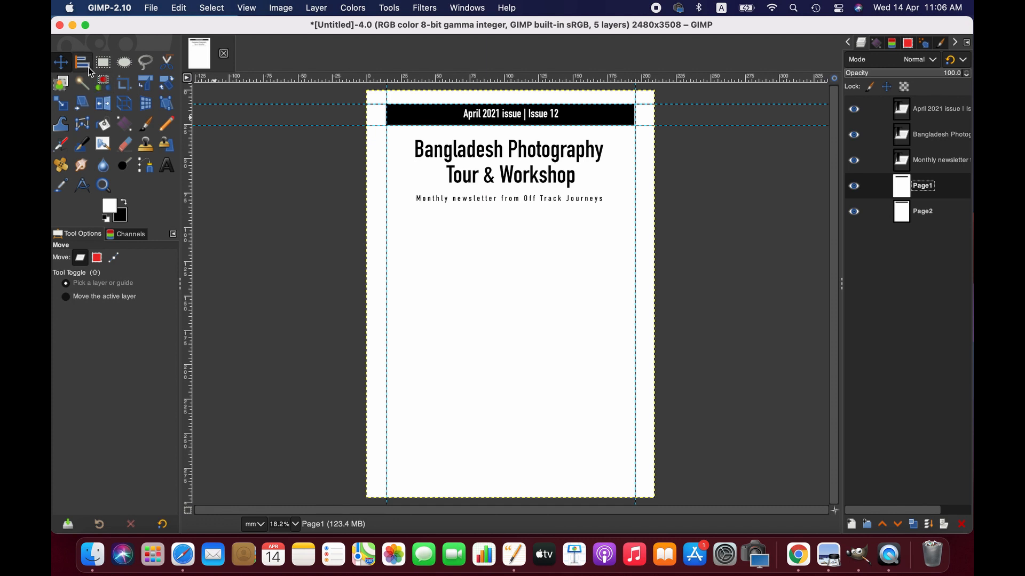
left_click(82, 62)
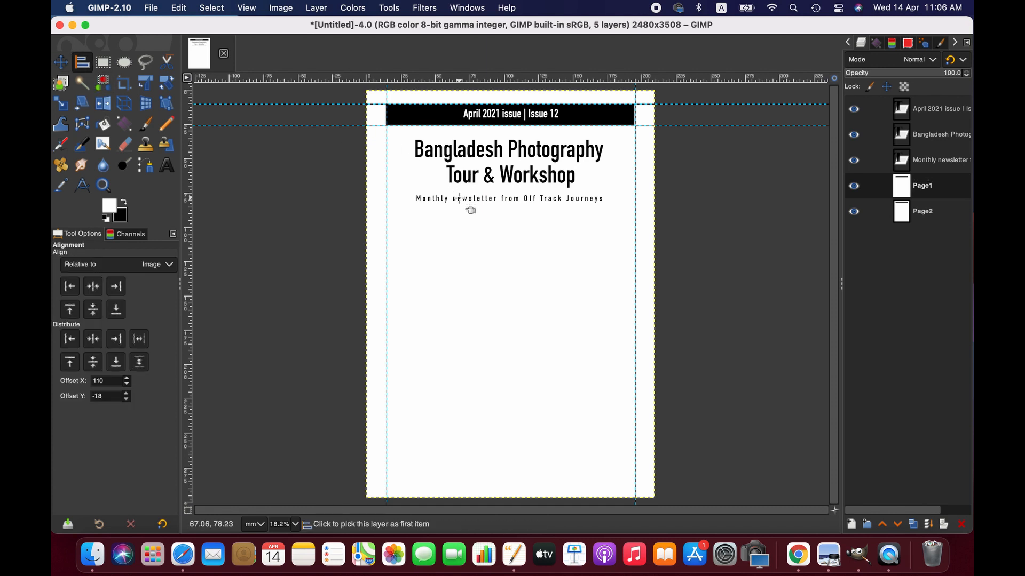
left_click(580, 196)
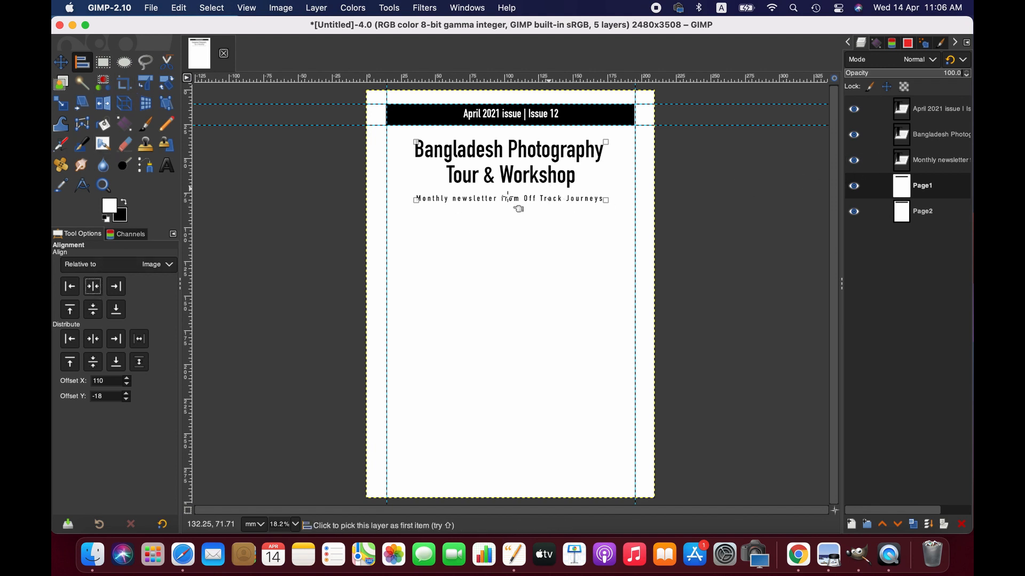
Add two horizontal guides for the photo area, one just below the tagline and one a little below the page's middle
left_click(928, 219)
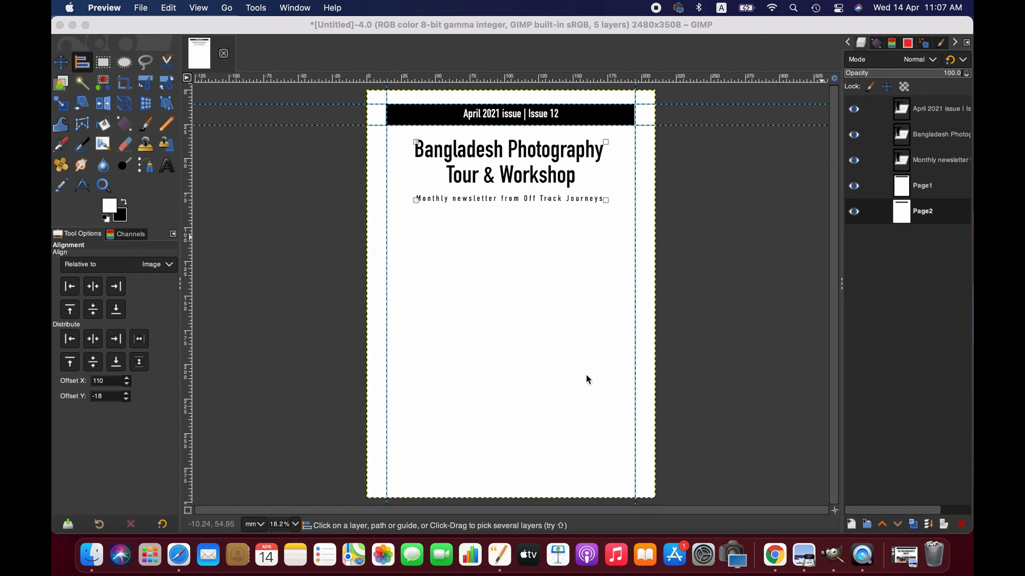
left_click(505, 88)
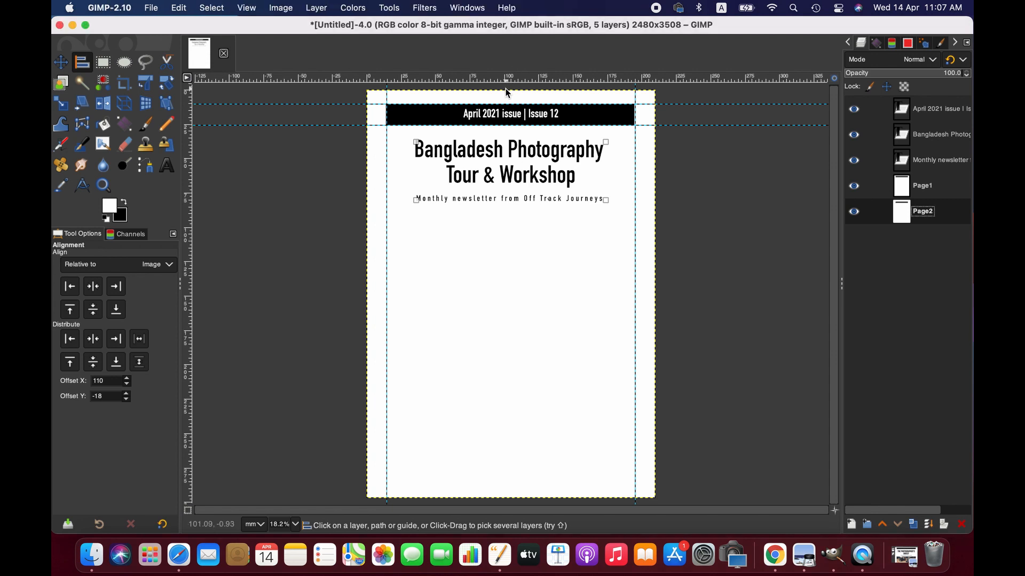
left_click_drag(505, 82, 511, 210)
left_click_drag(492, 78, 505, 326)
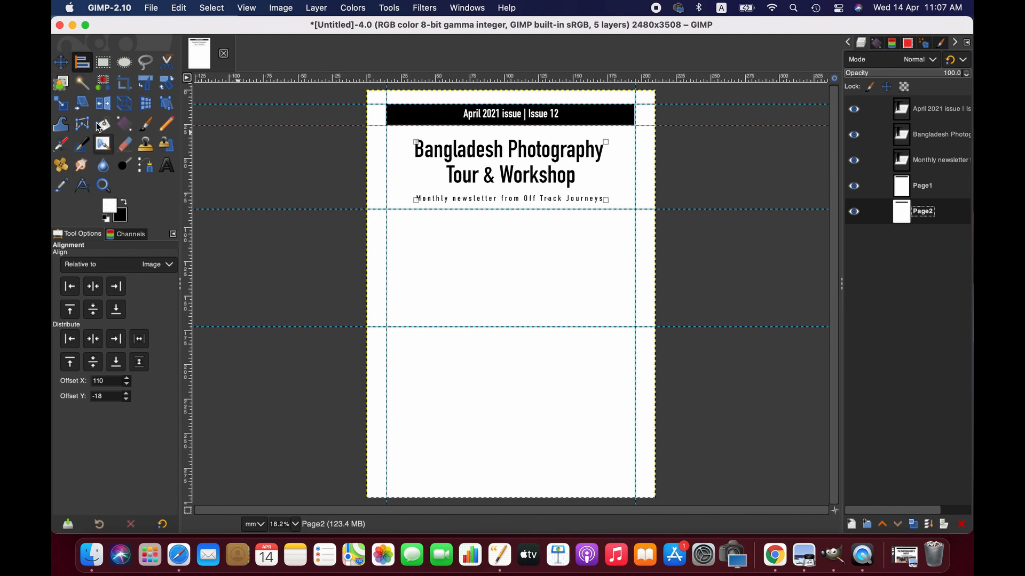
left_click(61, 63)
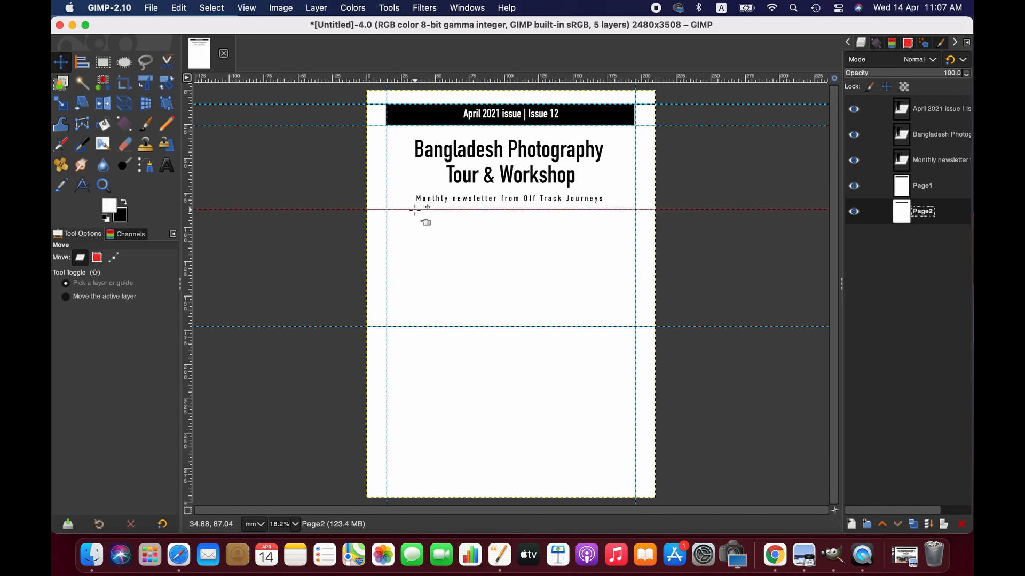
left_click_drag(415, 209, 414, 213)
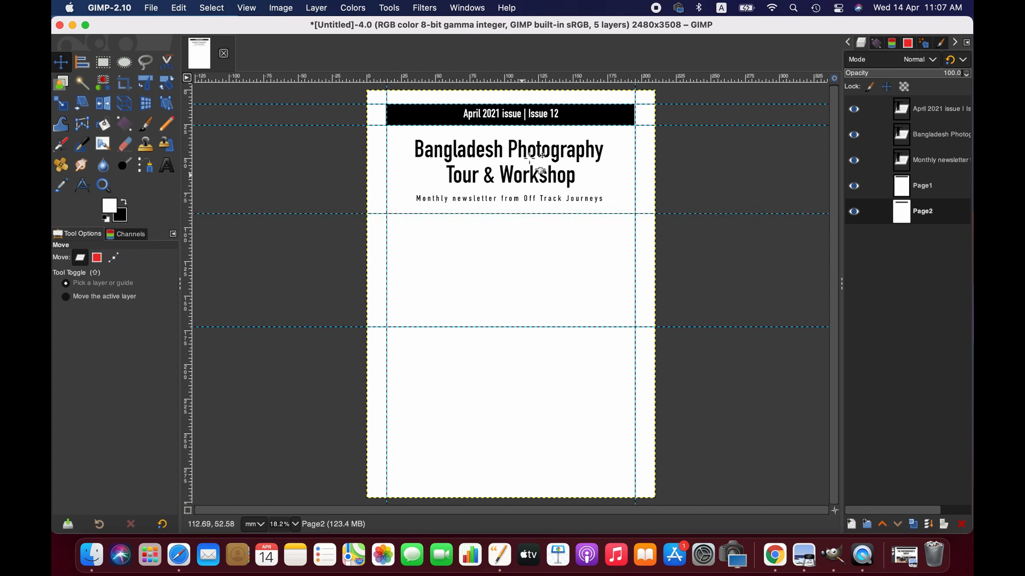
Switch to Finder and place Dhaka.jpeg from the untitled folder on the Desktop onto the GIMP page as a new layer
left_click(97, 569)
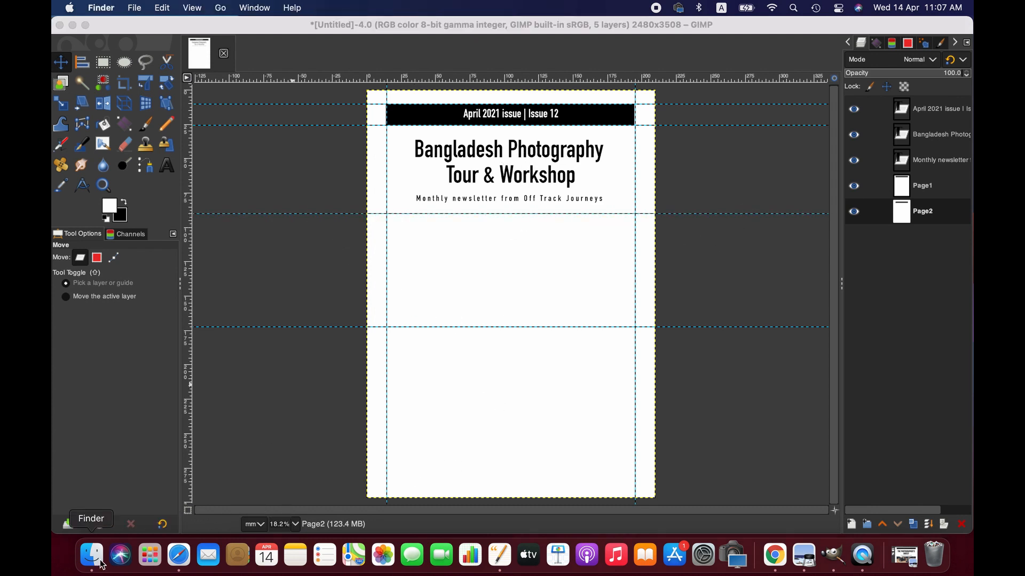
left_click(282, 189)
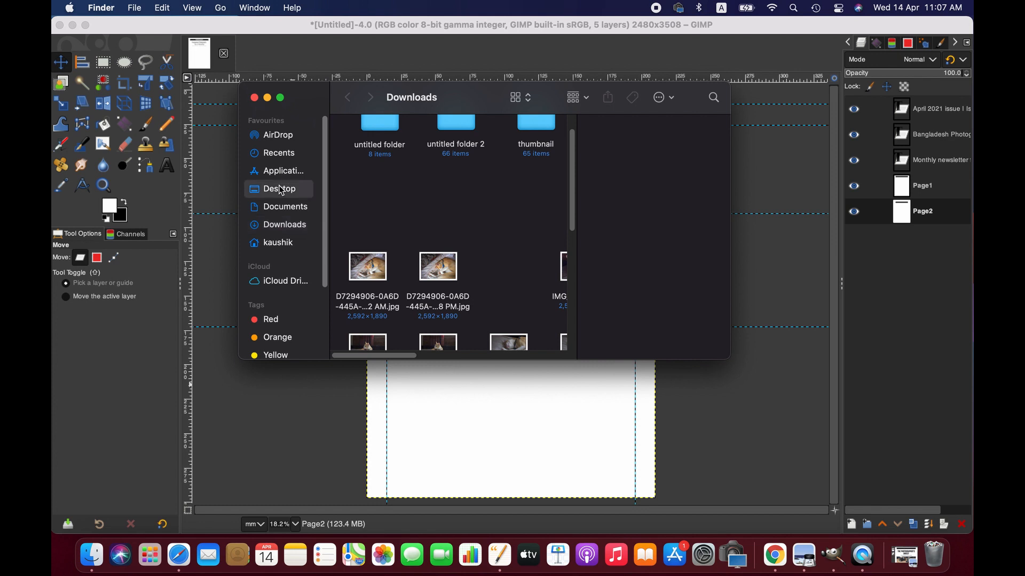
double_click(361, 336)
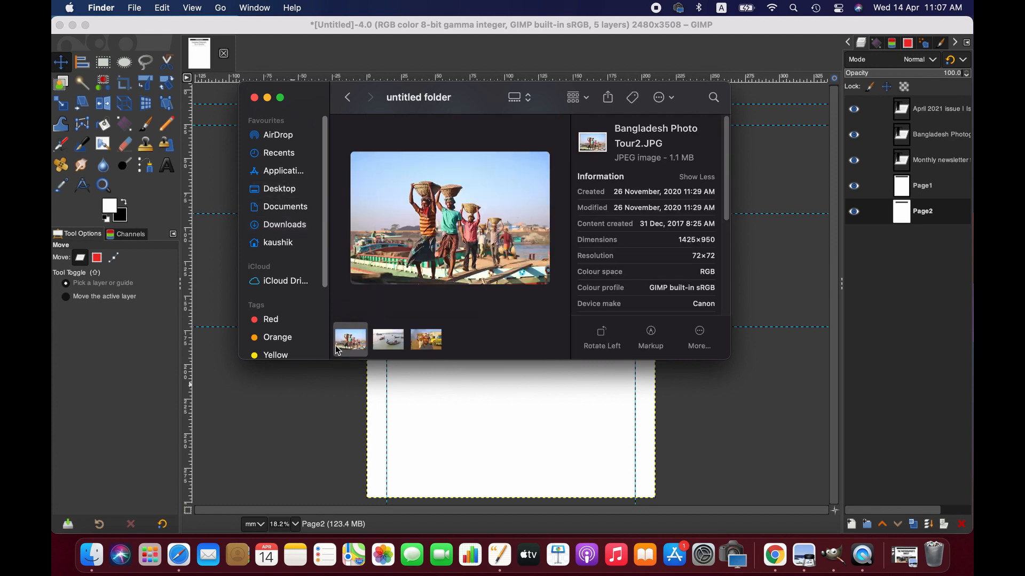
left_click(390, 341)
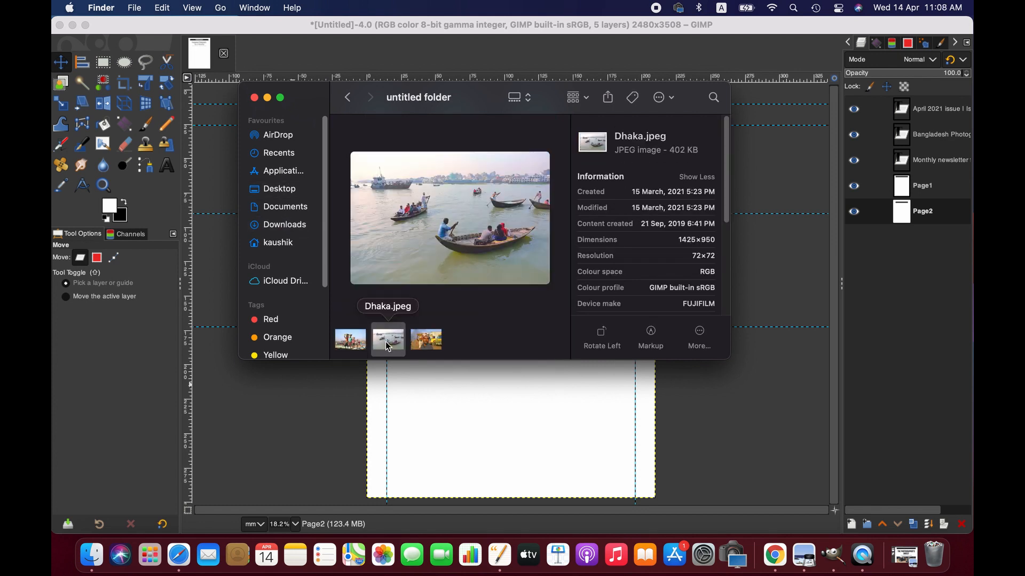
left_click_drag(388, 346, 496, 402)
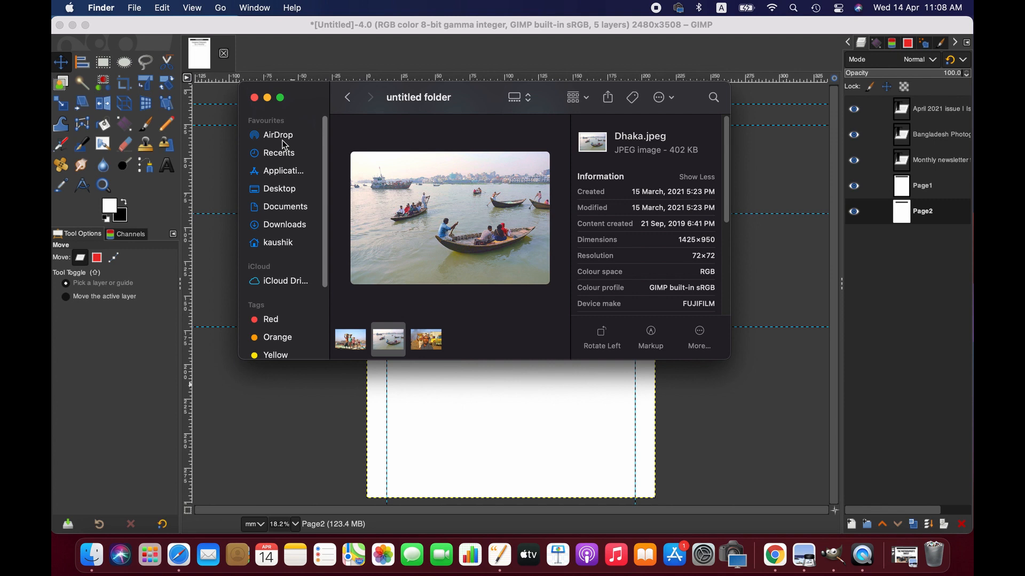
left_click(268, 98)
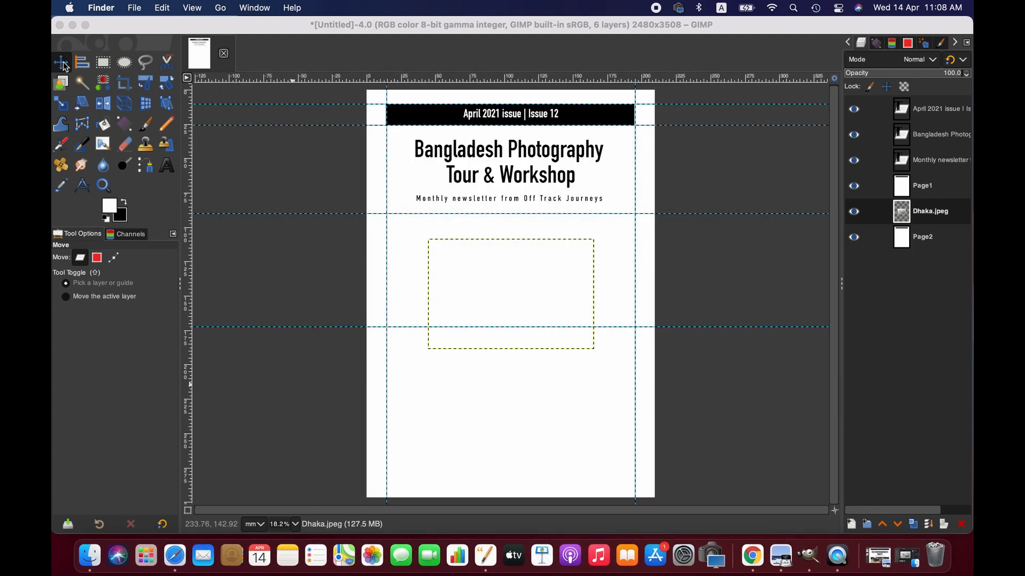
Raise the Dhaka.jpeg layer above Page1 and move the photo up to the guide below the tagline
left_click(888, 526)
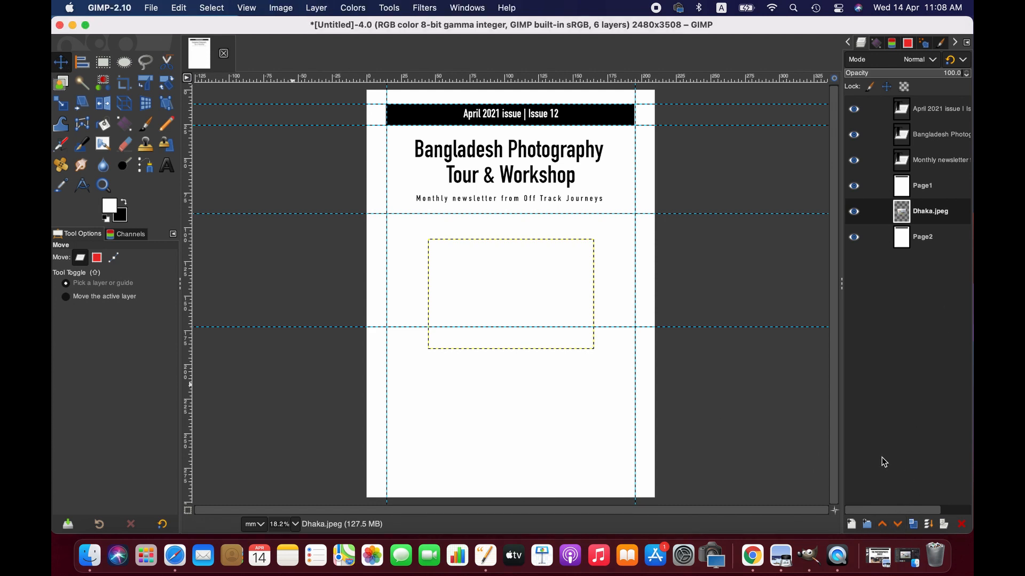
left_click(882, 524)
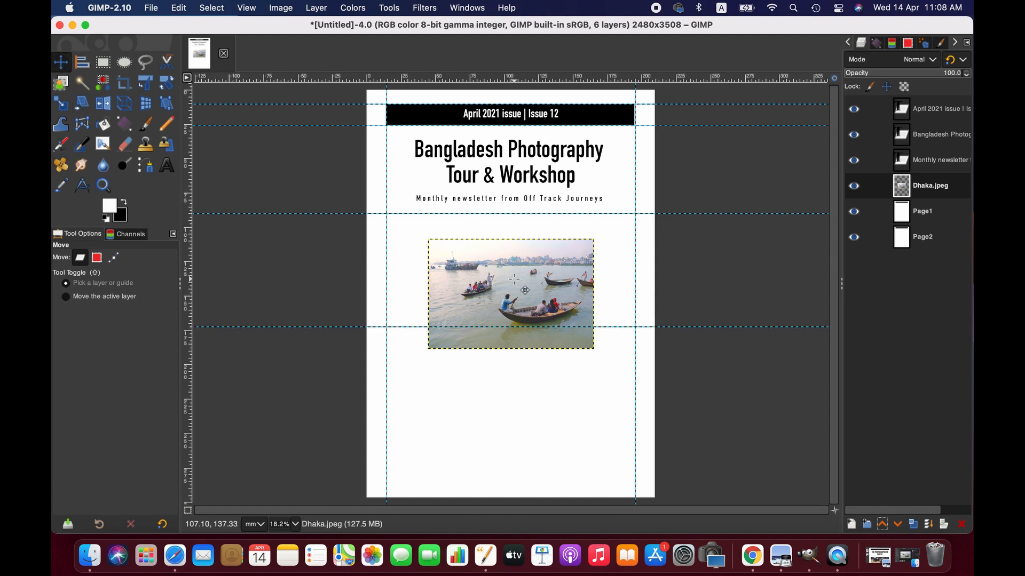
left_click_drag(515, 278, 517, 254)
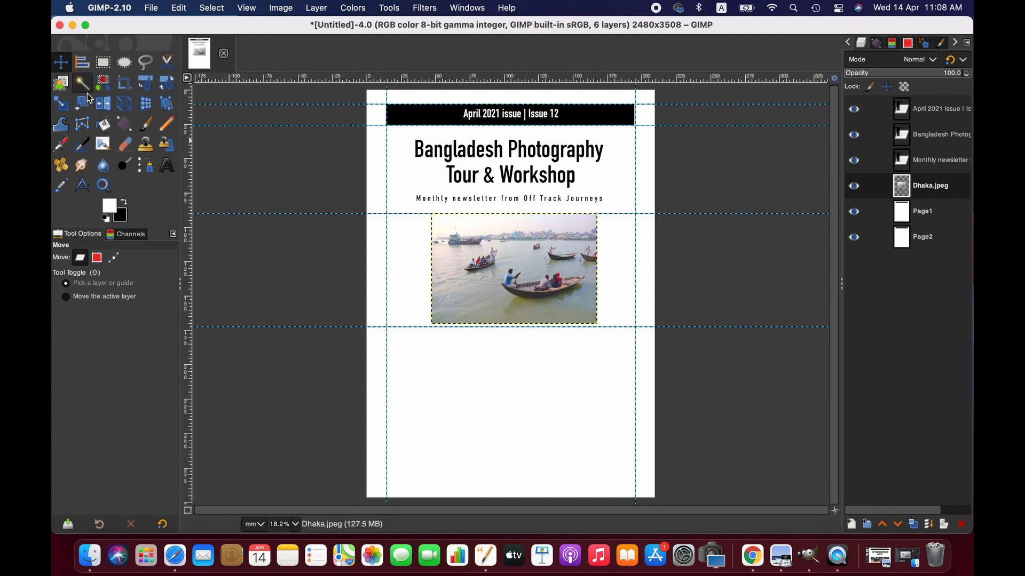
Clear the selection and scale the Dhaka.jpeg photo to 180.59 × 82.38 mm, filling the area between the margin and horizontal guides
left_click(61, 104)
left_click(483, 266)
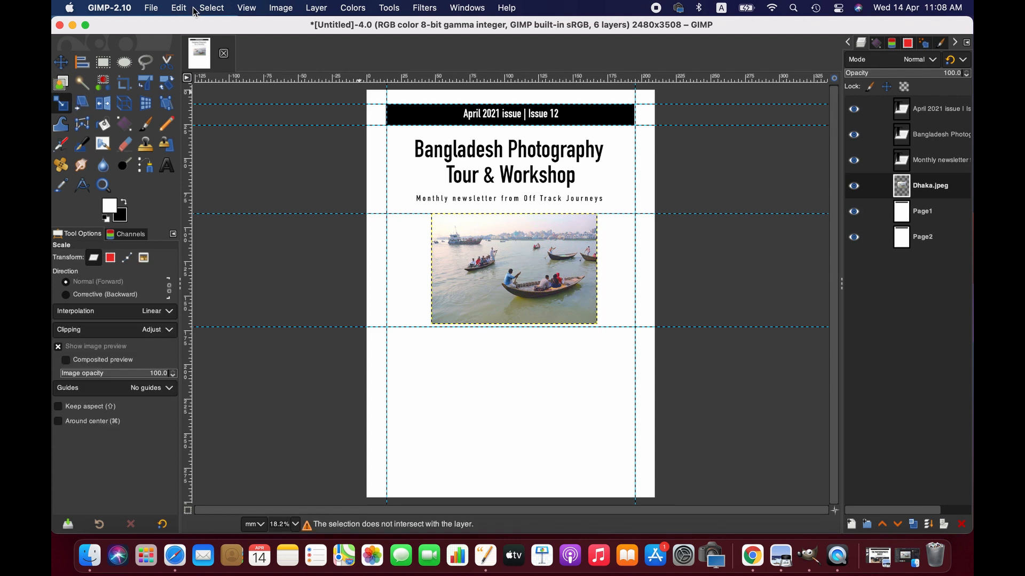
left_click(218, 6)
left_click(219, 40)
left_click(492, 294)
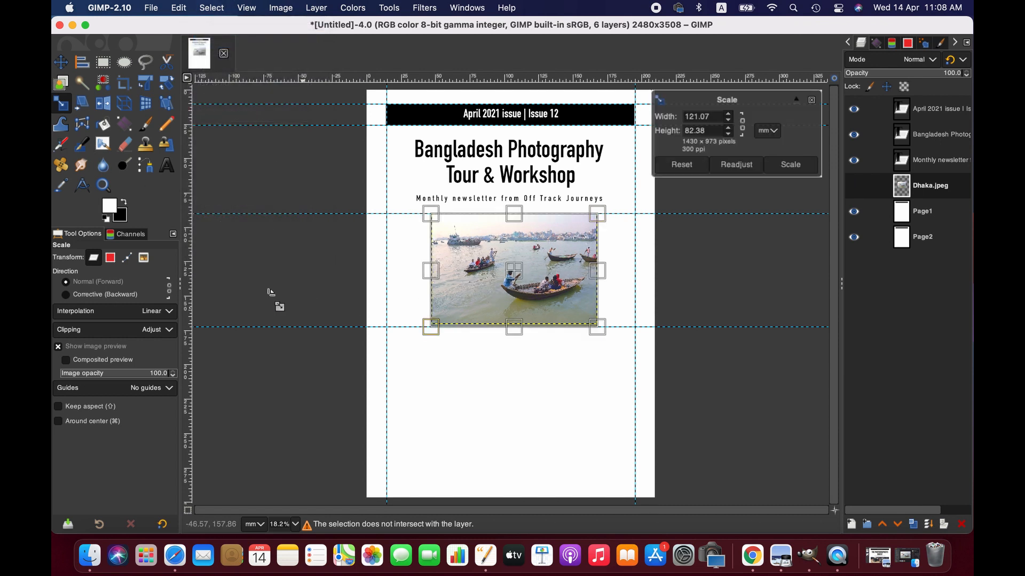
left_click_drag(433, 271, 387, 271)
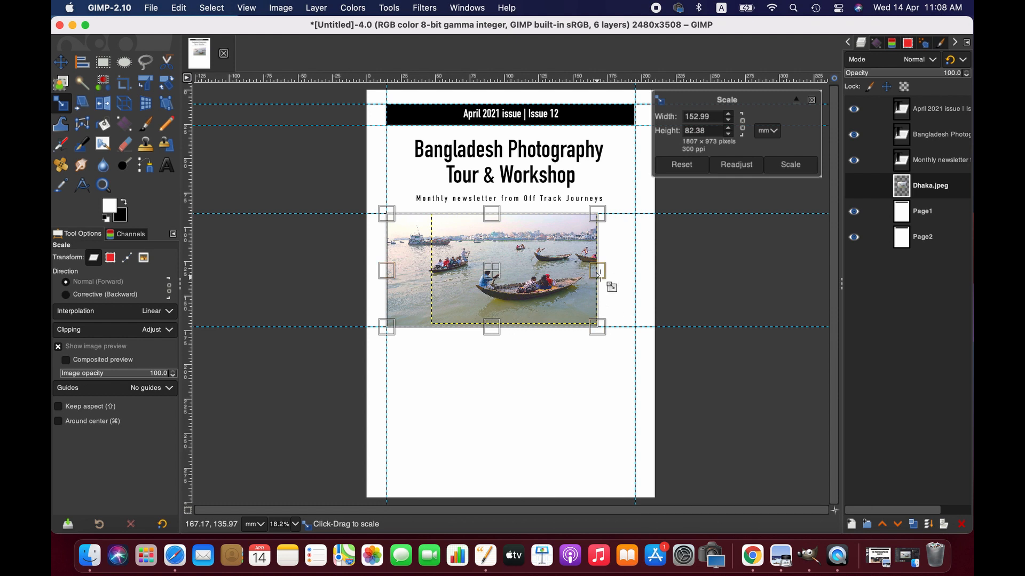
left_click_drag(598, 271, 633, 275)
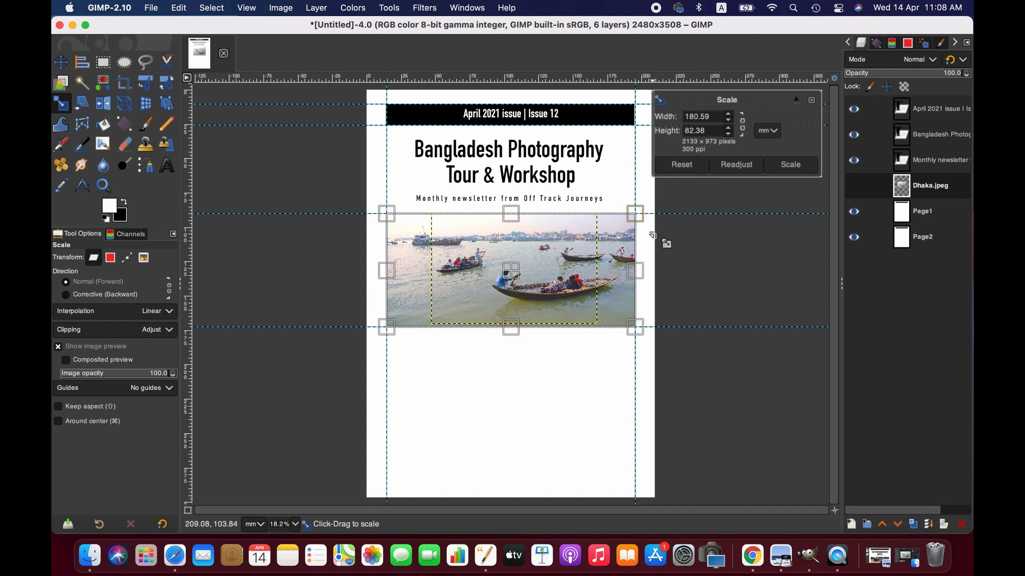
left_click(790, 165)
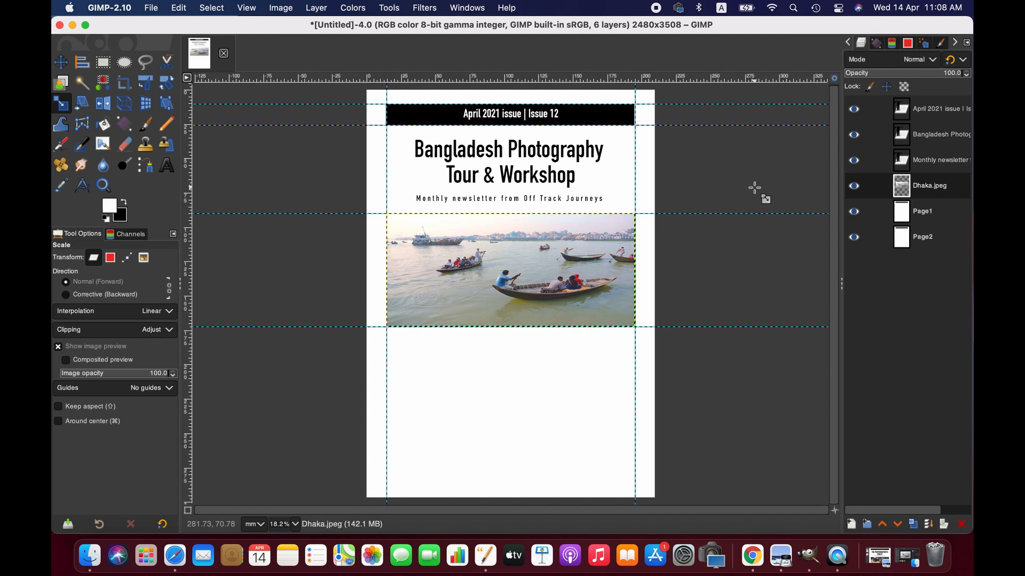
Select the Page1 layer and add a vertical guide slightly left of the page's centre
left_click(940, 212)
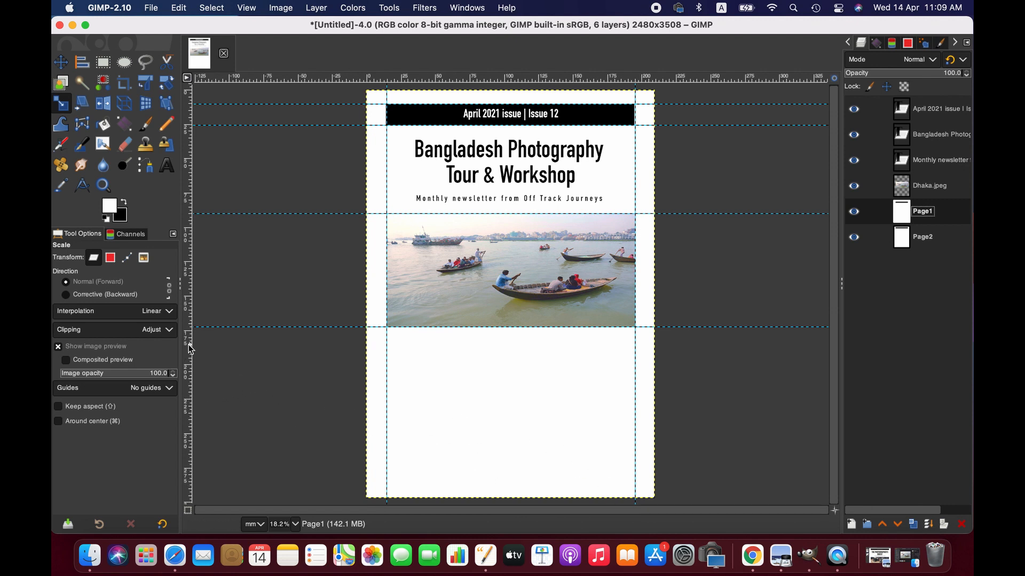
left_click_drag(189, 345, 490, 356)
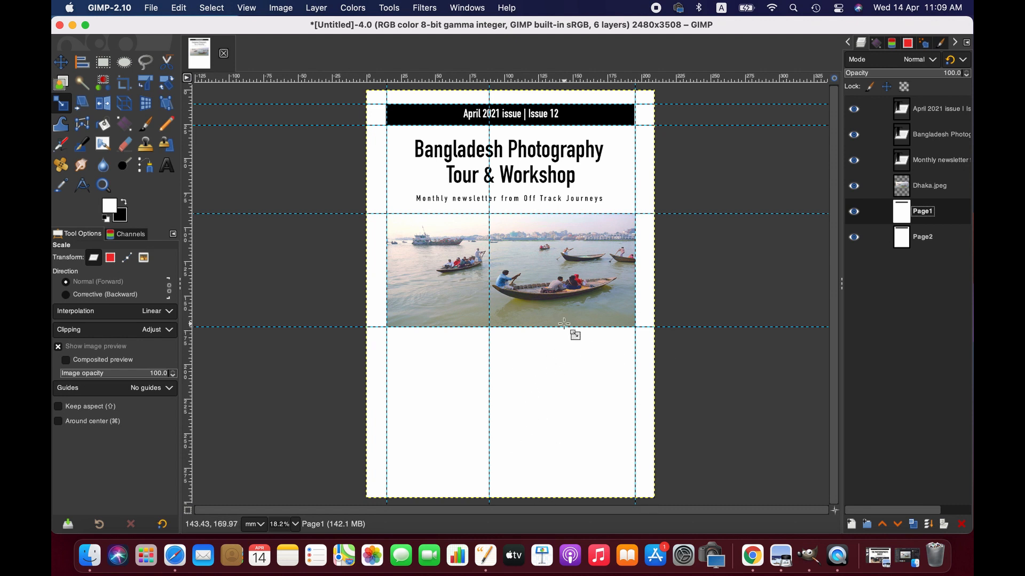
Switch to the Pages document, select the Highlights heading with its five lines, and return to GIMP
left_click(487, 556)
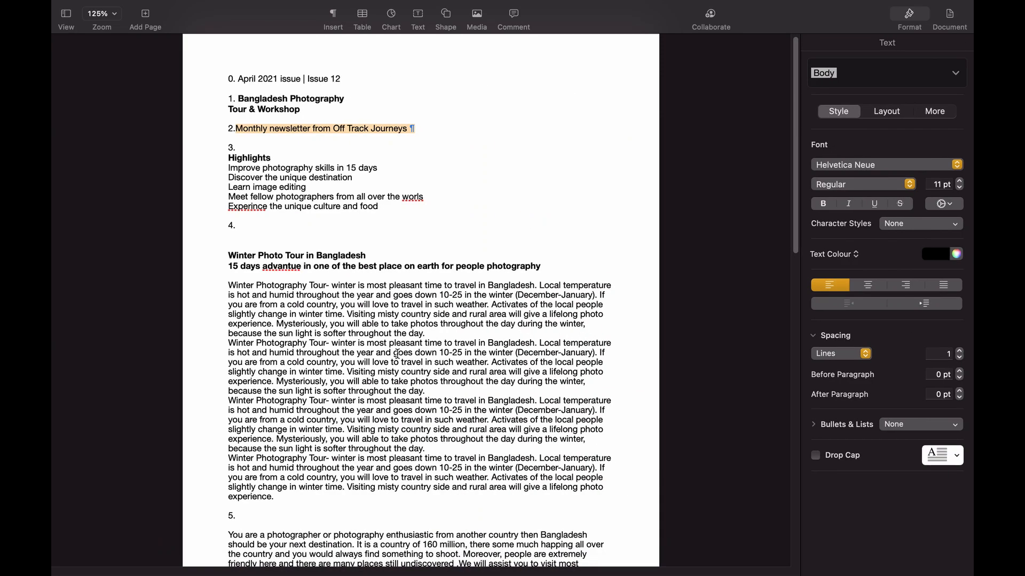
left_click(251, 176)
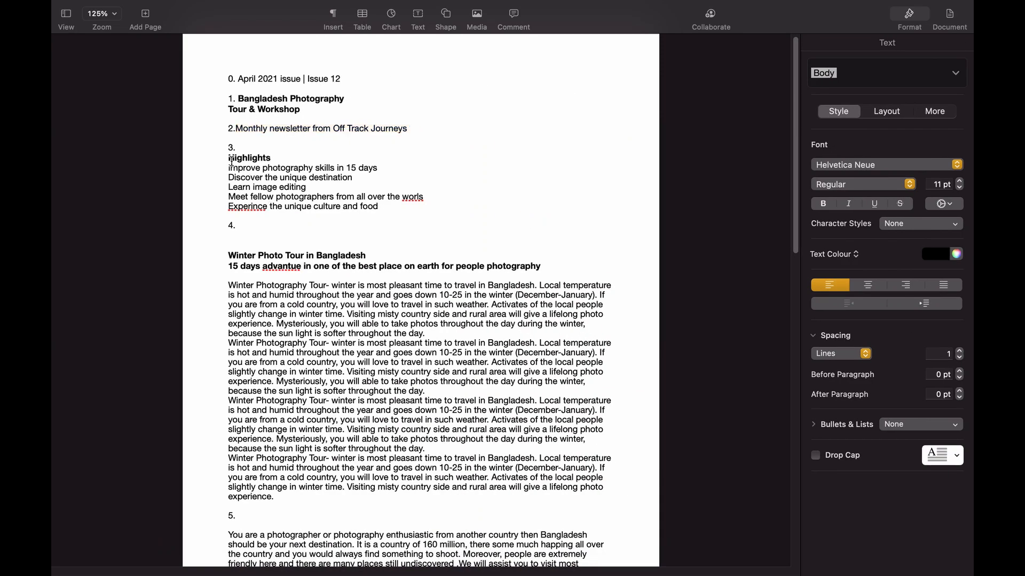
left_click_drag(231, 159, 409, 204)
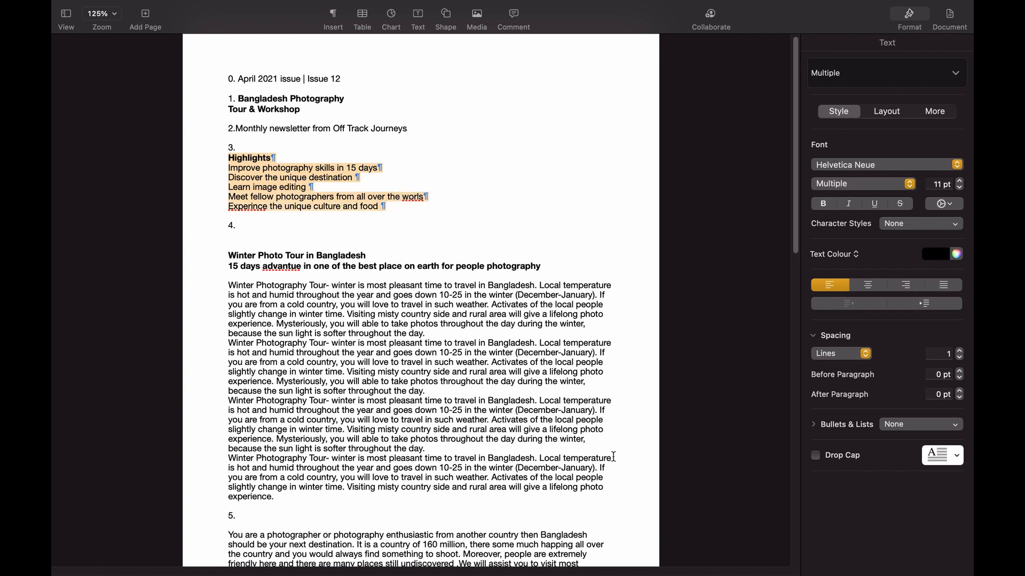
mouse_move(648, 574)
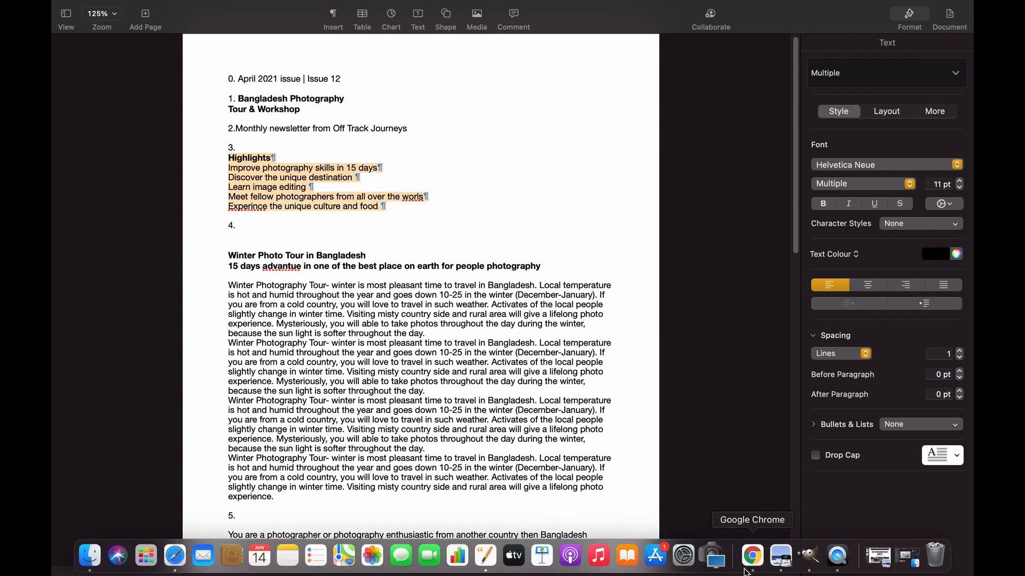
left_click(808, 556)
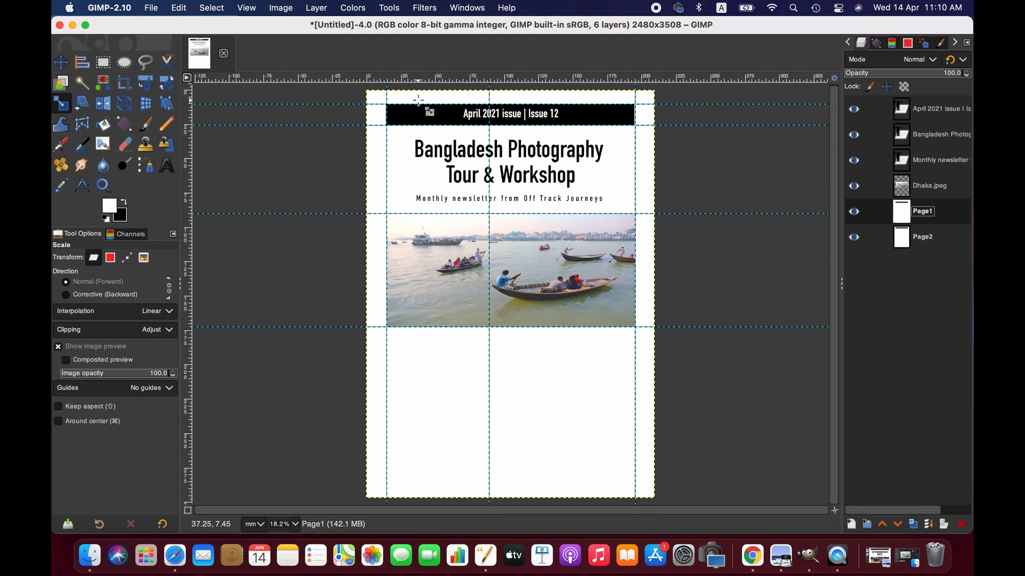
Add a horizontal guide at about 236 mm and draw a three-sided path along the guides around the left column below the photo
left_click_drag(446, 80, 474, 413)
left_click(145, 165)
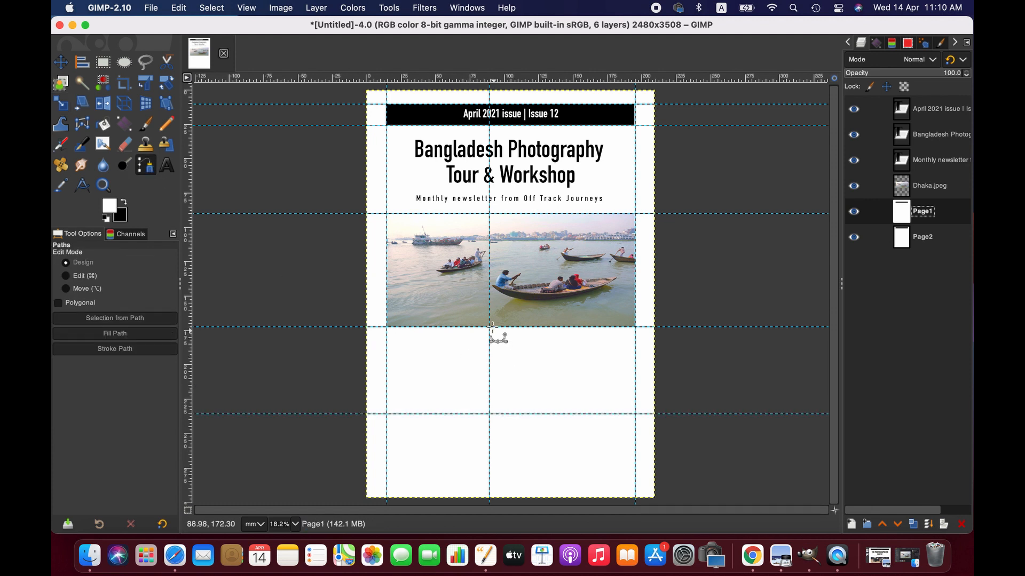
left_click(489, 326)
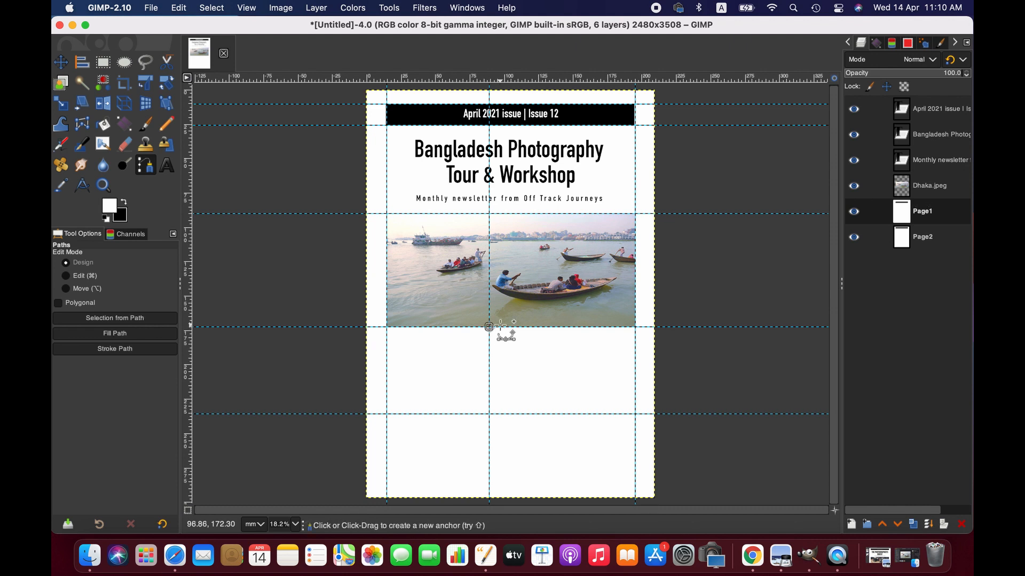
left_click(489, 414)
left_click(387, 414)
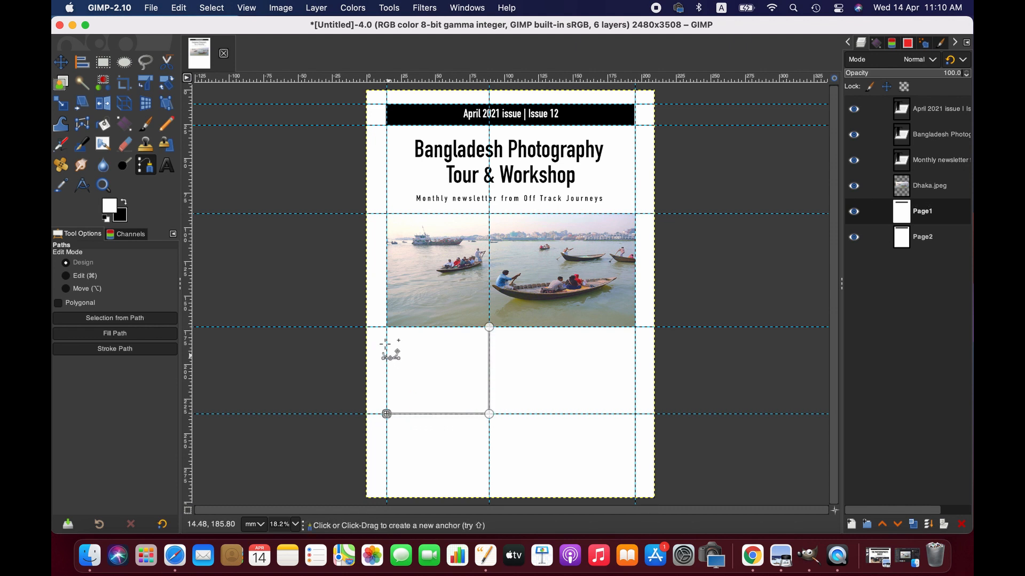
left_click(386, 327)
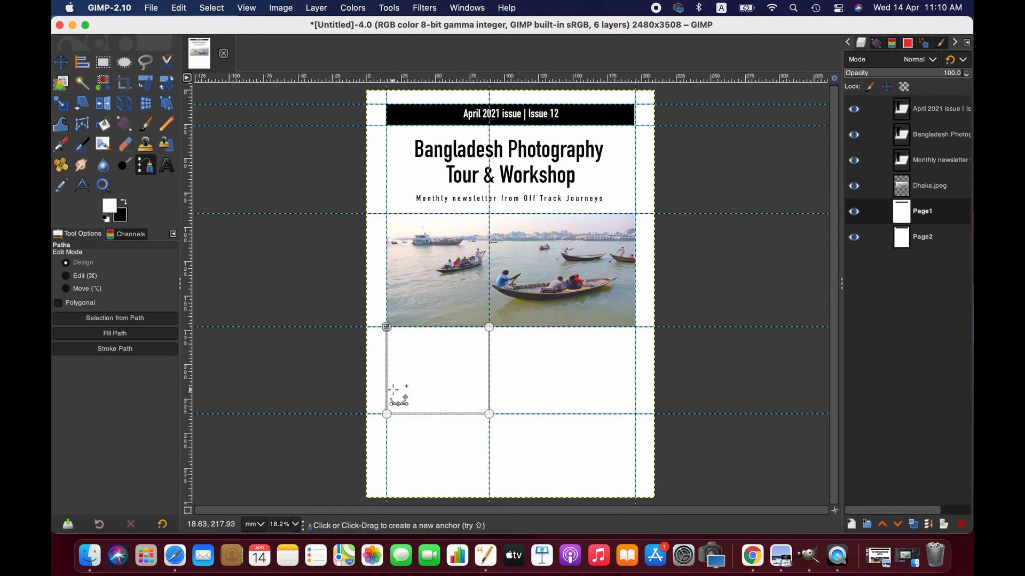
Try to correct the path's left side at 25% zoom, then undo back to its lower-left anchor
left_click(387, 414)
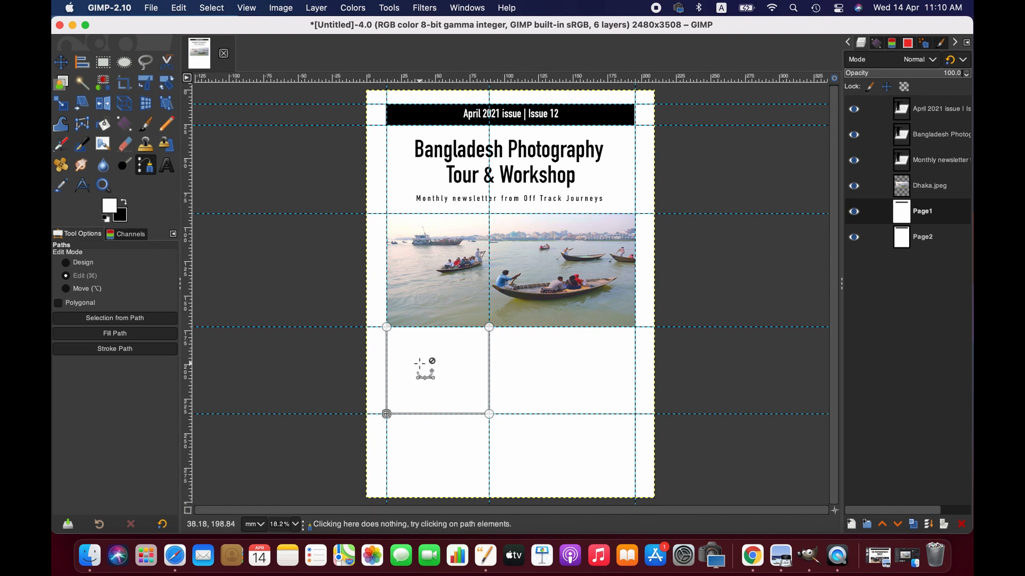
key("super+z")
left_click_drag(386, 413, 393, 414)
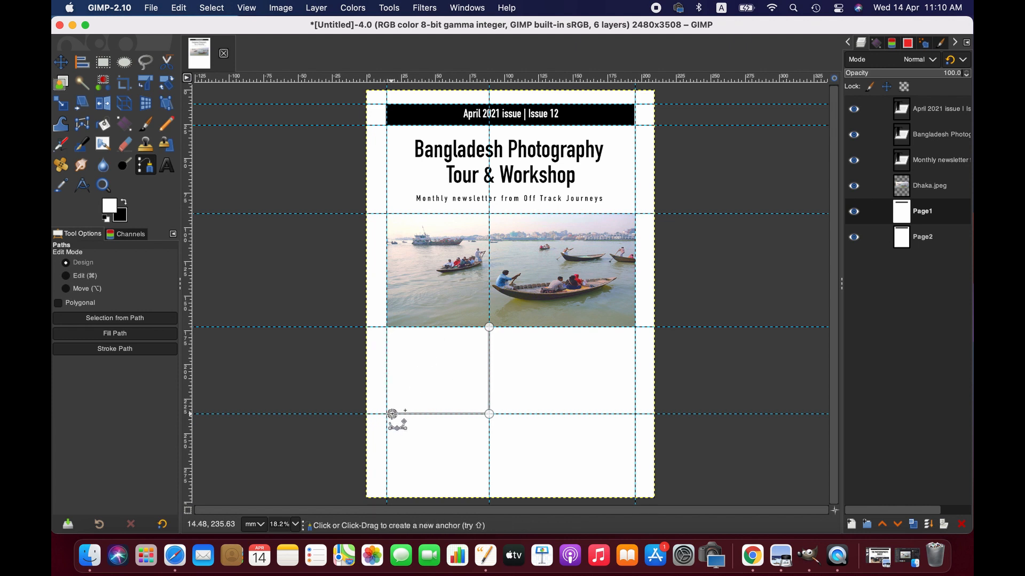
left_click(297, 524)
left_click(288, 484)
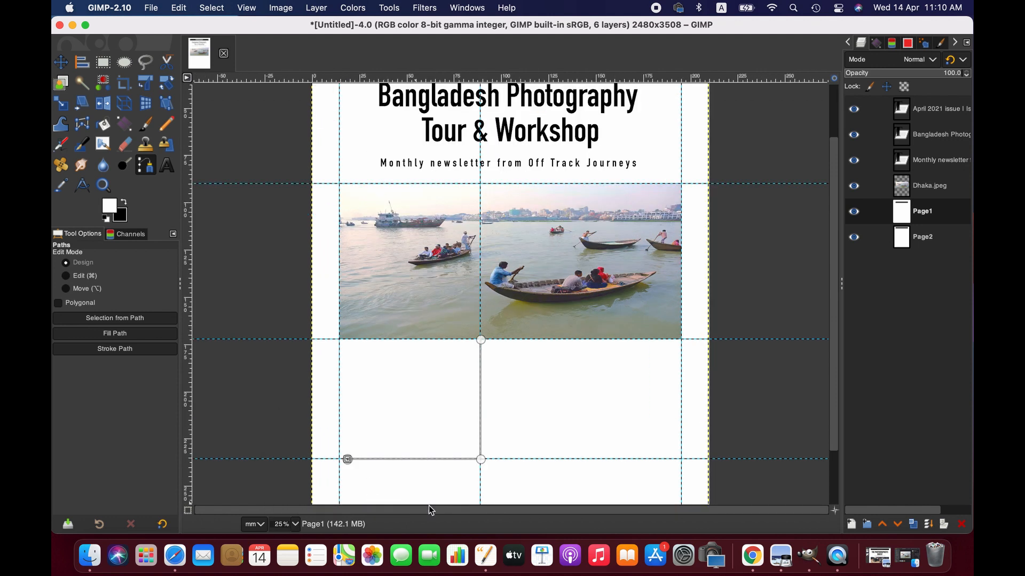
left_click(345, 339)
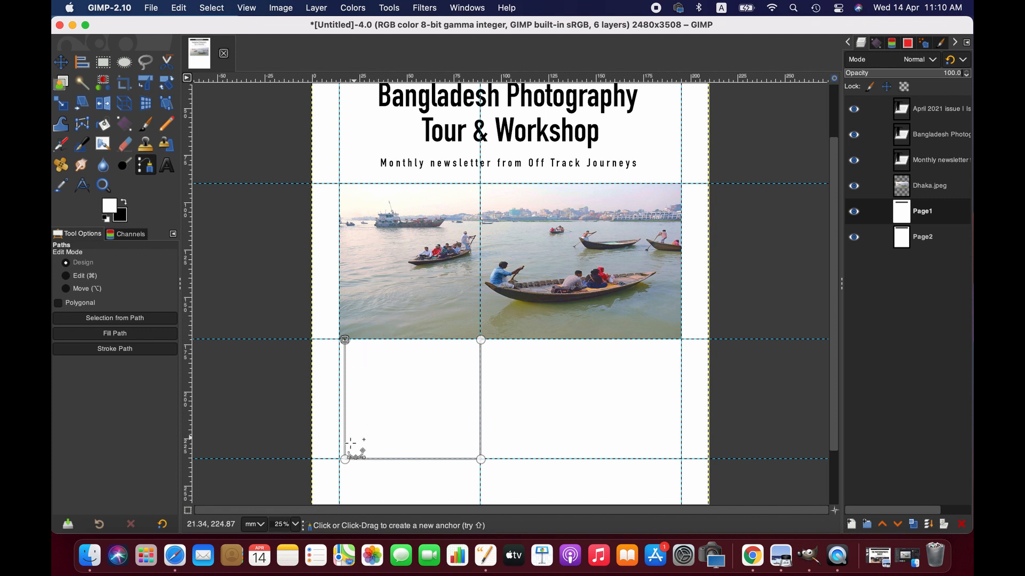
left_click(340, 459)
key("super+z")
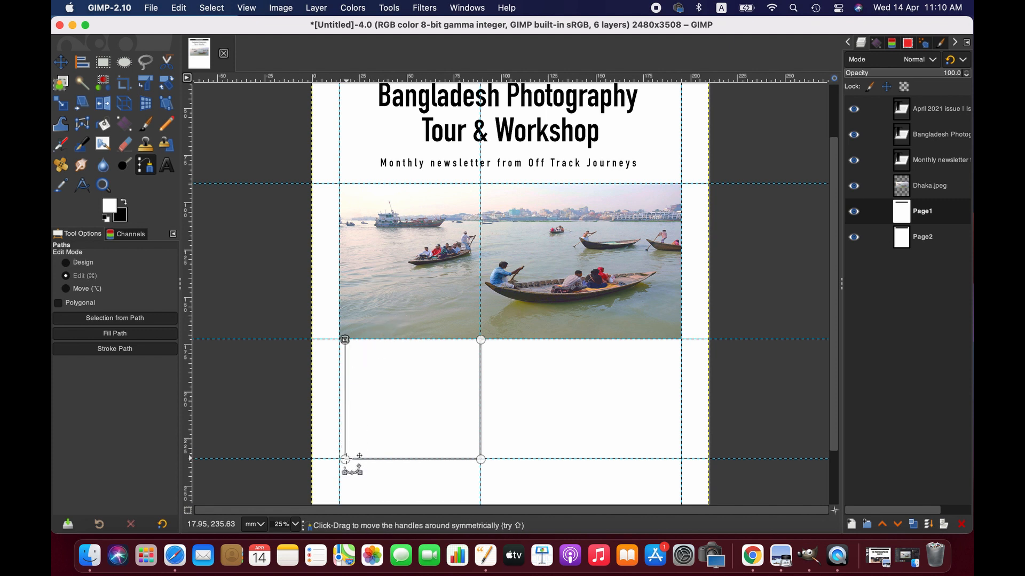
key("super+z")
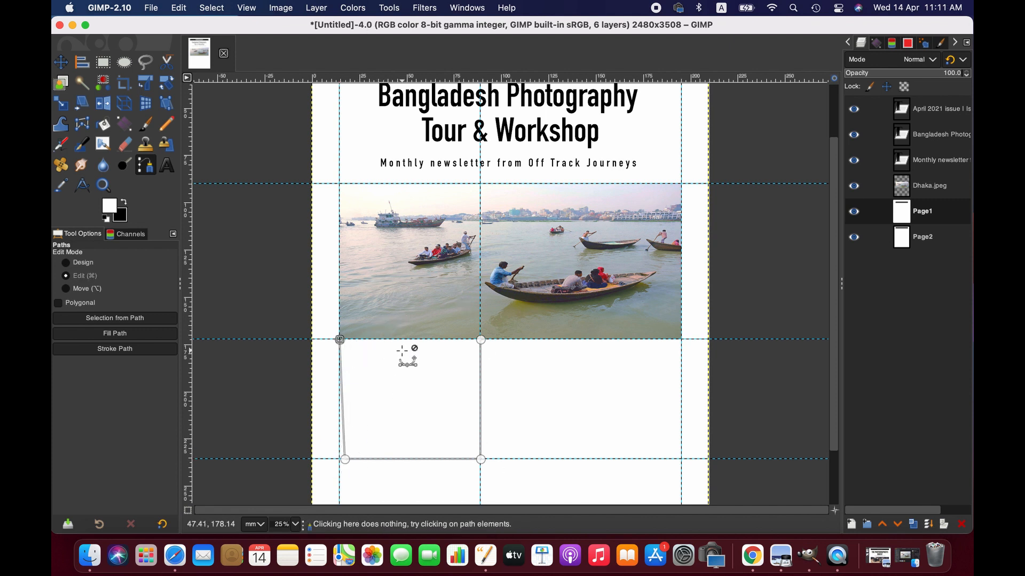
key("super+z")
Redraw the path's left side with its upper-left and lower-left anchors on the left margin guide
left_click_drag(347, 459, 345, 460)
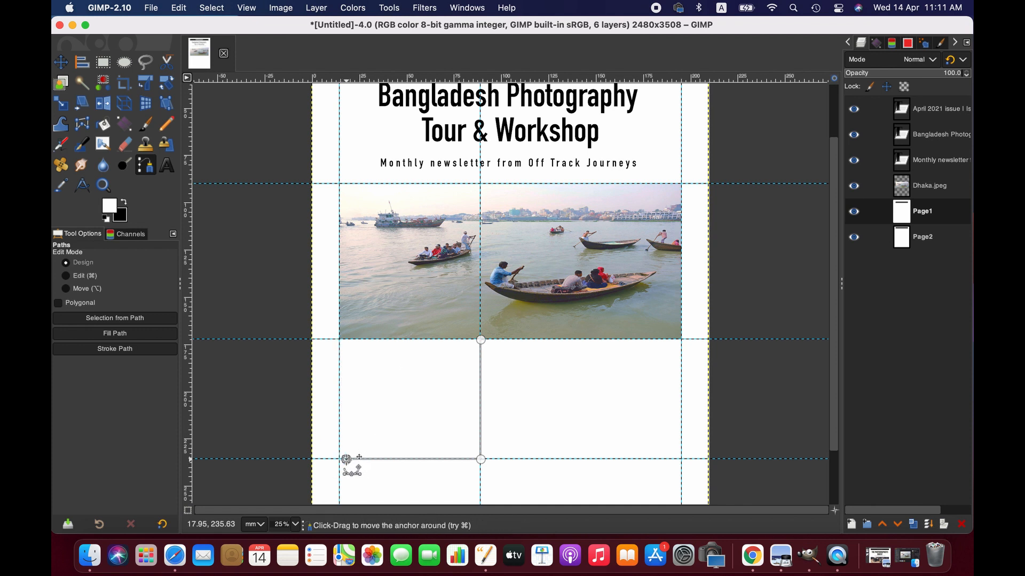
left_click(339, 340)
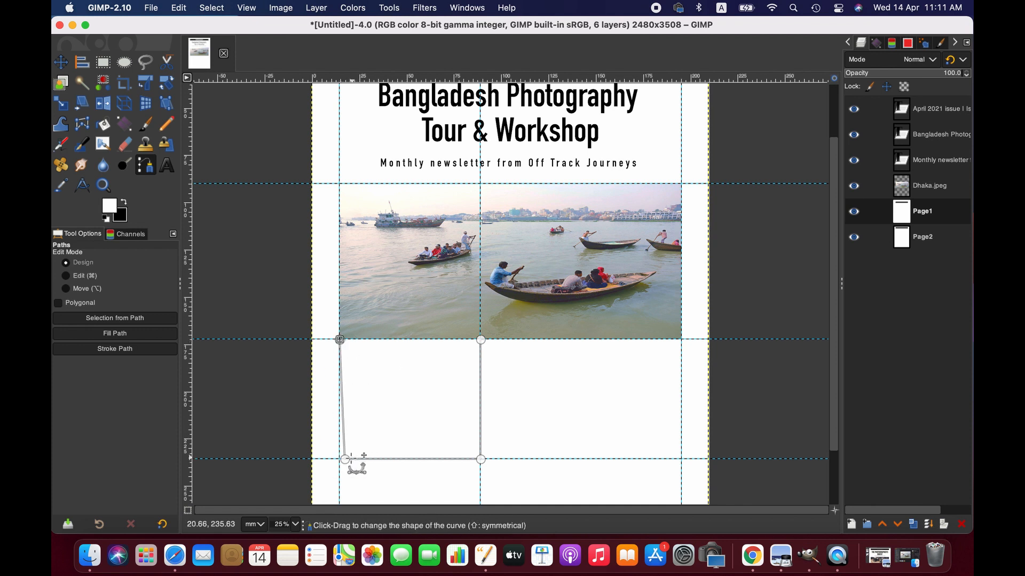
left_click_drag(345, 459, 339, 459)
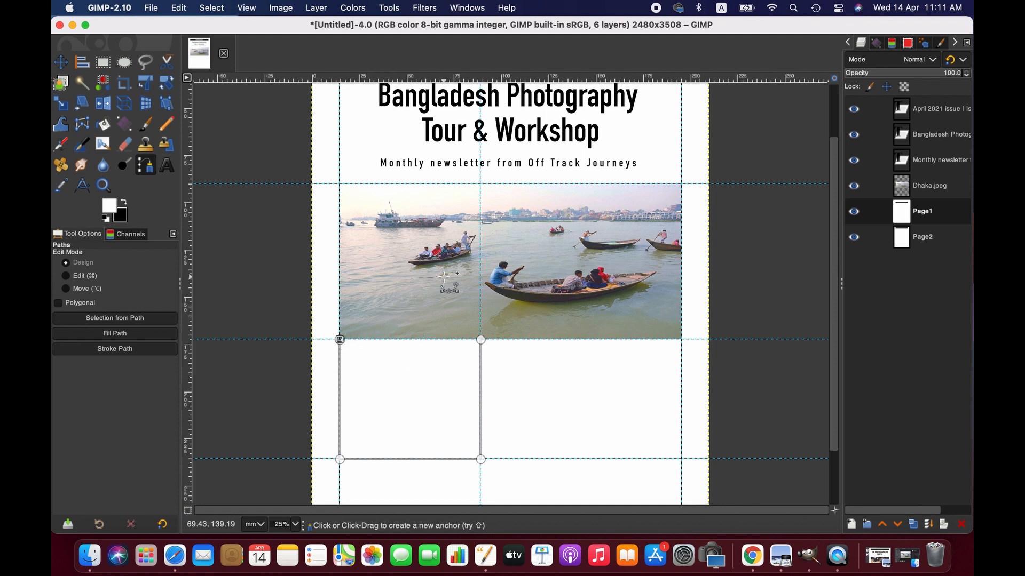
Stroke the three-sided path with white, and swap the foreground and background colours to make black the foreground
left_click(180, 7)
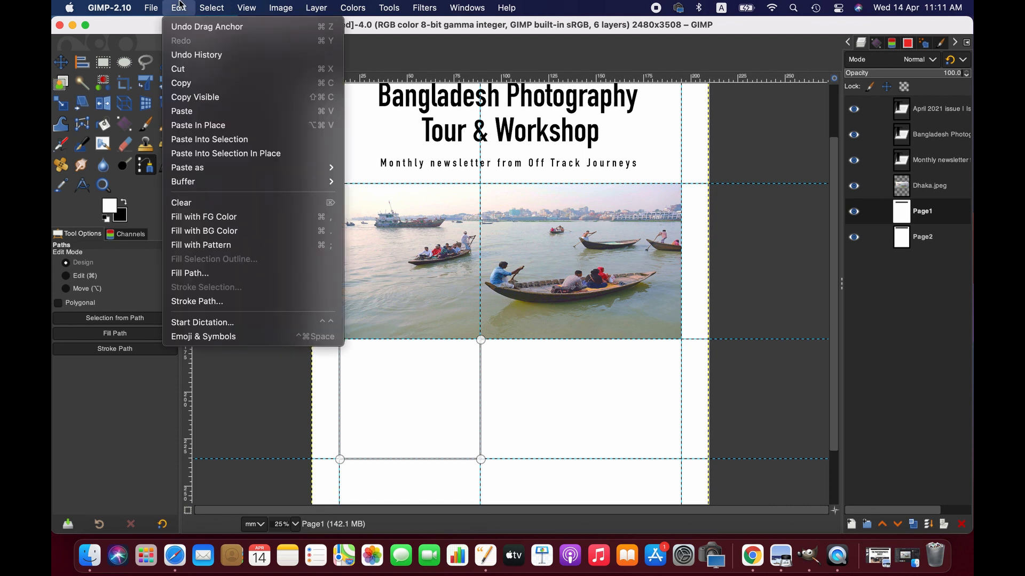
left_click(215, 301)
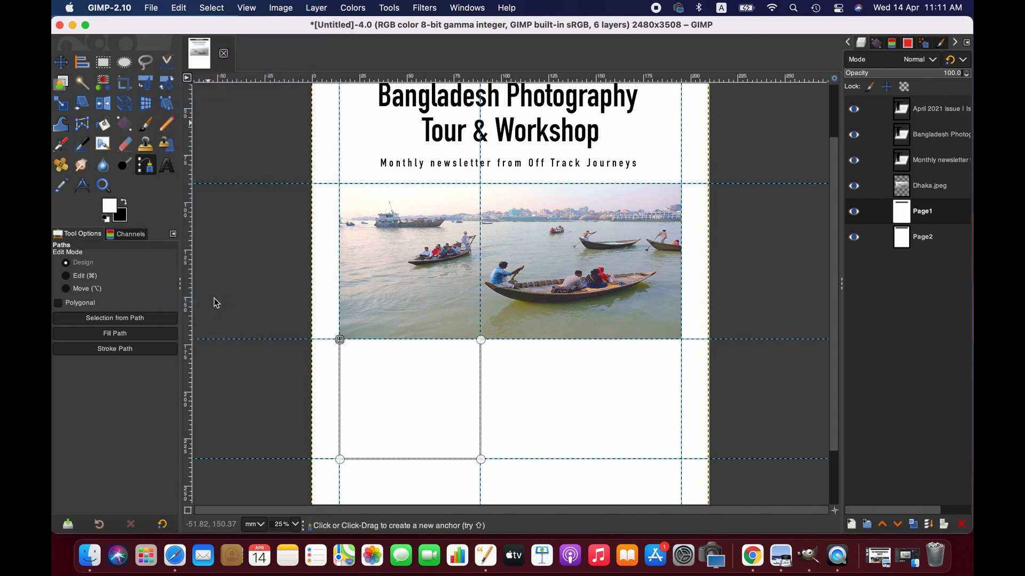
left_click(300, 386)
left_click(123, 202)
Stroke the three-sided path with a solid black line 20 px wide
left_click(179, 7)
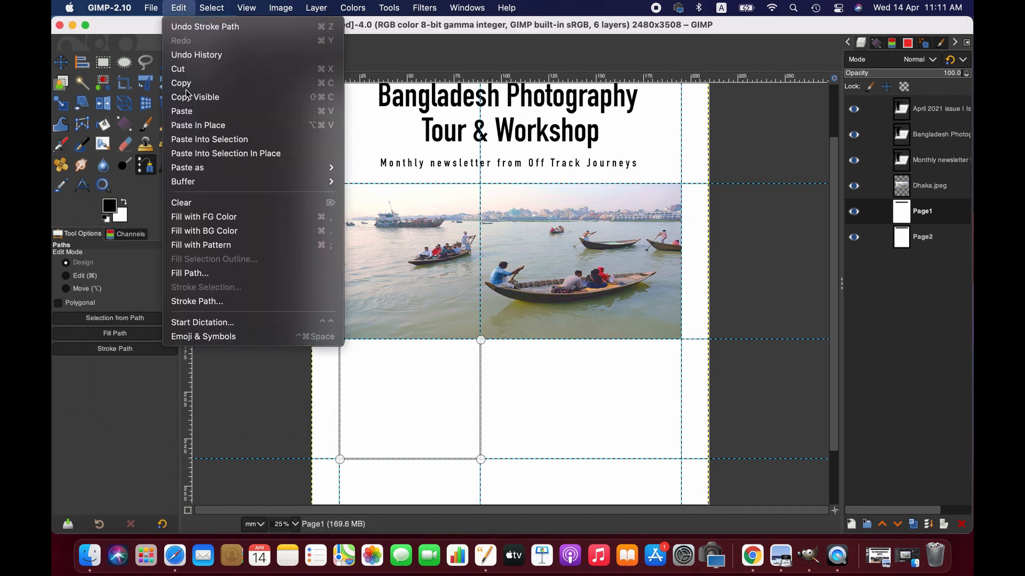
left_click(247, 300)
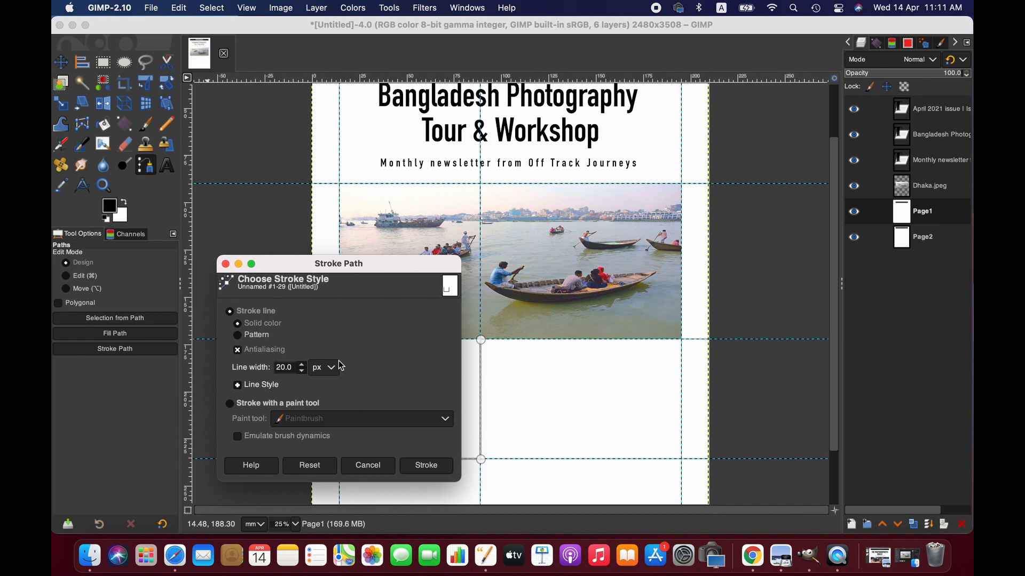
left_click(424, 466)
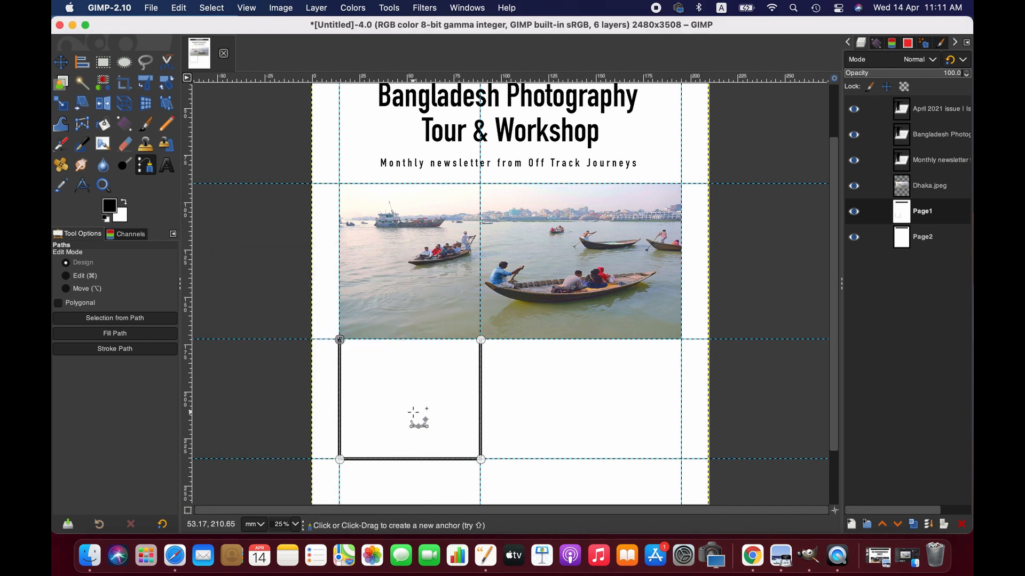
Examine the black frame's edges against the guides at 50% zoom and undo the stroke
left_click(296, 525)
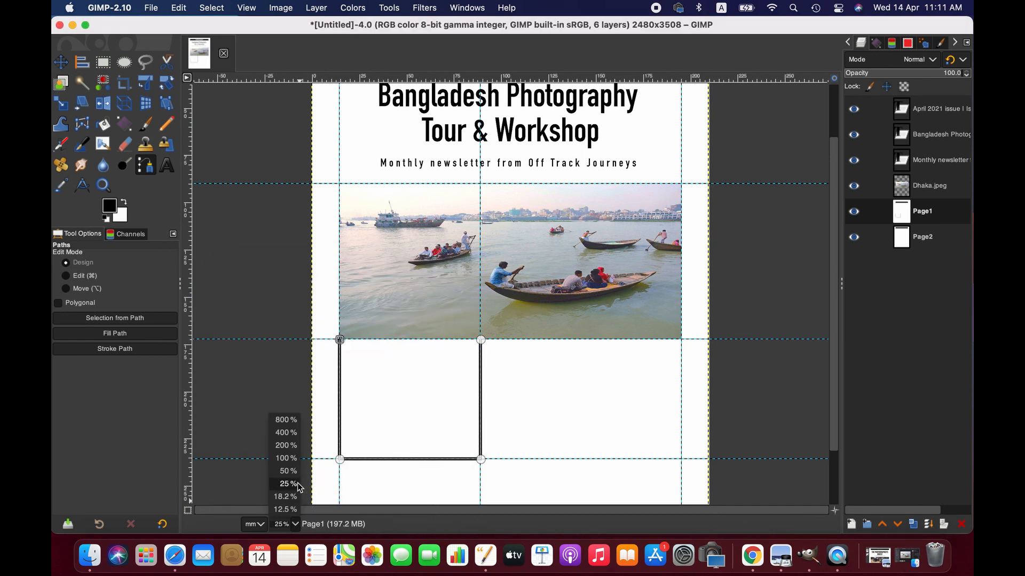
left_click(299, 485)
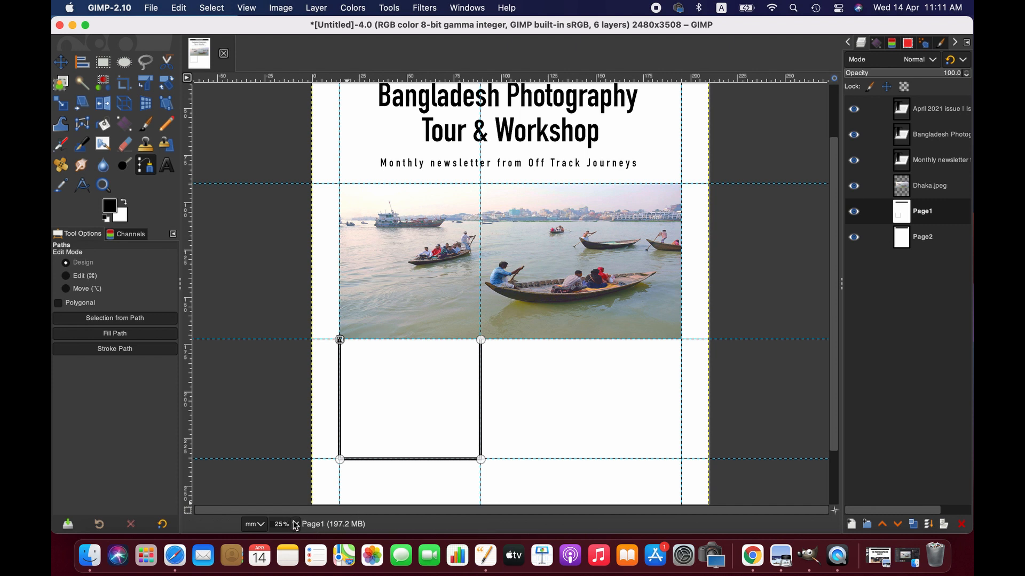
left_click(296, 525)
left_click(286, 471)
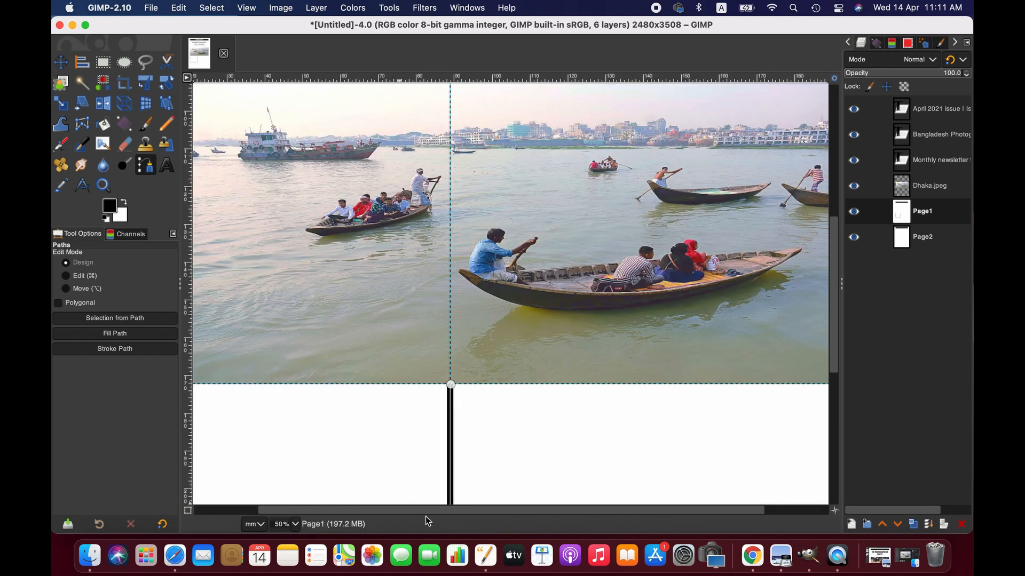
left_click_drag(409, 512, 353, 507)
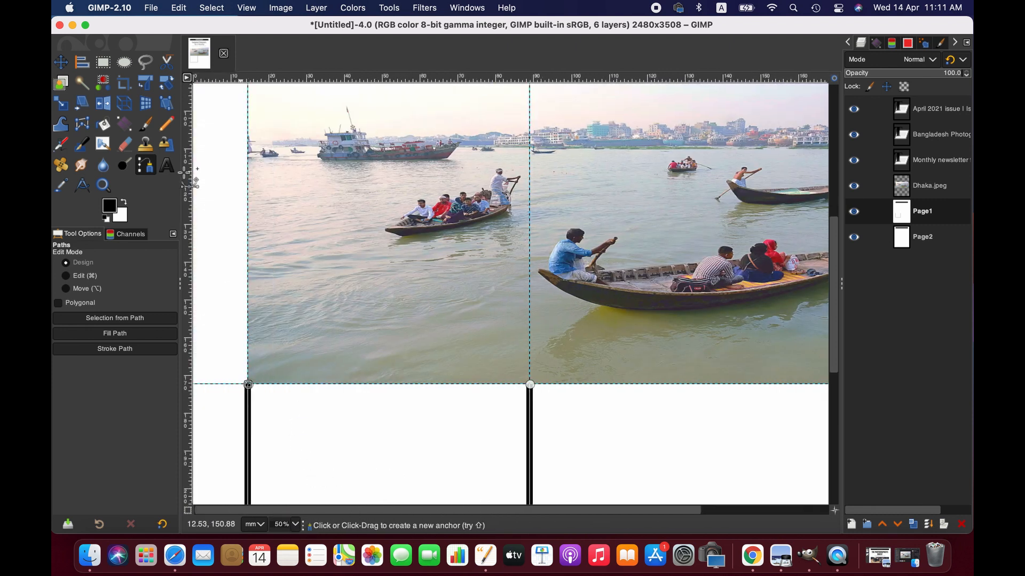
left_click(166, 63)
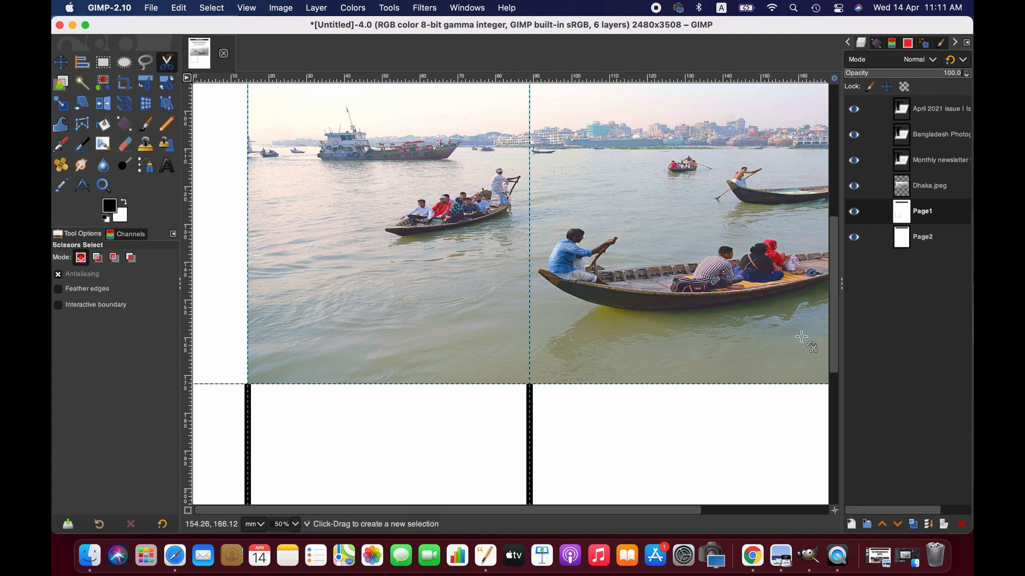
left_click_drag(837, 293, 843, 377)
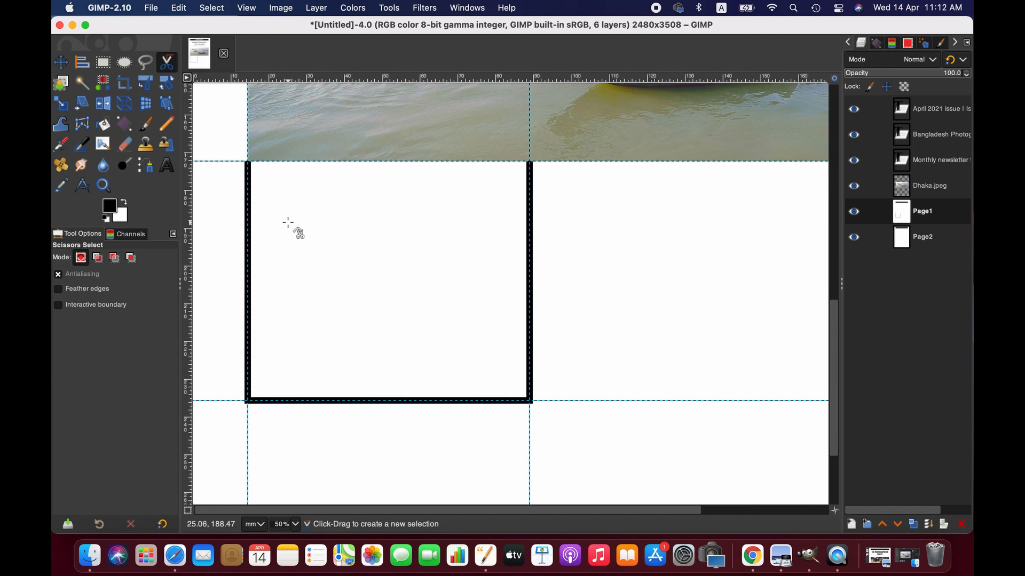
key("ctrl+z")
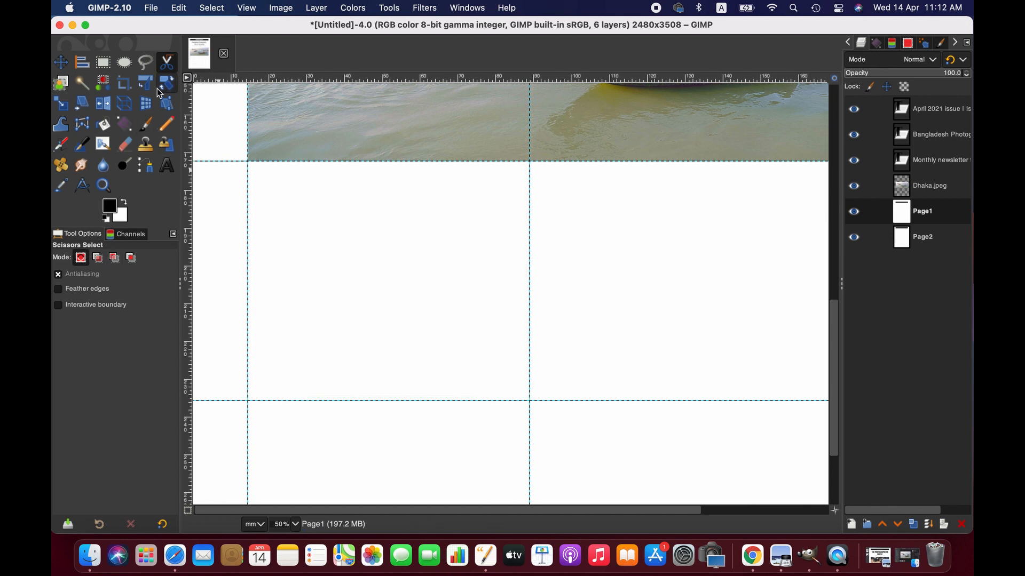
Add a vertical guide at about 15.4 mm and draw a three-sided path along it, the column guide and the lower horizontal guide
left_click(144, 167)
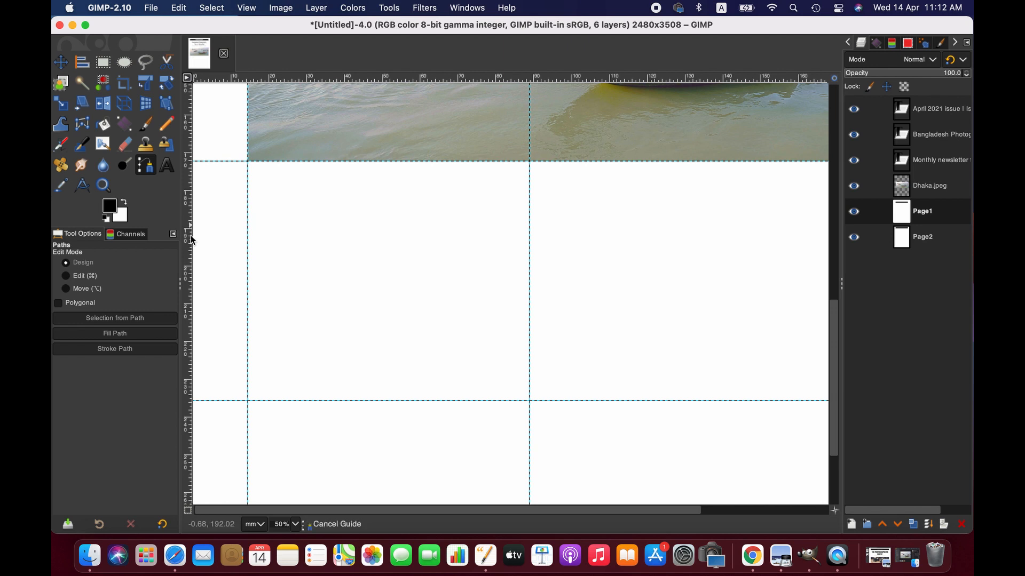
left_click_drag(189, 222, 251, 233)
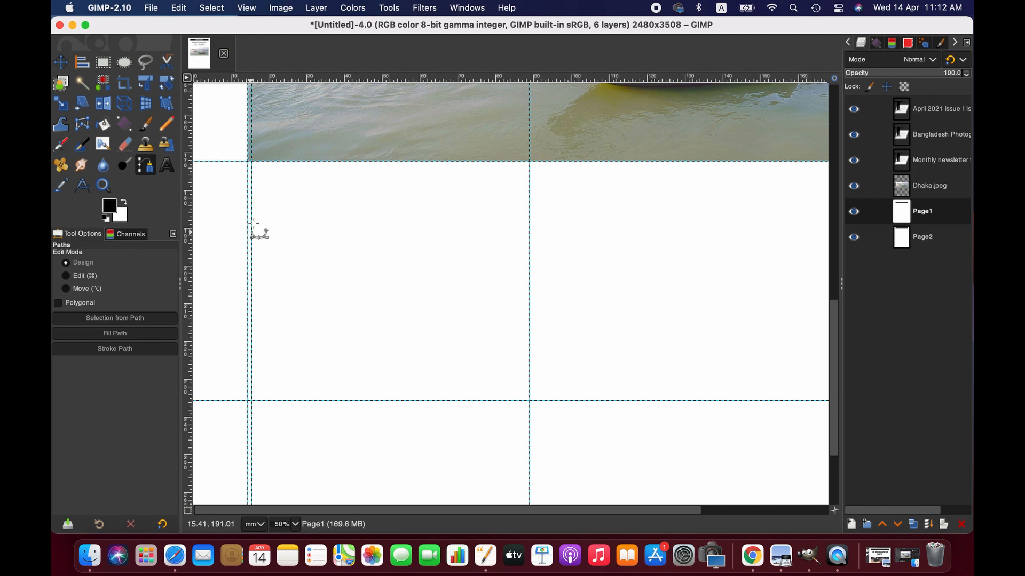
left_click(529, 161)
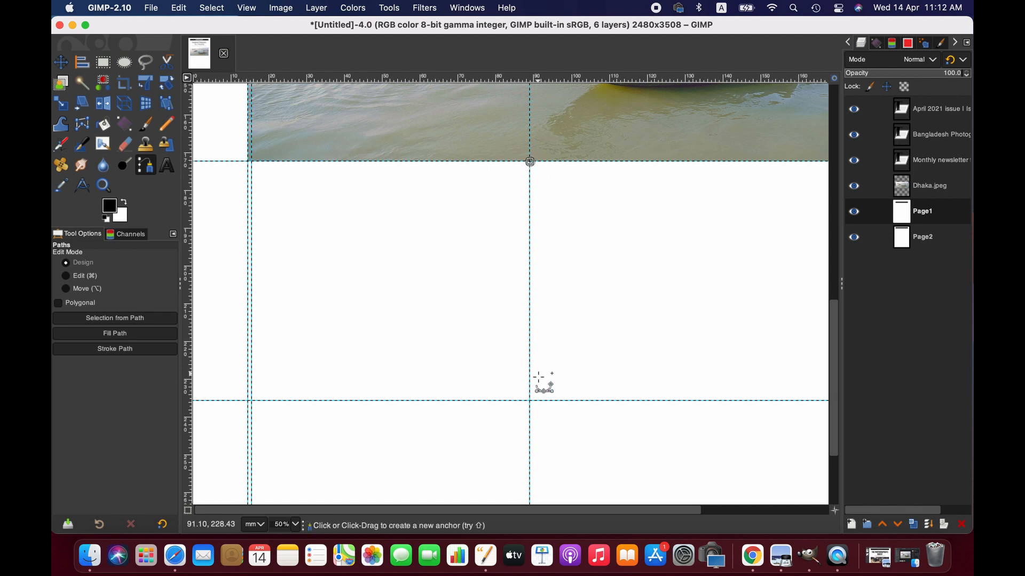
left_click(530, 400)
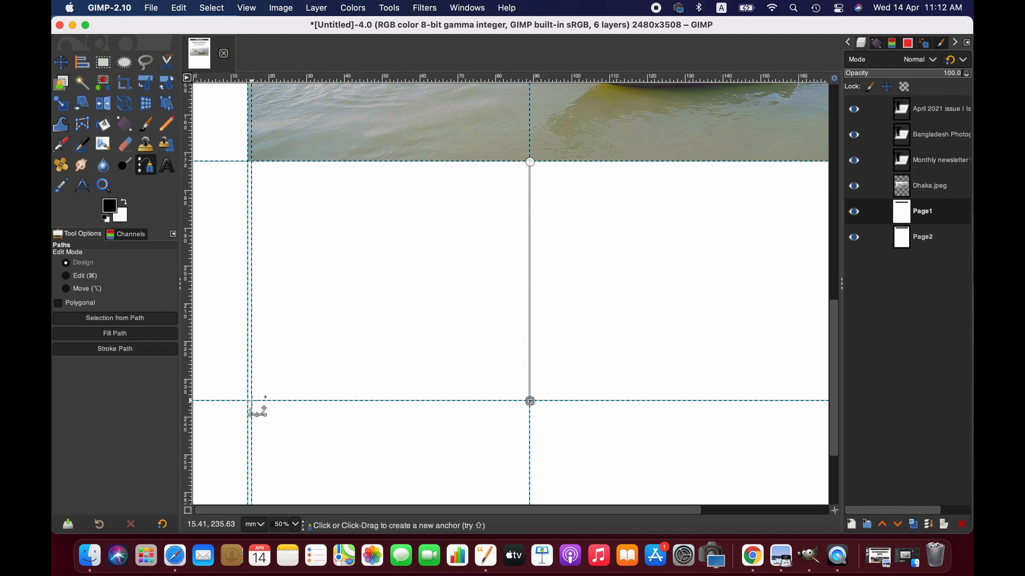
left_click(252, 400)
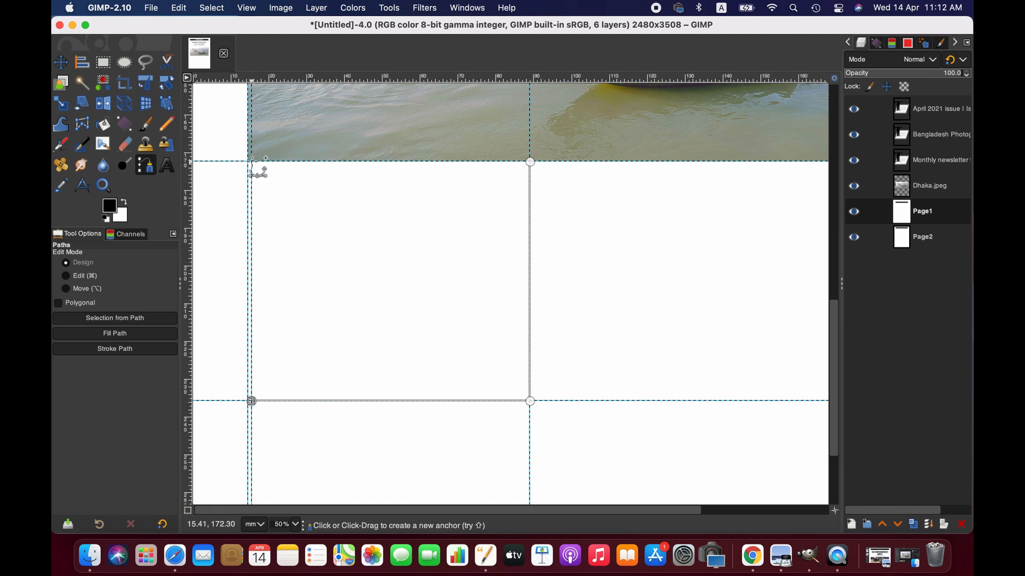
left_click(252, 161)
Stroke the new three-sided path with a solid black line 20 px wide
left_click(178, 8)
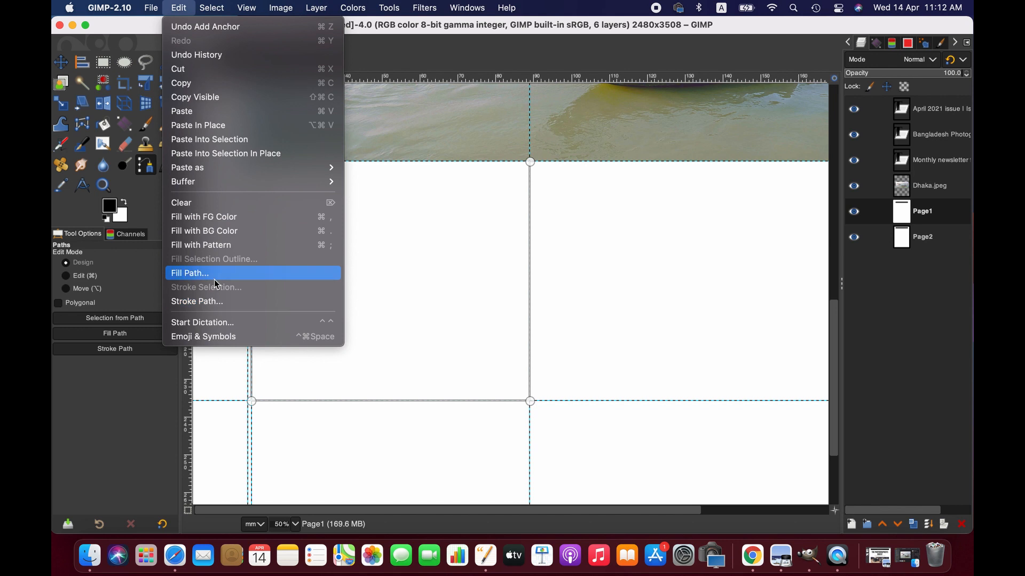
left_click(223, 303)
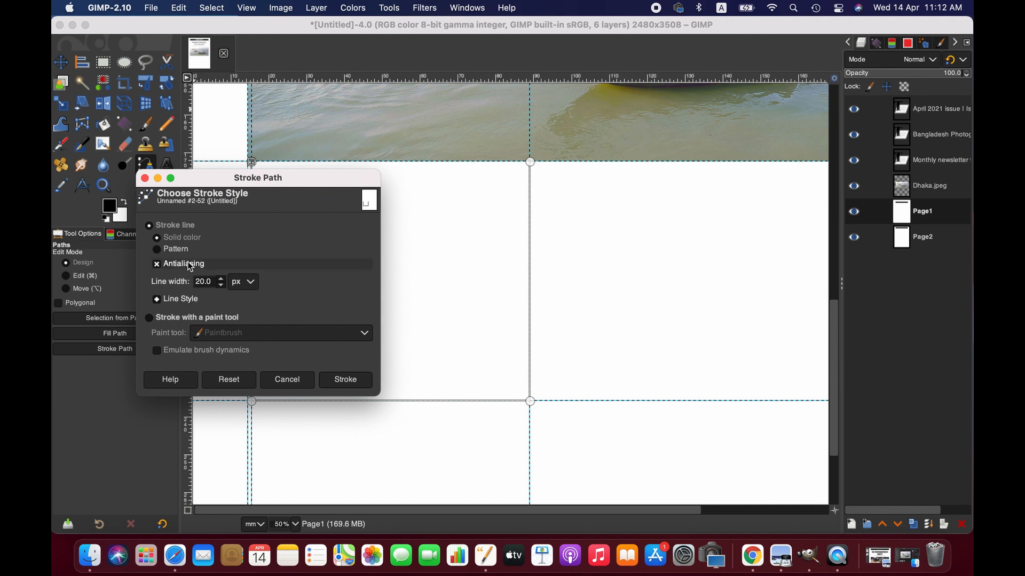
left_click(358, 383)
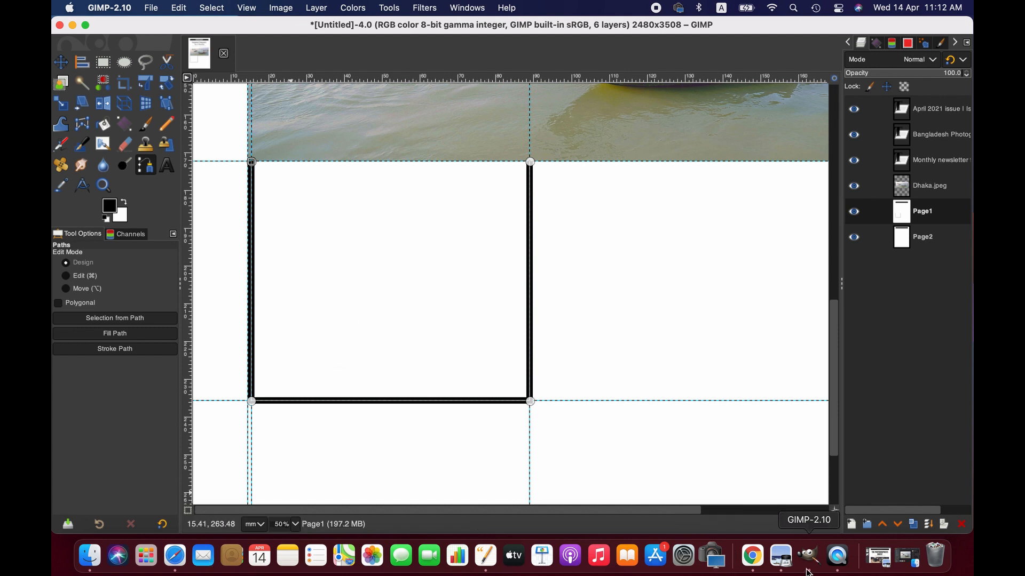
Copy the Highlights list from the Pages document and paste it into a new text box inside the black frame in GIMP
left_click(486, 556)
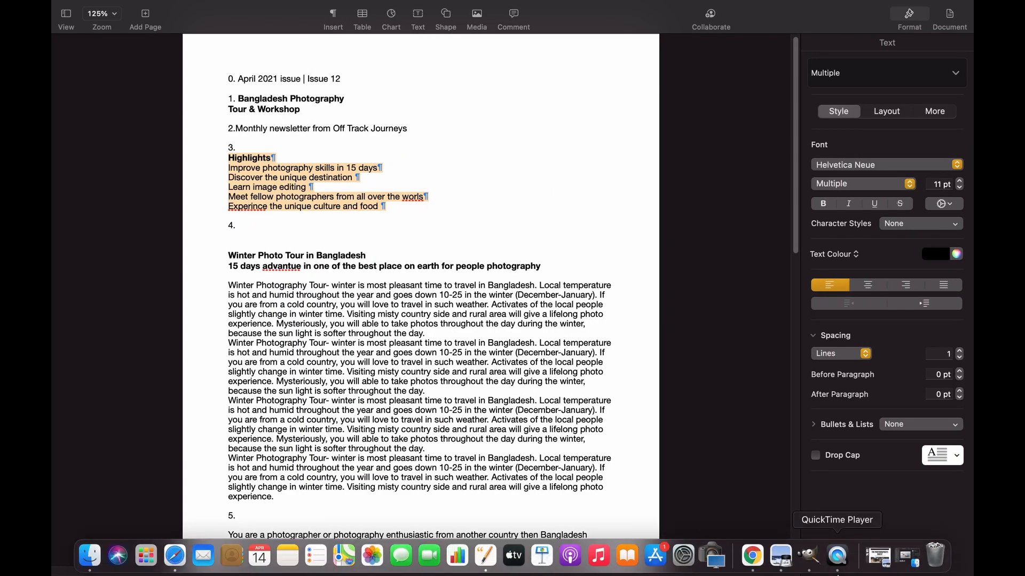
left_click(809, 556)
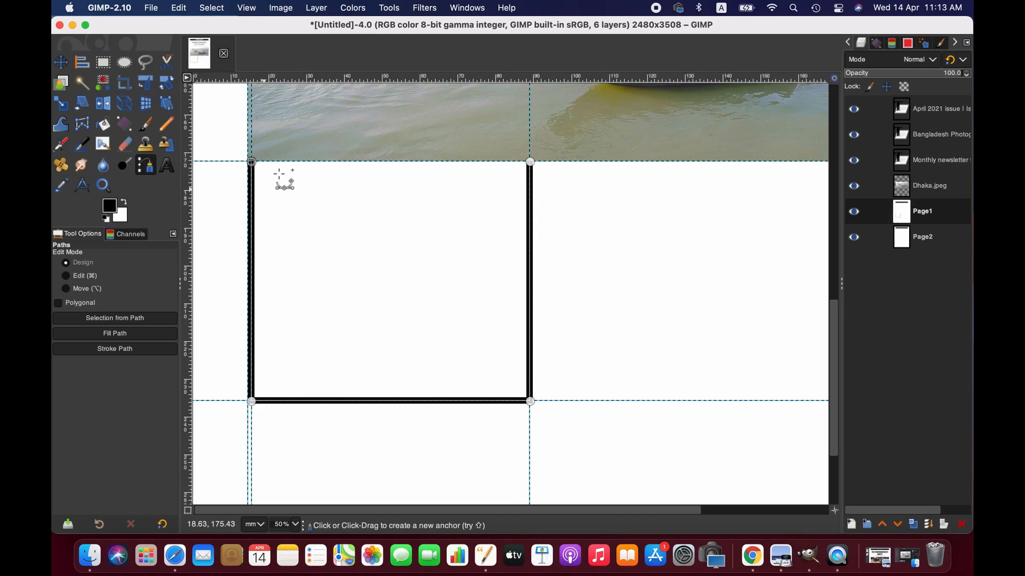
left_click(167, 165)
left_click(296, 180)
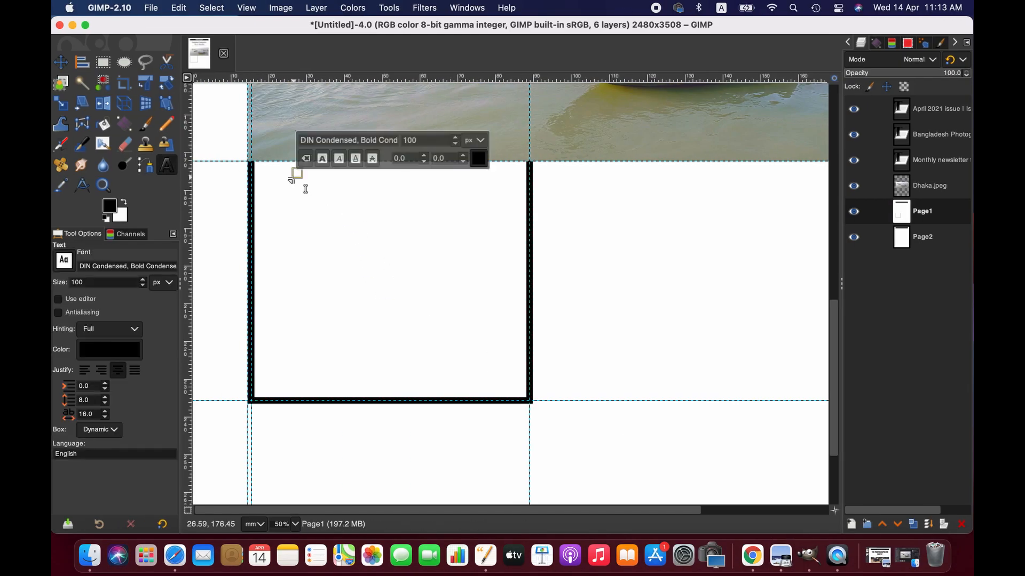
left_click_drag(320, 202, 511, 368)
key("super+v")
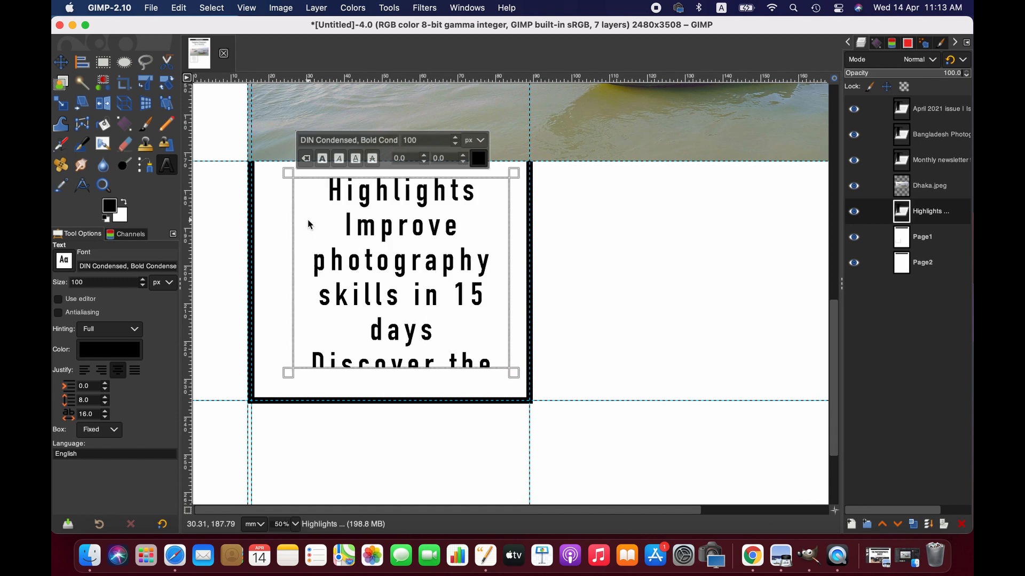
Set the pasted Highlights text to 70 px with letter spacing and line spacing both at 0
double_click(437, 141)
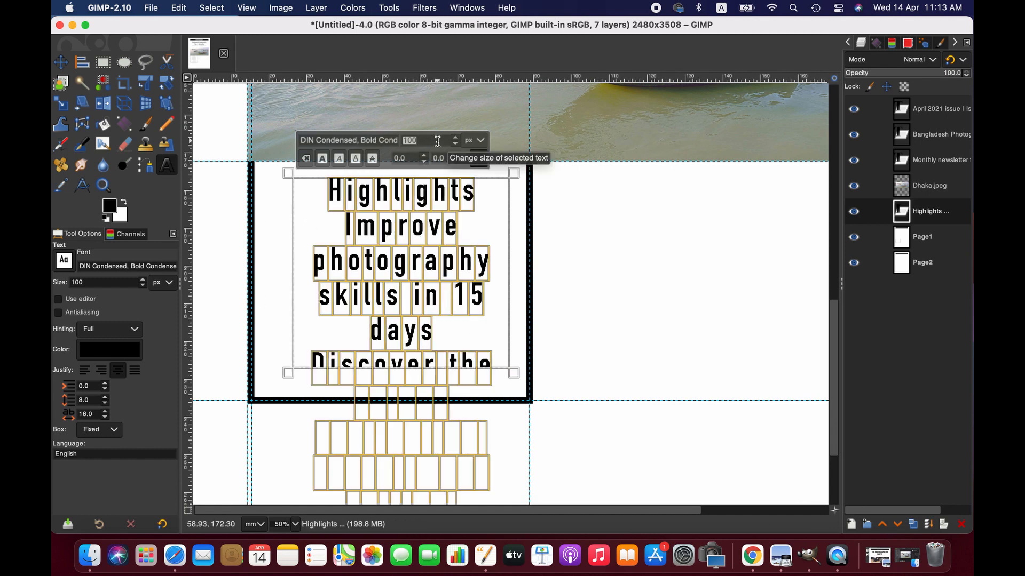
type("70")
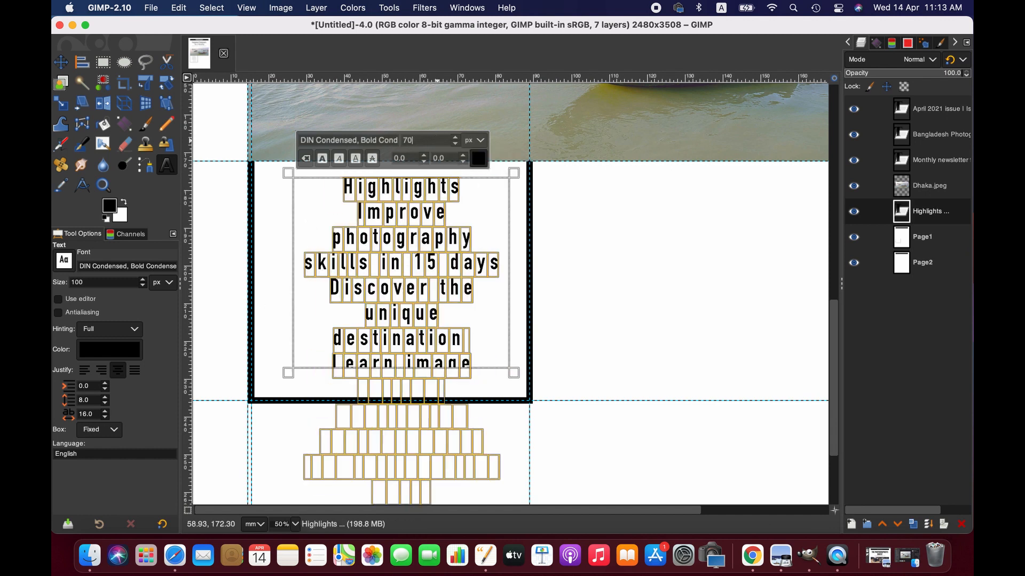
left_click(106, 417)
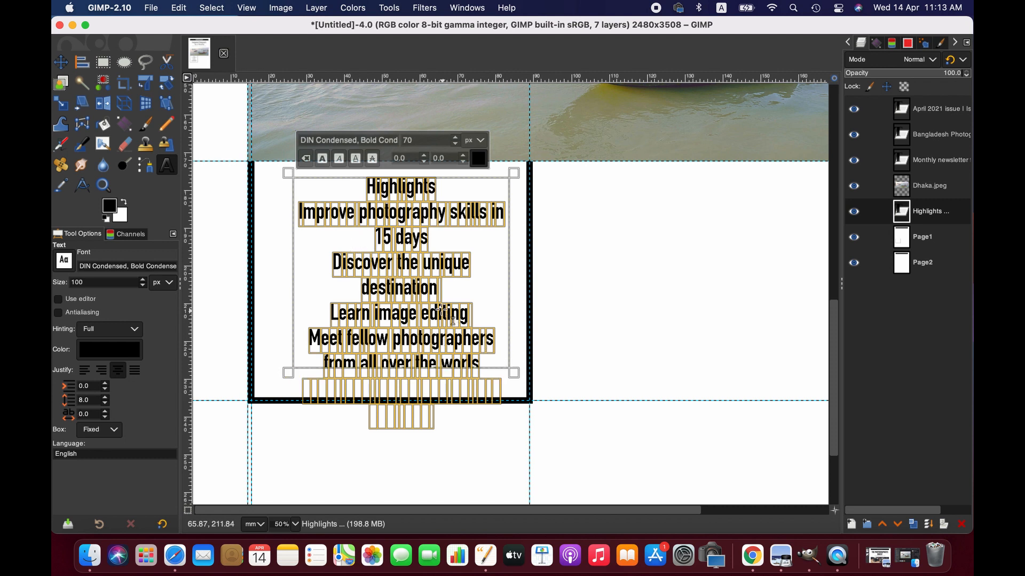
left_click(106, 398)
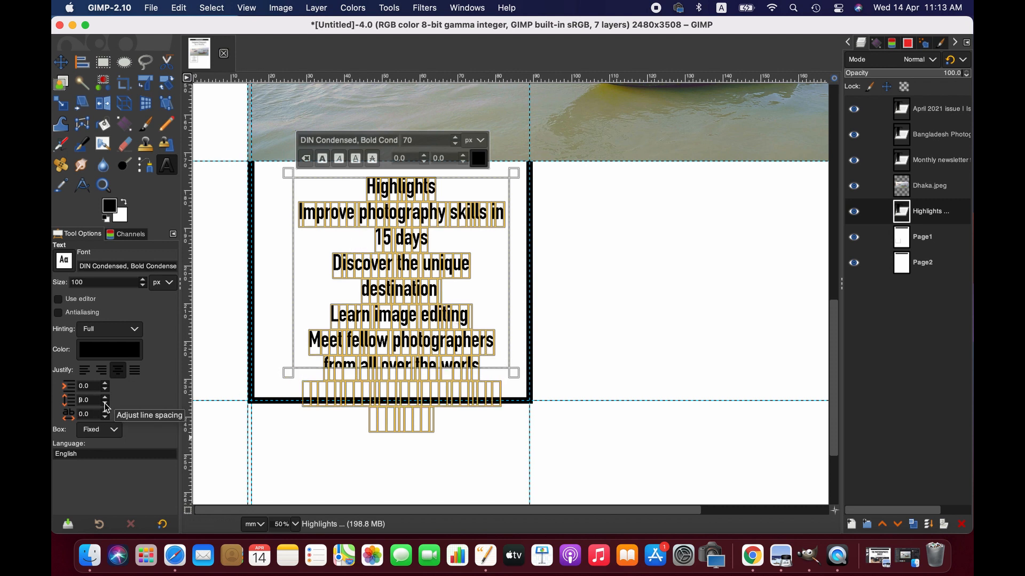
left_click(106, 405)
left_click(105, 404)
left_click(106, 405)
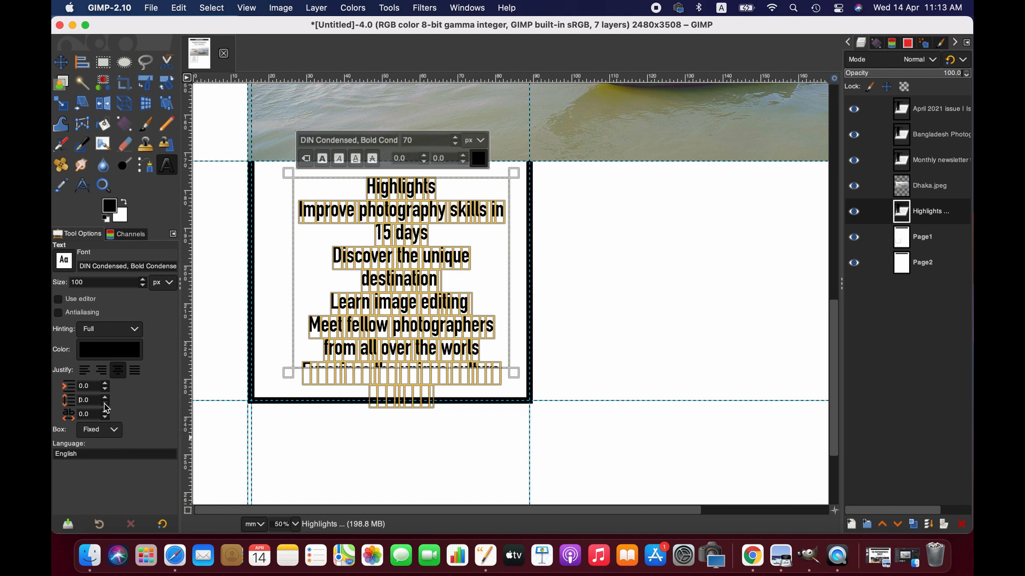
Extend the text box down to the frame's lower edge and set the lines below the Highlights heading to 60 px
left_click(443, 278)
left_click_drag(513, 373, 517, 401)
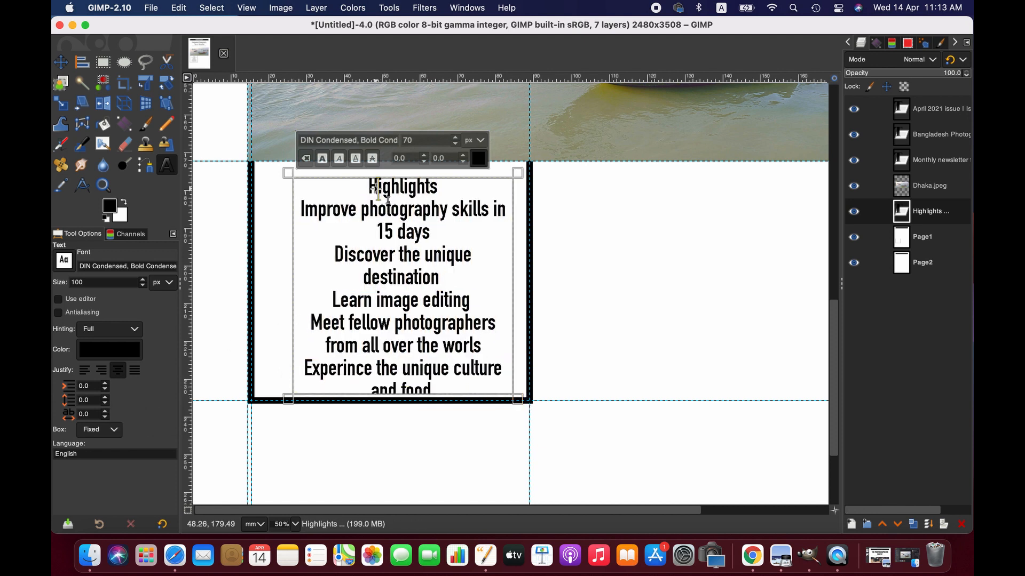
left_click_drag(300, 207, 469, 405)
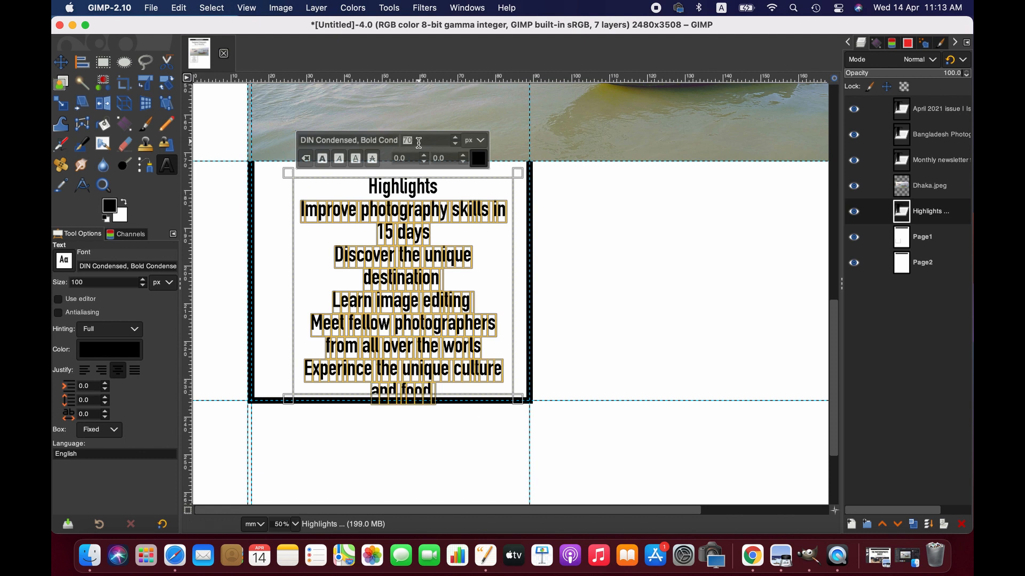
key("Return")
key("BackSpace")
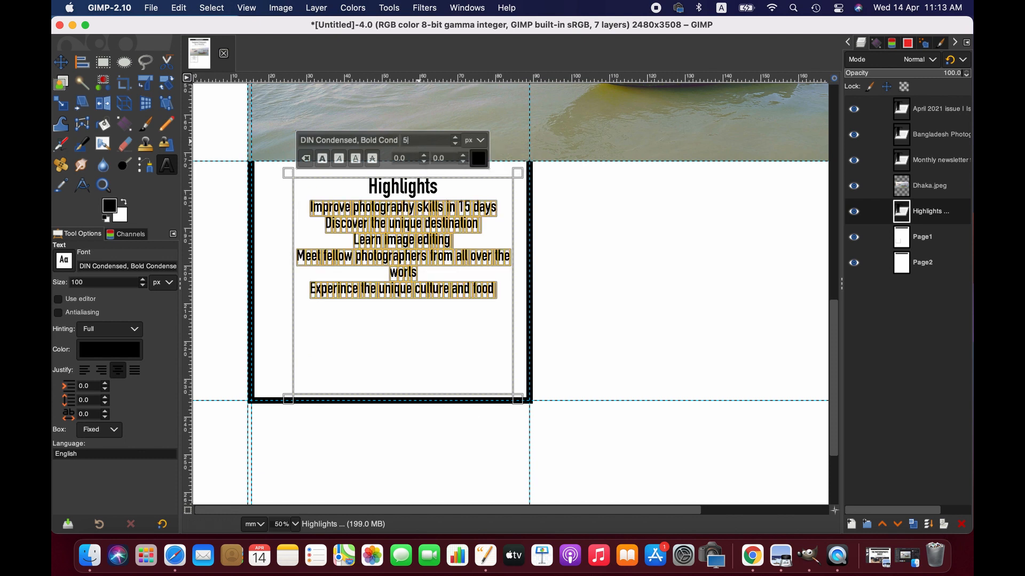
key("Return")
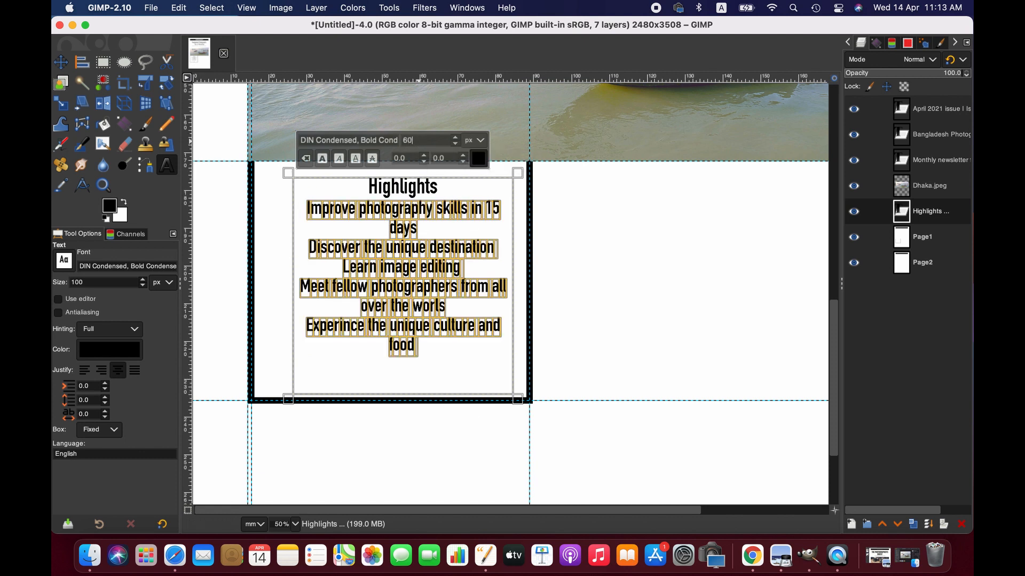
Set the "Highlights" heading's text size to 100 px
left_click(434, 257)
double_click(404, 190)
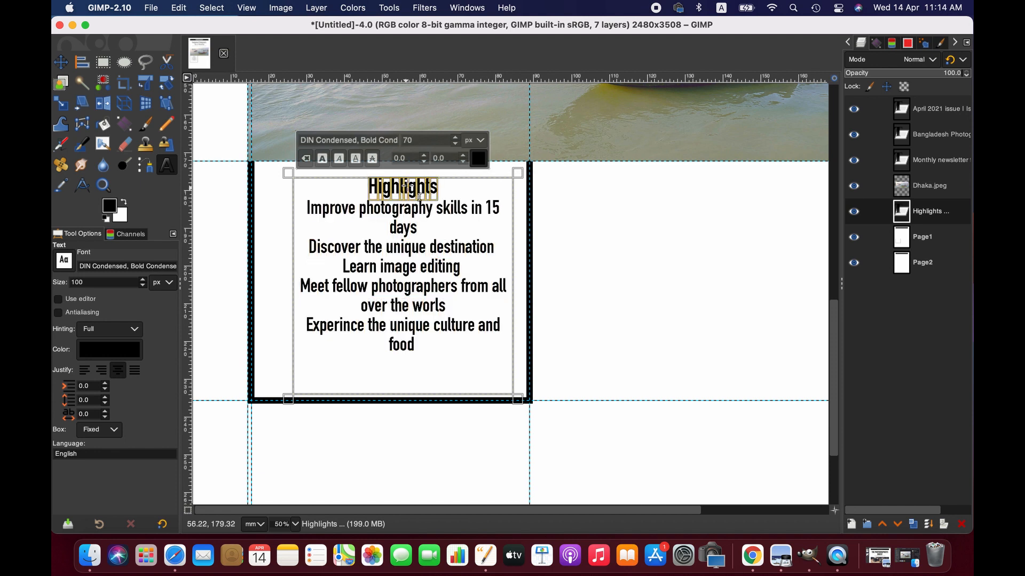
double_click(411, 140)
type("100")
key("Return")
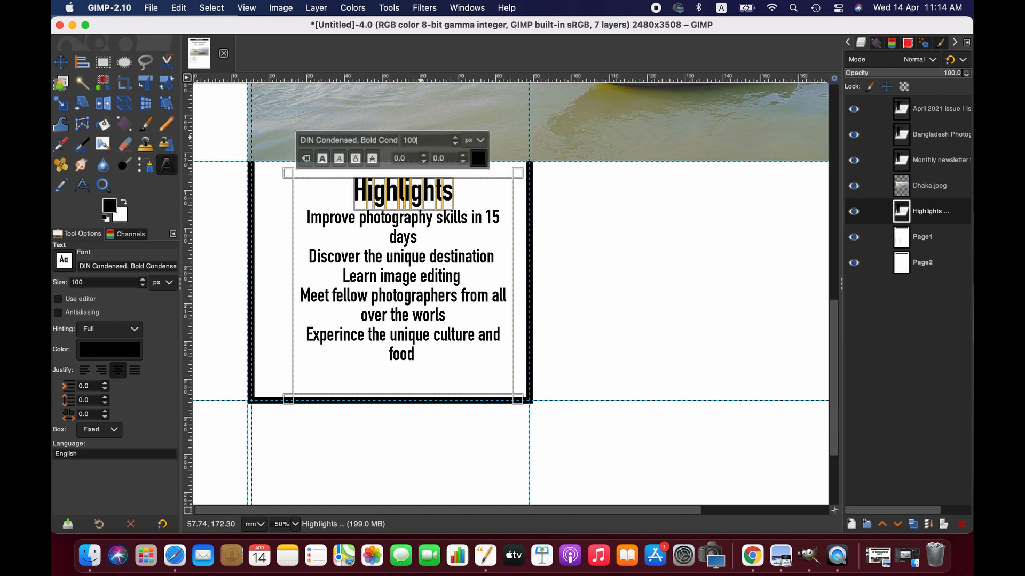
left_click(428, 278)
Left-justify the heading and the list lines in the Highlights text box
left_click_drag(357, 186, 455, 337)
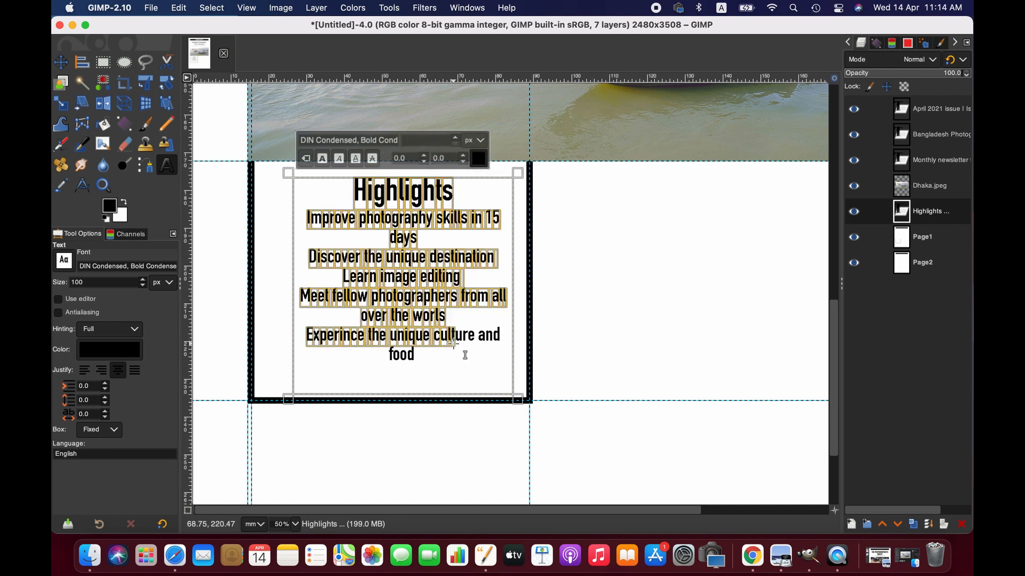
left_click(86, 371)
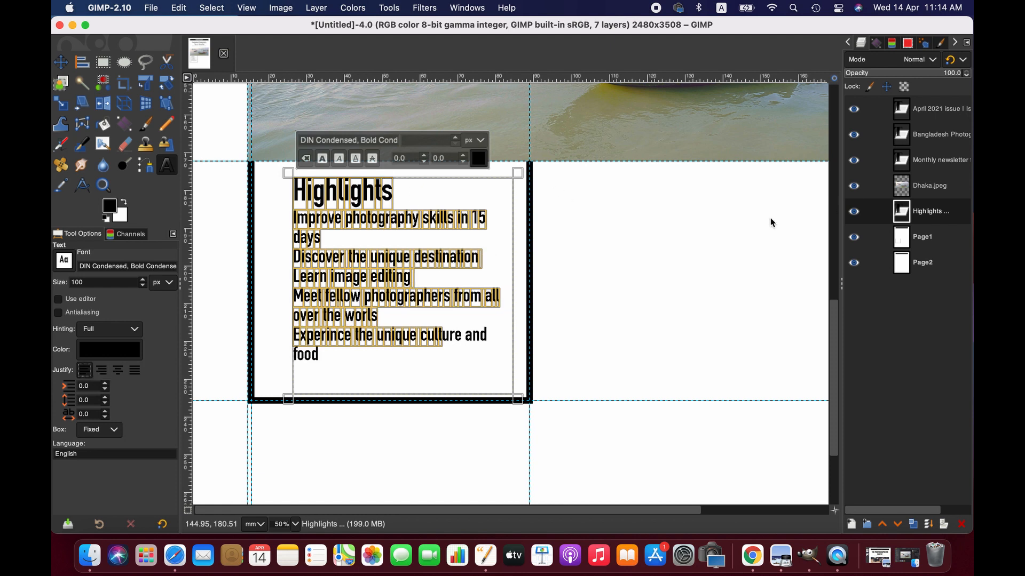
left_click(396, 260)
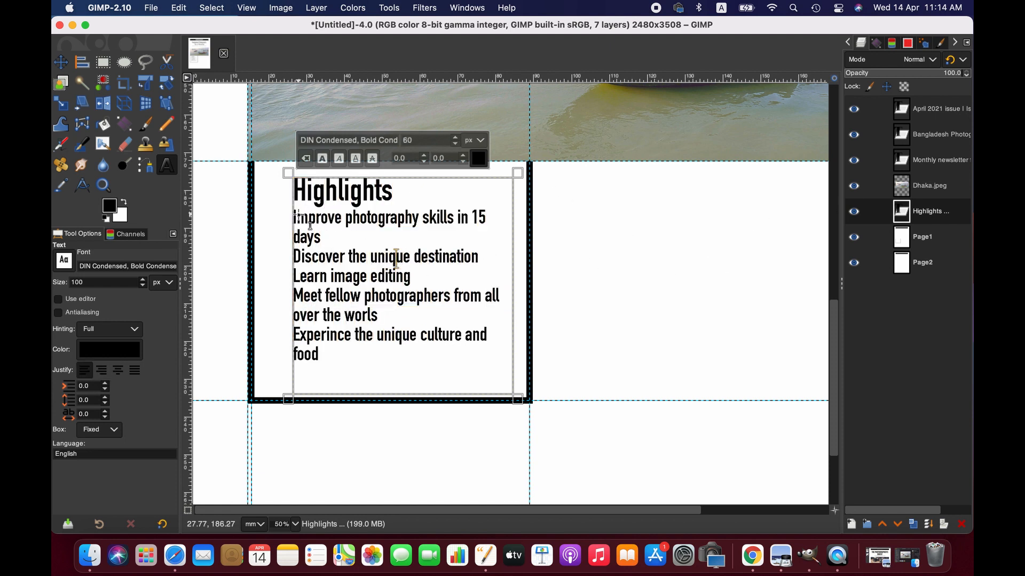
Set the line spacing of the Highlights text to 6 and finish editing by making the Dhaka.jpeg layer active
left_click_drag(294, 216, 399, 350)
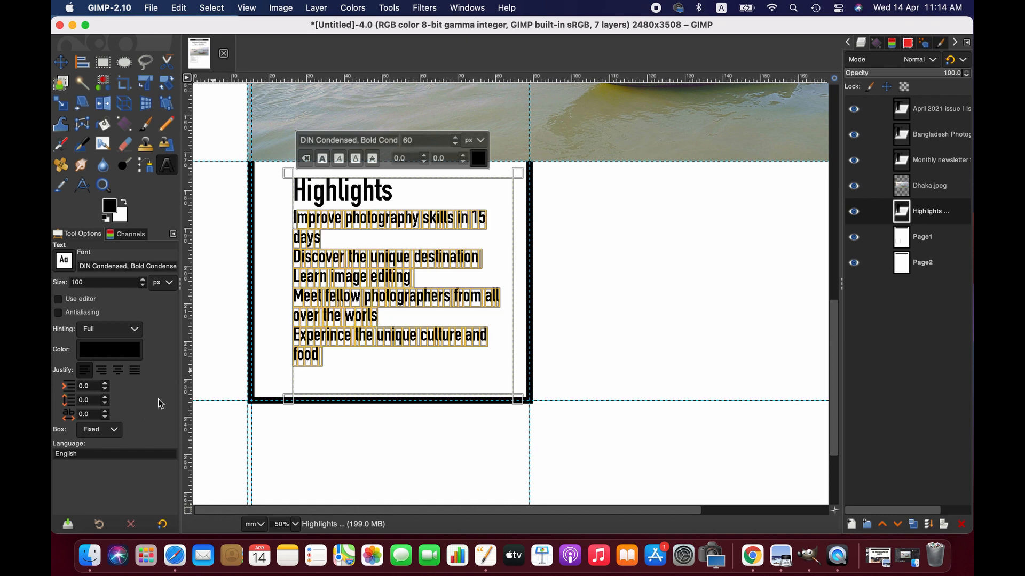
left_click(107, 398)
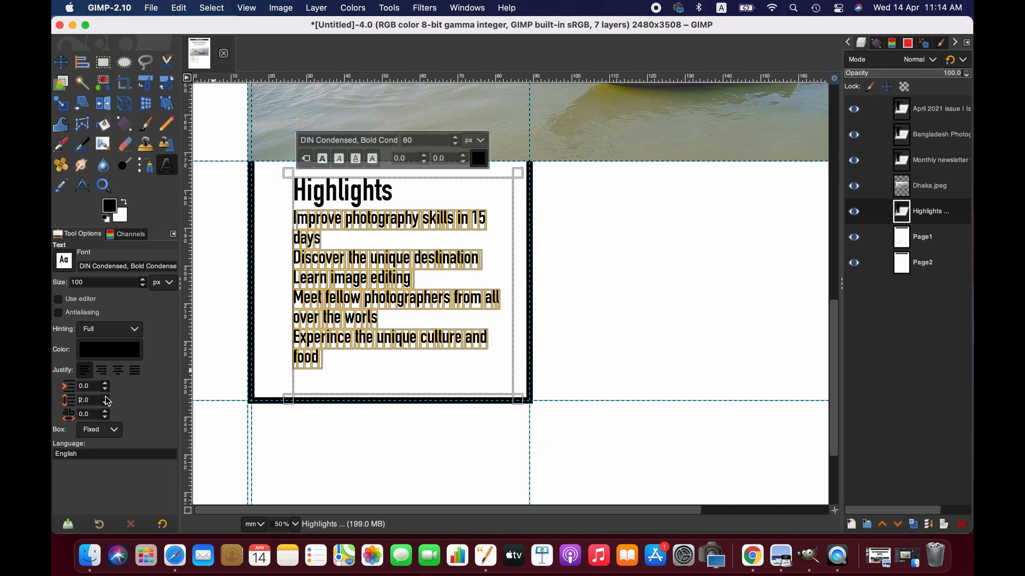
left_click(107, 398)
left_click(106, 398)
left_click(106, 398)
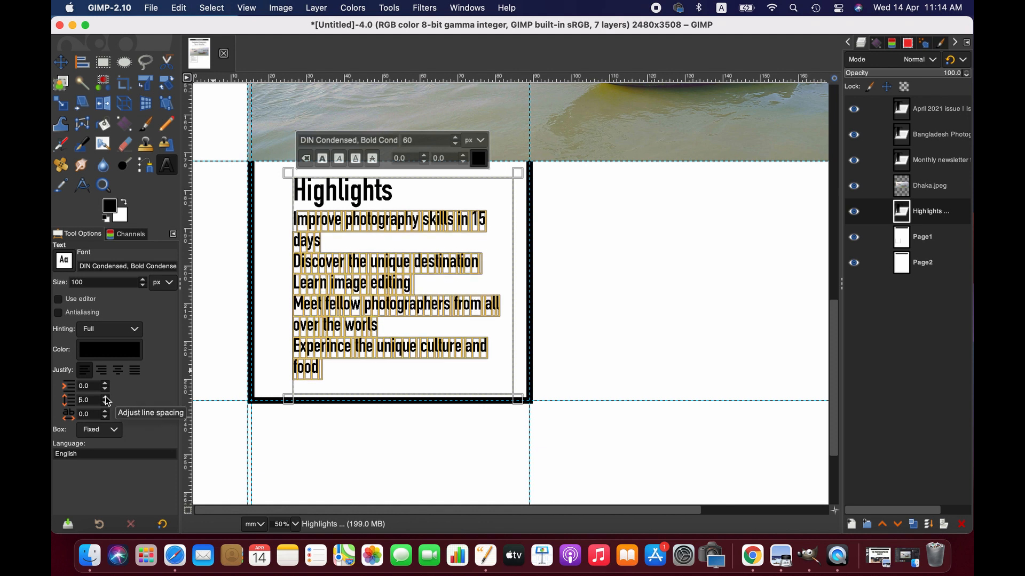
left_click(106, 398)
left_click(106, 399)
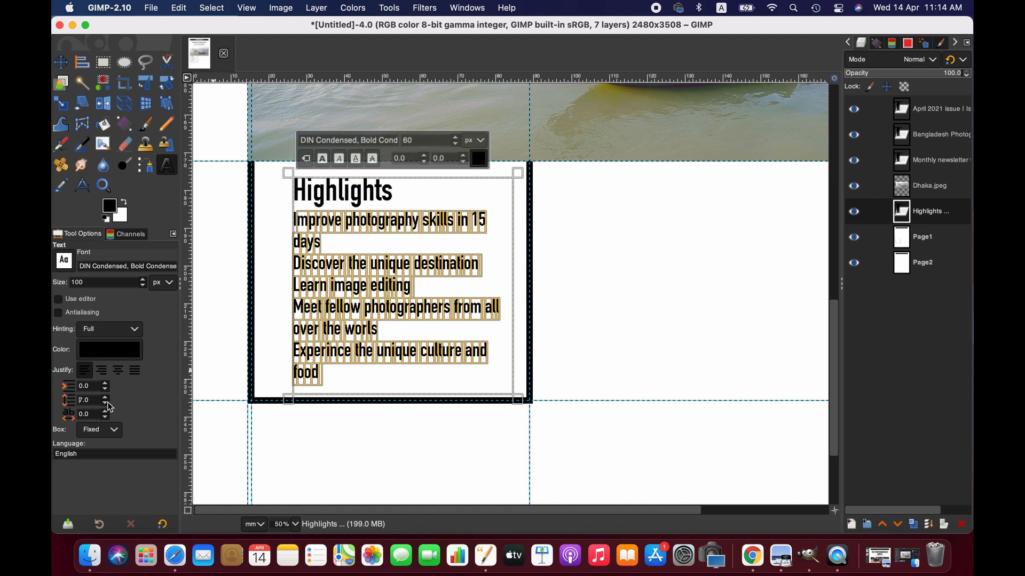
left_click(107, 403)
left_click(938, 189)
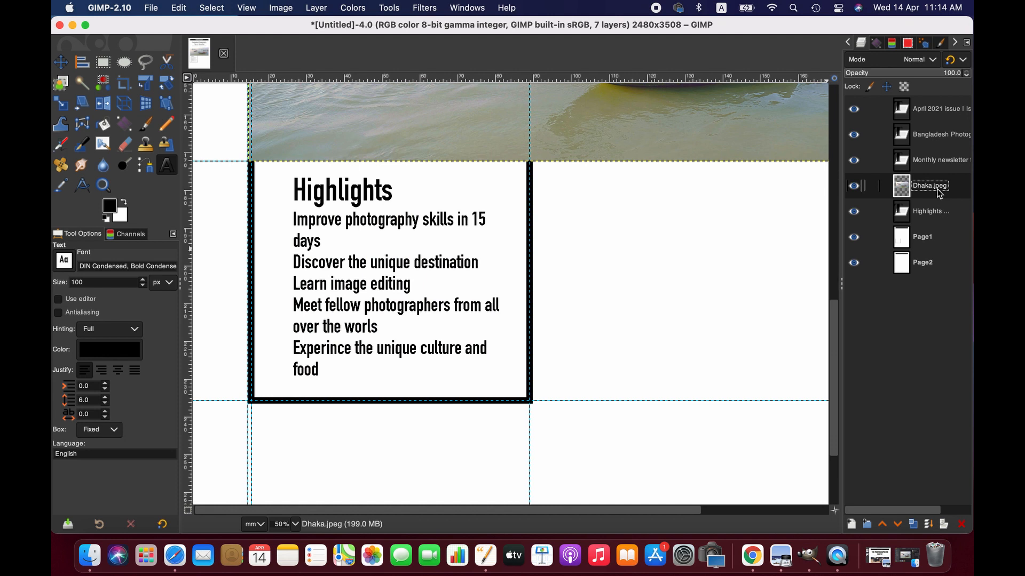
Set the list lines below the Highlights heading to 55 px
left_click(314, 285)
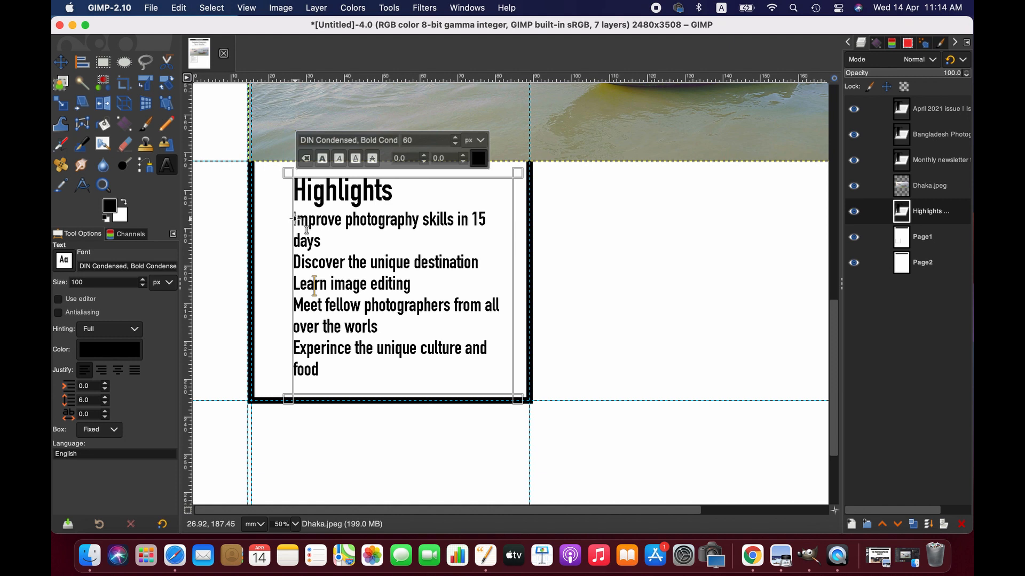
left_click_drag(293, 219, 377, 366)
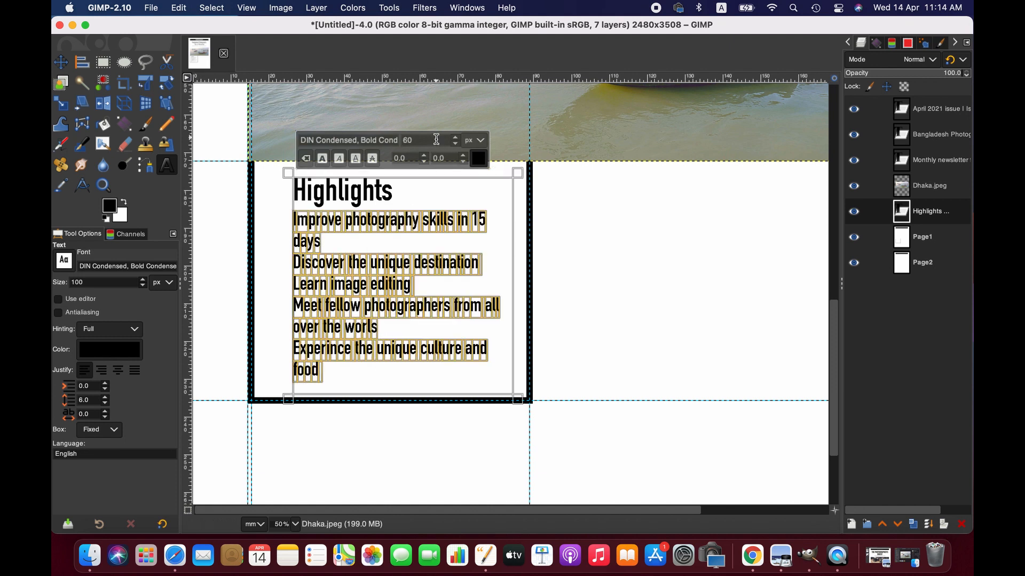
type("55")
key("Return")
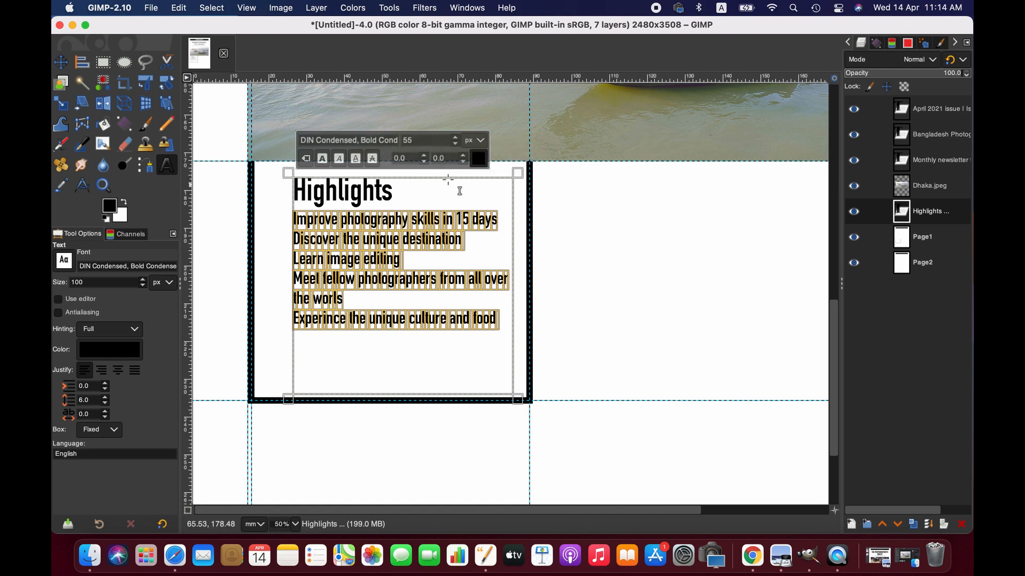
left_click(419, 300)
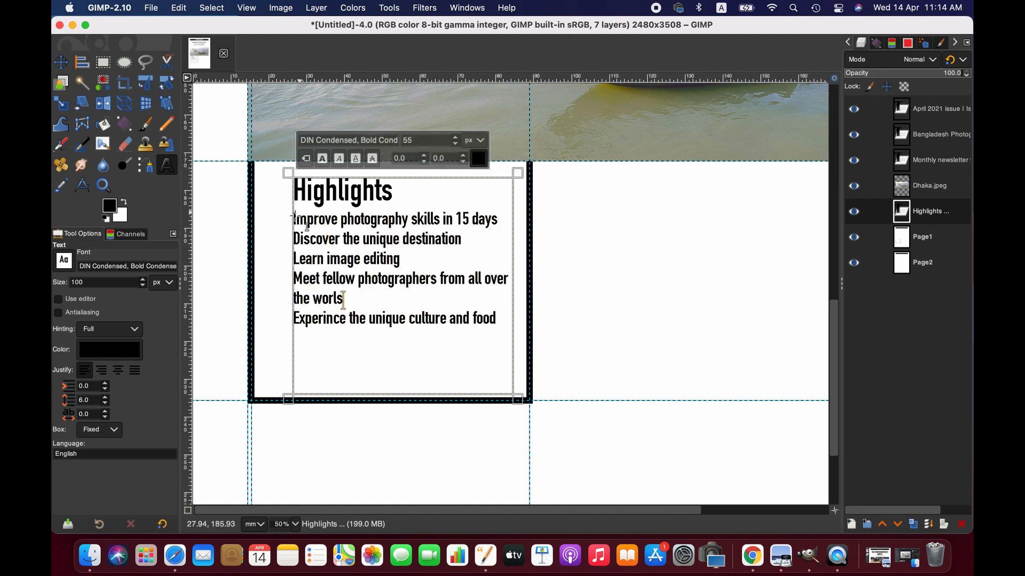
Set the line spacing of the Highlights text to 14
left_click_drag(294, 220, 499, 342)
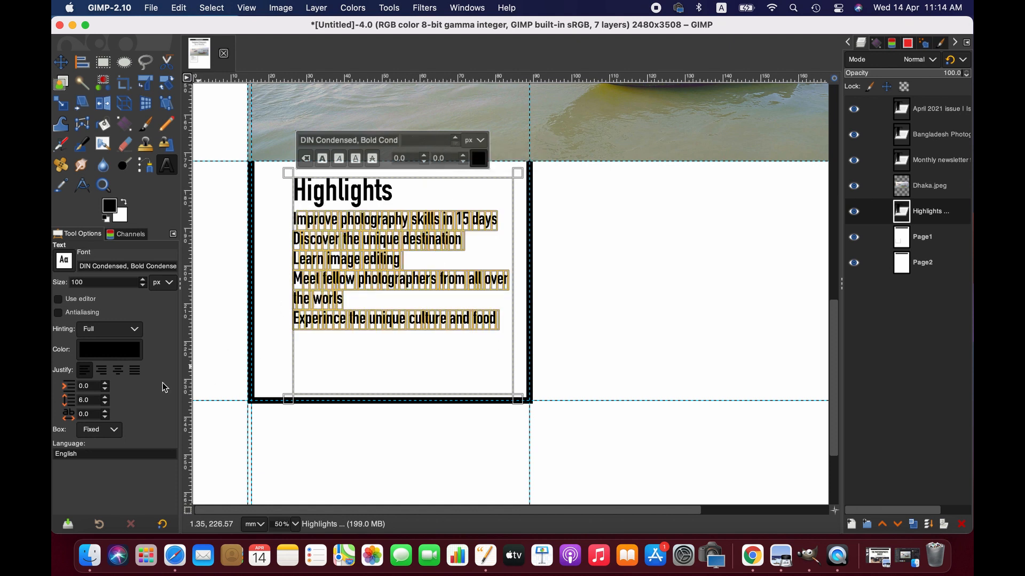
left_click(105, 398)
left_click(106, 398)
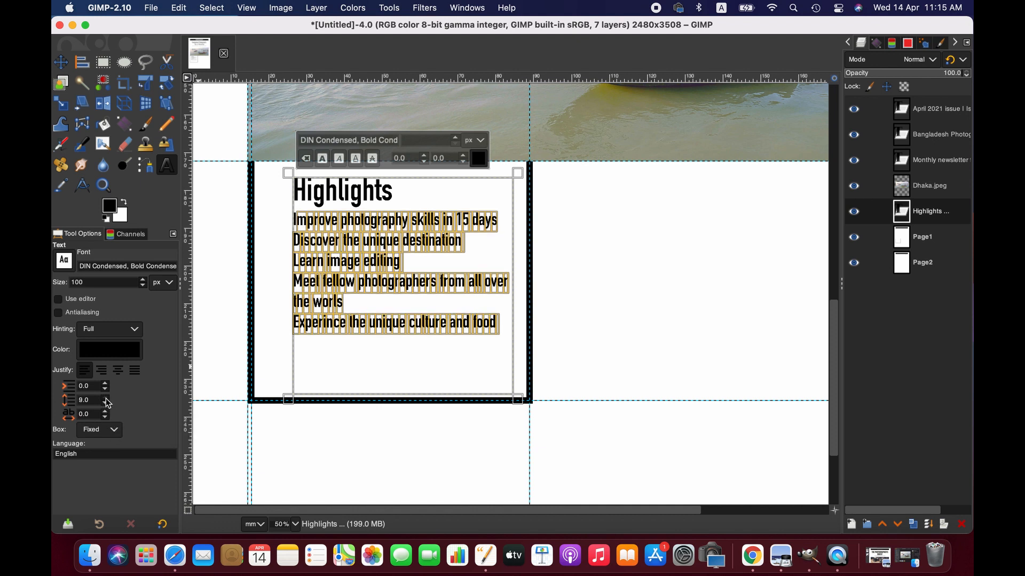
left_click(105, 398)
left_click(106, 398)
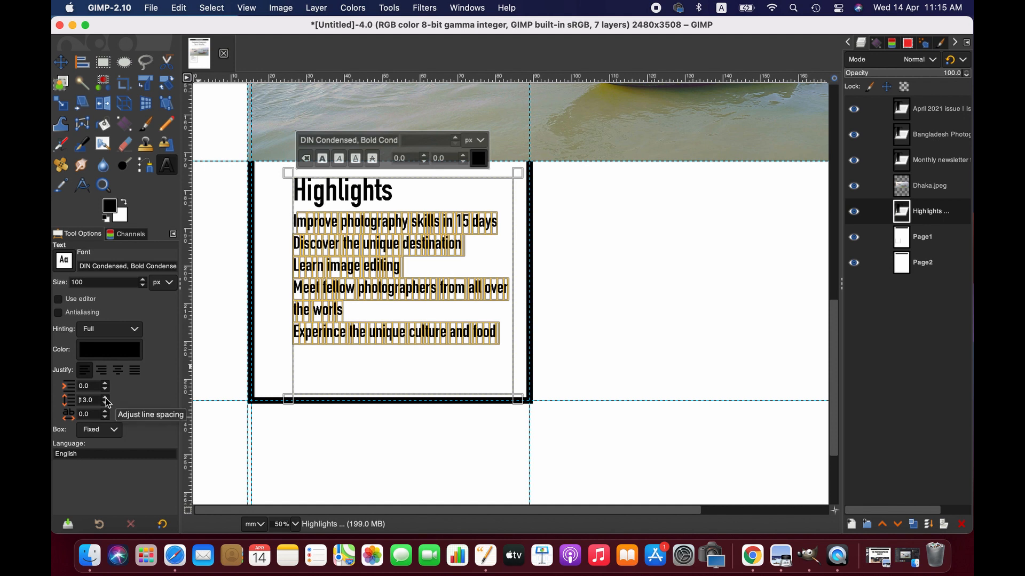
left_click(105, 398)
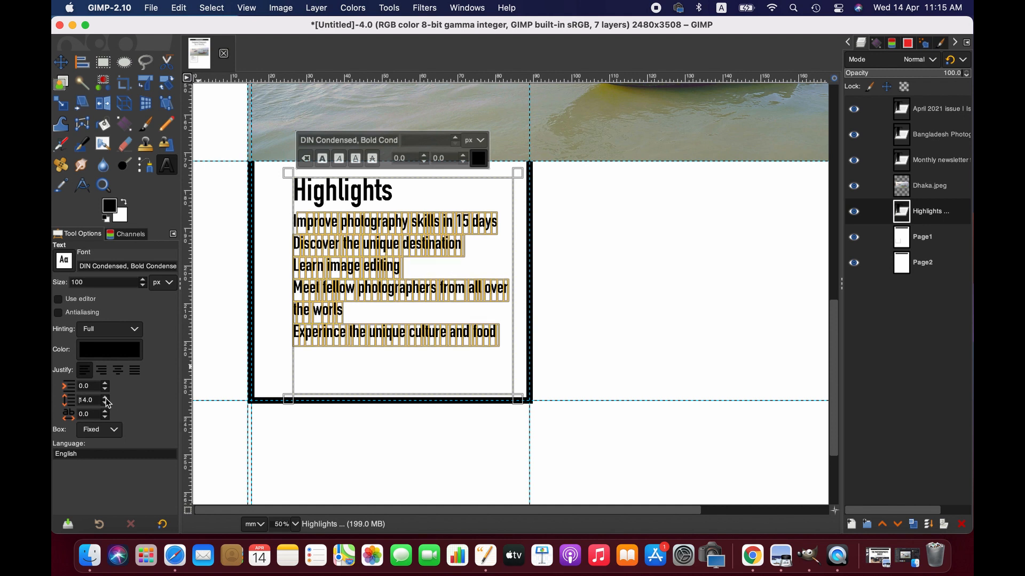
left_click(479, 292)
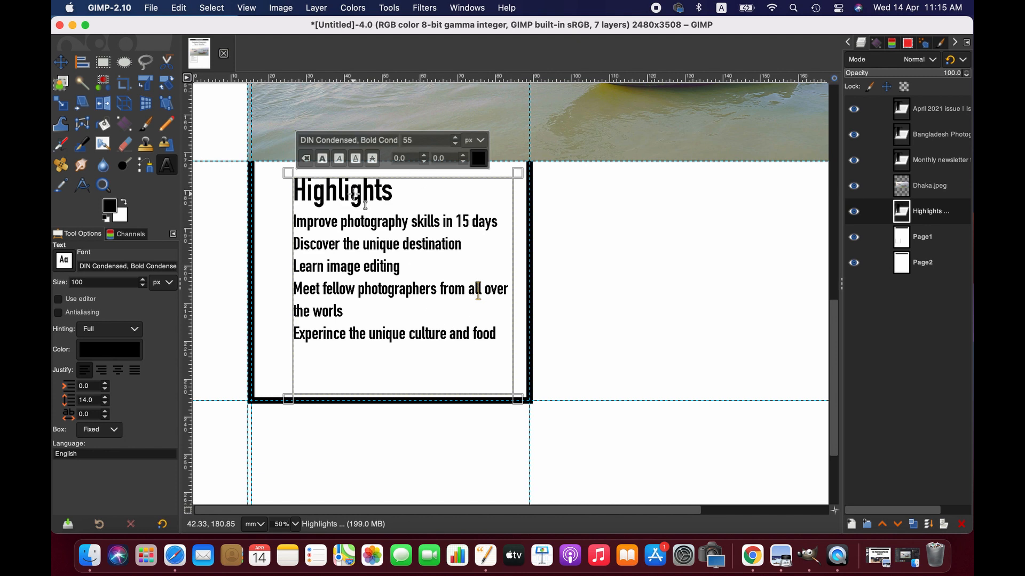
Set the "Highlights" heading's text size to 90 px and finish editing by making the Page1 layer active
left_click(352, 194)
double_click(353, 195)
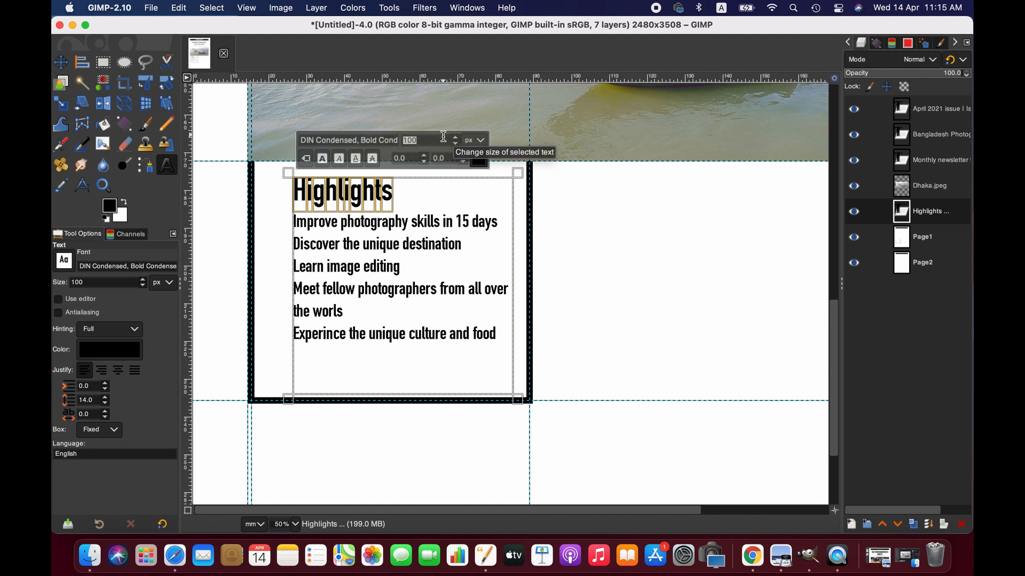
type("90")
key("Return")
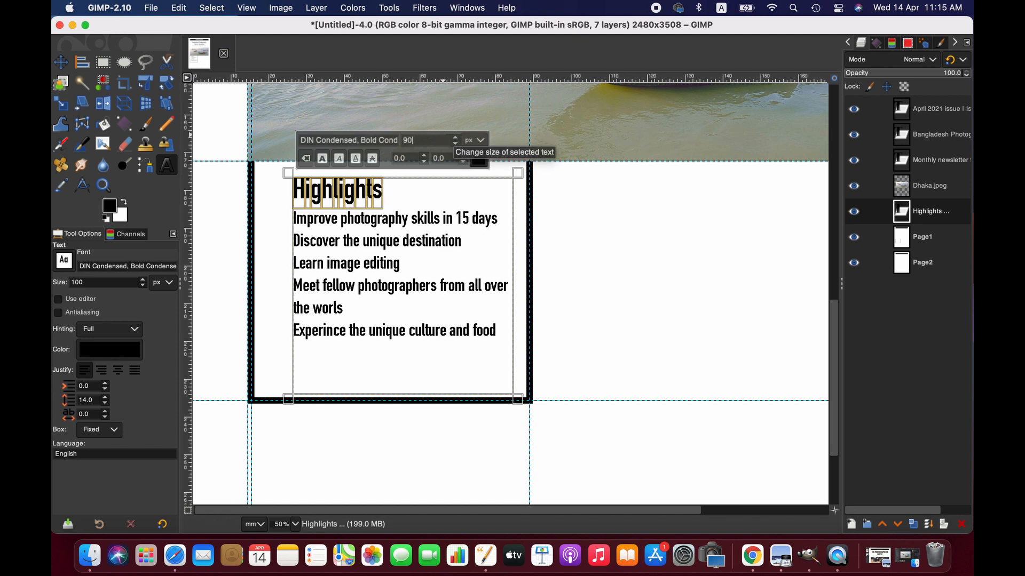
left_click(934, 244)
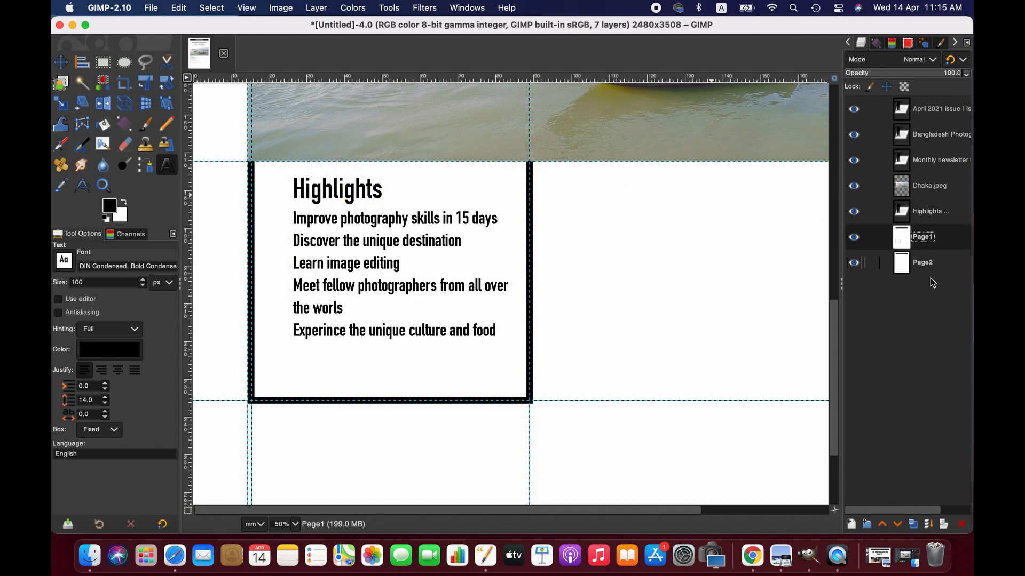
Review the Highlights box and the empty space around it, then the whole first page at 18.2% zoom
scroll(523, 409, "up", 2)
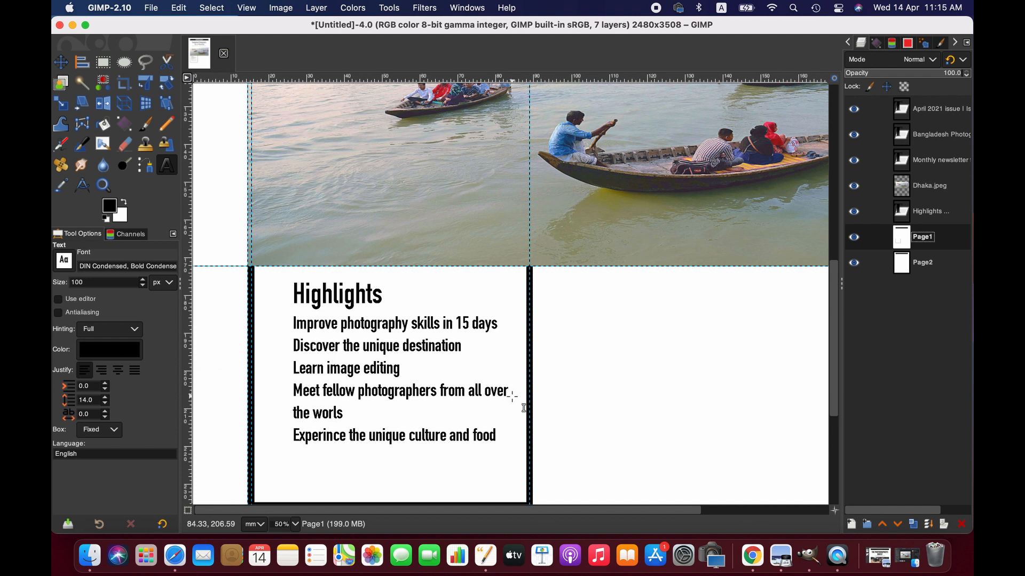
scroll(511, 397, "down", 4)
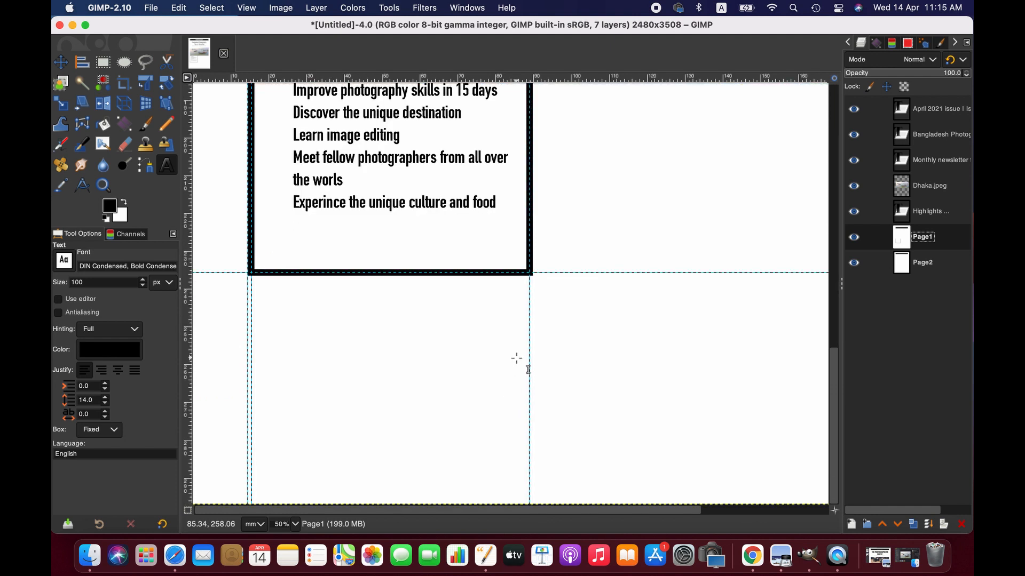
scroll(517, 358, "up", 2)
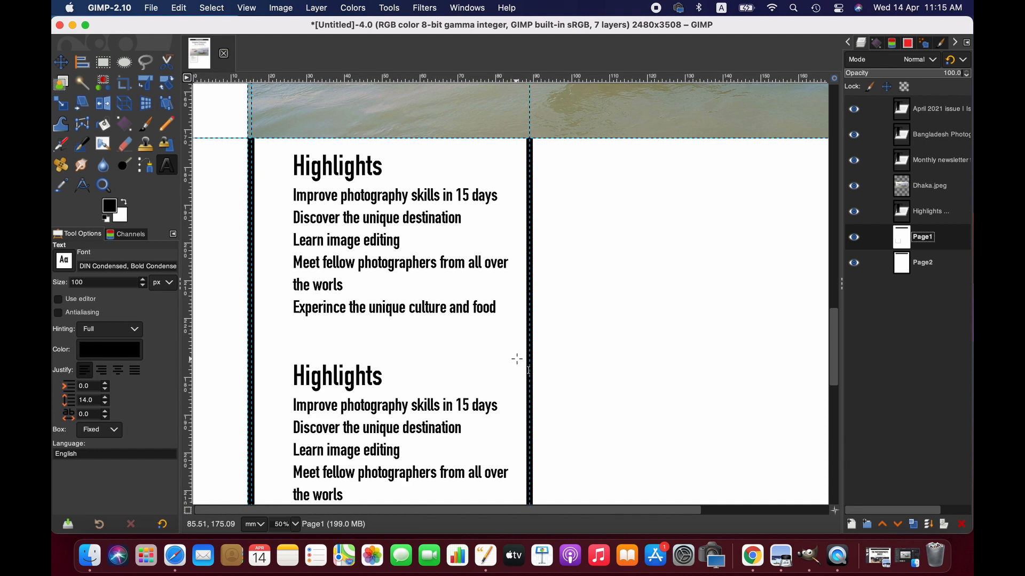
scroll(517, 359, "down", 4)
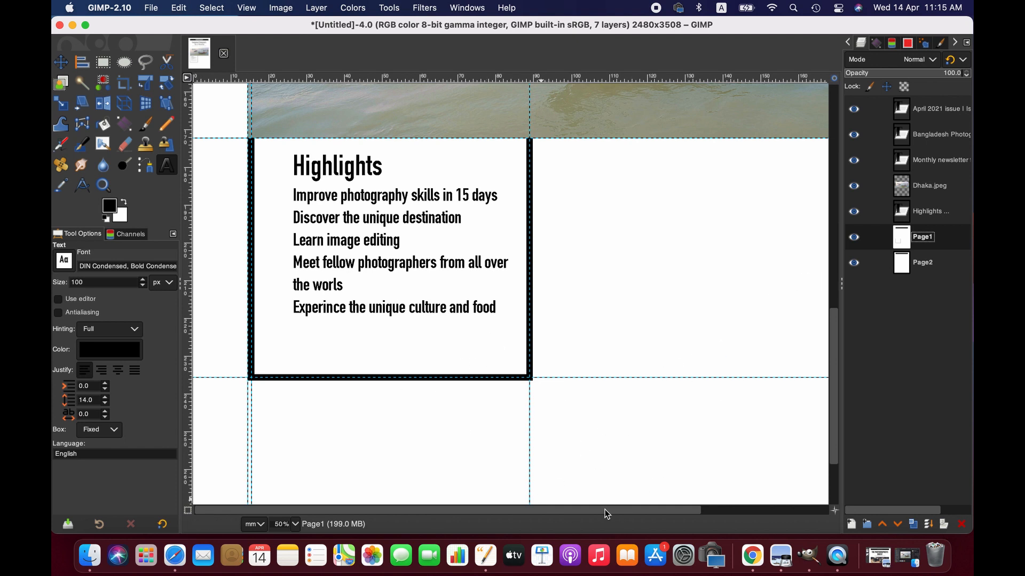
left_click_drag(597, 511, 642, 510)
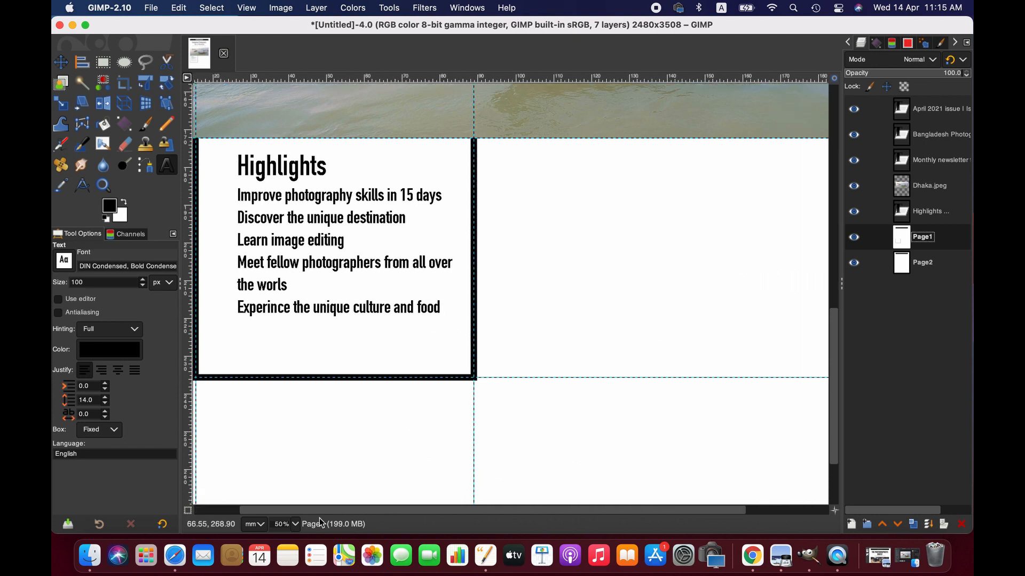
left_click(296, 524)
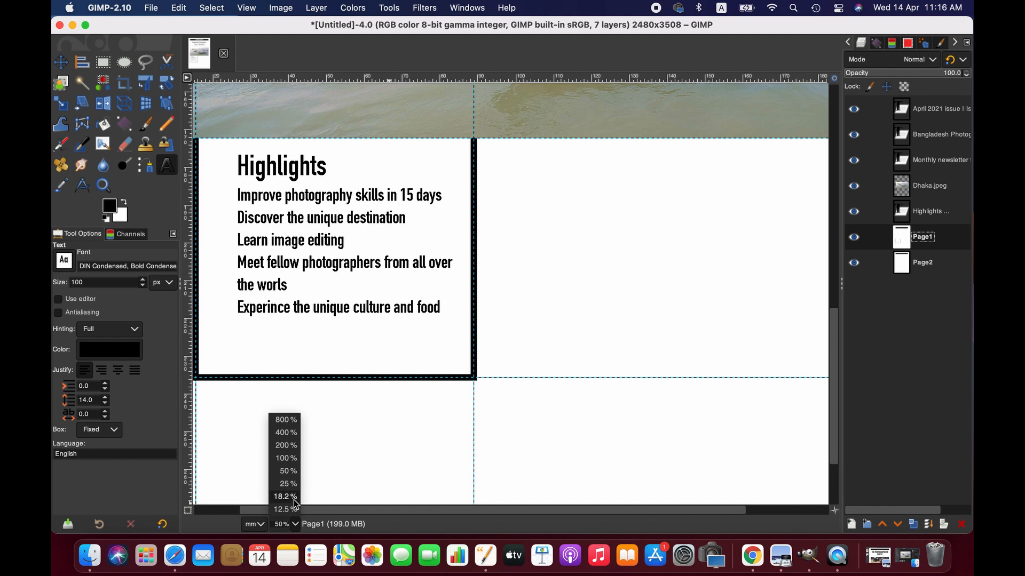
left_click(285, 497)
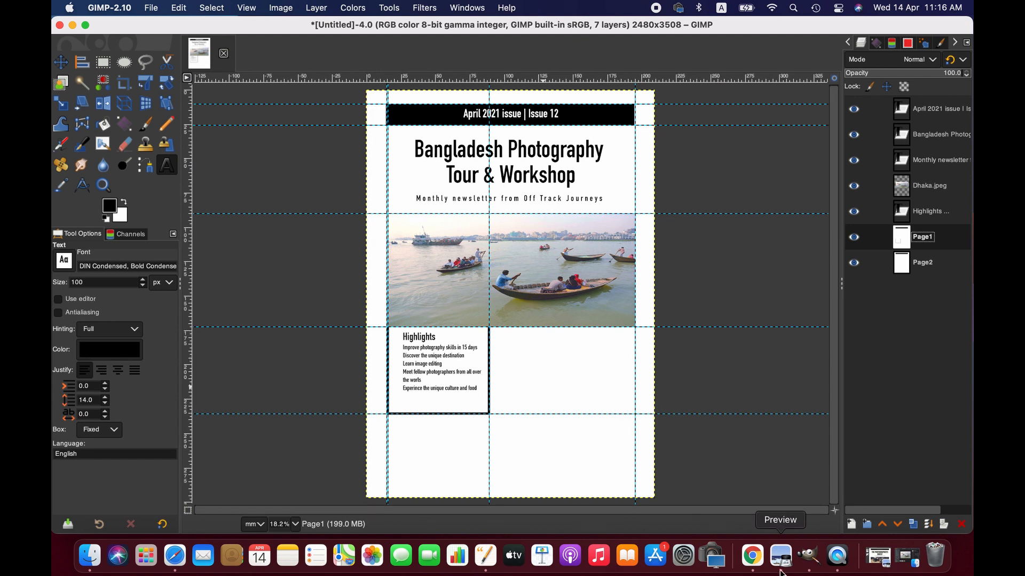
Switch to the newsletter text document in Pages, copy the heading "Winter Photo Tour in Bangladesh", and return to GIMP
left_click(485, 555)
left_click_drag(233, 259, 396, 252)
key("super+c")
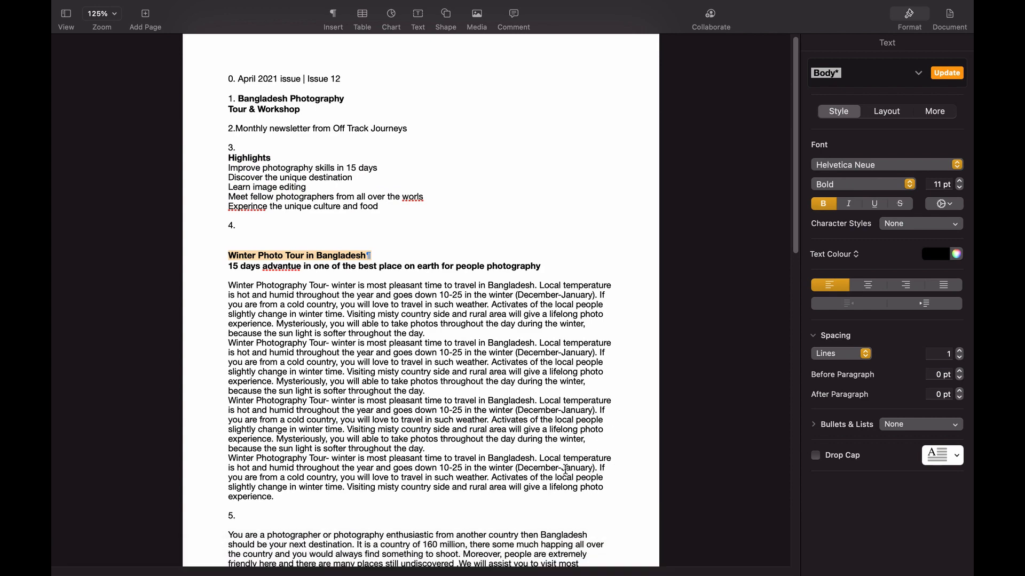
scroll(589, 422, "down", 1)
scroll(489, 470, "down", 15)
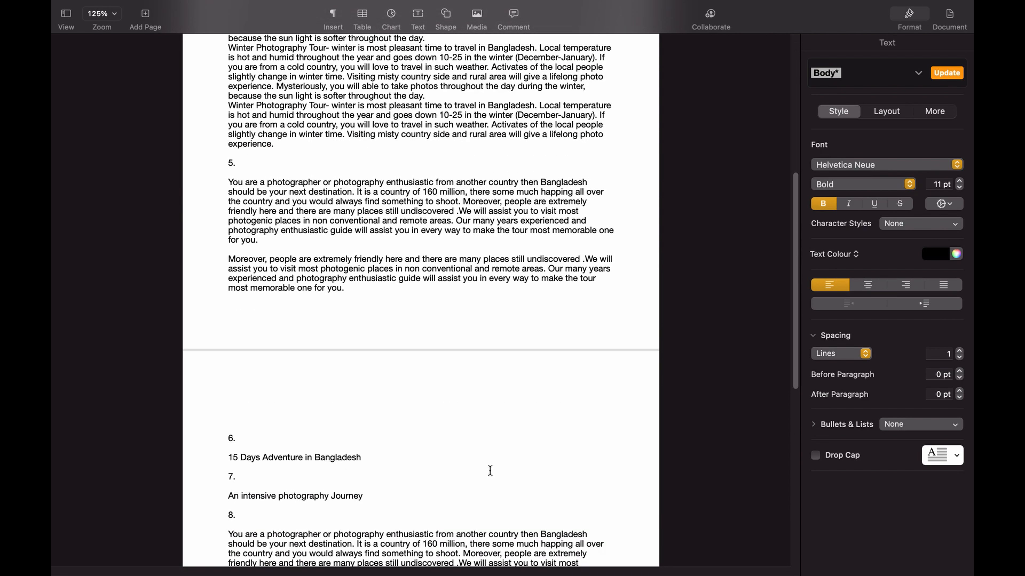
scroll(490, 470, "up", 10)
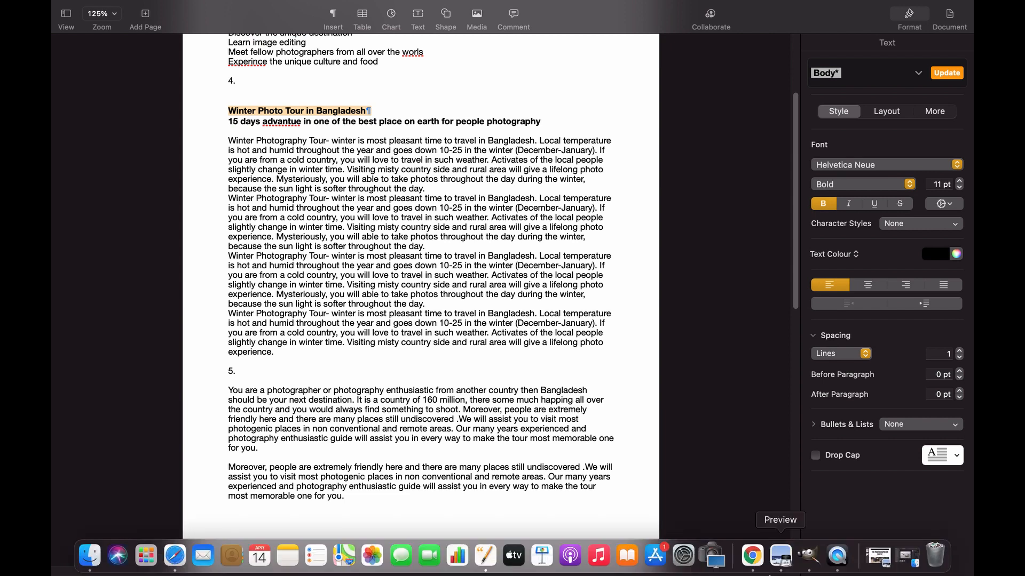
left_click(809, 556)
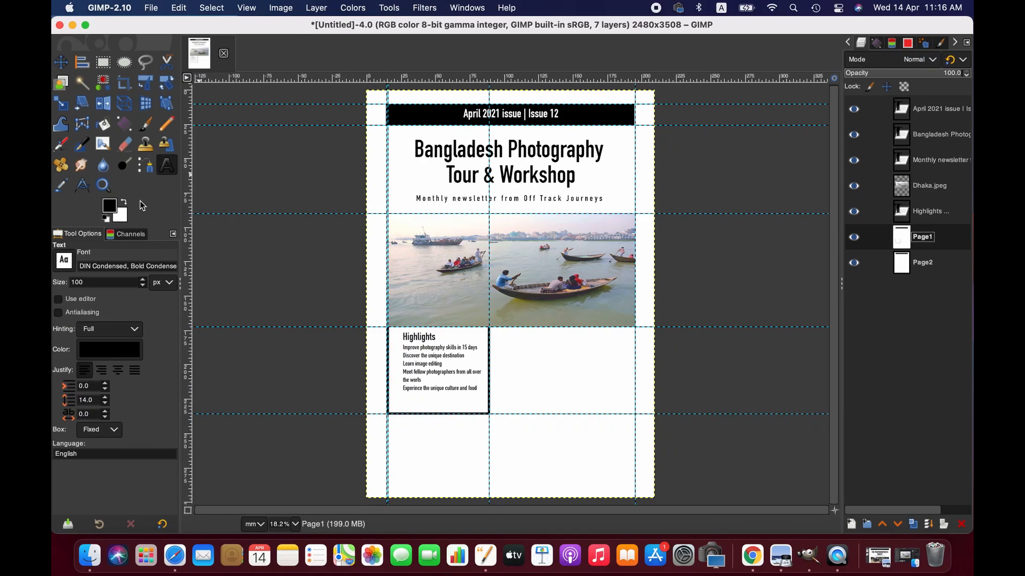
Paste the copied heading into a centre-justified text box below the photo, beside the Highlights frame, and move it down about 4 mm
left_click(295, 524)
left_click(283, 513)
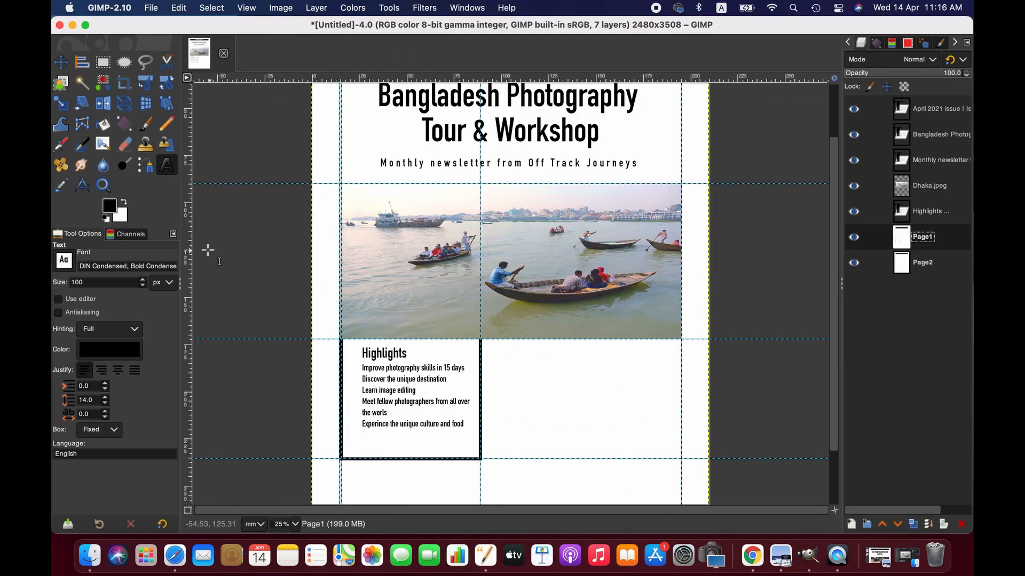
left_click_drag(485, 337, 687, 369)
key("super+v")
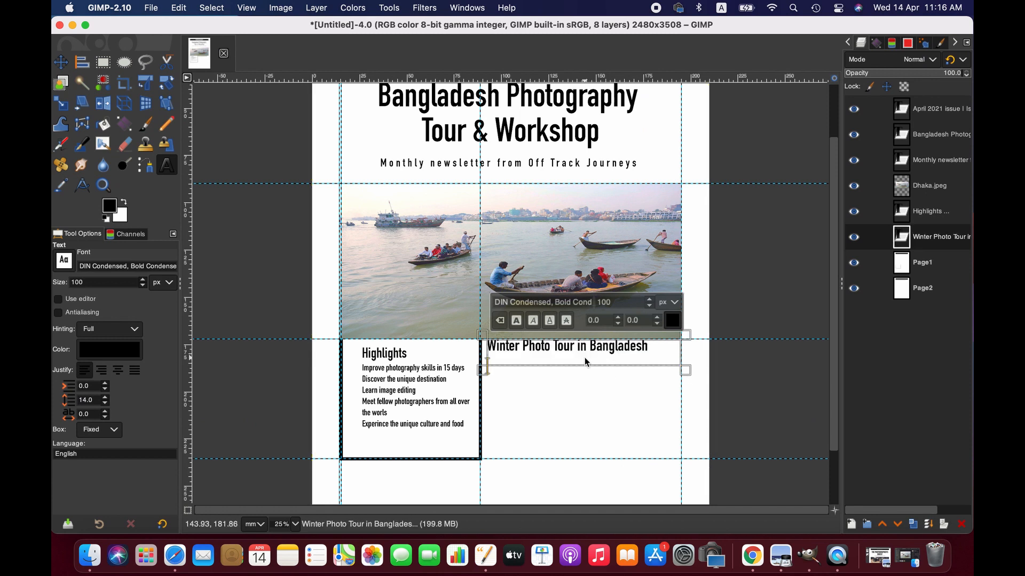
left_click(117, 371)
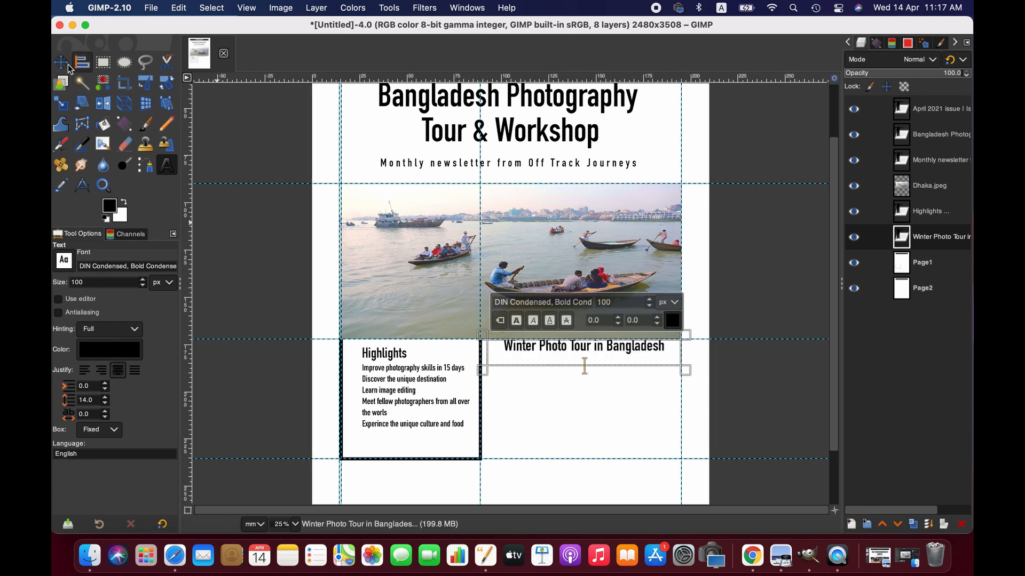
left_click(61, 61)
left_click_drag(625, 360, 625, 368)
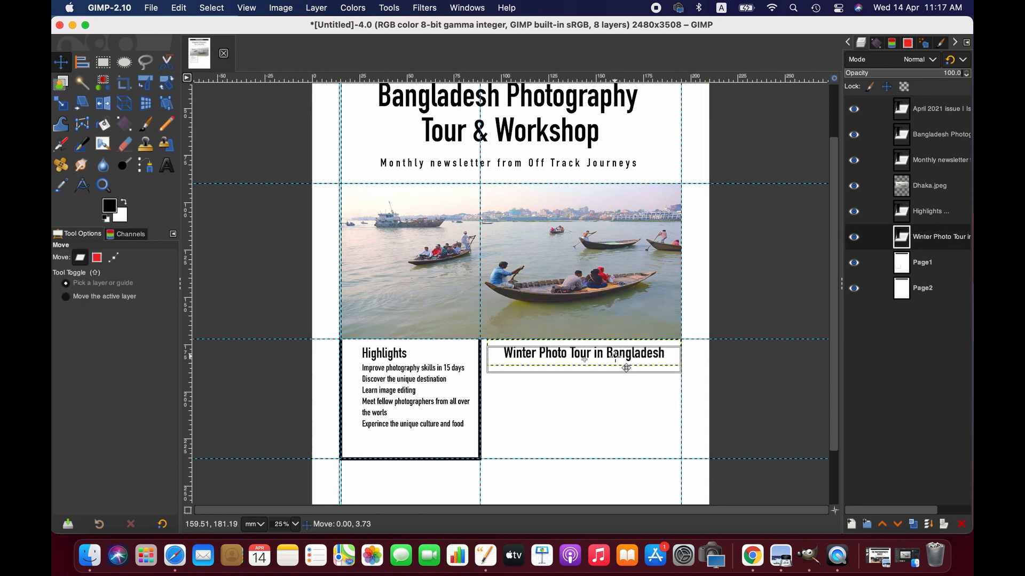
Try to centre the "Winter Photo Tour in Bangladesh" heading horizontally relative to the image, and undo the alignment
key("q")
left_click(633, 363)
left_click(93, 286)
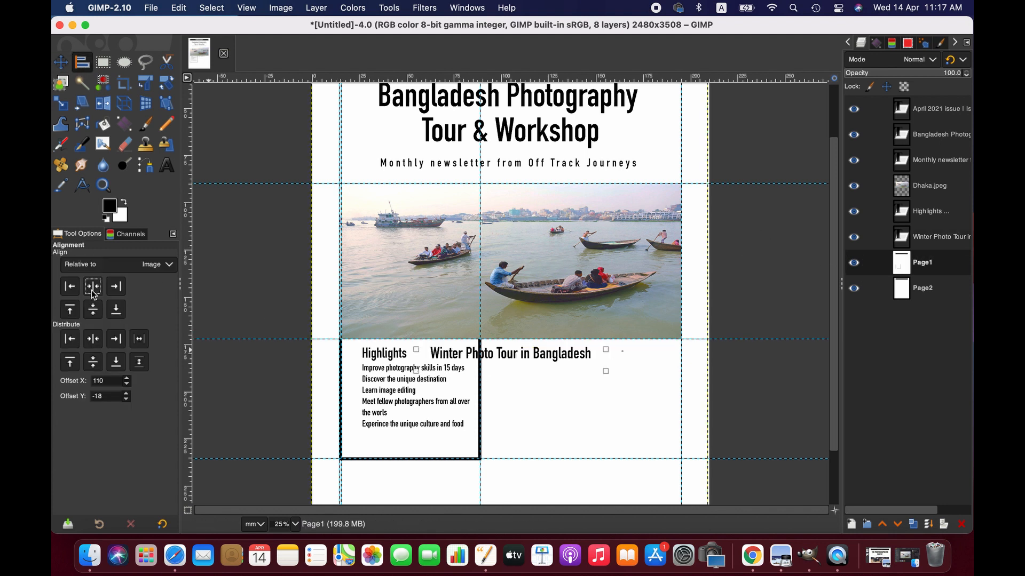
key("super+z")
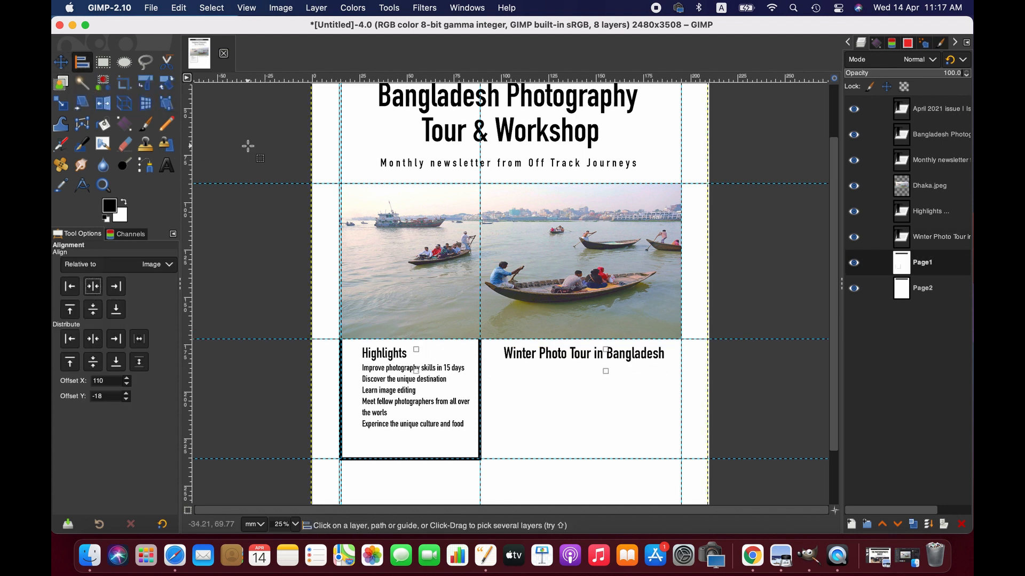
left_click(603, 368)
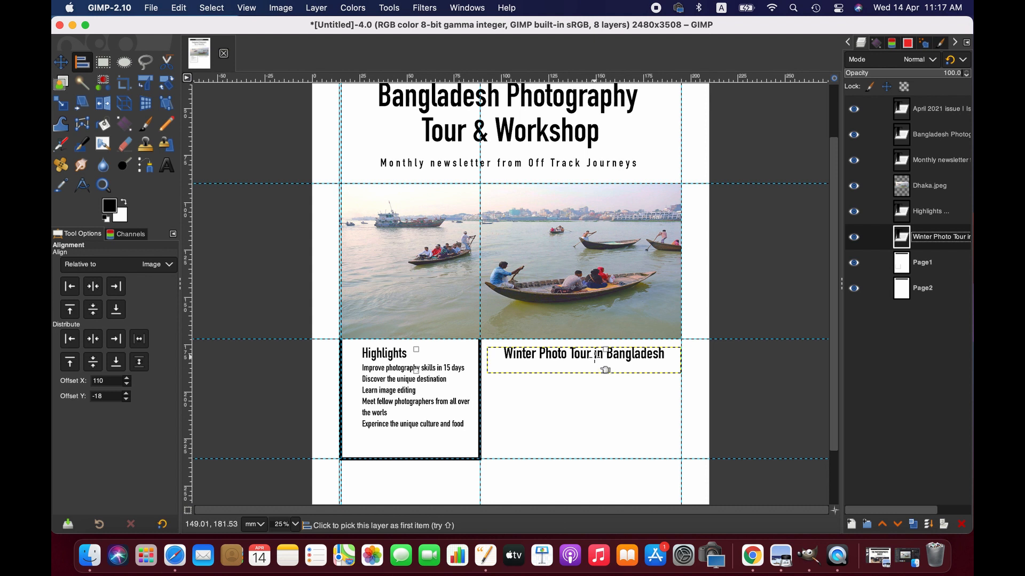
Copy the line "15 days advantue in one of the best place on earth for people photography" from the Pages document and return to GIMP
key("t")
left_click(504, 358)
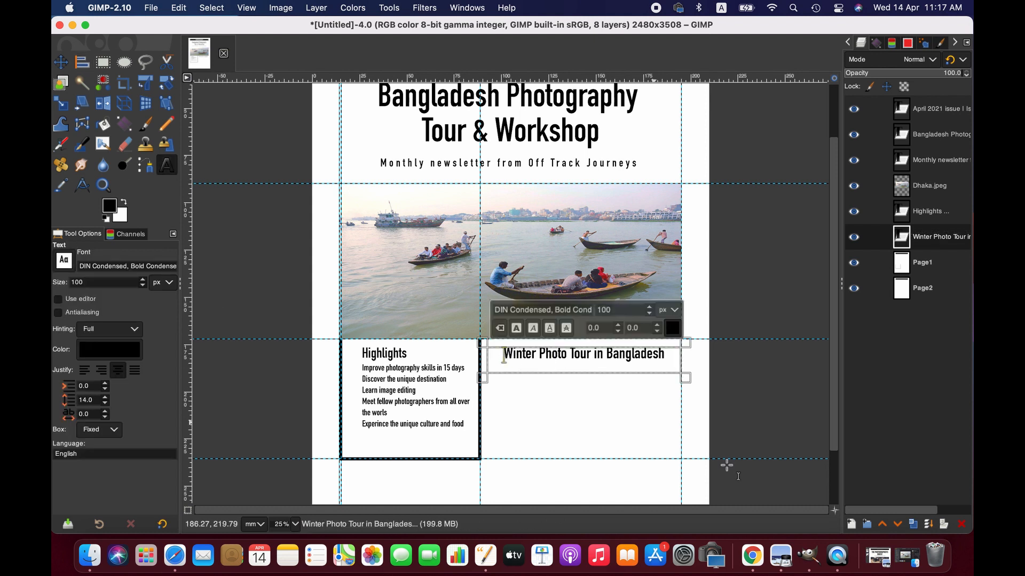
left_click(942, 213)
scroll(722, 404, "down", 3)
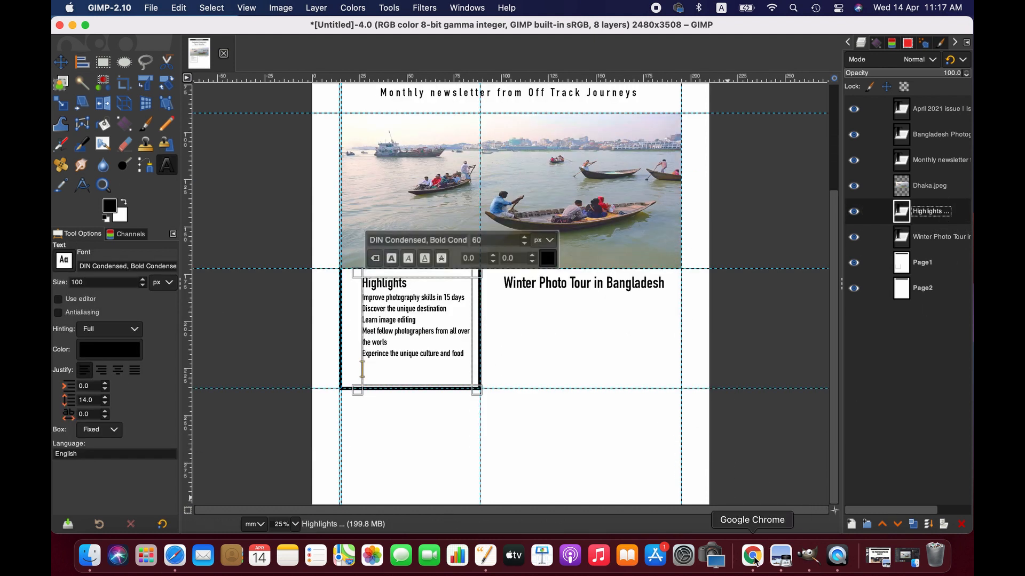
left_click(486, 555)
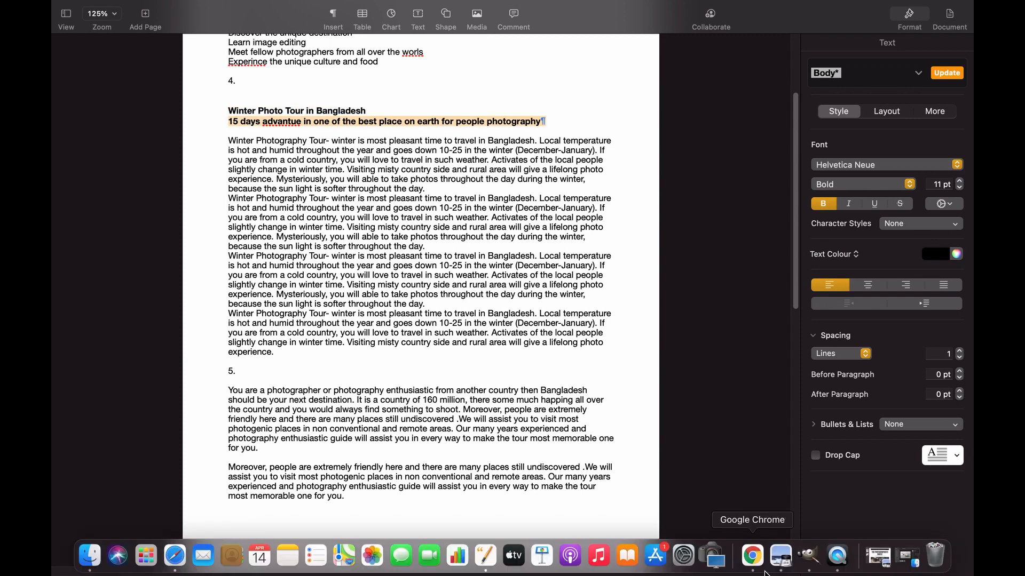
left_click(810, 555)
Paste the copied line into a new text box below the Winter Photo Tour heading and set its text size to 55 px
left_click_drag(501, 301, 681, 314)
key("super+v")
key("super+a")
type("55")
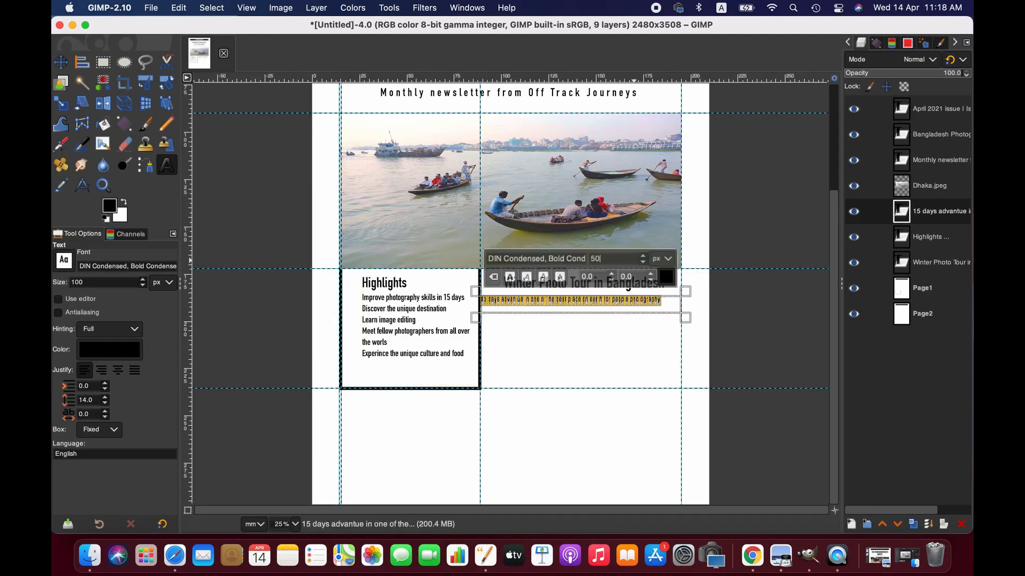
Set the text size of the "15 days advantue" line to 50 px and leave text editing for the Move tool
left_click(584, 303)
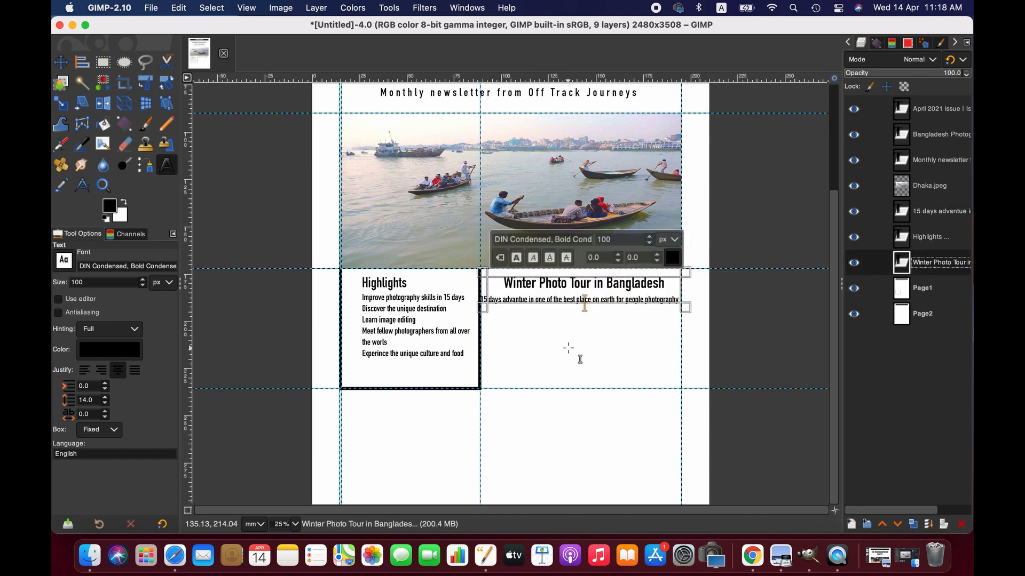
double_click(634, 308)
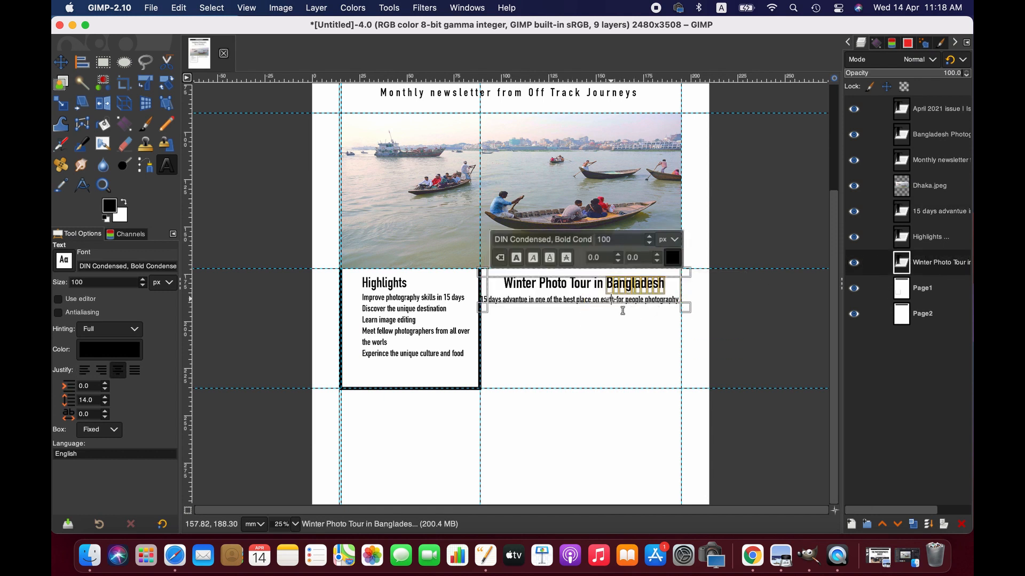
left_click(644, 308)
left_click(928, 244)
left_click(657, 309)
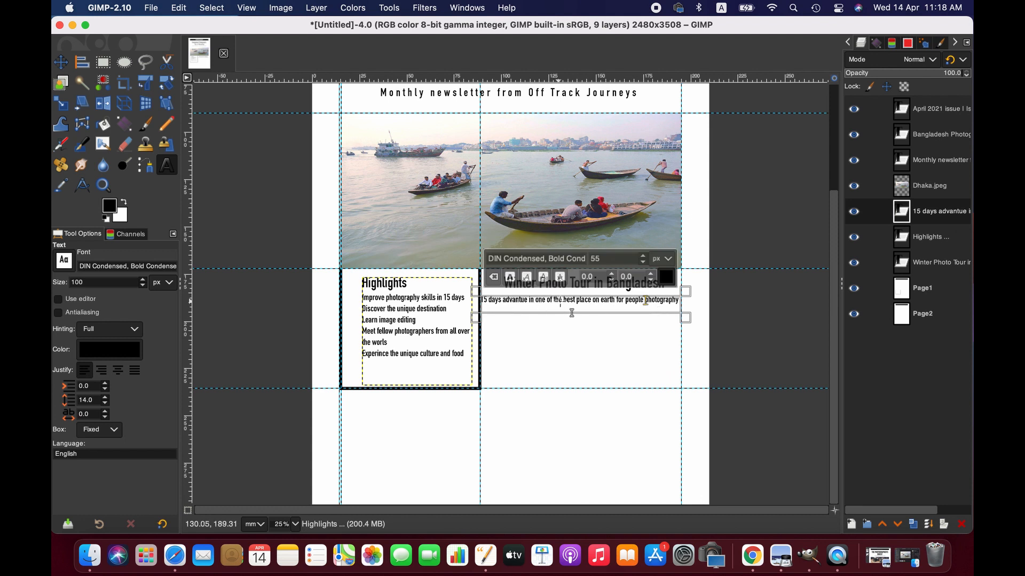
key("super+a")
key("Return")
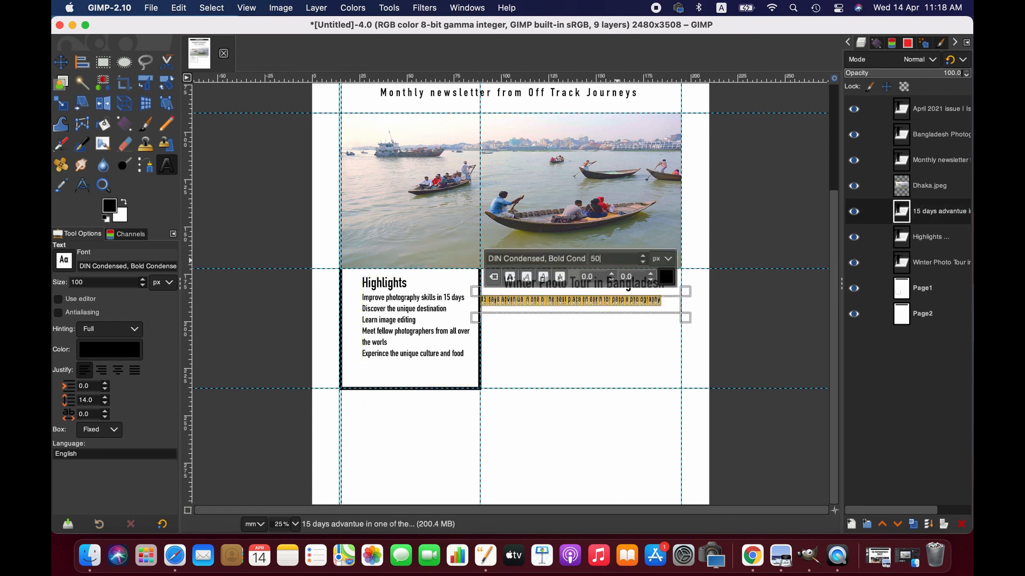
left_click(61, 62)
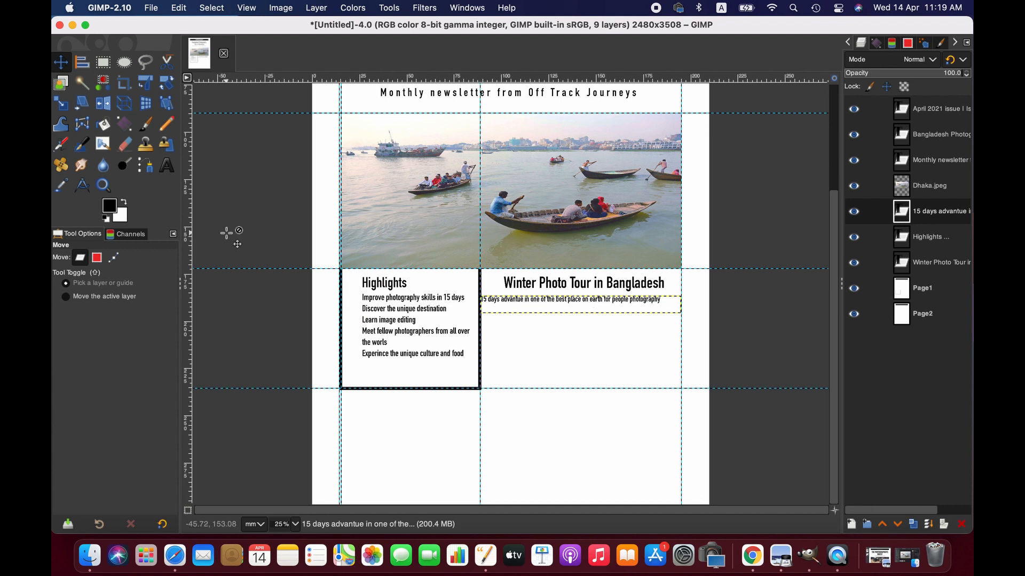
Centre the "15 days advantue" line in its text box and set its text size to 53 px
left_click(167, 166)
left_click(549, 299)
key("super+a")
left_click(118, 371)
left_click(605, 258)
key("Return")
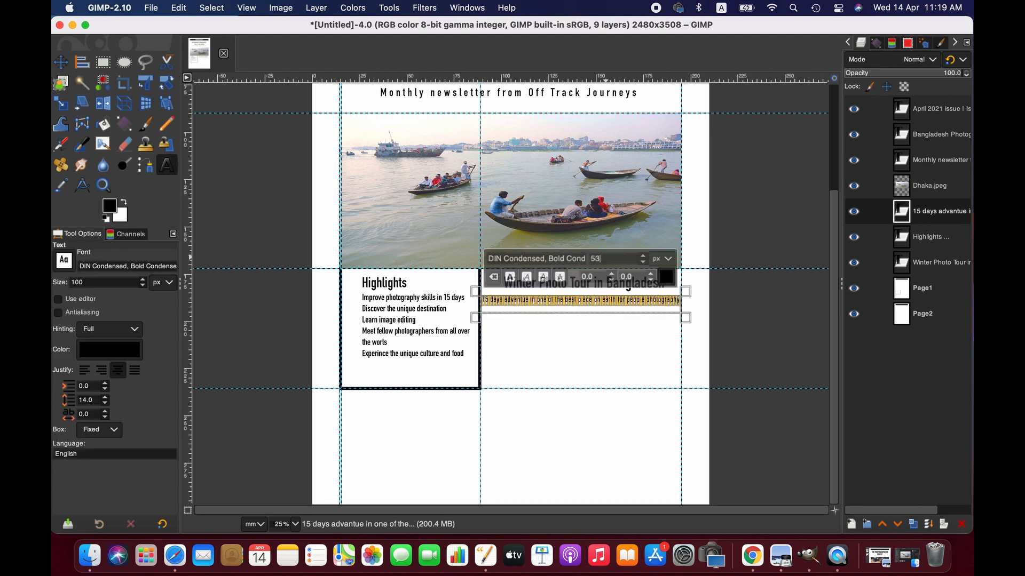
left_click(928, 243)
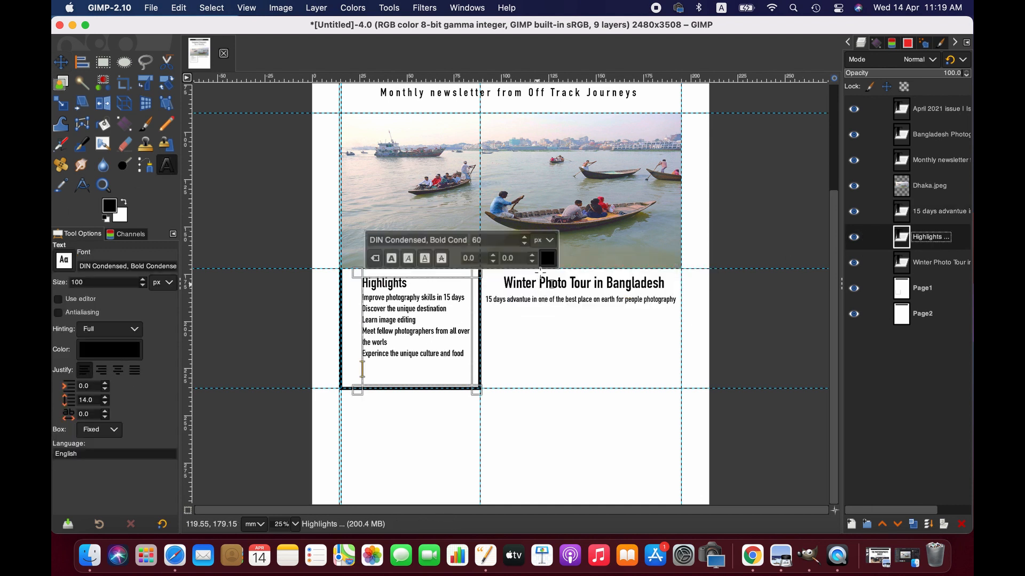
Copy the first two "Winter Photography Tour" paragraphs of section 4 from the Pages document and return to GIMP
left_click(485, 556)
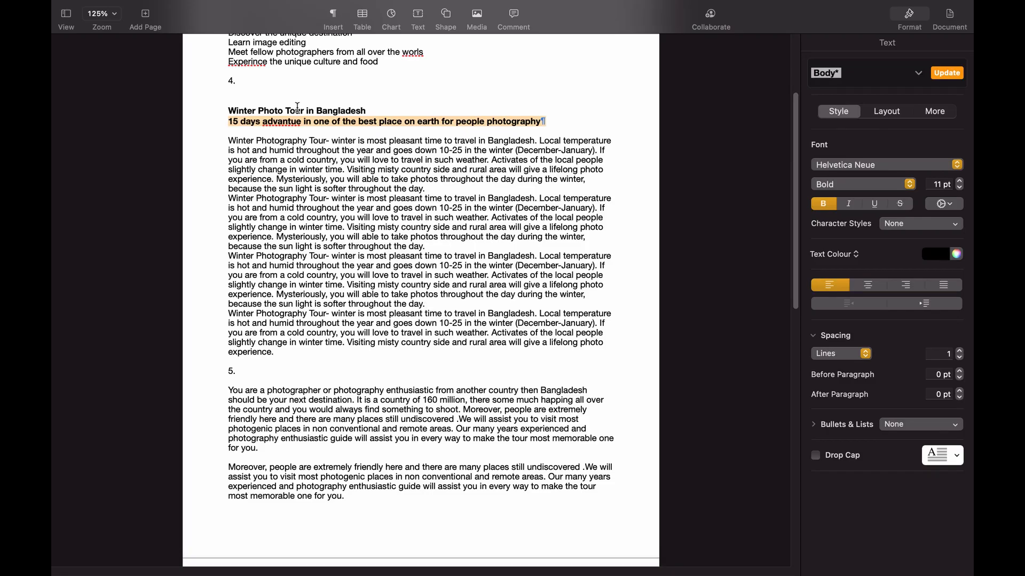
left_click_drag(229, 141, 467, 245)
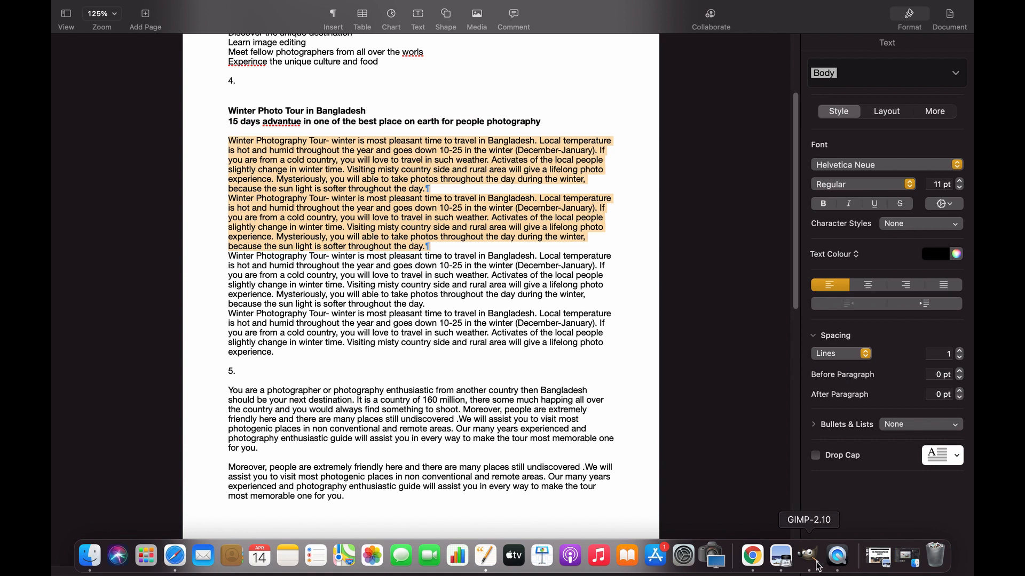
left_click(809, 555)
Create a text box below the "15 days advantue" line and paste the two copied paragraphs into it
left_click(488, 313)
left_click(517, 339)
mouse_move(493, 325)
left_mouse_down()
mouse_move(666, 458)
mouse_move(681, 488)
mouse_move(486, 321)
left_mouse_up()
type("Winter Photography Tour- winter is most pleasant time to travel in Bangladesh. Local temperature is hot and humid throughout the year and goes down 10-25 in the winter (December-January). If you are from a cold country, you will love to travel in such weather. Activates of the local people slightly change in winter time. Visiting misty country side and rural area will give a life long photo experience. Mysteriously you will able to take photos throughout the day during the winter because the sunlight is softer throughout the day. Winter Photography Tour- winter is most pleasant time to travel in Bangladesh. Local temperature is hot and humid throughout the year and goes down 10-25 in the winter (December-January). If you are from a cold country, you will love to travel in such weather. Activates of the local people slightly change in winter time. Visiting misty country side and rural area will give a life long photo experience. Mysteriously you will able to take photos throughout the day during the winter because the sunlight is softer throughout the day.")
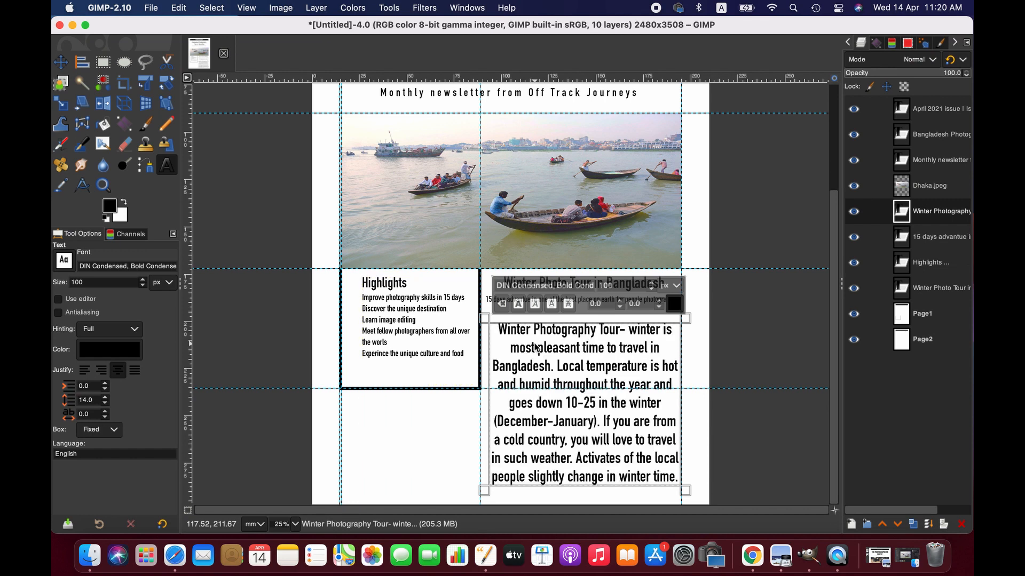
Set the pasted article text to 50 px and left-align it
key("super+a")
double_click(614, 286)
type("50")
key("Return")
left_click(85, 370)
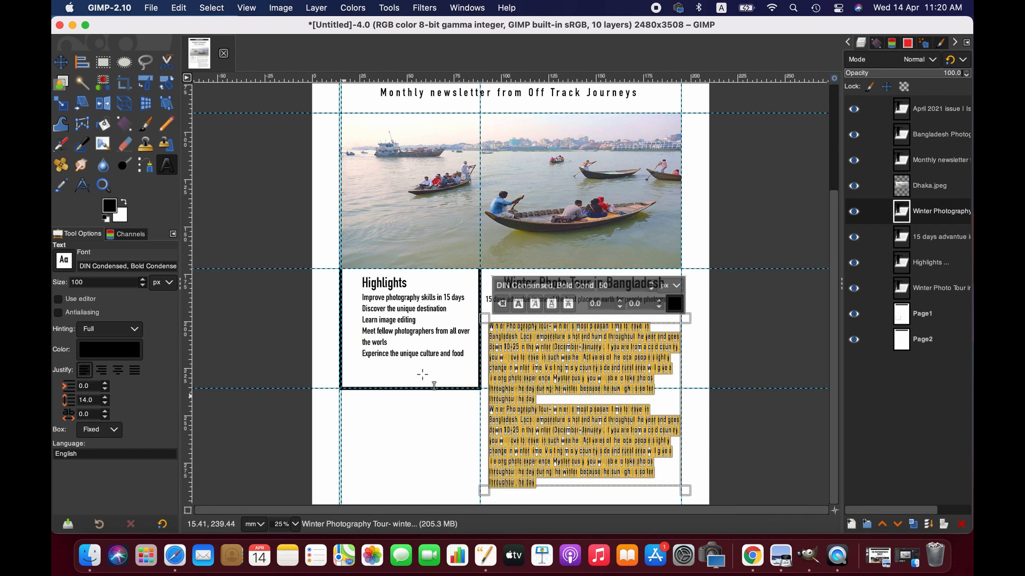
left_click(923, 320)
Insert a blank line between the two article paragraphs and leave text editing for the Page1 layer
left_click(566, 399)
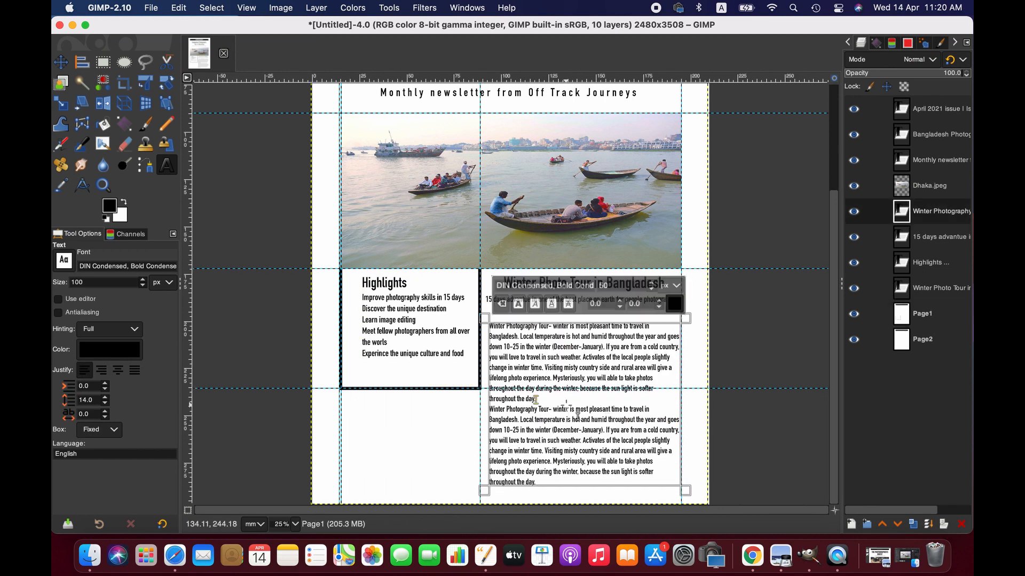
key("Return")
left_click(923, 315)
Examine the first page's layout from the header bar down to the end of the Winter Photo Tour article
scroll(602, 321, "up", 1)
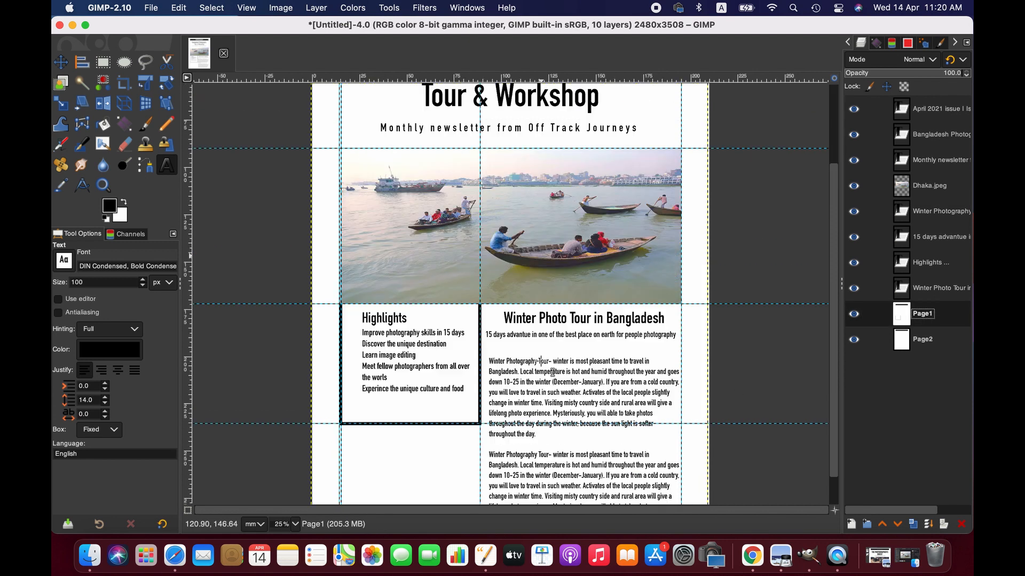
scroll(543, 363, "down", 1)
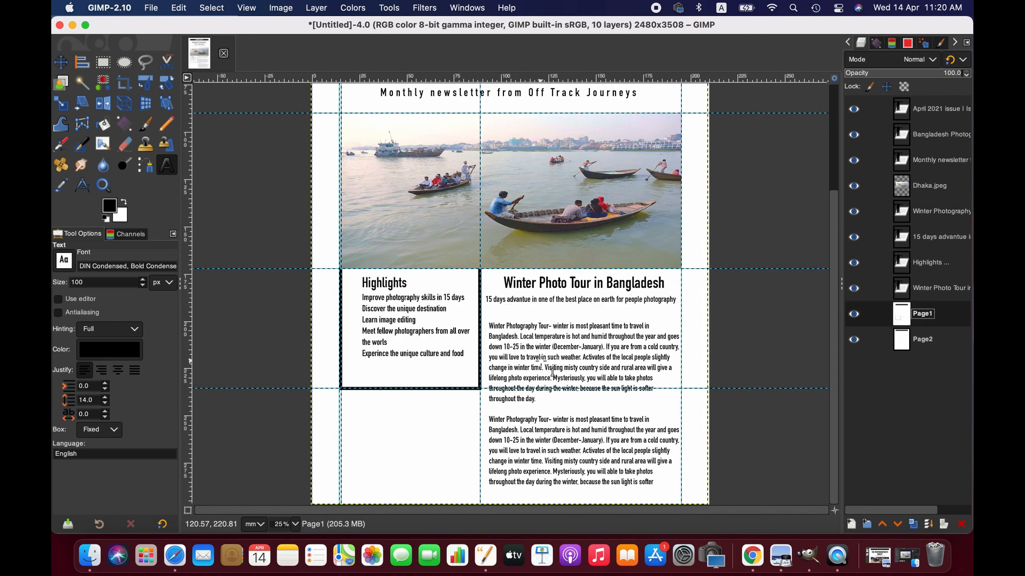
scroll(552, 372, "up", 1)
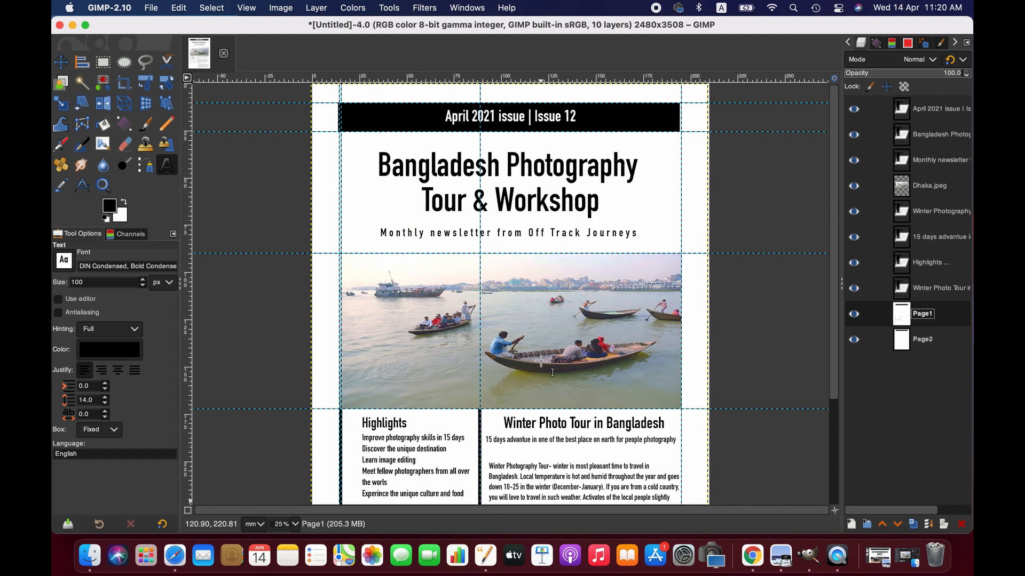
scroll(553, 372, "down", 1)
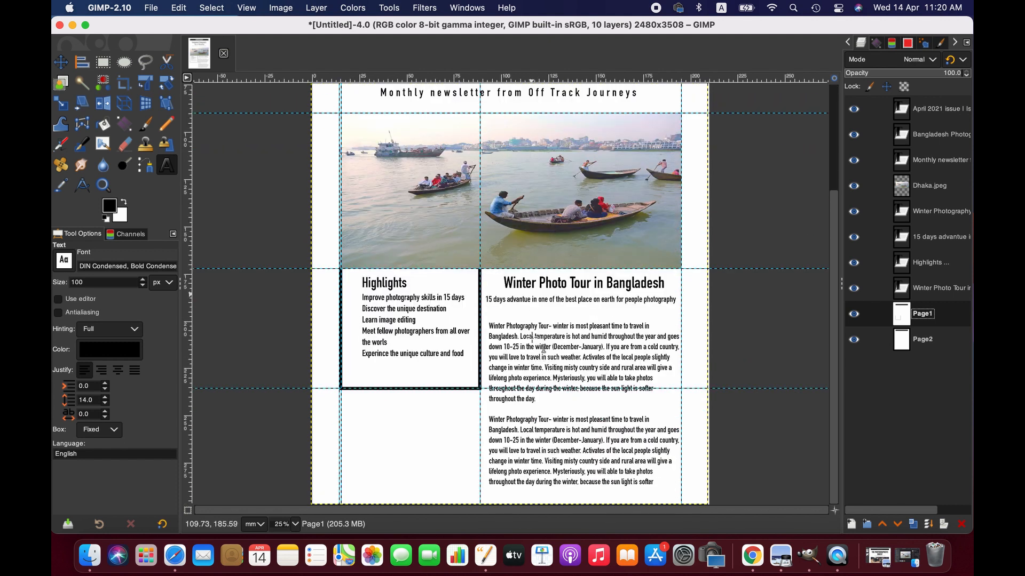
scroll(544, 356, "up", 1)
scroll(532, 345, "down", 1)
scroll(532, 344, "up", 1)
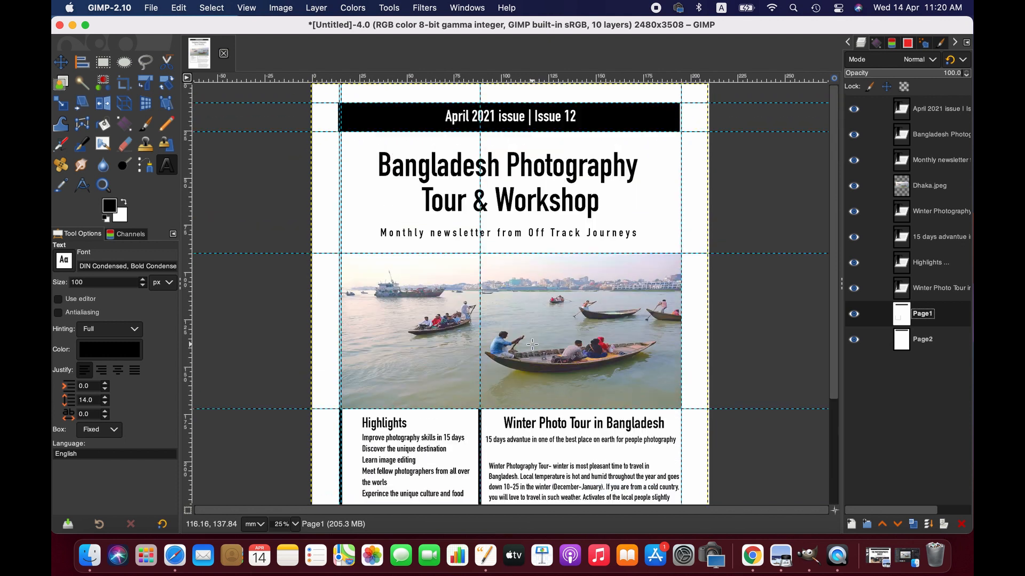
scroll(532, 344, "down", 1)
scroll(543, 356, "up", 1)
scroll(544, 356, "down", 1)
scroll(554, 324, "up", 1)
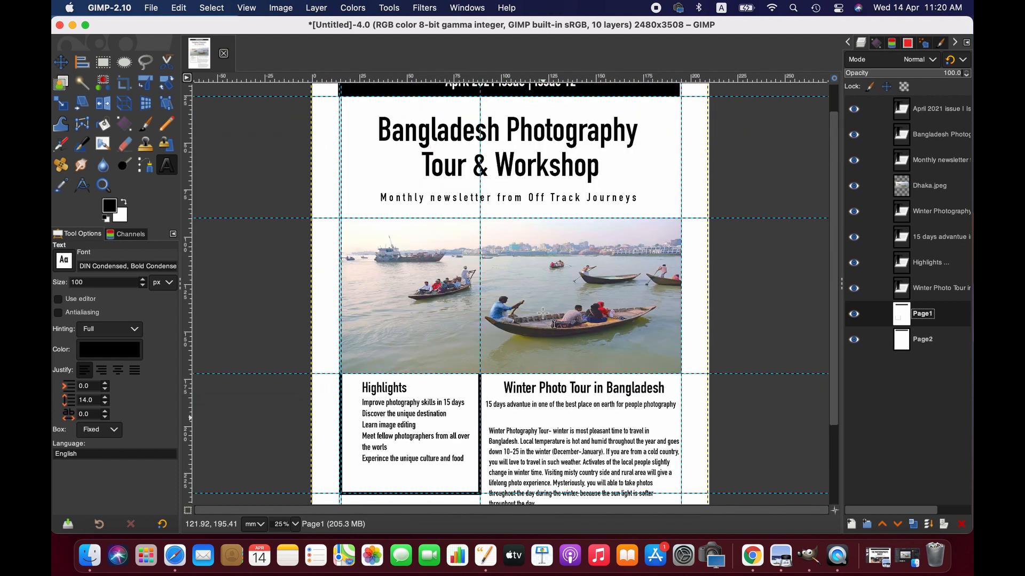
scroll(554, 324, "down", 1)
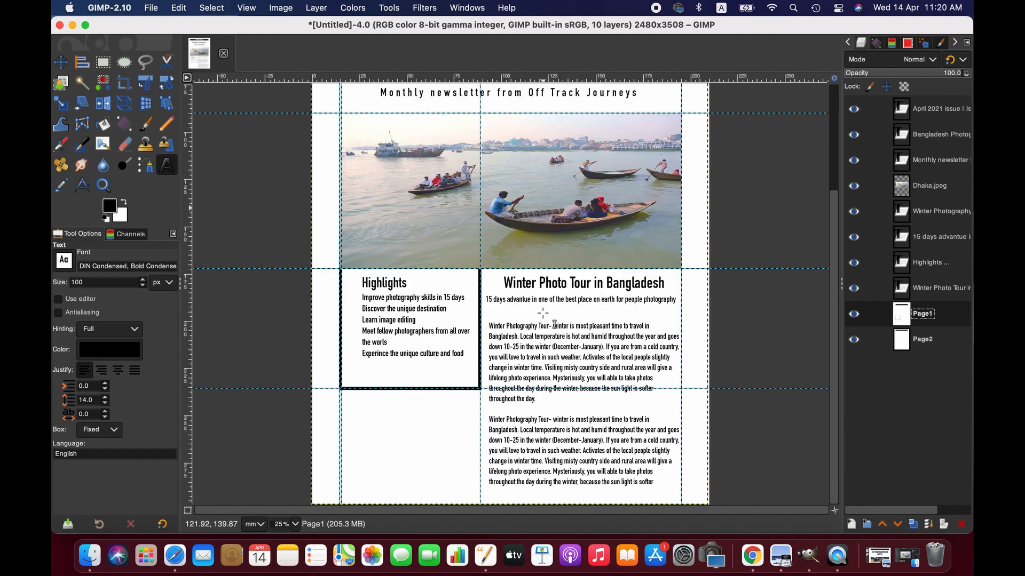
scroll(557, 321, "up", 1)
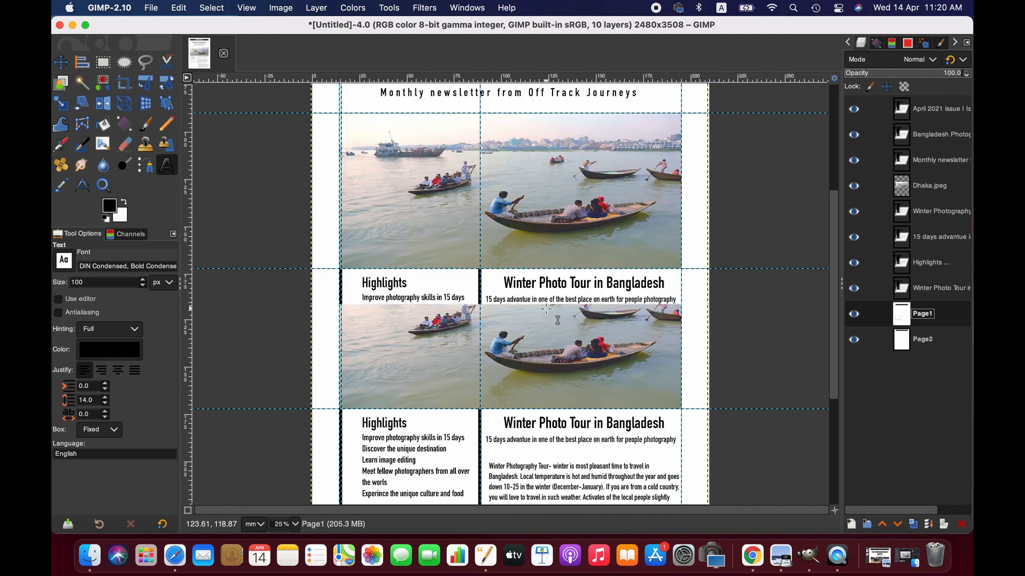
scroll(557, 320, "down", 1)
scroll(555, 319, "down", 1)
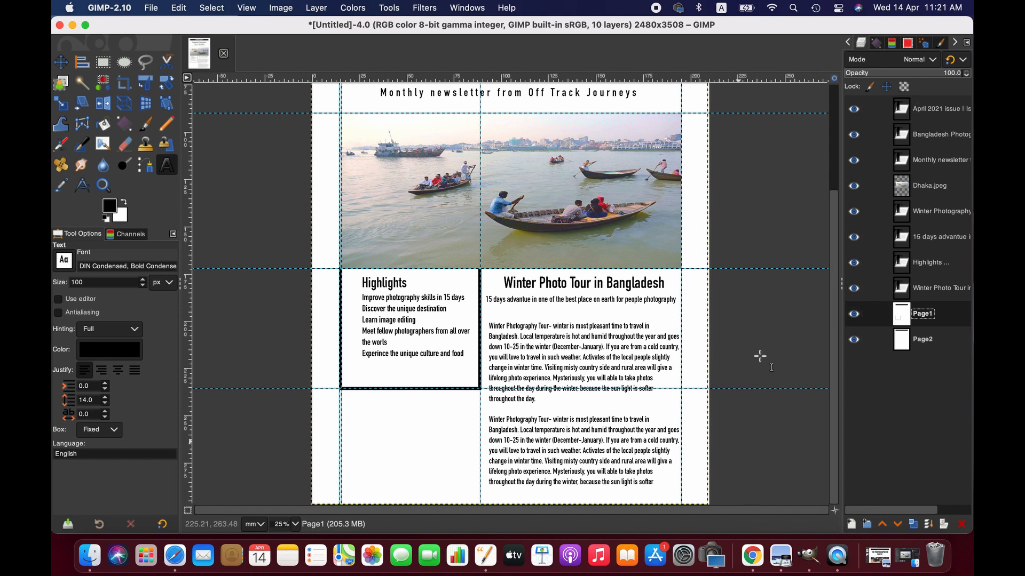
Create a new layer group and raise it above all other layers in the stack
left_click(872, 526)
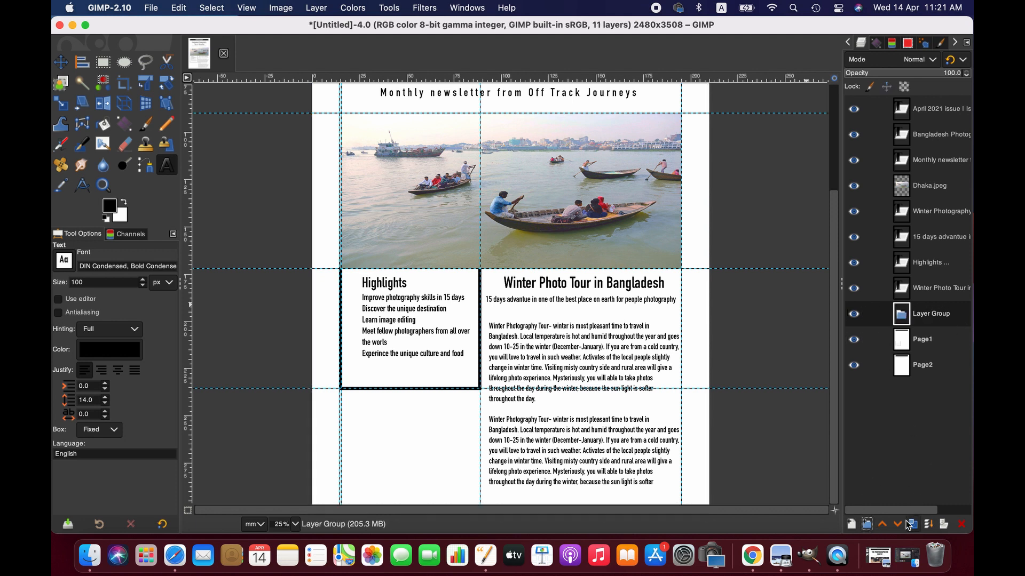
left_click(884, 526)
left_click(883, 526)
left_click(885, 525)
left_click(885, 525)
left_click(884, 526)
left_click(885, 525)
left_click(884, 526)
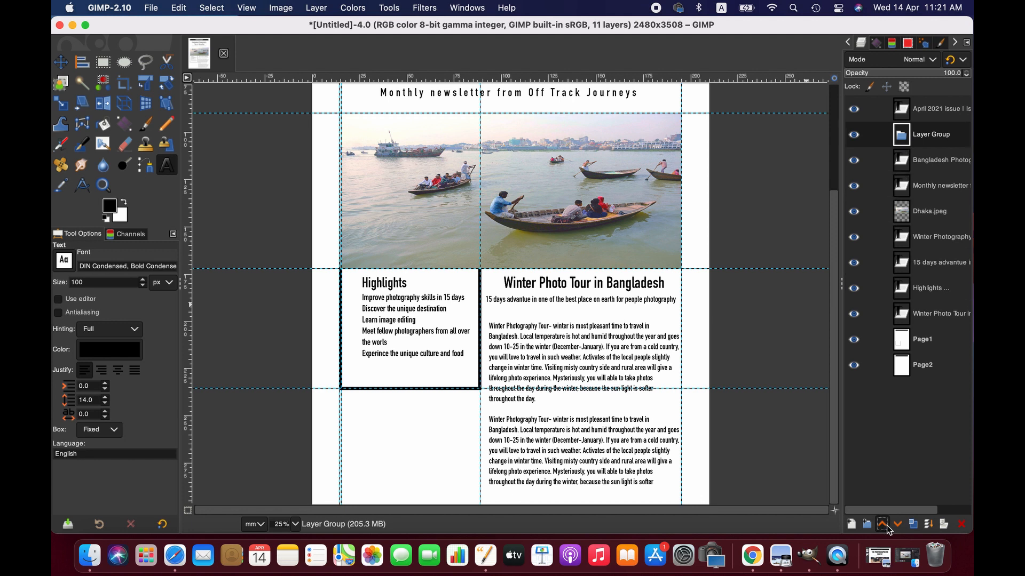
left_click(884, 525)
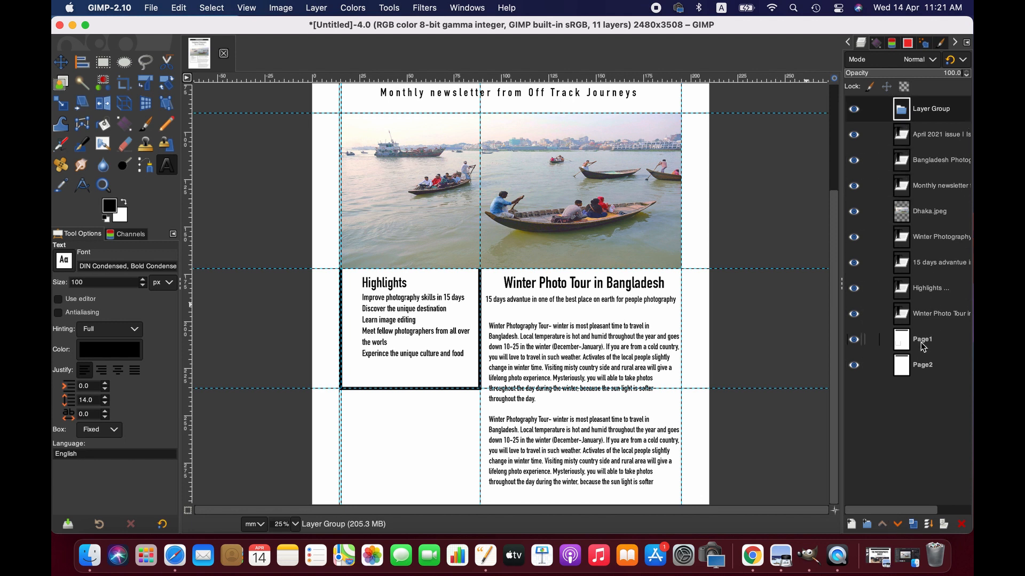
left_click_drag(923, 347, 926, 111)
left_click_drag(938, 290, 932, 124)
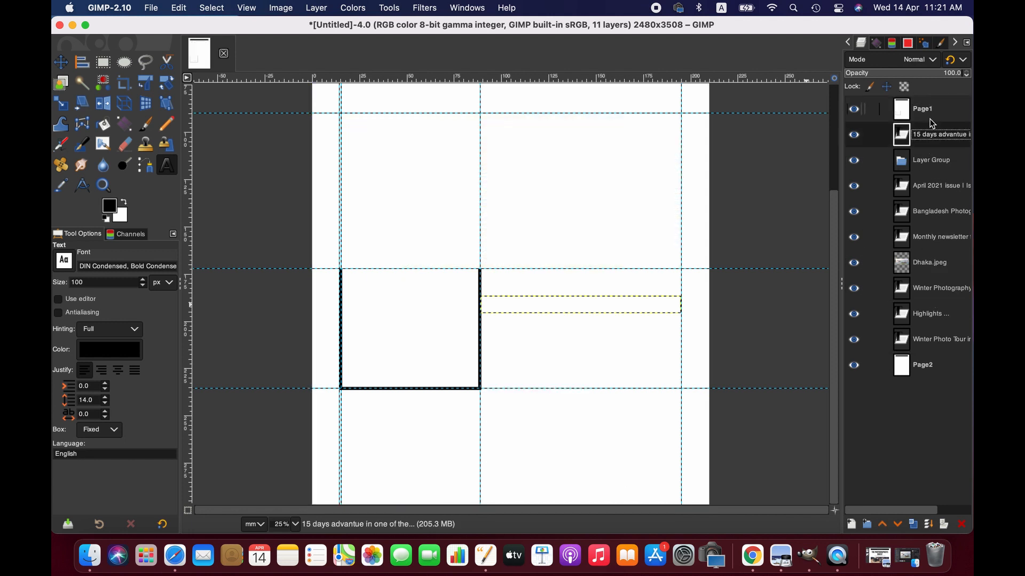
key("super+z")
left_click_drag(936, 292, 927, 125)
key("super+z")
left_click_drag(931, 288, 933, 114)
key("super+z")
key("super+z")
key("super+z")
Move Page1 and all of the first page's text and photo layers into the layer group, then collapse the group
left_click_drag(932, 336, 950, 110)
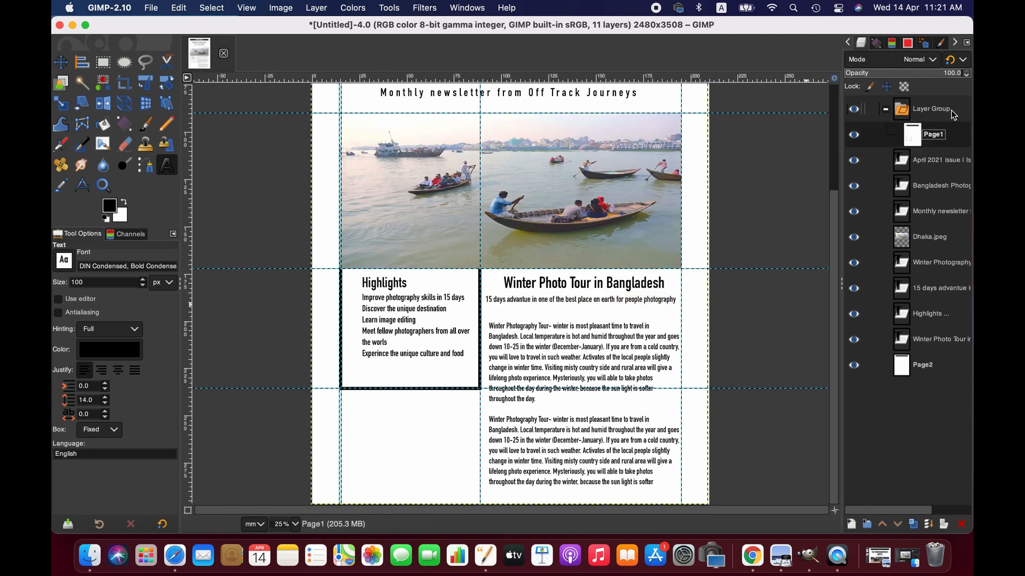
left_click_drag(934, 161, 945, 147)
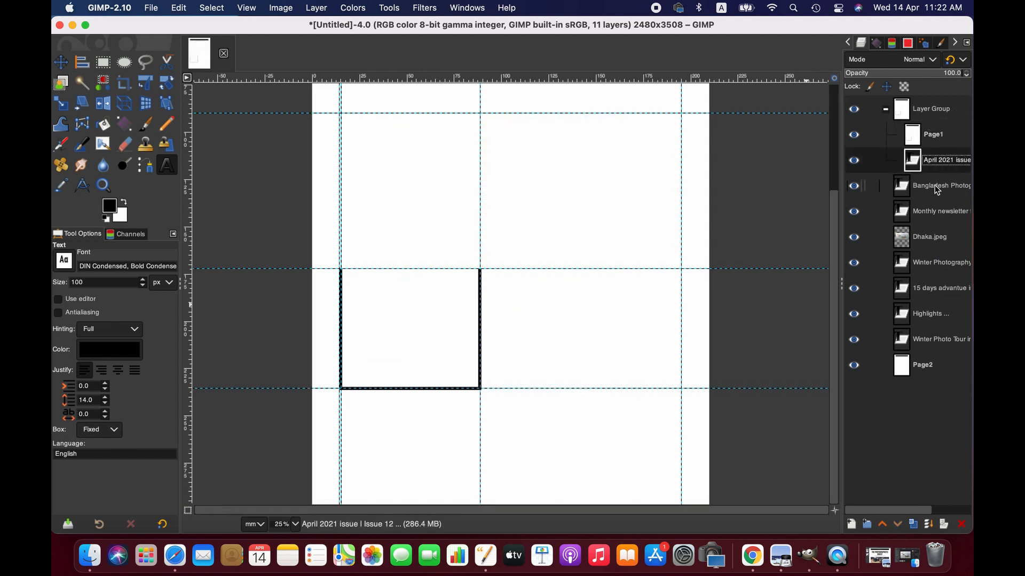
left_click_drag(935, 186, 945, 172)
left_click_drag(935, 212, 944, 198)
left_click_drag(934, 237, 944, 224)
left_click_drag(933, 263, 944, 251)
left_click_drag(933, 289, 945, 276)
left_click_drag(933, 313, 945, 302)
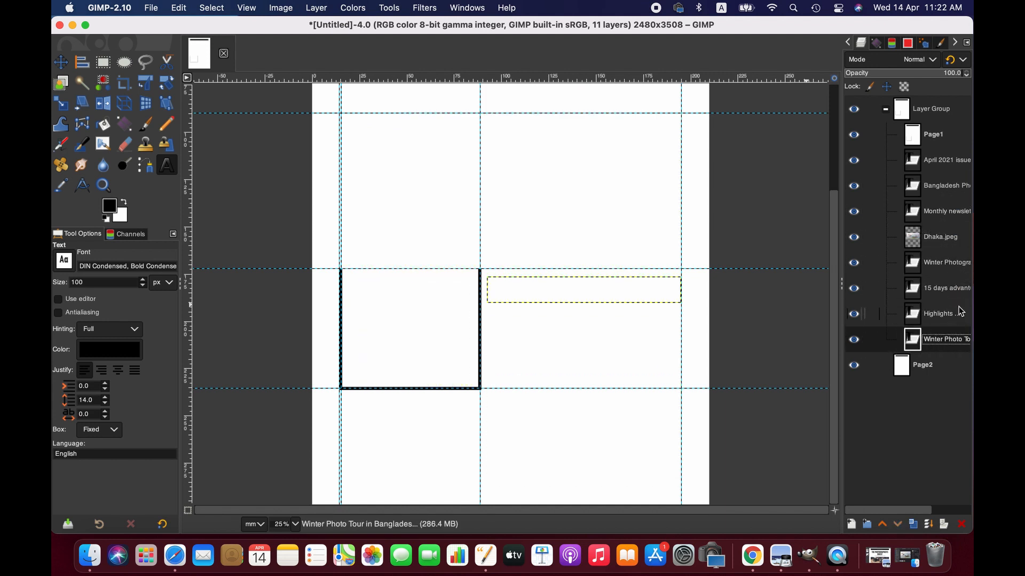
left_click_drag(933, 340, 945, 328)
left_click(886, 109)
left_click(907, 111)
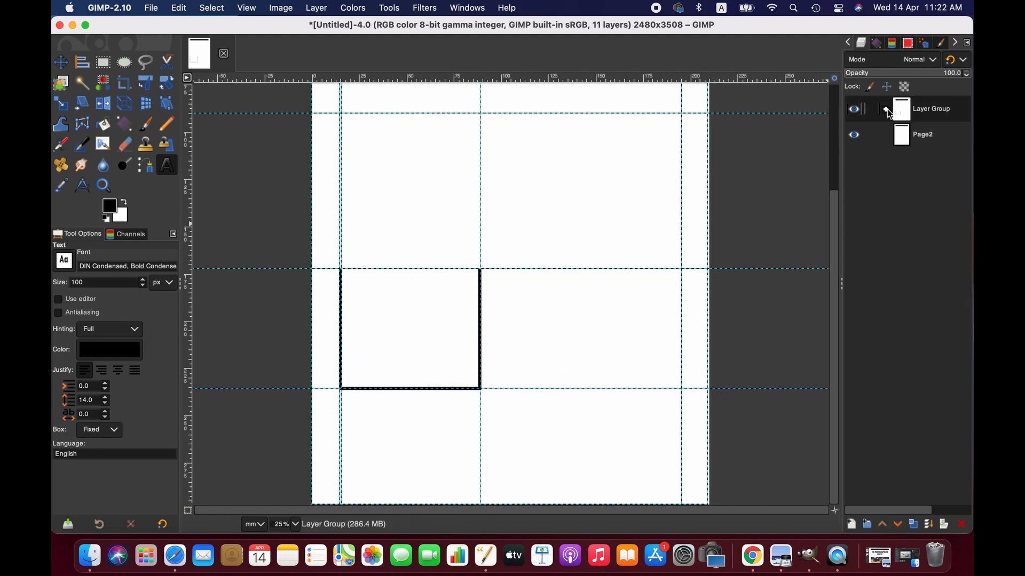
Raise the Bangladesh Photography, April 2021 issue, Monthly newsletter and Dhaka.jpeg layers above Page1 inside the layer group
left_click(886, 109)
left_click_drag(834, 253, 843, 173)
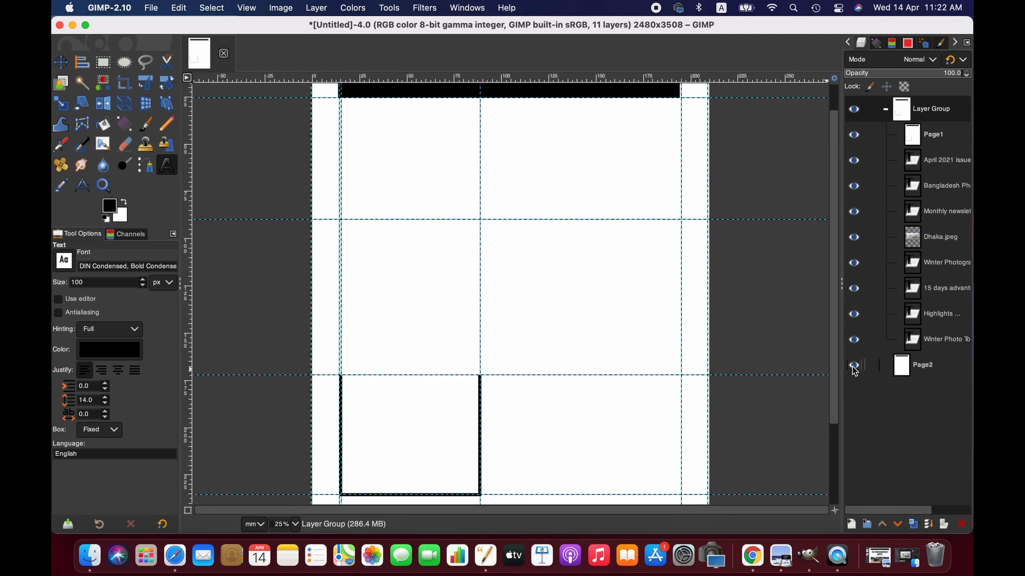
left_click(945, 160)
left_click(947, 187)
left_click(882, 524)
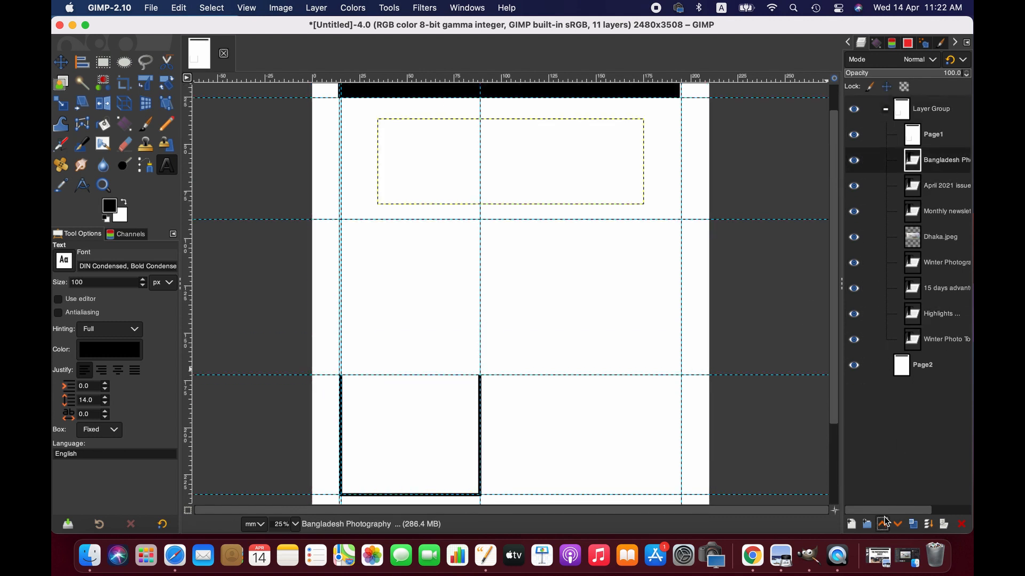
left_click(882, 524)
left_click(955, 186)
left_click(882, 524)
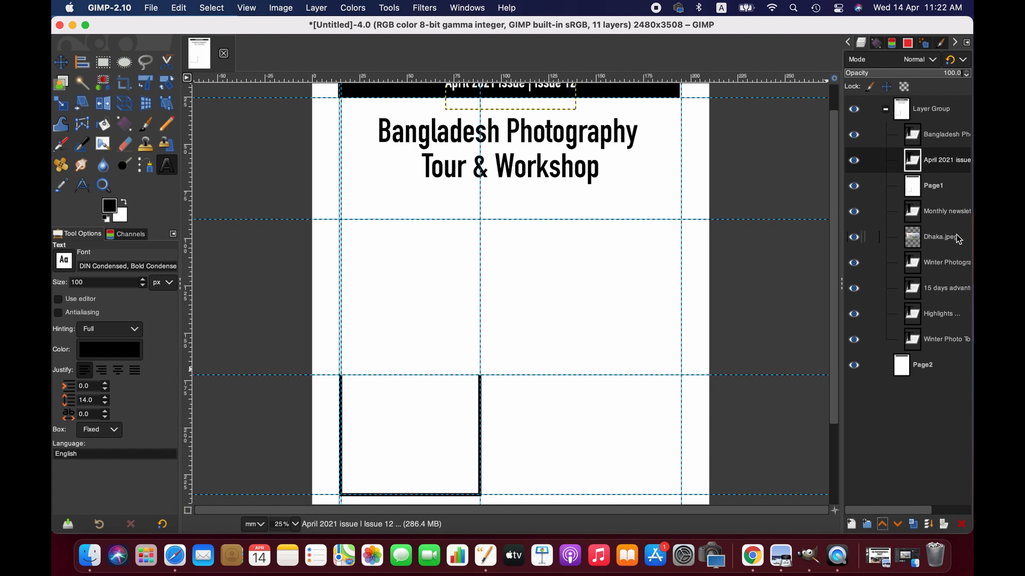
left_click(947, 212)
left_click(882, 524)
left_click(945, 237)
left_click(882, 525)
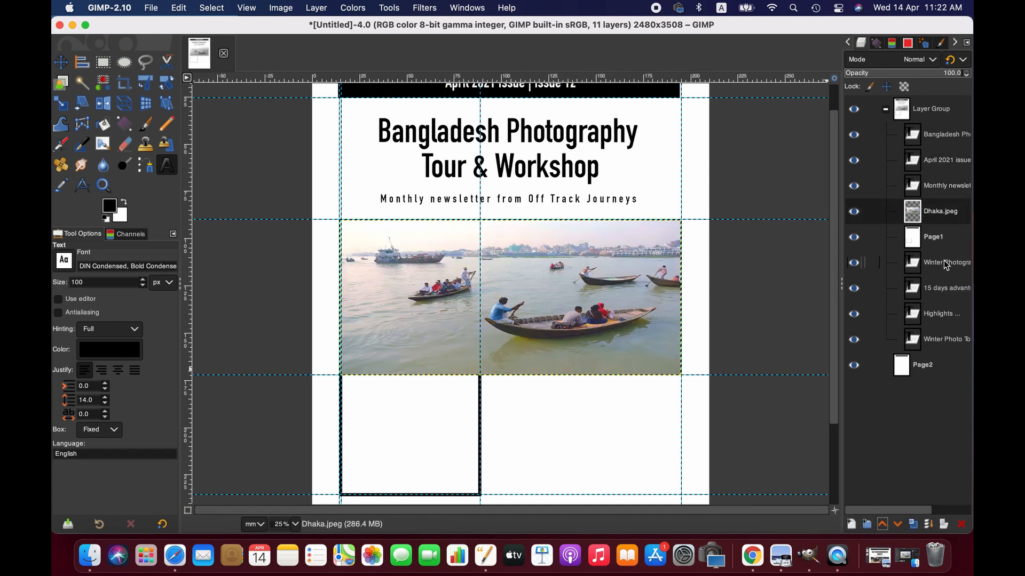
Raise the Winter Photography article, "15 days advantue", Highlights and Winter Photo Tour heading layers above Page1 in the group
left_click(947, 265)
left_click(882, 524)
left_click(944, 288)
left_click(882, 524)
left_click(944, 314)
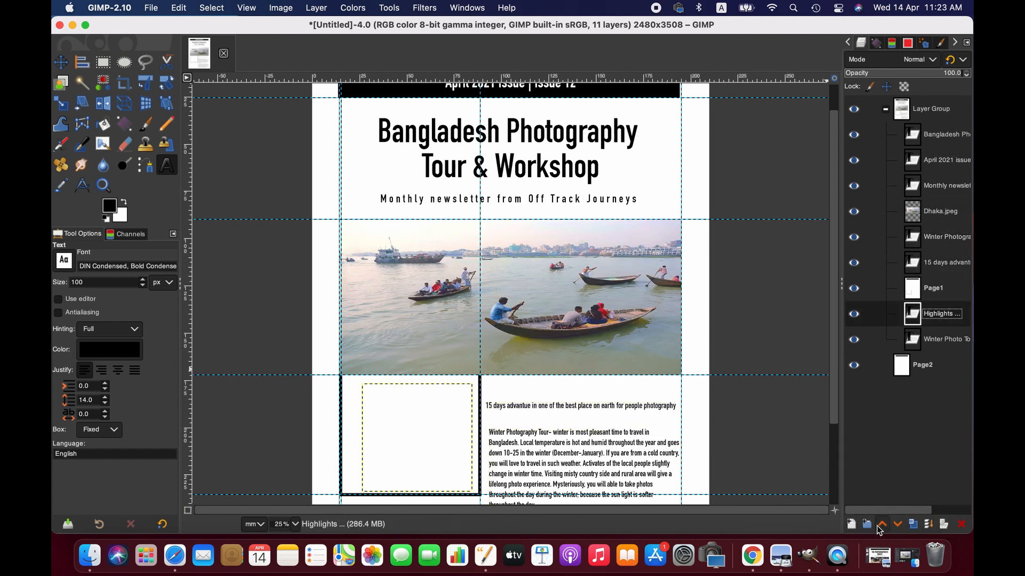
left_click(882, 524)
left_click(944, 340)
left_click(881, 525)
Collapse and hide the first page's layer group, and select the Page2 layer
left_click(885, 109)
left_click(919, 111)
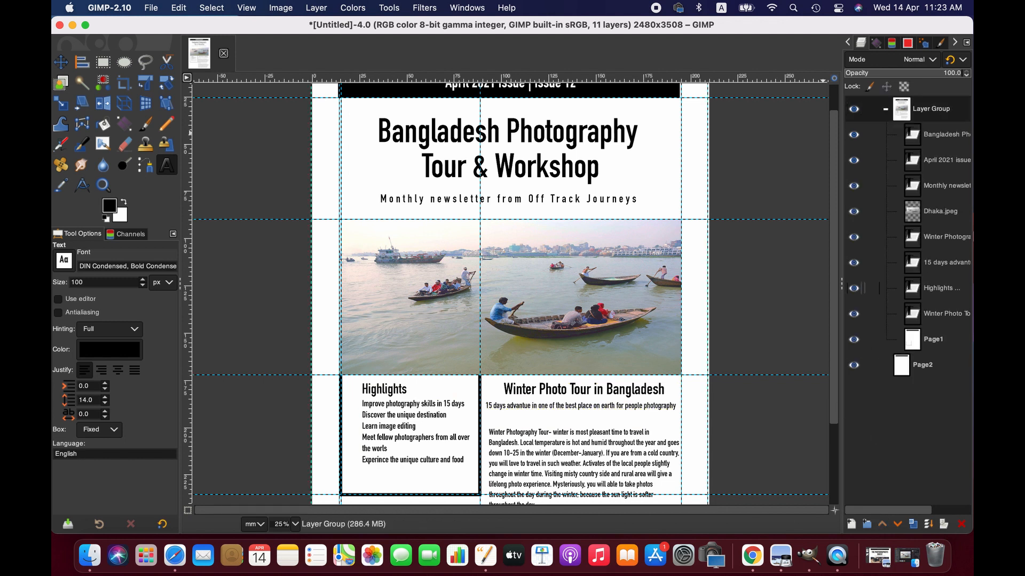
left_click(886, 109)
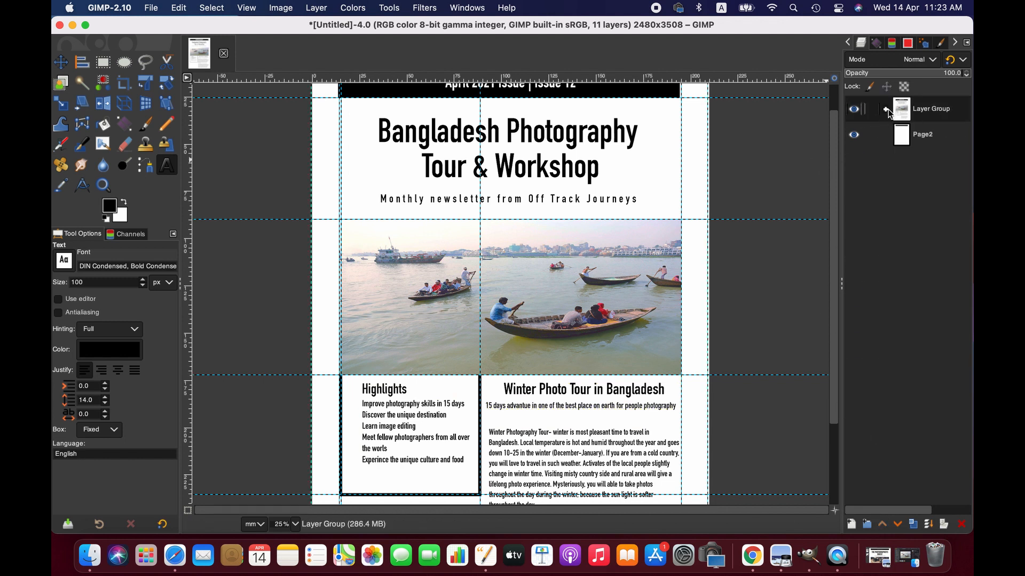
left_click(854, 111)
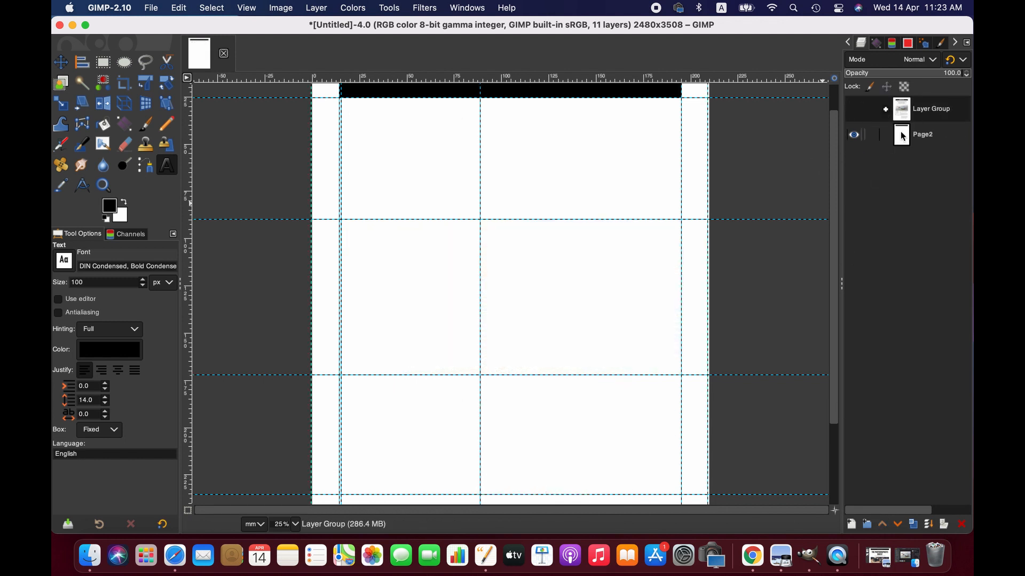
left_click(918, 144)
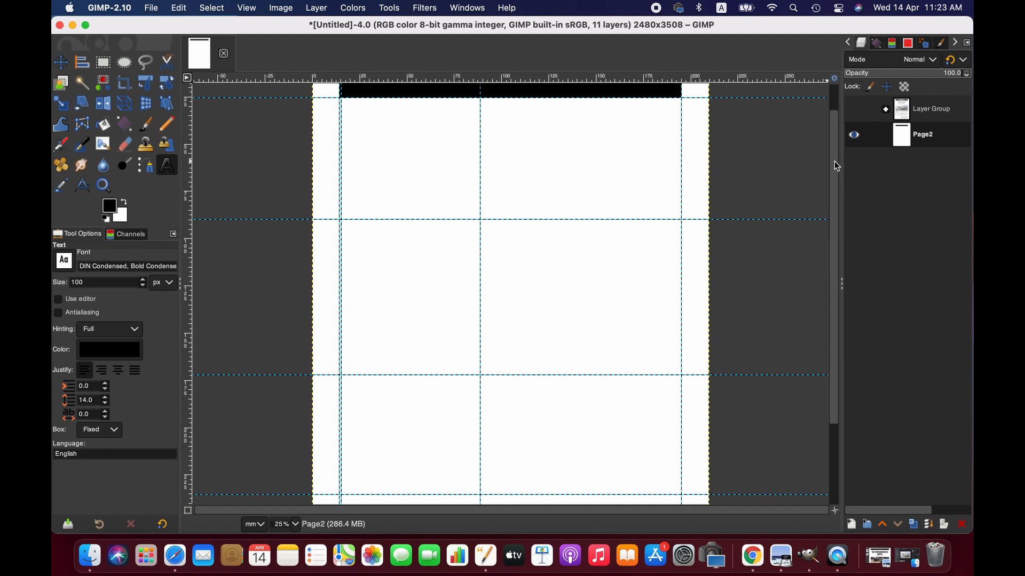
scroll(836, 159, "up", 3)
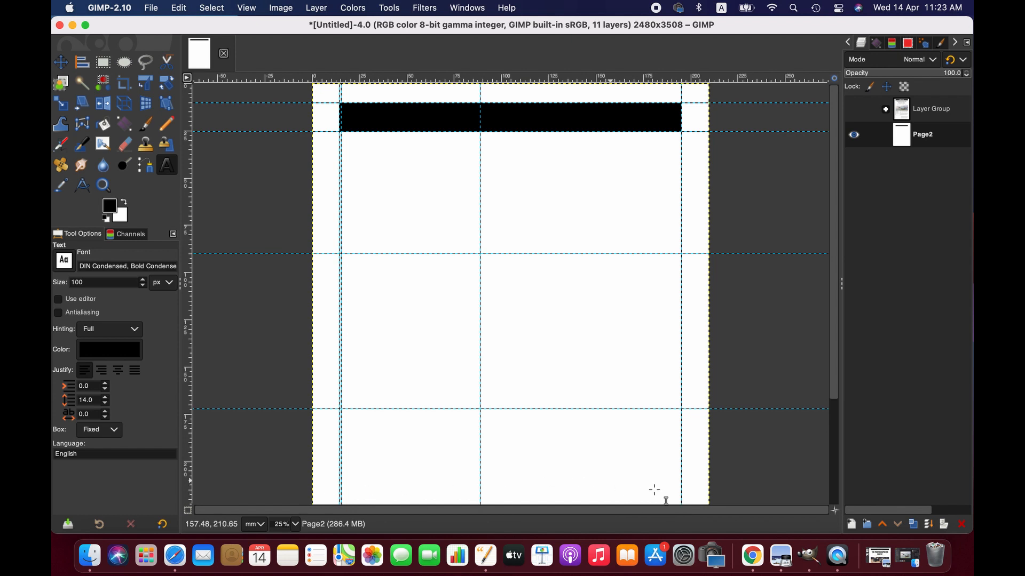
scroll(492, 427, "down", 5)
scroll(493, 415, "up", 5)
scroll(495, 419, "down", 5)
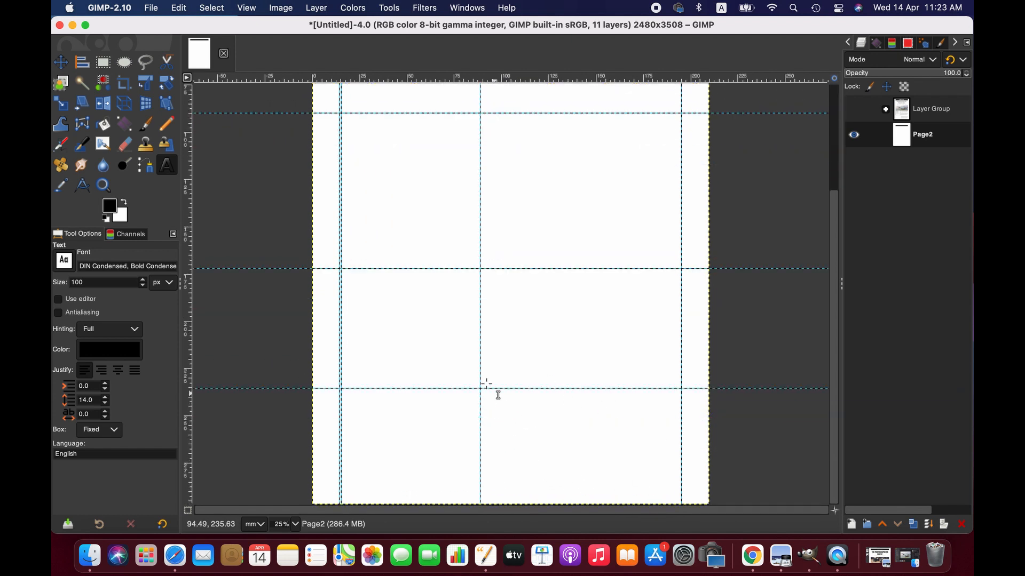
Add a horizontal guide about 108 mm down the second page and a vertical guide about 129 mm from its left edge
scroll(504, 396, "up", 5)
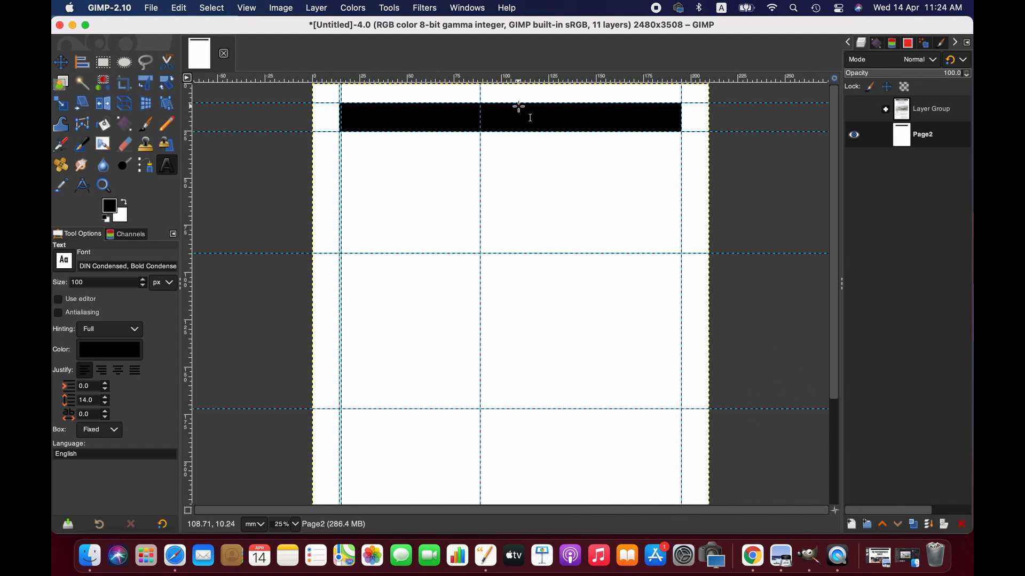
left_click_drag(500, 80, 512, 278)
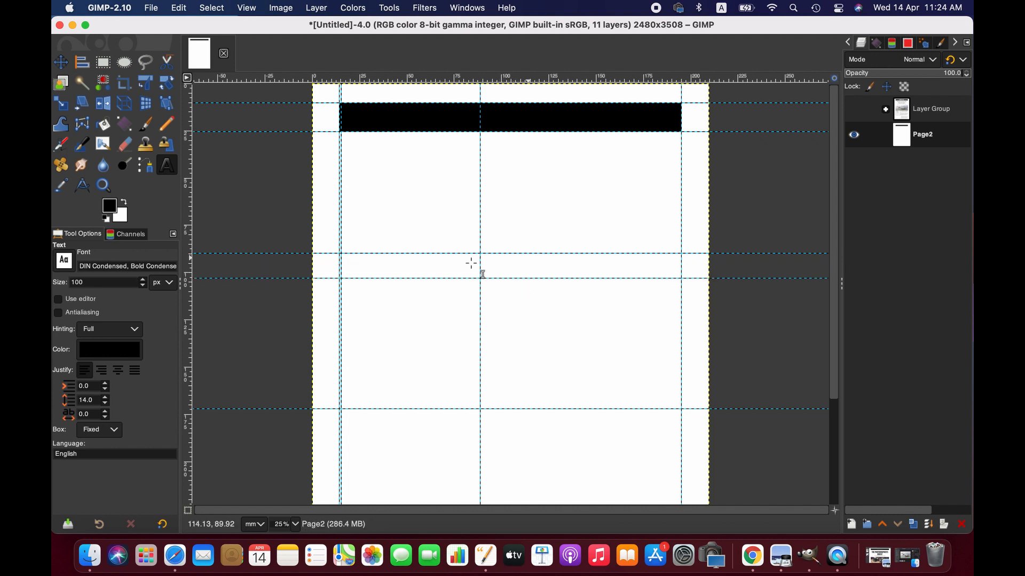
left_click_drag(190, 183, 557, 211)
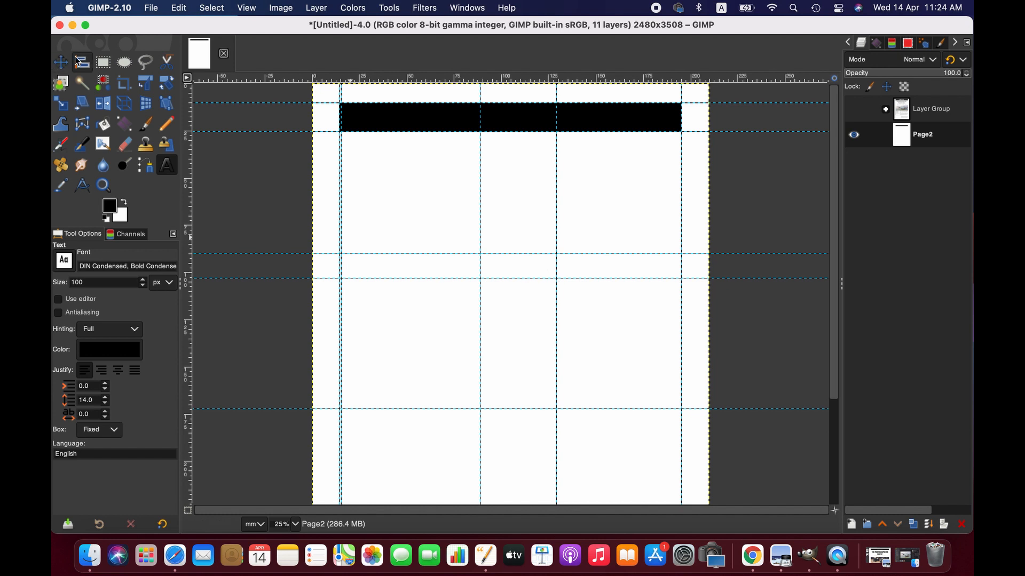
key("m")
left_click_drag(379, 278, 379, 288)
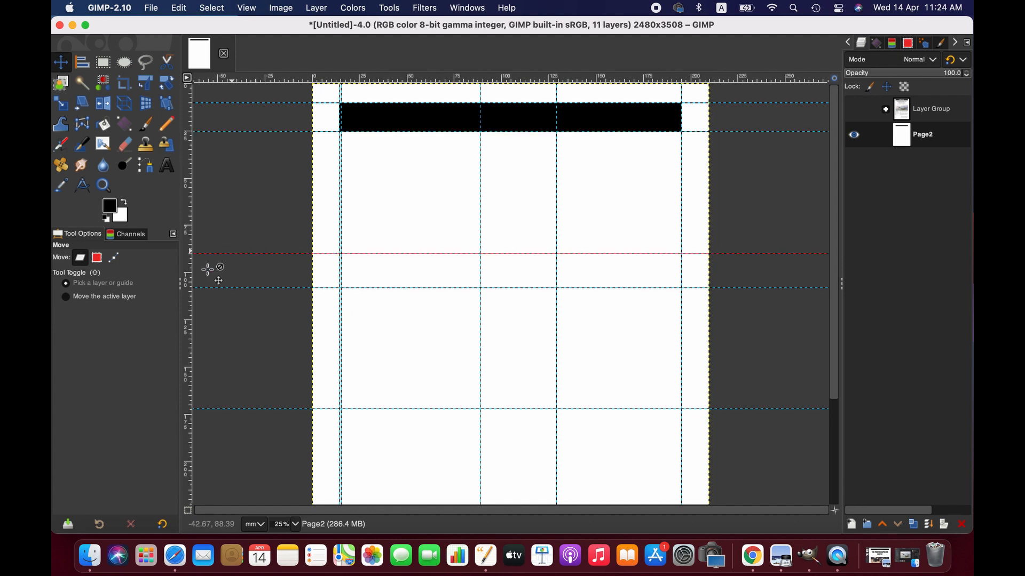
Bring Photography Tour in Asia .JPEG from Finder into the page as a layer and move it to the left margin below the black bar
left_click(90, 555)
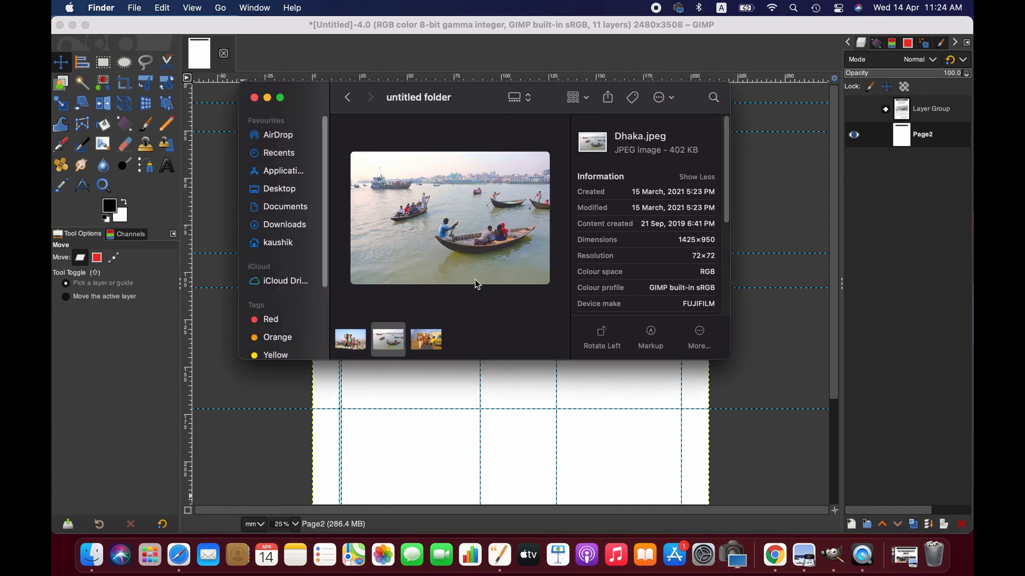
left_click(427, 340)
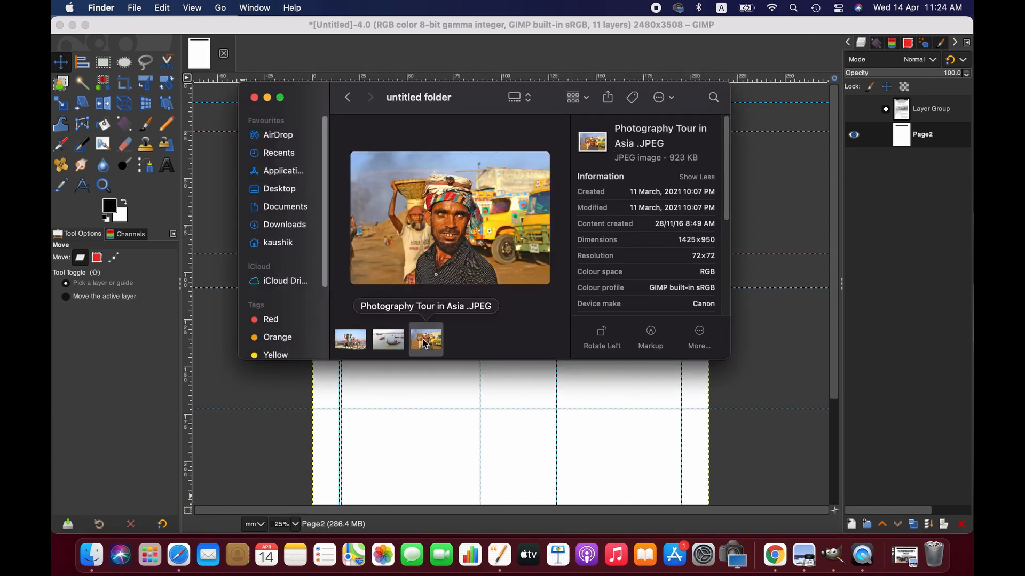
left_click_drag(435, 342, 524, 371)
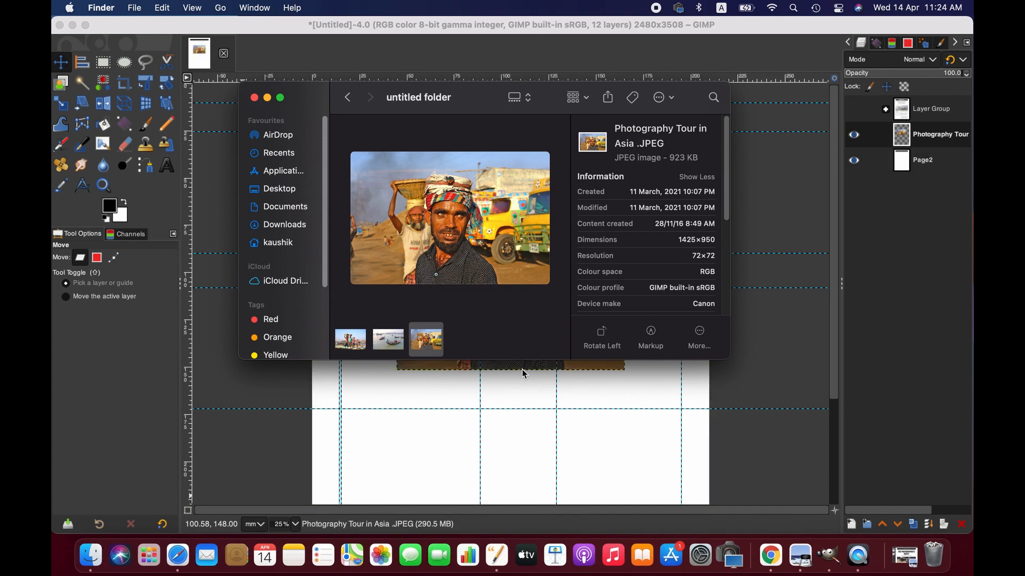
left_click(267, 98)
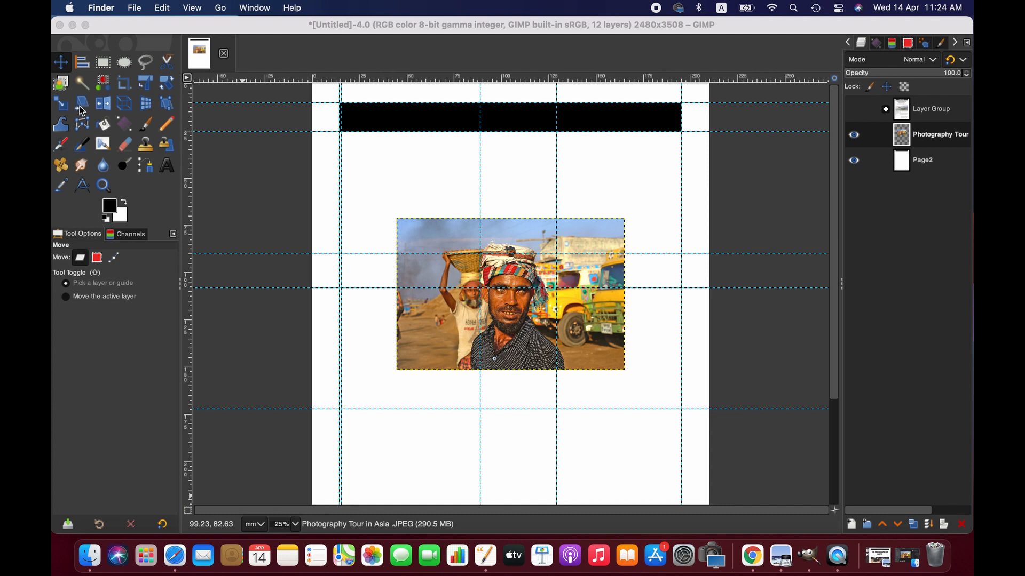
left_click(63, 90)
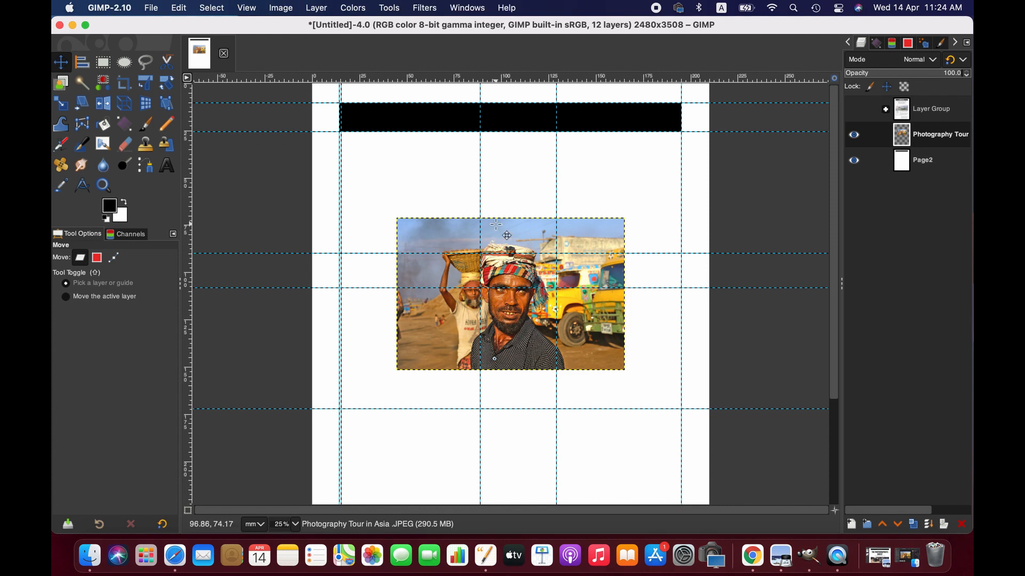
left_click_drag(449, 247, 394, 161)
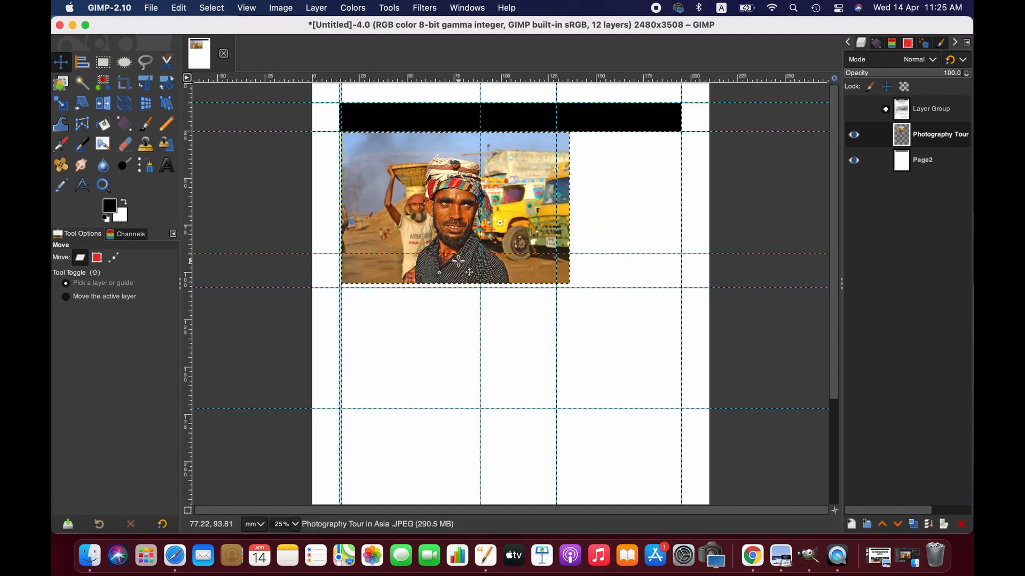
Scale the Photography Tour photo to about 114 × 71 mm so it spans from the left margin guide to the 129 mm guide
key("shift+s")
left_click(455, 192)
left_click_drag(568, 283, 555, 280)
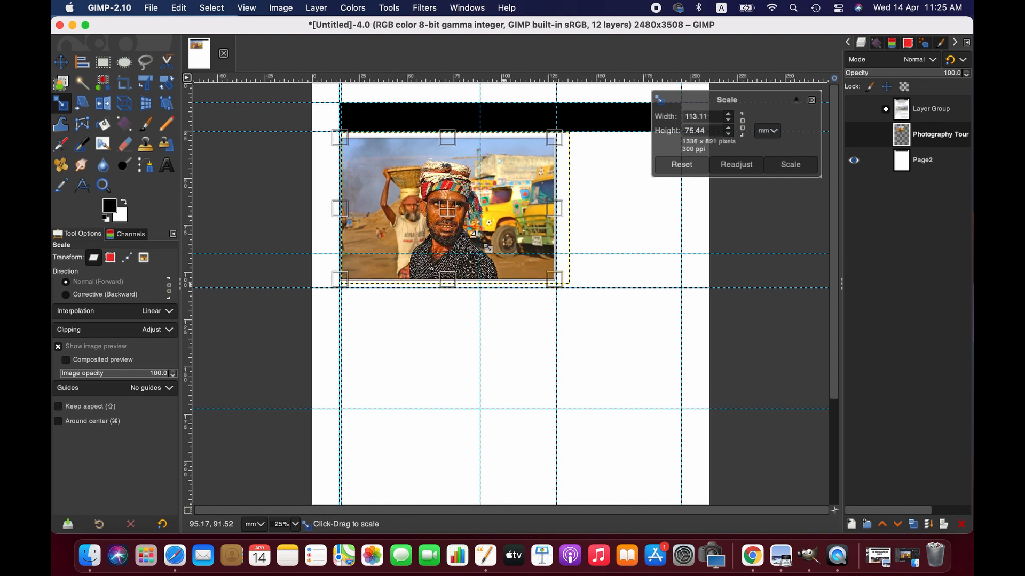
left_click_drag(447, 280, 447, 277)
left_click_drag(447, 137, 447, 139)
left_click_drag(555, 209, 557, 209)
left_click_drag(340, 209, 341, 209)
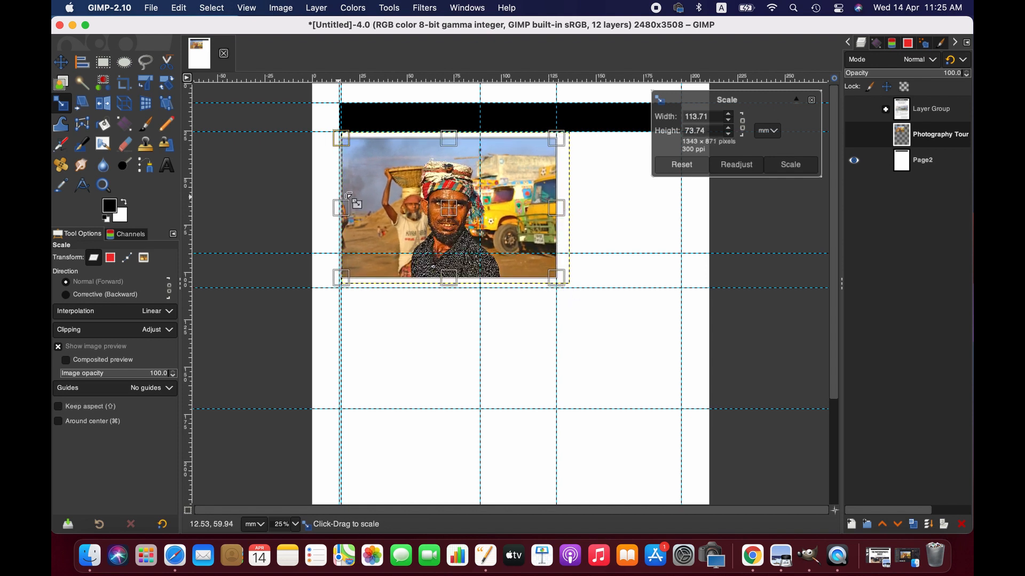
left_click_drag(448, 139, 449, 142)
left_click_drag(449, 277, 449, 275)
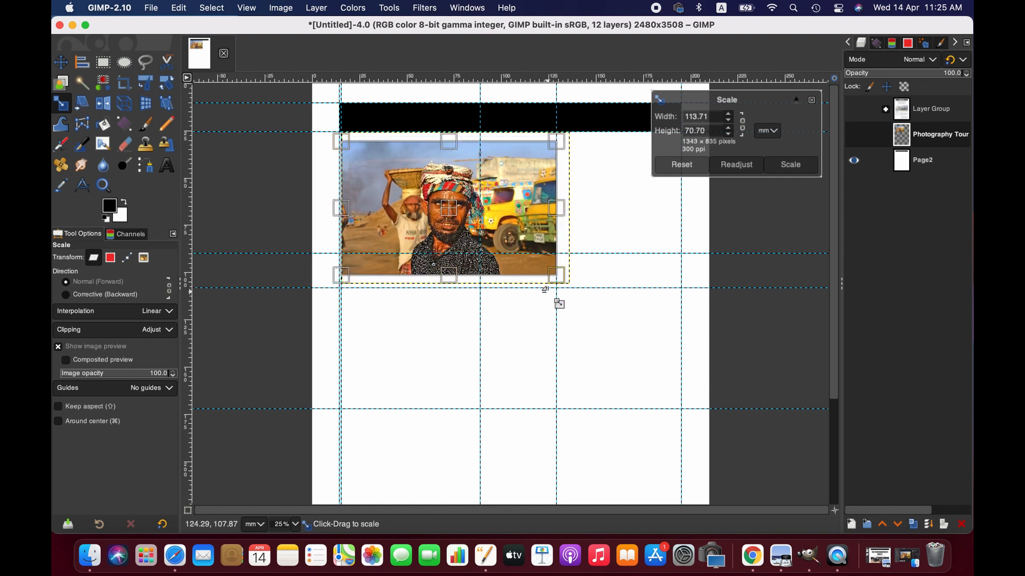
left_click(790, 165)
left_click(454, 228)
left_click_drag(341, 209, 340, 209)
left_click(790, 164)
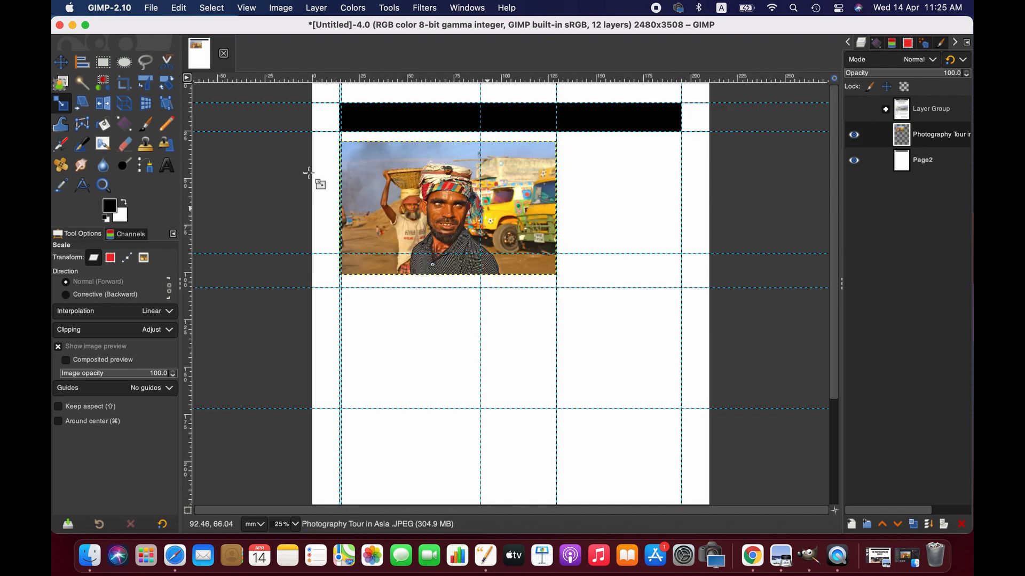
Nudge the Photography Tour photo slightly down to widen the gap below the black bar
key("m")
key("Down")
key("Down")
key("Down")
key("Down")
key("Down")
key("Down")
key("Down")
key("Down")
key("Down")
key("Down")
key("Down")
key("Down")
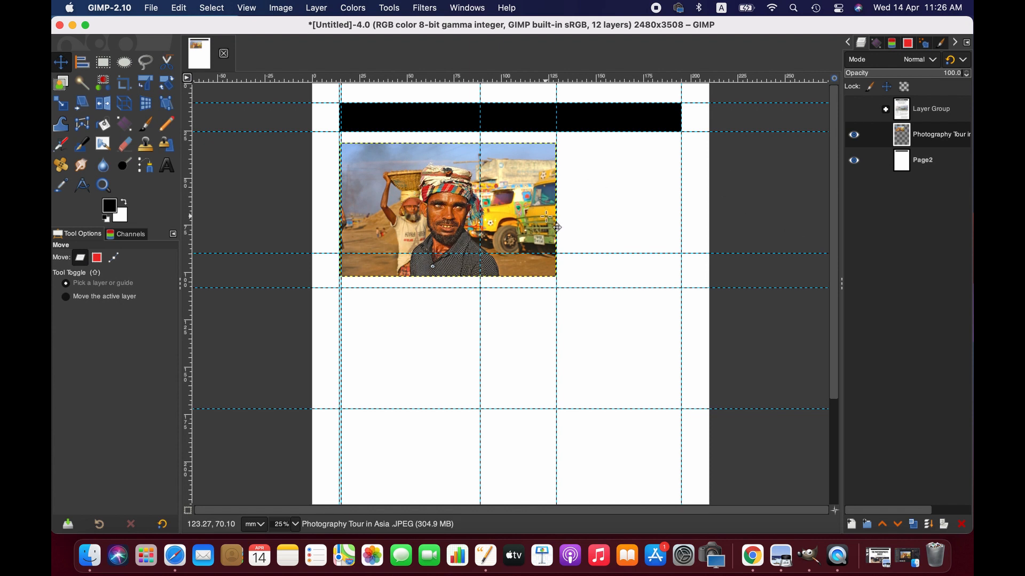
With Page2 selected, transfer the "You are a photographer" paragraph from section 5 in Pages into a GIMP text box right of the photo
left_click(926, 161)
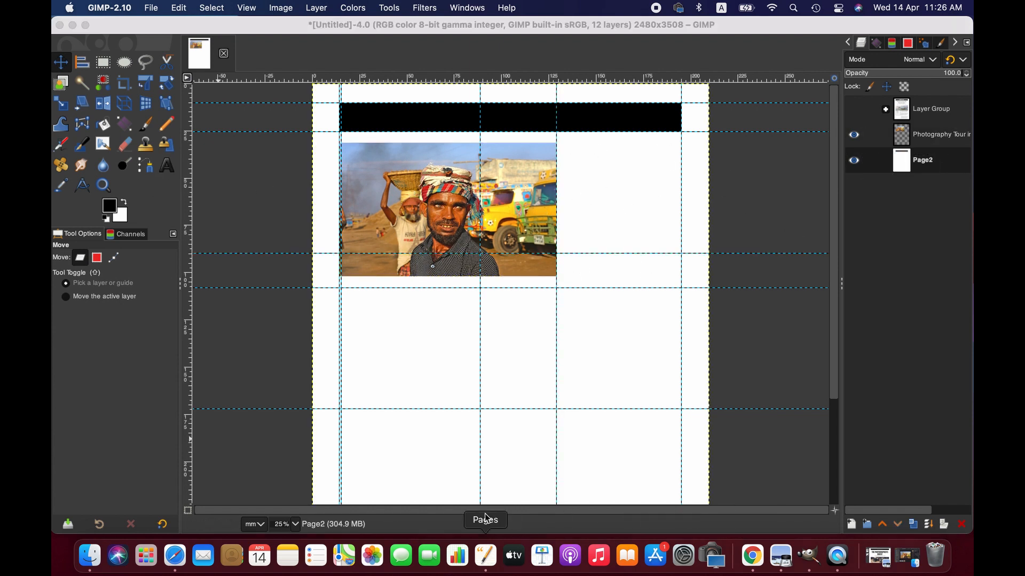
left_click(486, 553)
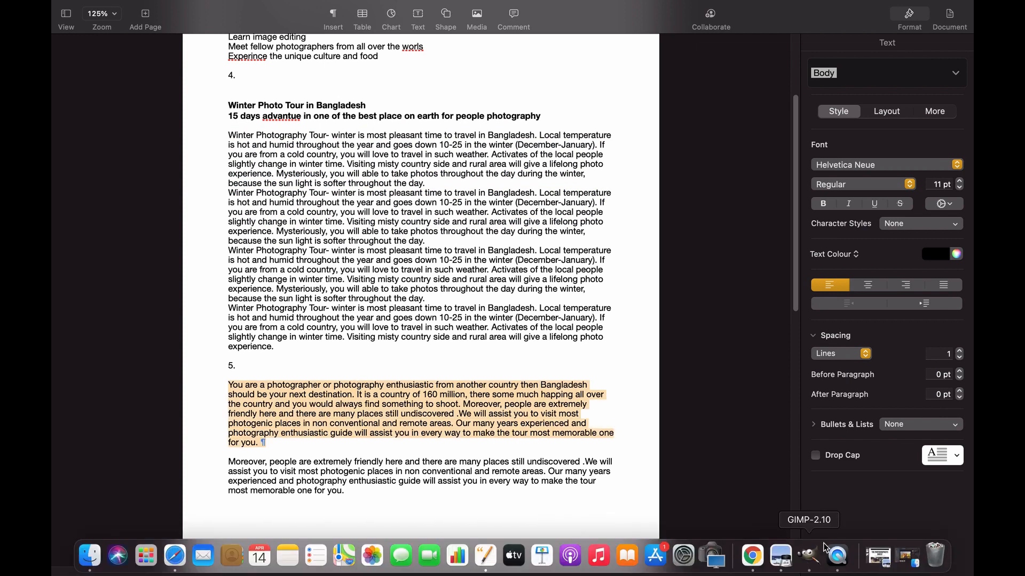
left_click(825, 547)
left_click_drag(552, 138, 685, 292)
key("super+v")
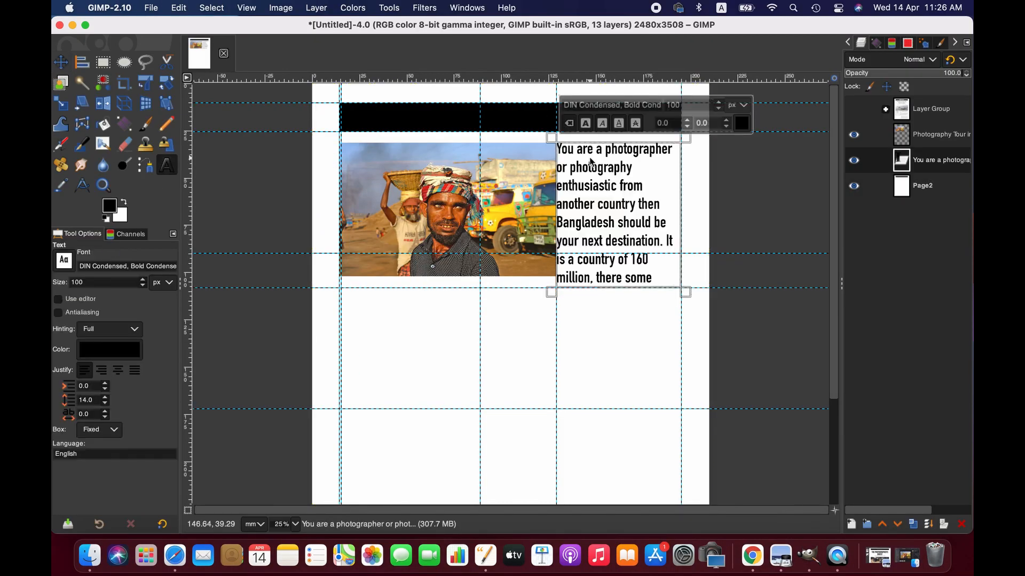
Set the pasted paragraph's font size to 50 px and narrow its text box from the left to leave a gap beside the photo
key("super+a")
double_click(674, 104)
type("50")
key("Return")
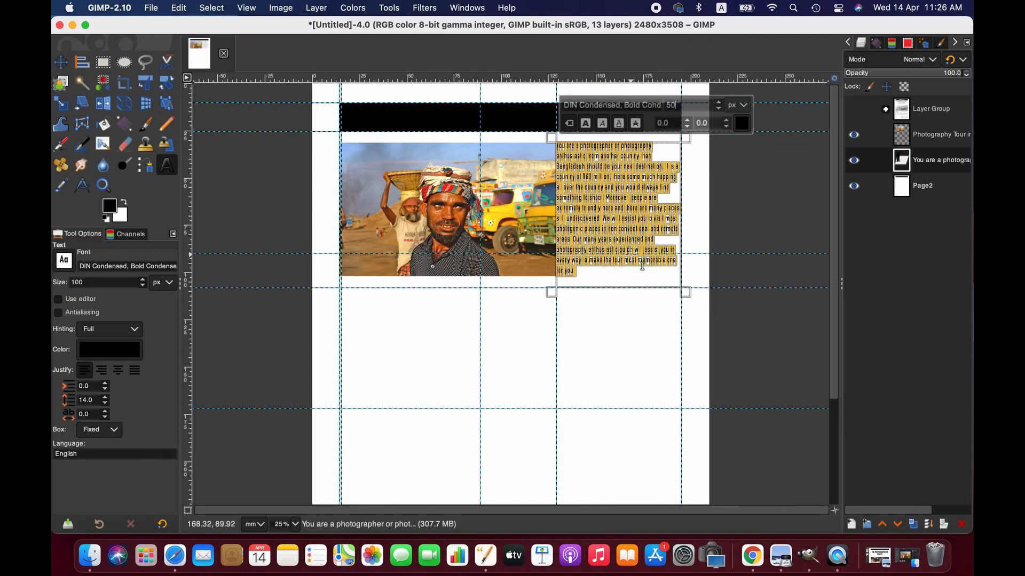
left_click(629, 208)
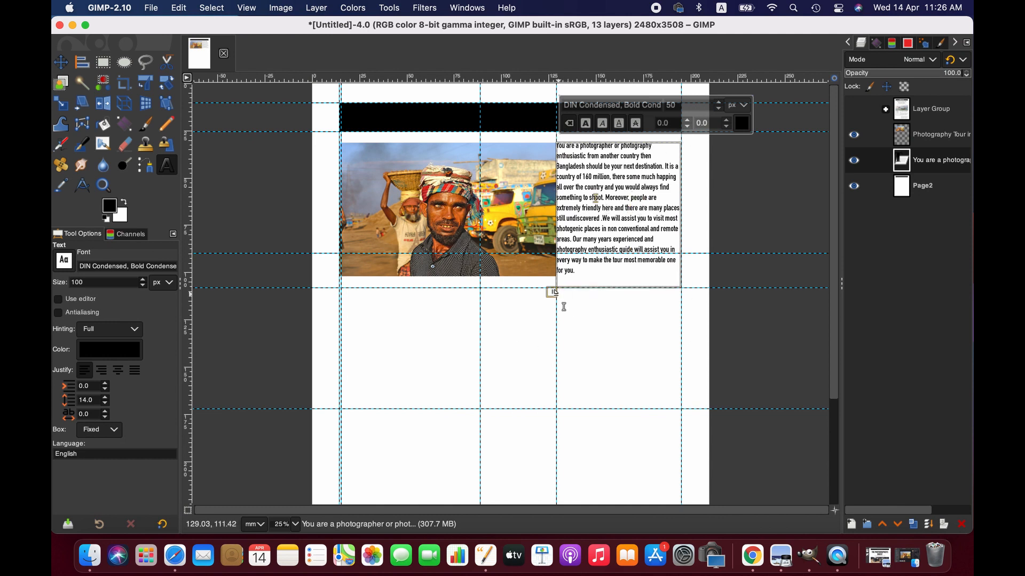
left_click_drag(551, 292, 559, 292)
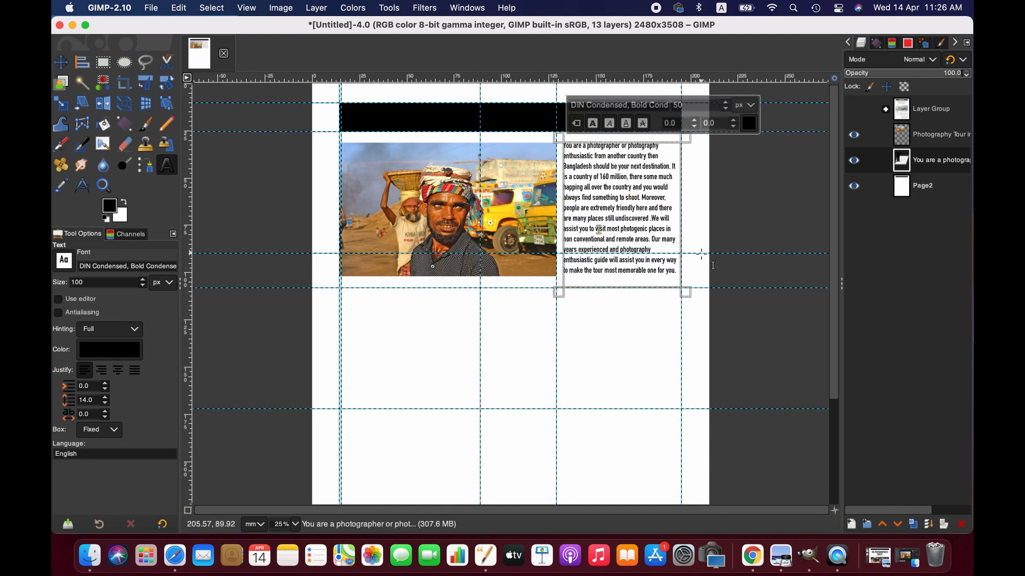
Select the Page2 layer, copy the line "15 Days Adventure in Bangladesh" from section 6 in Pages, and return to GIMP
left_click(933, 187)
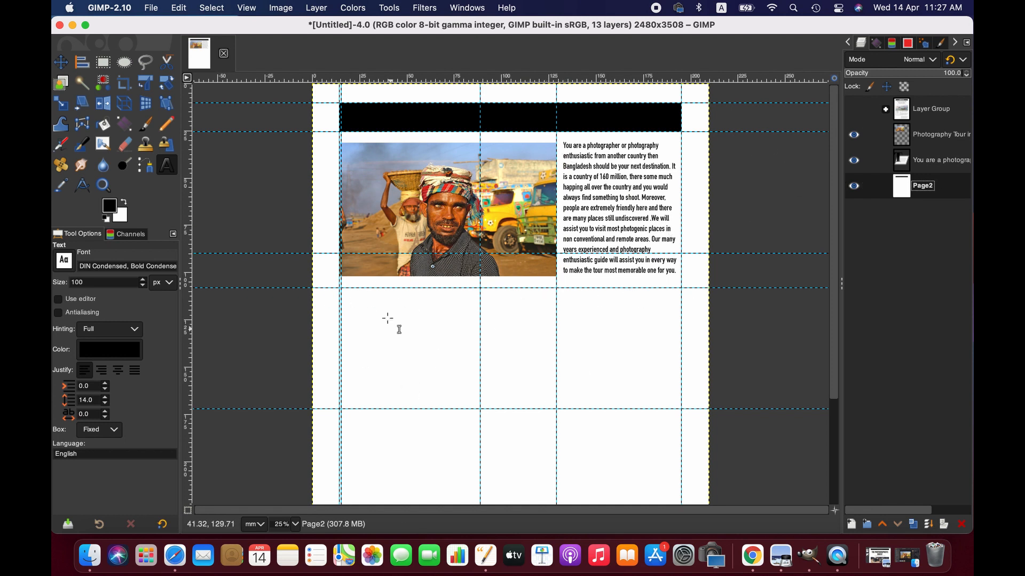
scroll(573, 427, "down", 4)
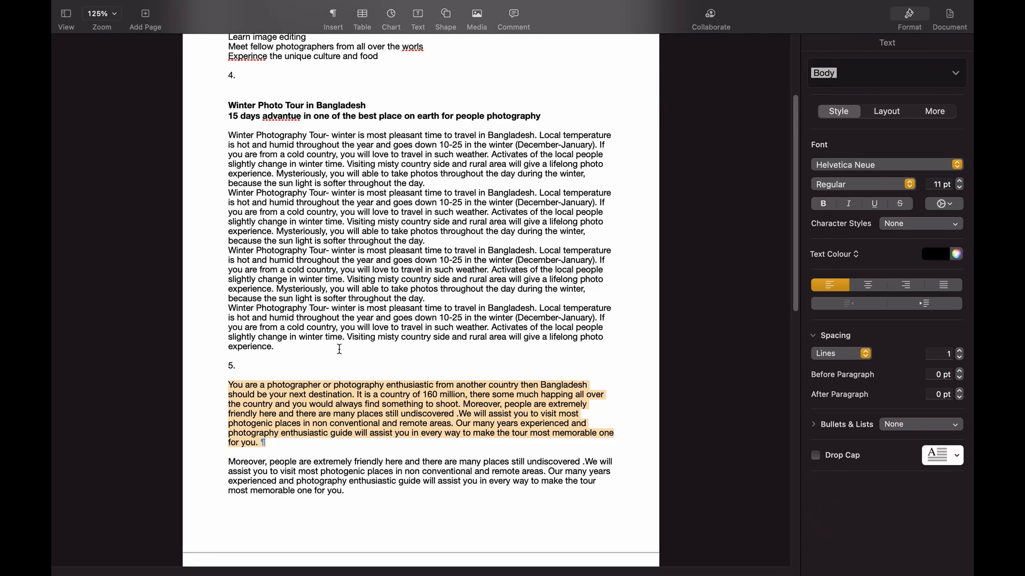
scroll(232, 270, "down", 10)
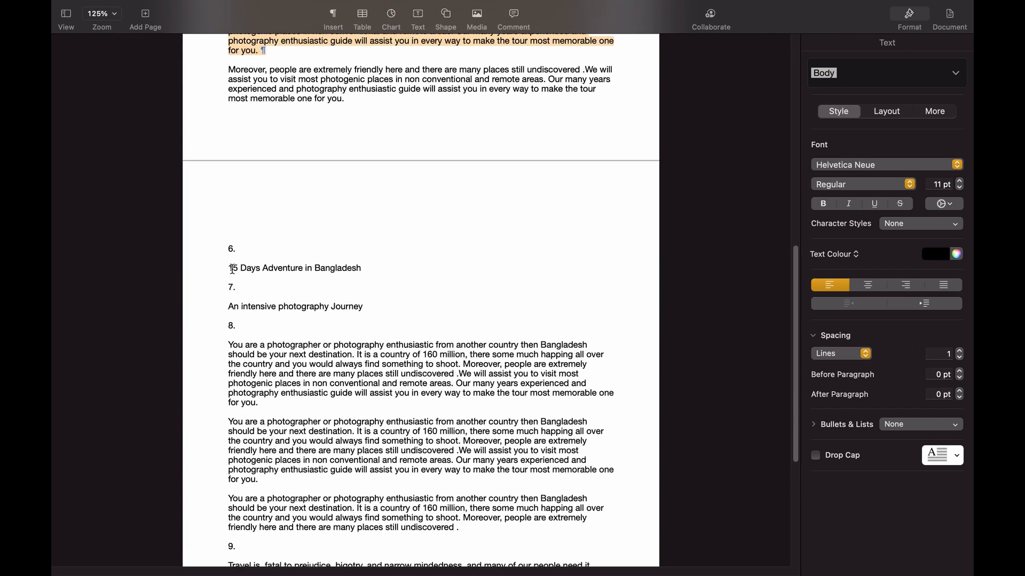
triple_click(232, 270)
key("super+c")
left_click(799, 558)
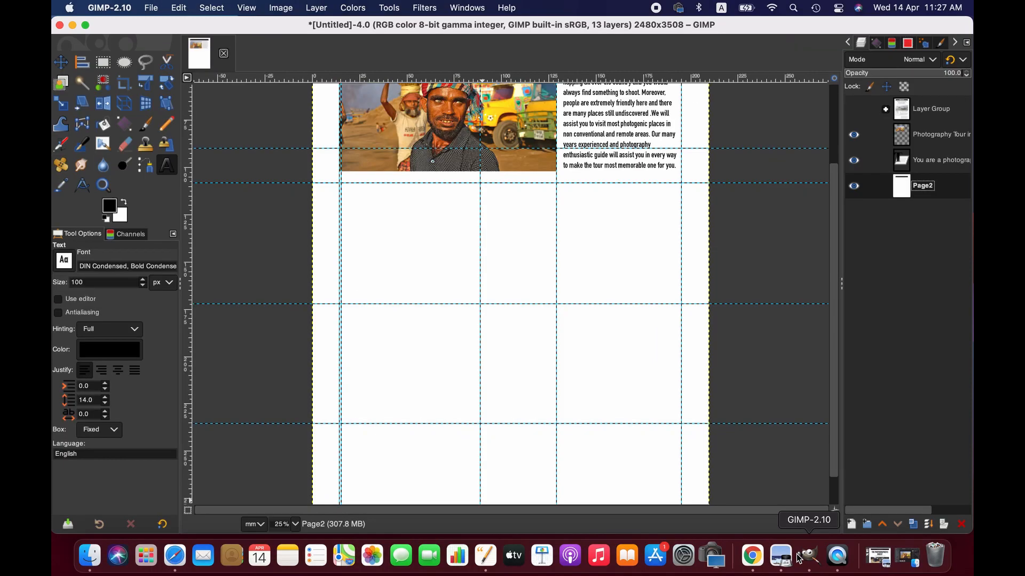
Paste the copied heading into a text box beneath the photo, centre-justify it at 100 px, and shorten the box
left_click_drag(342, 183, 555, 212)
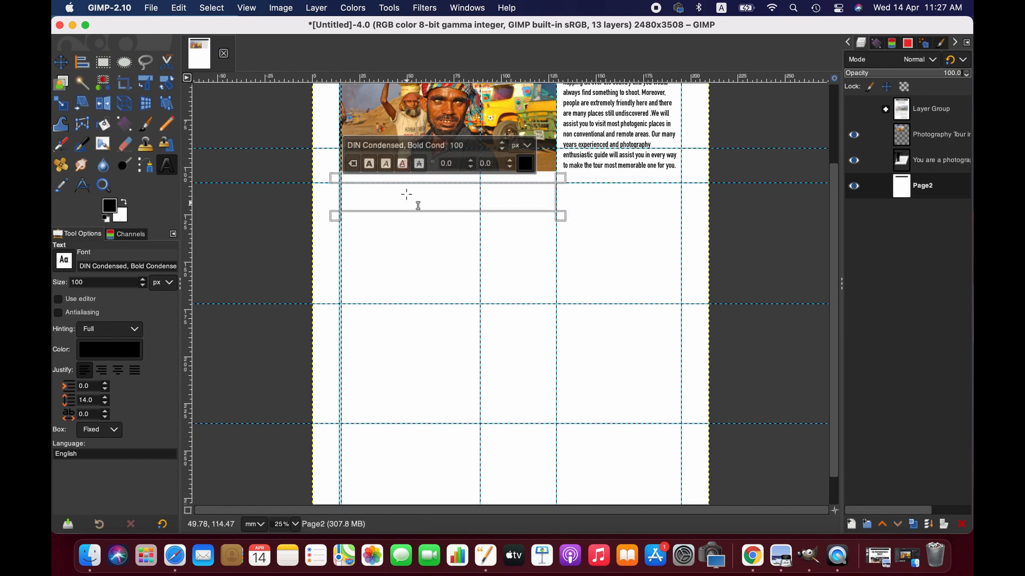
key("super+v")
key("super+a")
left_click(117, 370)
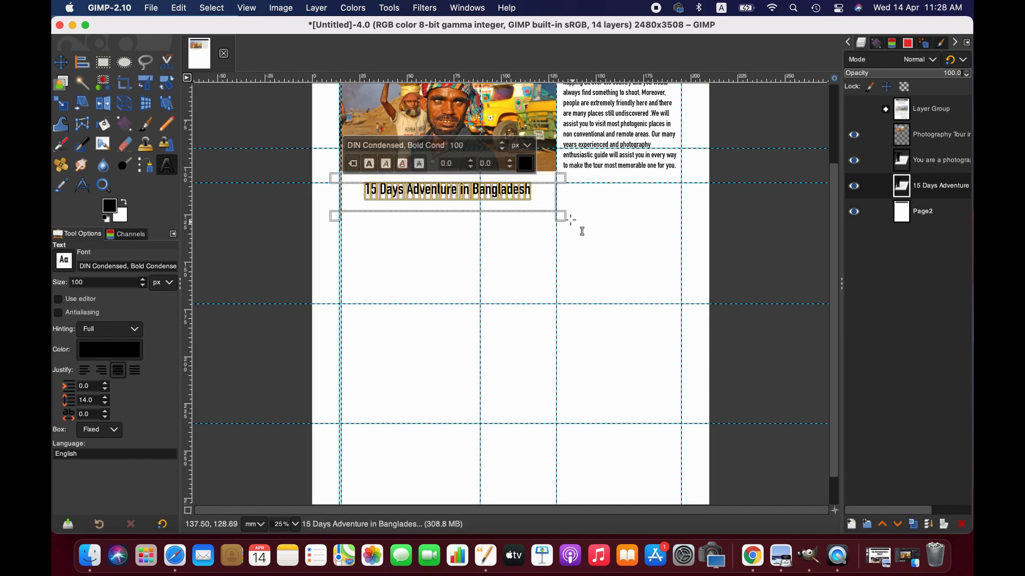
left_click_drag(561, 217, 561, 210)
Copy "An intensive photography Journey" from section 7 in Pages and paste it into a GIMP text box beneath the 15 Days Adventure heading
left_click(486, 556)
triple_click(330, 306)
key("super+c")
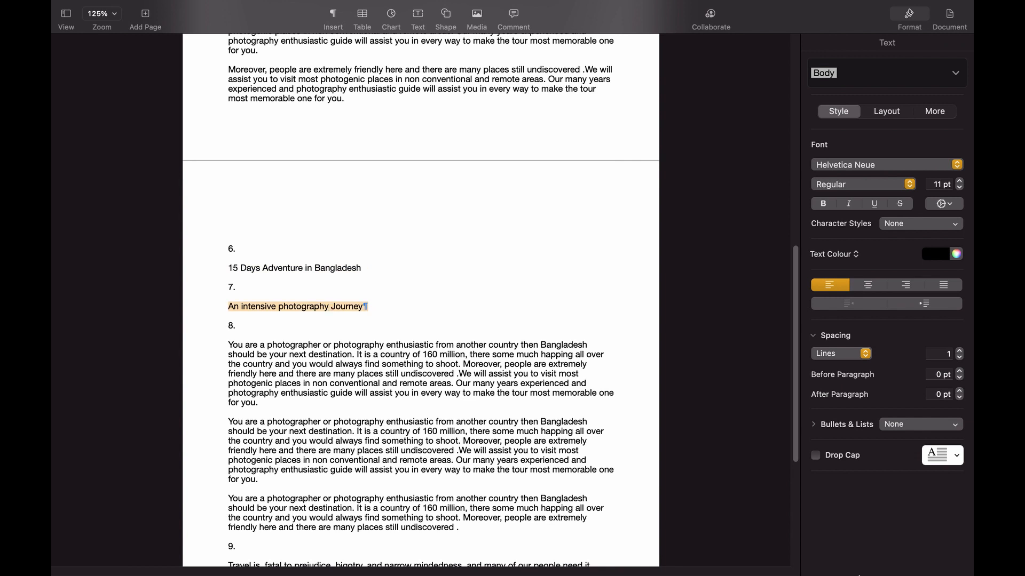
left_click(809, 556)
left_click_drag(365, 209, 556, 225)
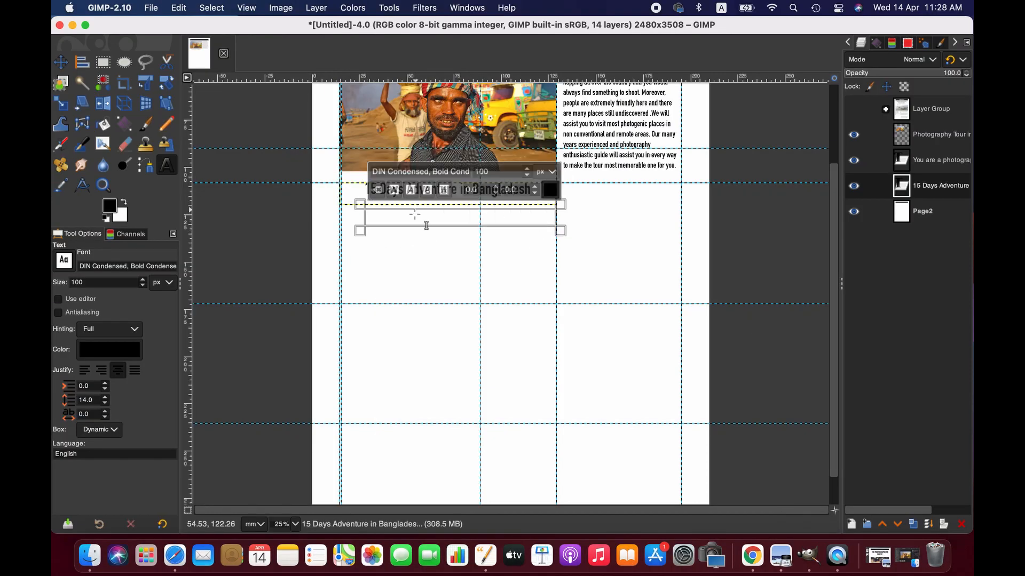
key("super+v")
Set the "An intensive photography Journey" subtitle's font size to 60 px and its letter spacing to 14
key("super+a")
double_click(509, 169)
type("60")
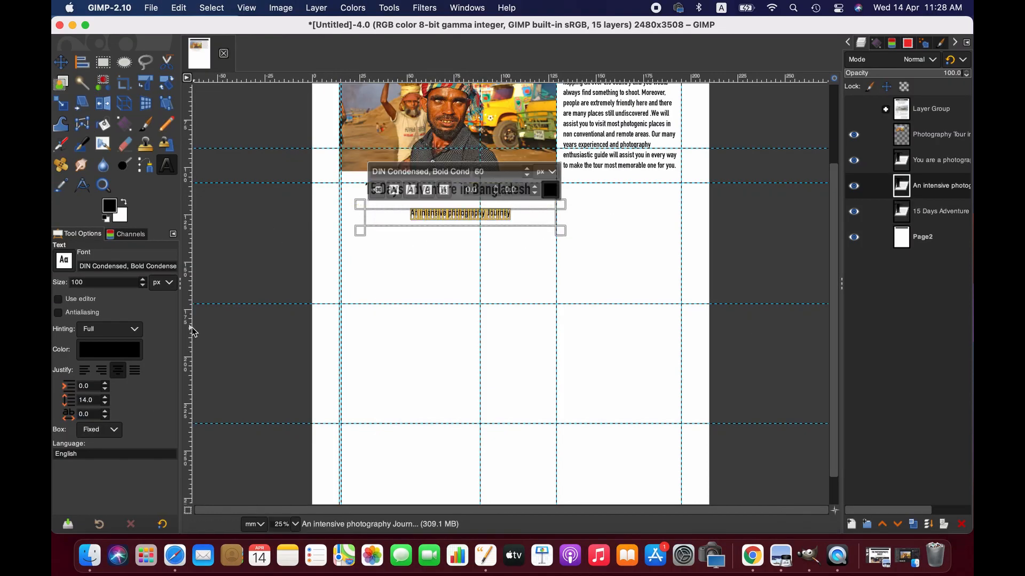
left_click(105, 411)
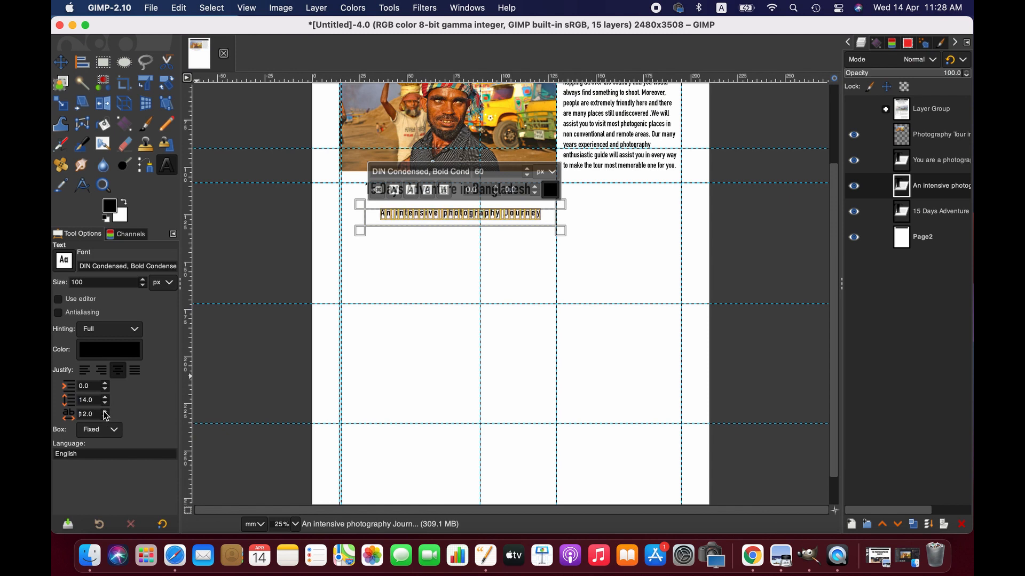
Move the subtitle up close to the 15 Days Adventure heading and nudge it left to centre it beneath the heading
key("m")
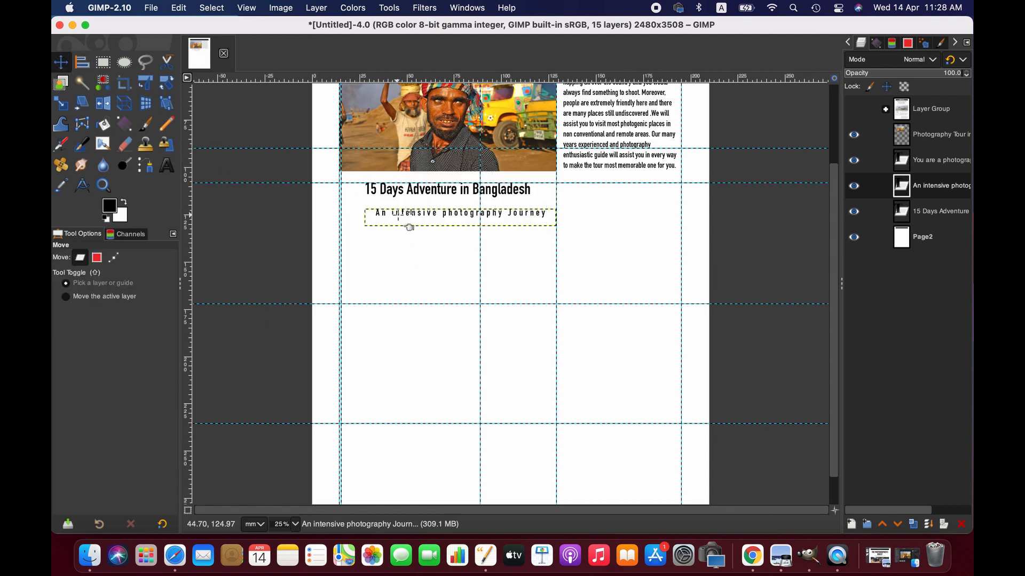
left_click_drag(407, 216, 407, 207)
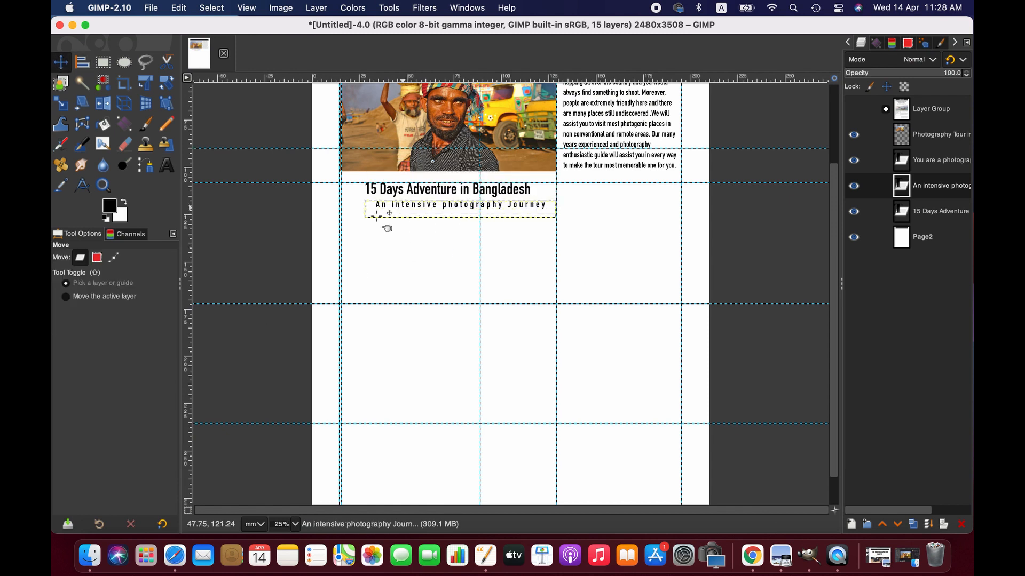
key("Left")
key("Left")
key("Left")
key("Left")
key("Left")
key("Left")
key("Left")
key("Left")
key("Left")
key("Left")
key("Left")
key("Left")
key("Left")
key("Left")
key("Left")
key("Left")
key("Left")
key("Left")
key("Left")
key("Left")
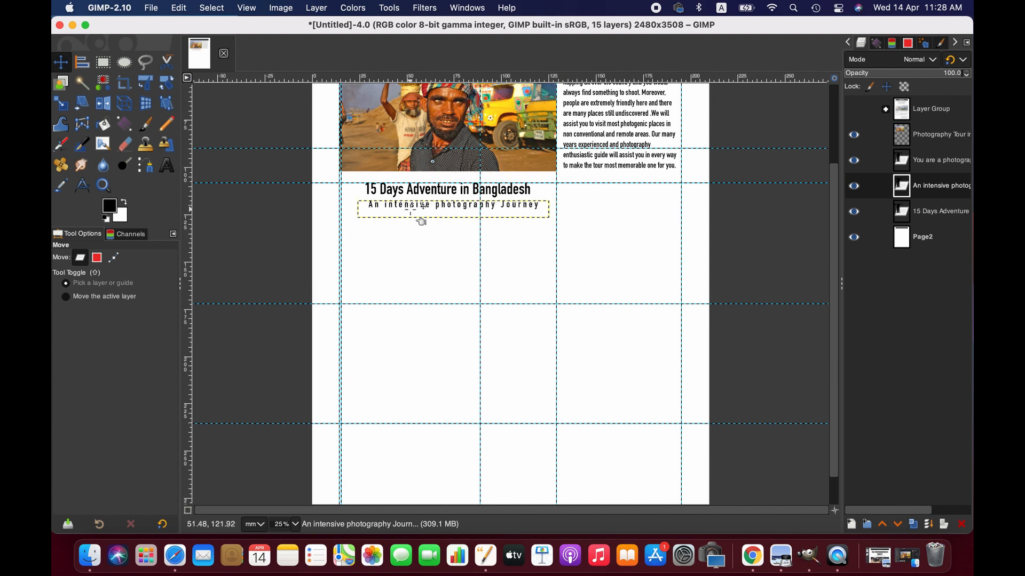
Reduce the "An intensive photography Journey" subtitle's letter spacing to 13 and keep it centred beneath the heading
key("t")
triple_click(417, 216)
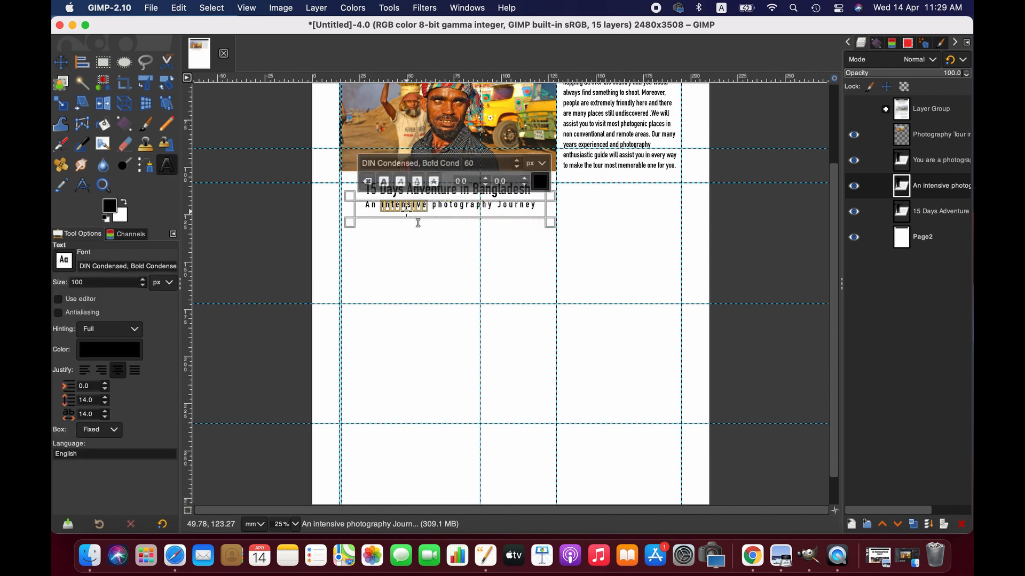
left_click(108, 418)
left_click(61, 62)
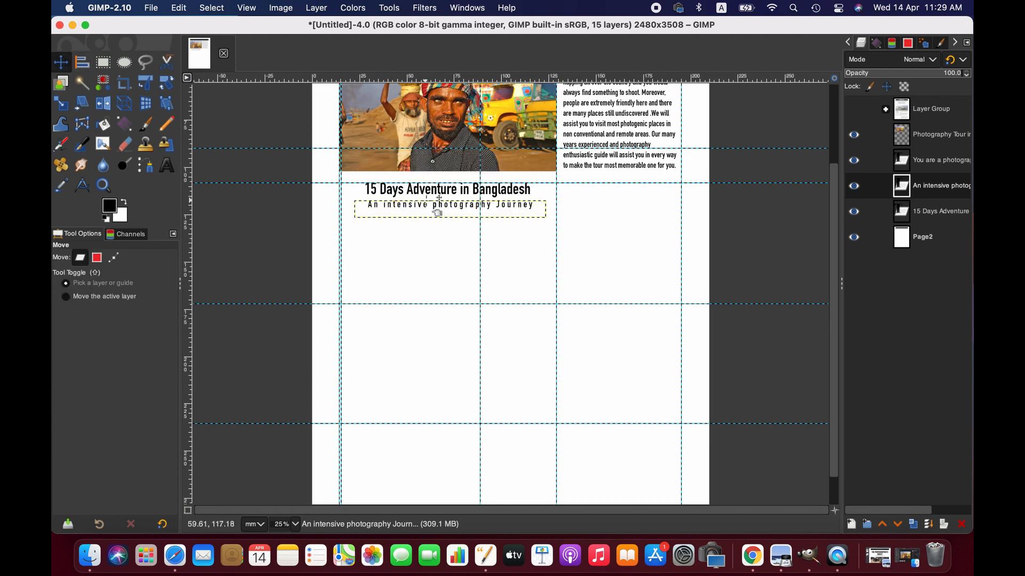
left_click(439, 215)
left_click(931, 187)
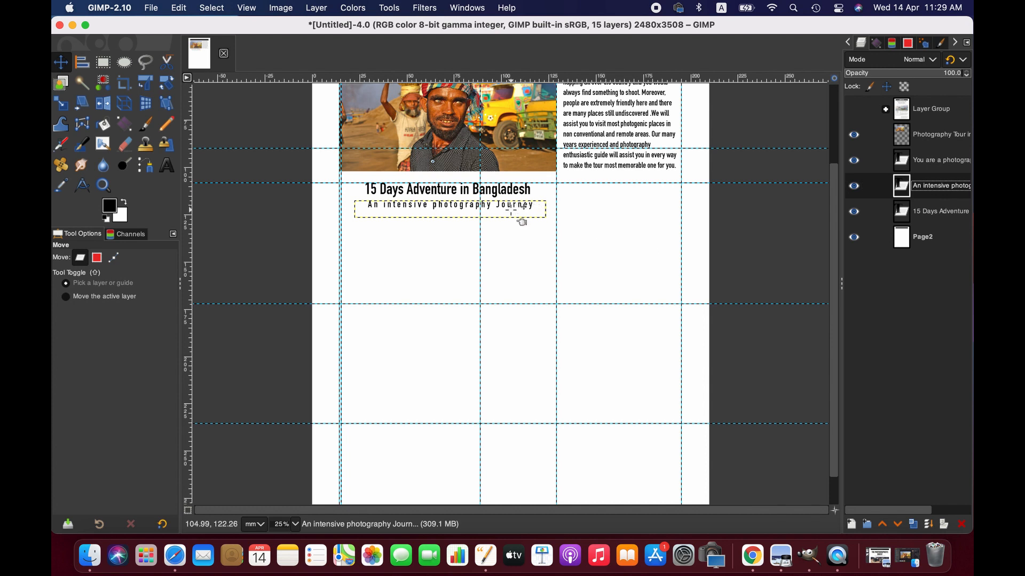
left_click_drag(431, 219, 431, 220)
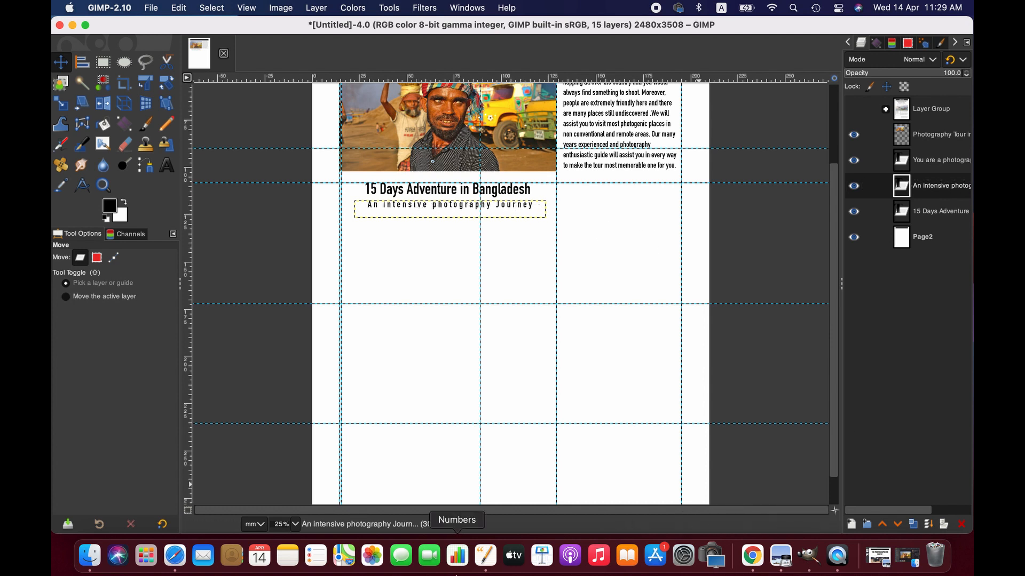
Copy the "You are a photographer or photography enthusiastic" body paragraphs from Pages and paste them into a large GIMP text box beneath the subtitle
left_click(485, 555)
scroll(359, 319, "down", 2)
left_click_drag(227, 307, 465, 490)
left_click(808, 555)
key("t")
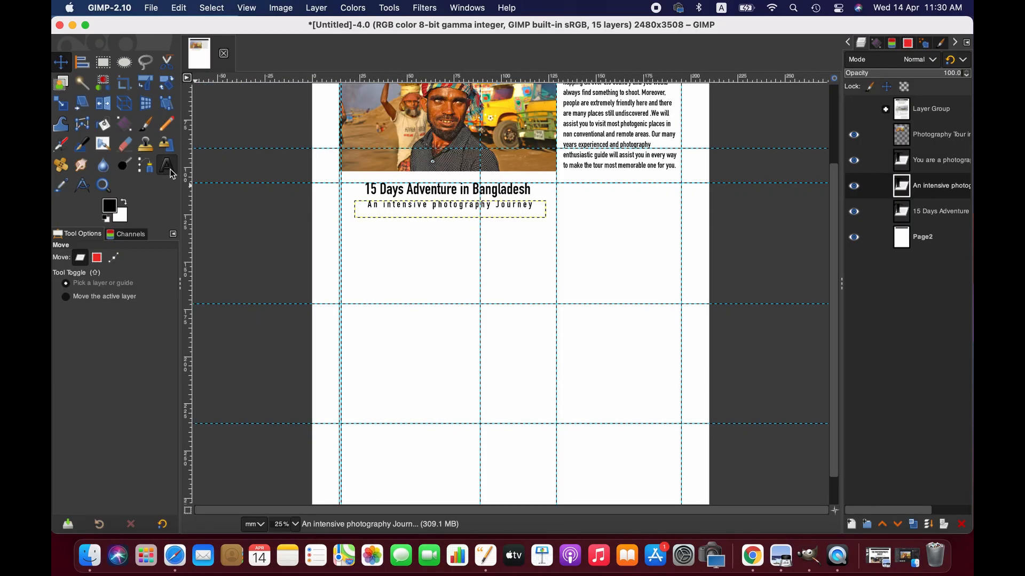
left_click_drag(354, 224, 343, 404)
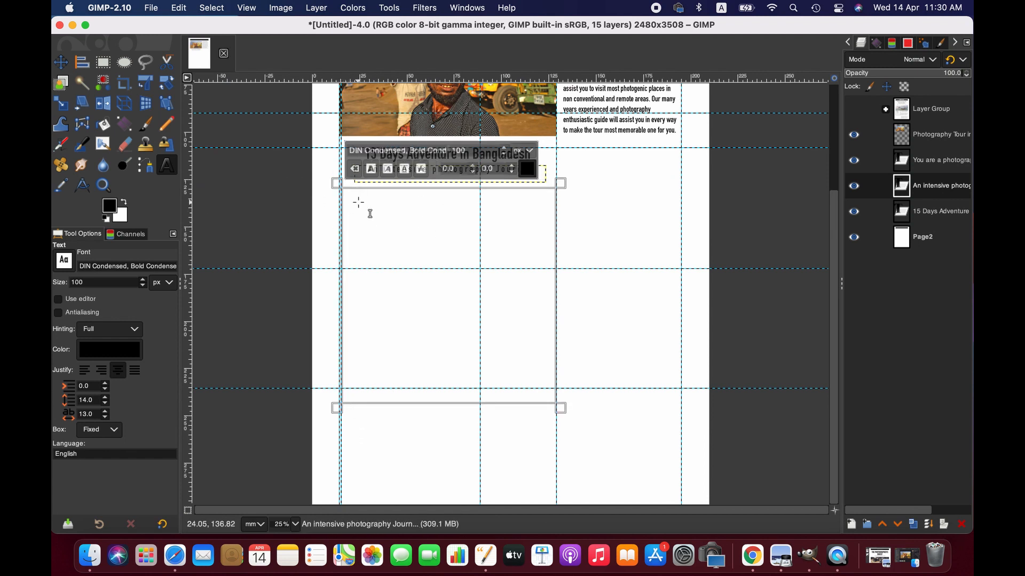
type("You are a photographer or photography enthusiastic from another country then Bangladesh should be your next destination. It is a country of 160 million. there some much happing all over the country and you would always find something to shoot. Moreover, people are extremely friendly here and there are many places still undiscovered. We will assist you to visit most photogenic places in non conventional and remote areas. Our many years experienced and photography enthusiastic guide will assist you in every way to make the tour most memorable one for you.")
Set the letter spacing of all the pasted body text to 0 and left-justify it
key("super+a")
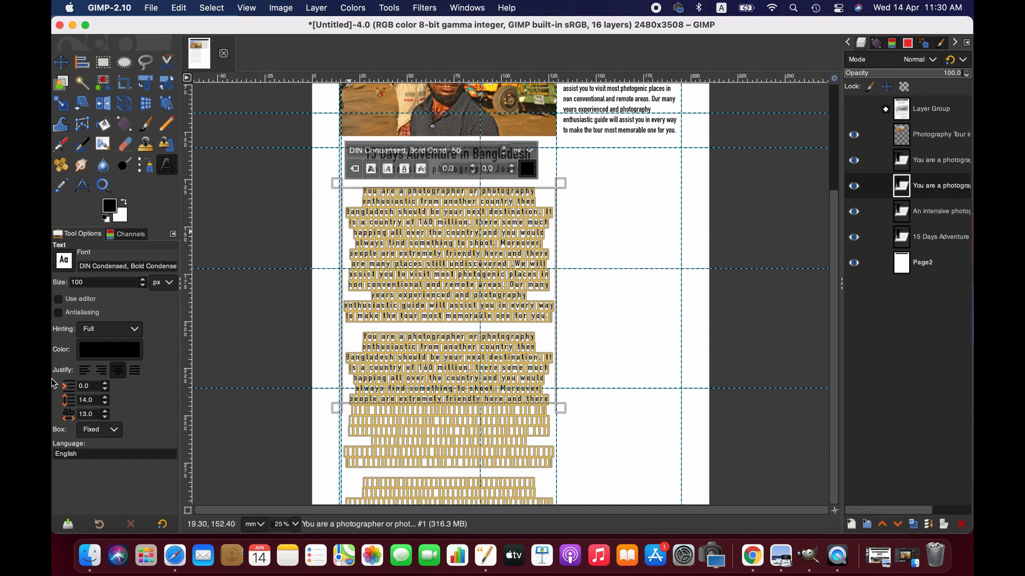
scroll(101, 414, "down", 13)
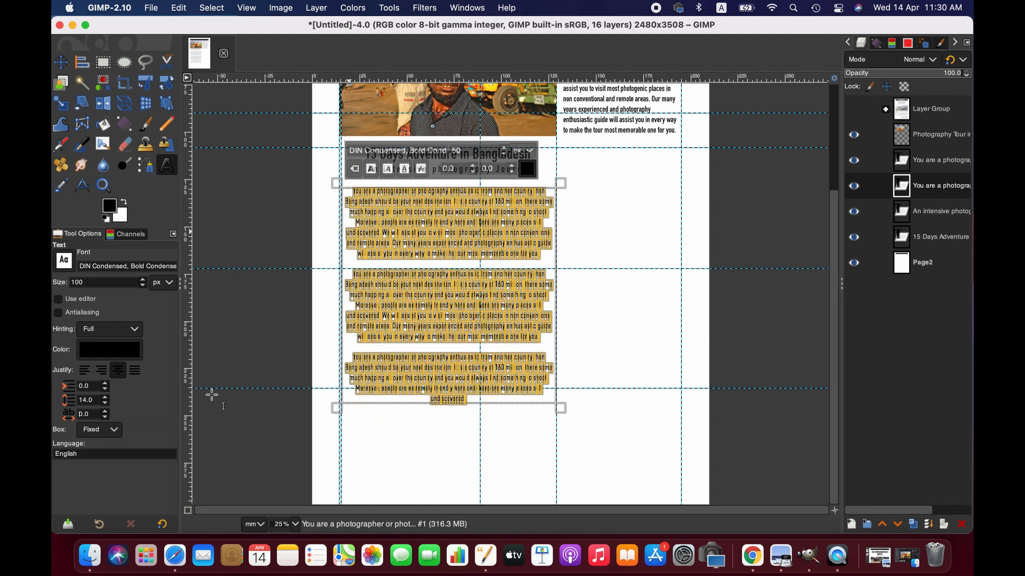
left_click(84, 369)
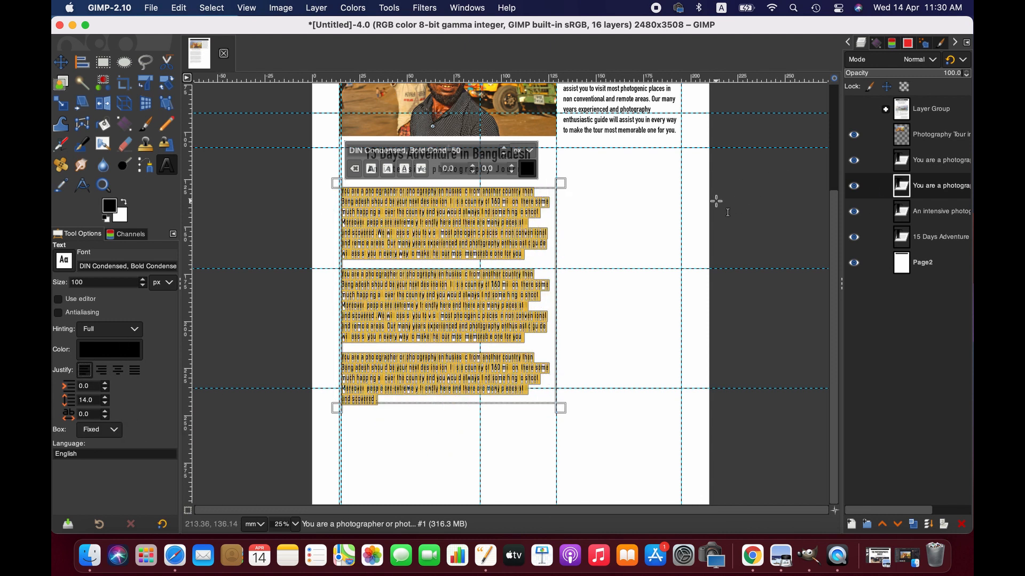
left_click(498, 317)
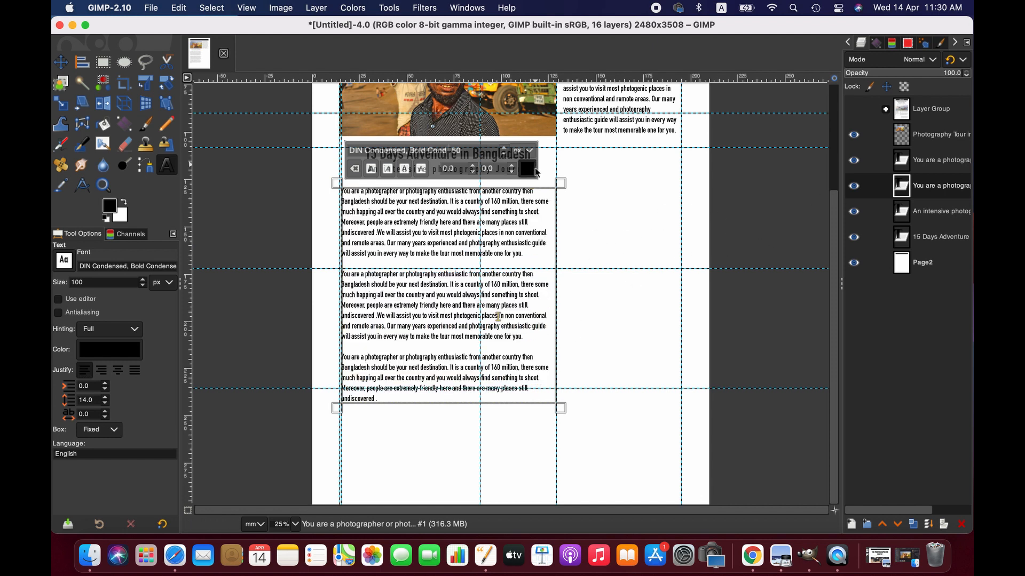
Add Bangladesh Photo Tour2.JPG from Finder as a layer directly above the subtitle layer and shift the photo right over the page
left_click(950, 212)
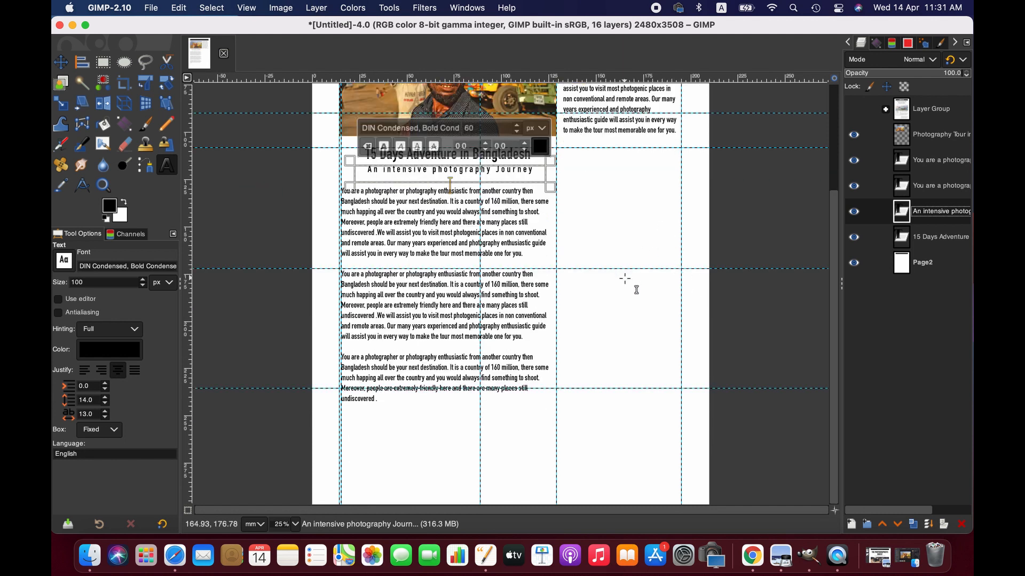
scroll(636, 289, "up", 4)
scroll(637, 295, "down", 4)
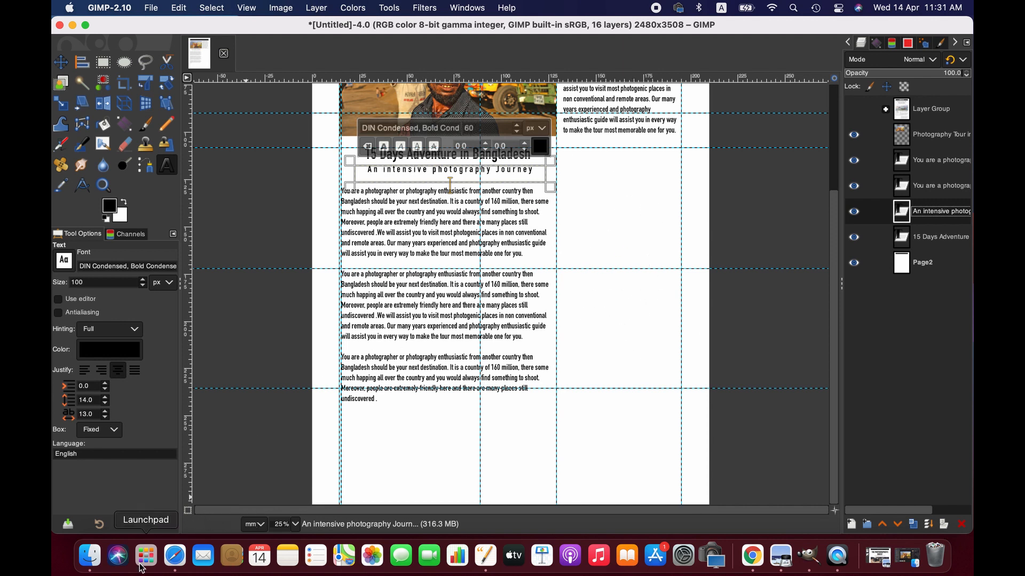
left_click(90, 556)
left_click(350, 339)
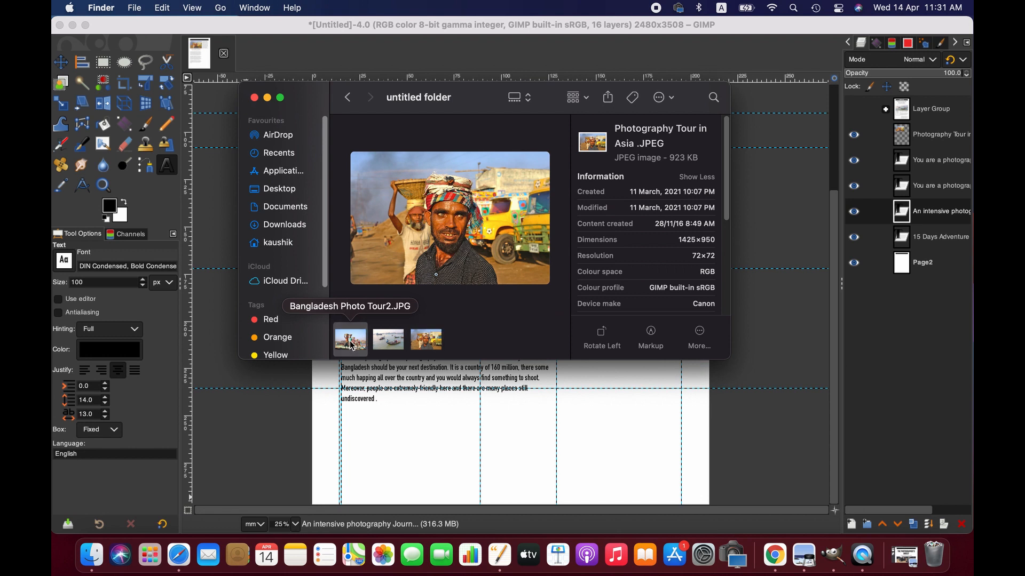
left_click_drag(359, 344, 270, 105)
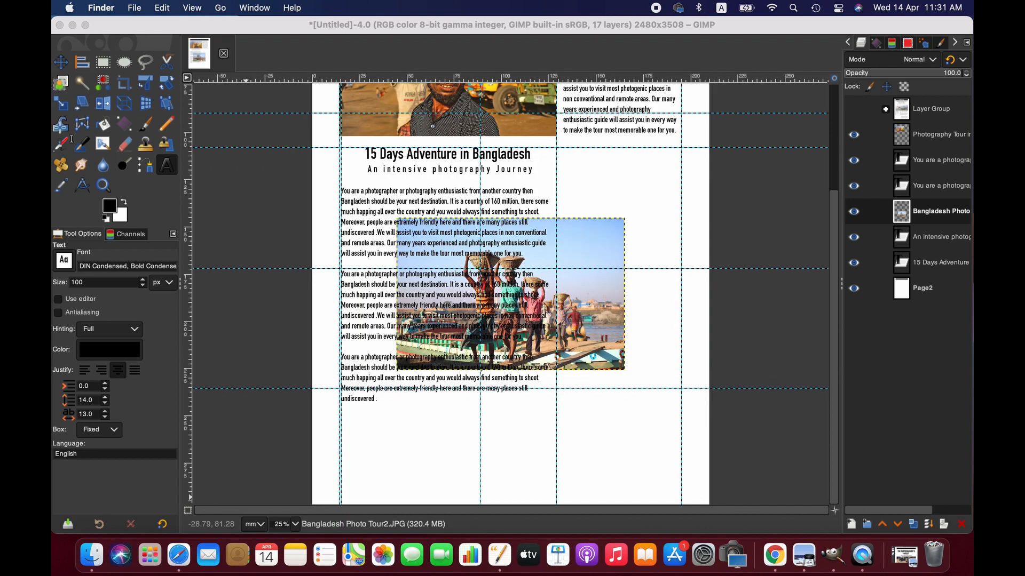
left_click(62, 64)
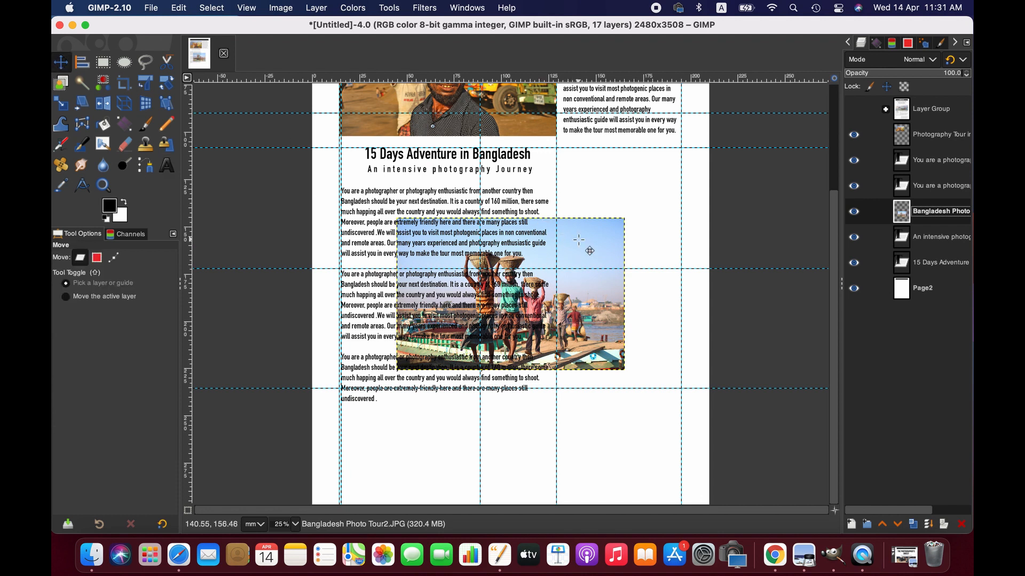
left_click_drag(593, 250, 662, 248)
Scale the Bangladesh photo to about 65.5 × 43.8 mm and fit it between the right column's vertical guides beside the body text
key("shift+s")
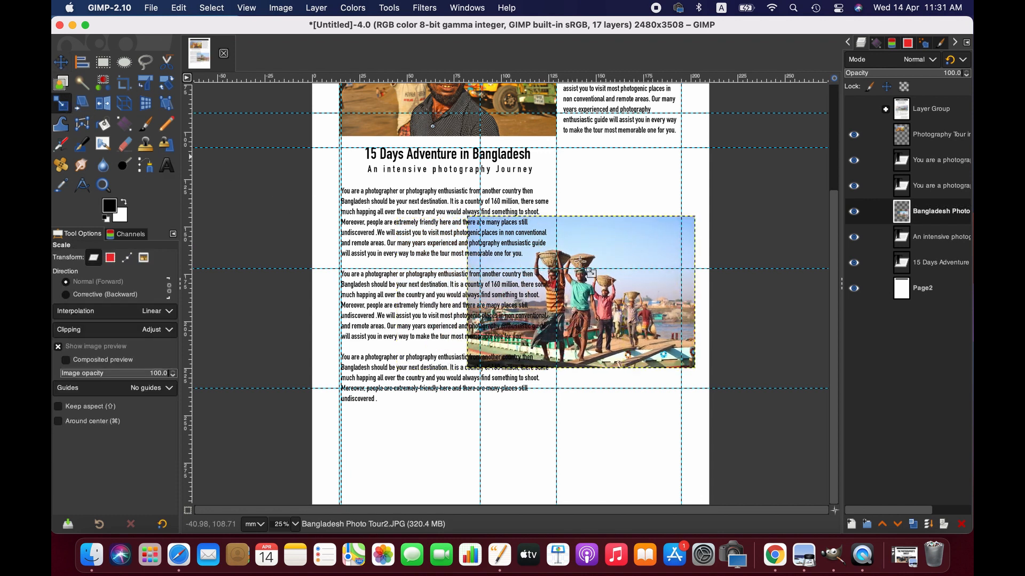
left_click(710, 251)
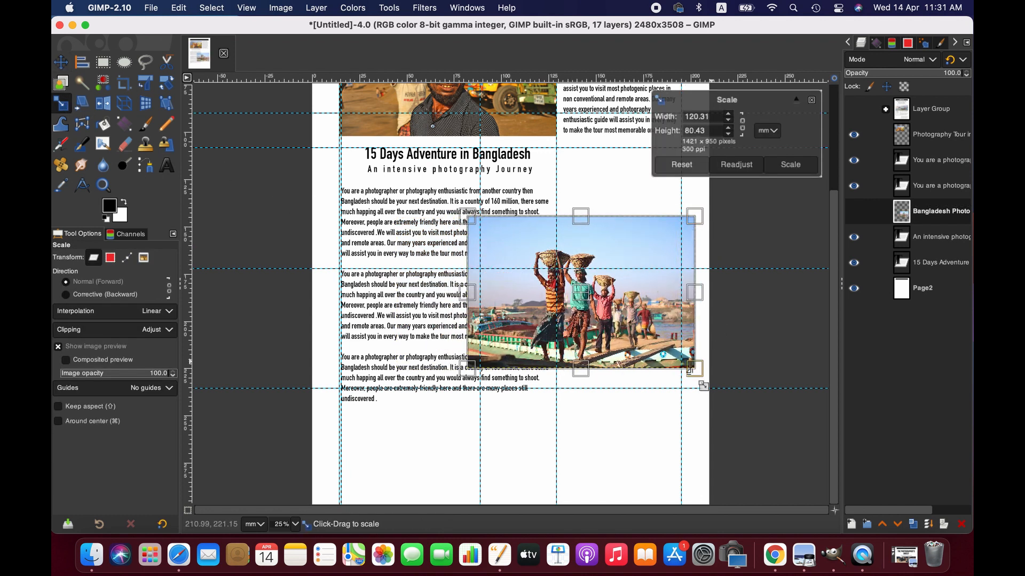
left_click_drag(707, 384, 597, 311)
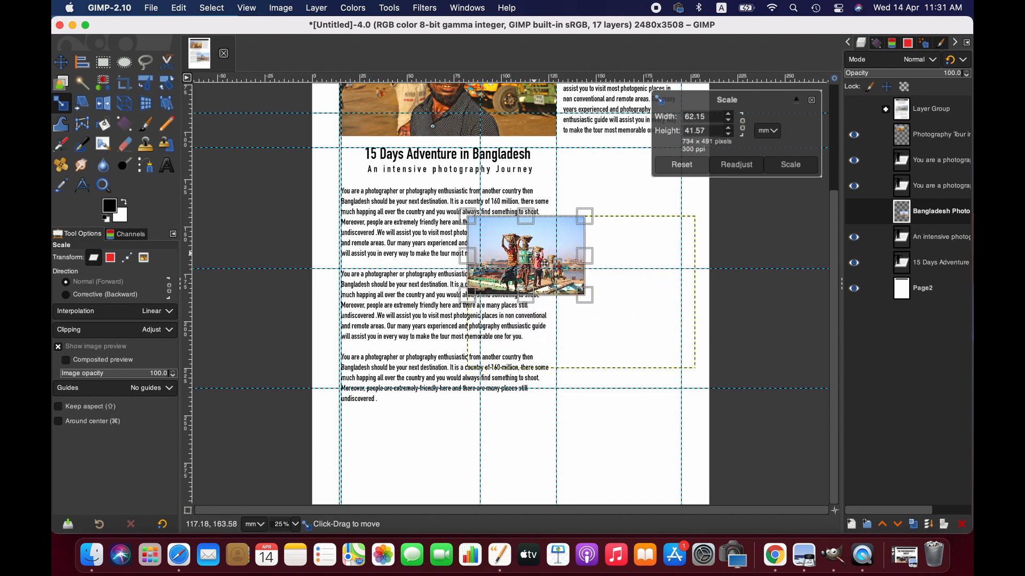
left_click_drag(544, 266, 637, 344)
left_click_drag(678, 377, 682, 379)
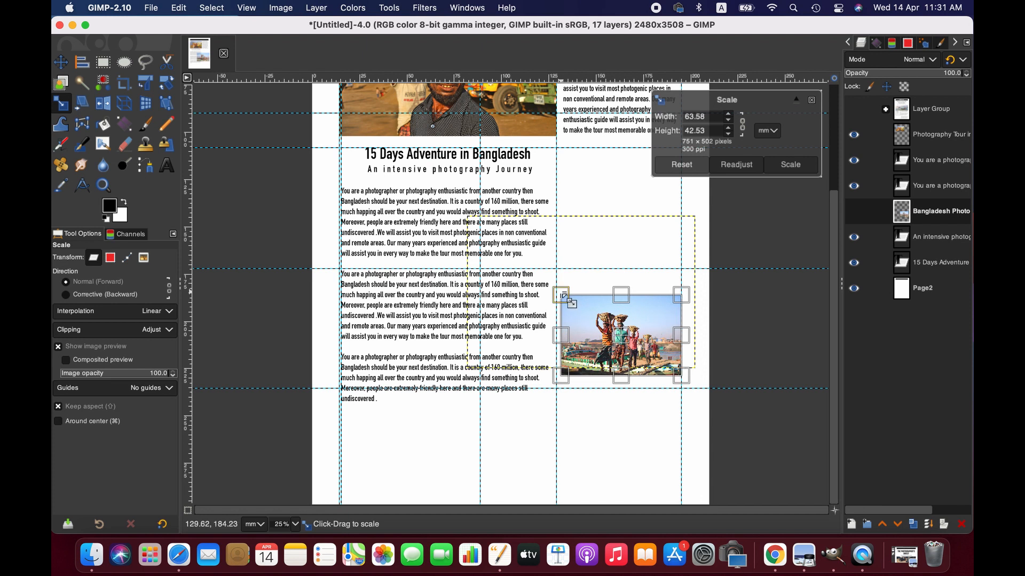
left_click_drag(562, 295, 558, 293)
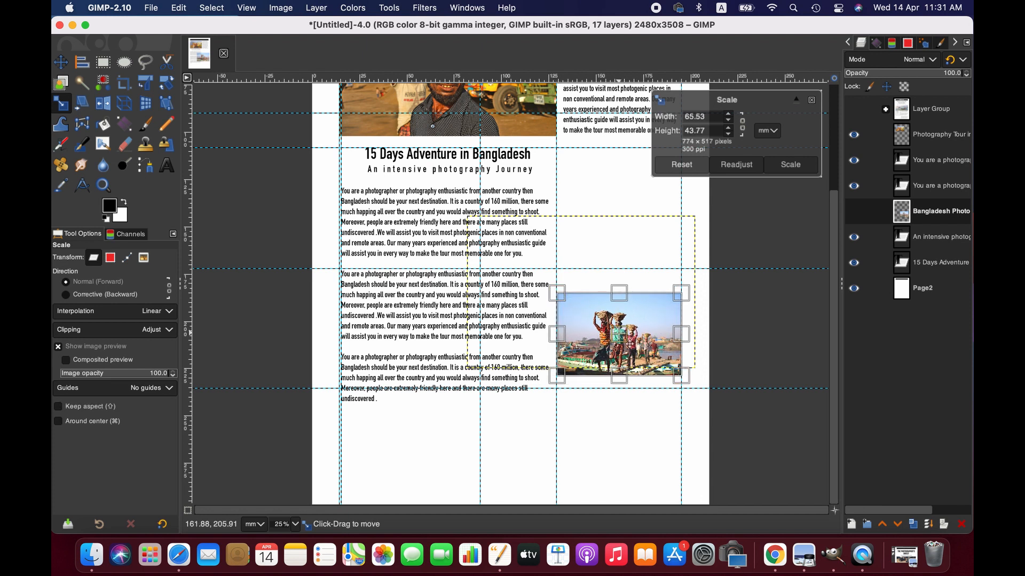
left_click_drag(635, 332, 635, 345)
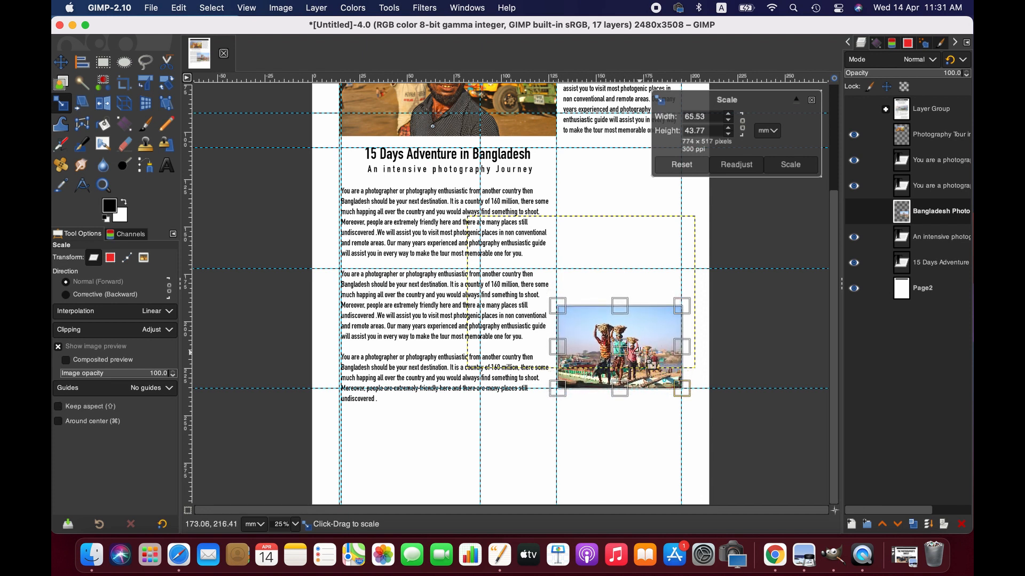
left_click_drag(624, 351, 623, 296)
left_click(791, 165)
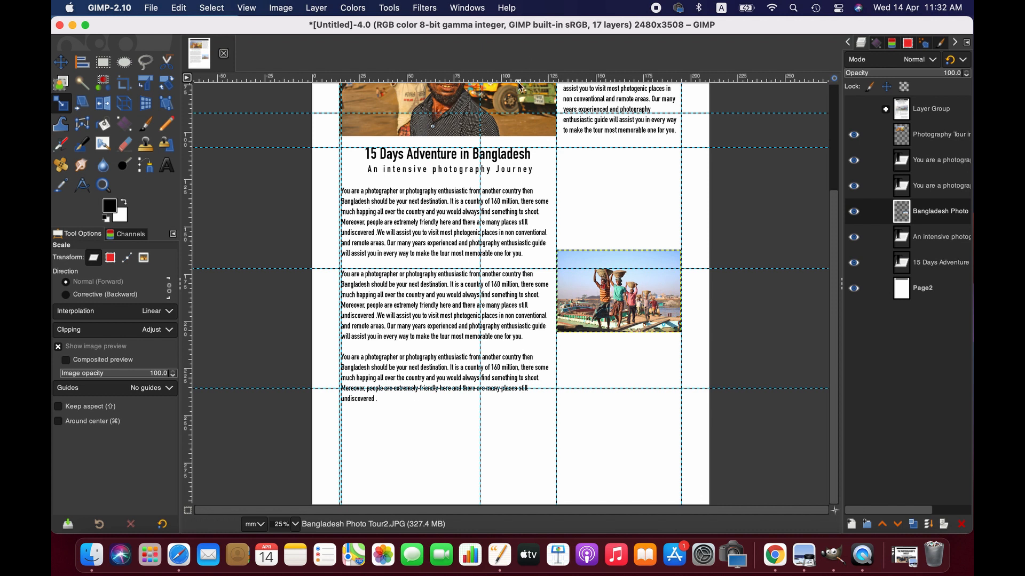
Add horizontal guides at about 259 mm and 285 mm and a vertical guide at about 61 mm for the page's bottom box
left_click_drag(515, 79, 531, 487)
key("m")
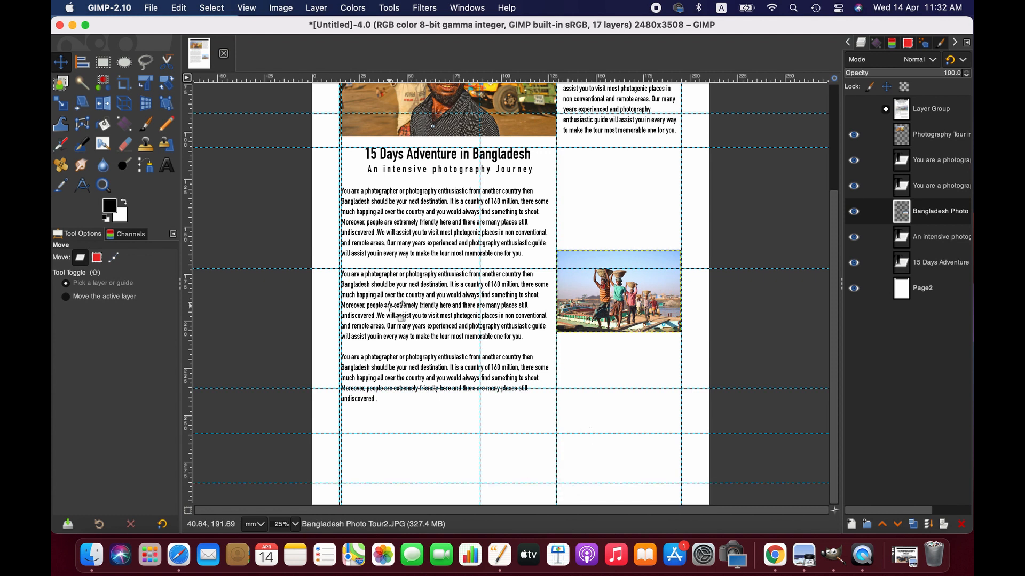
left_click_drag(188, 288, 436, 328)
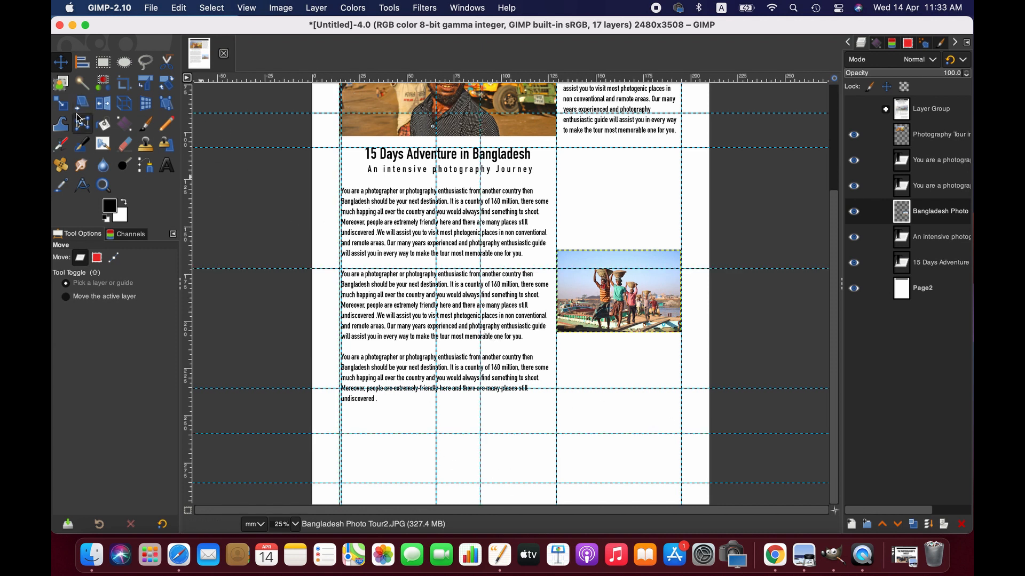
left_click_drag(436, 353, 427, 350)
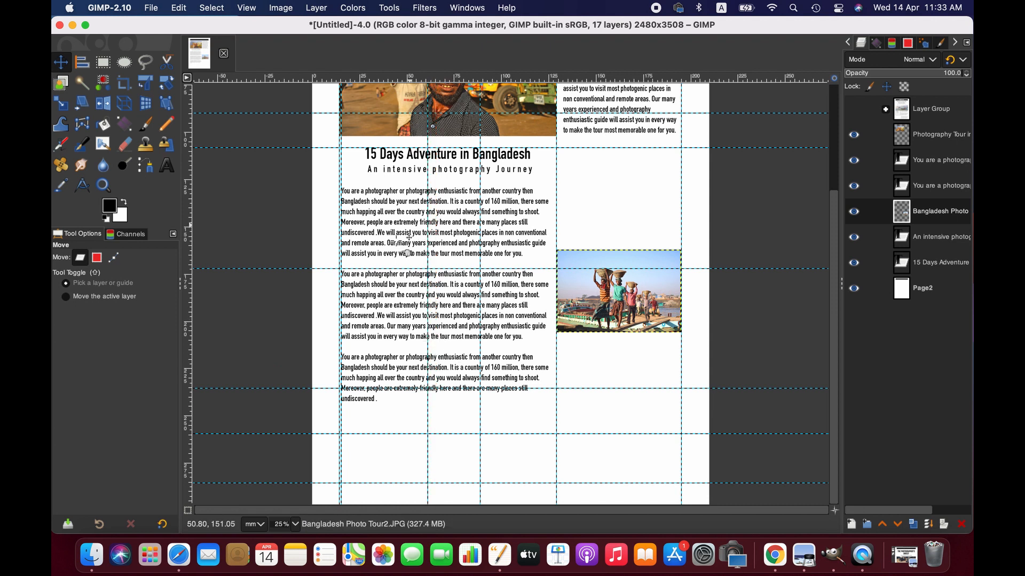
Draw a closed rectangular path on the Page2 layer along the bottom guides, from the 61 mm guide to the right margin guide
key("b")
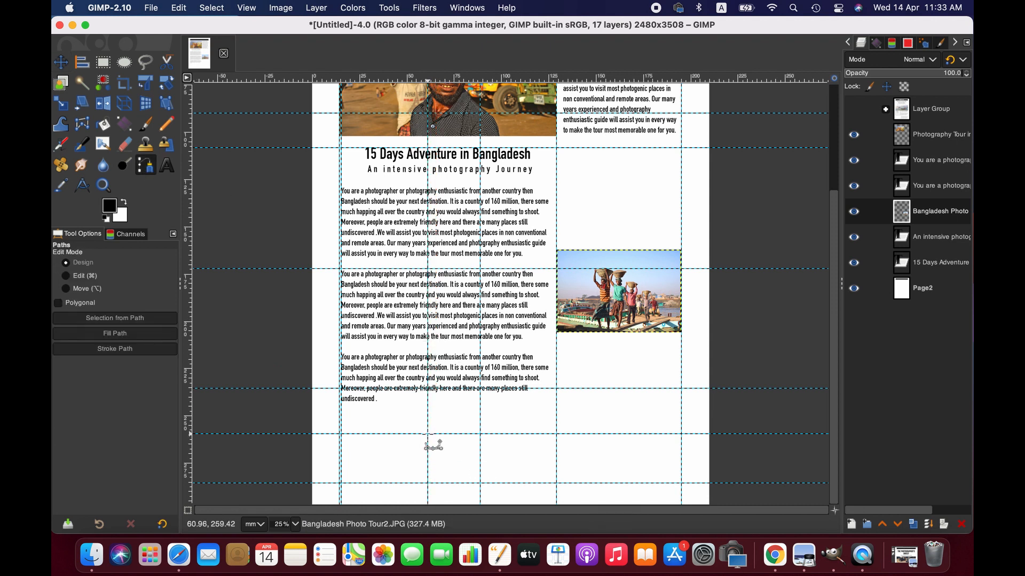
left_click(930, 289)
left_click(428, 434)
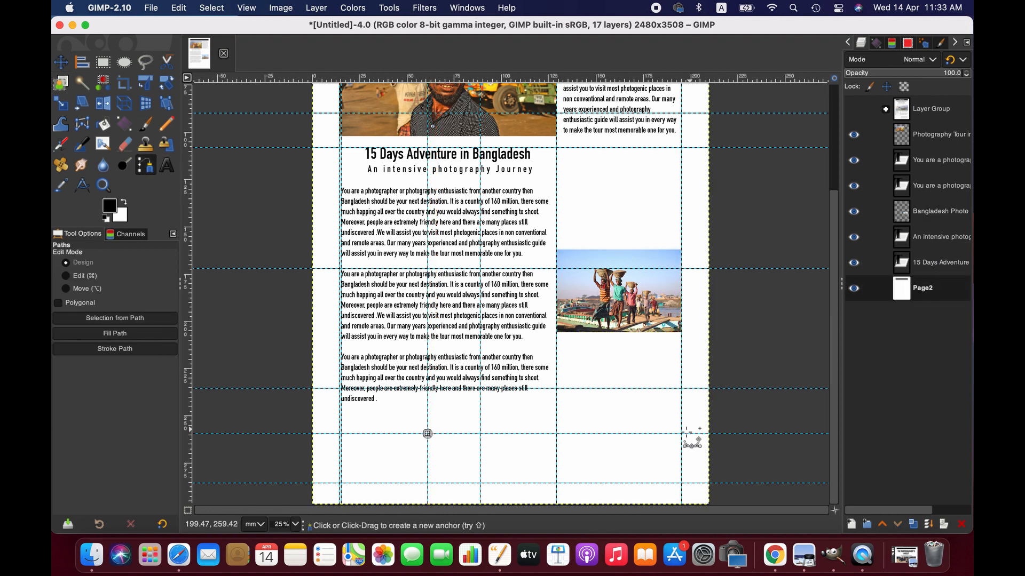
left_click(681, 434)
left_click(681, 483)
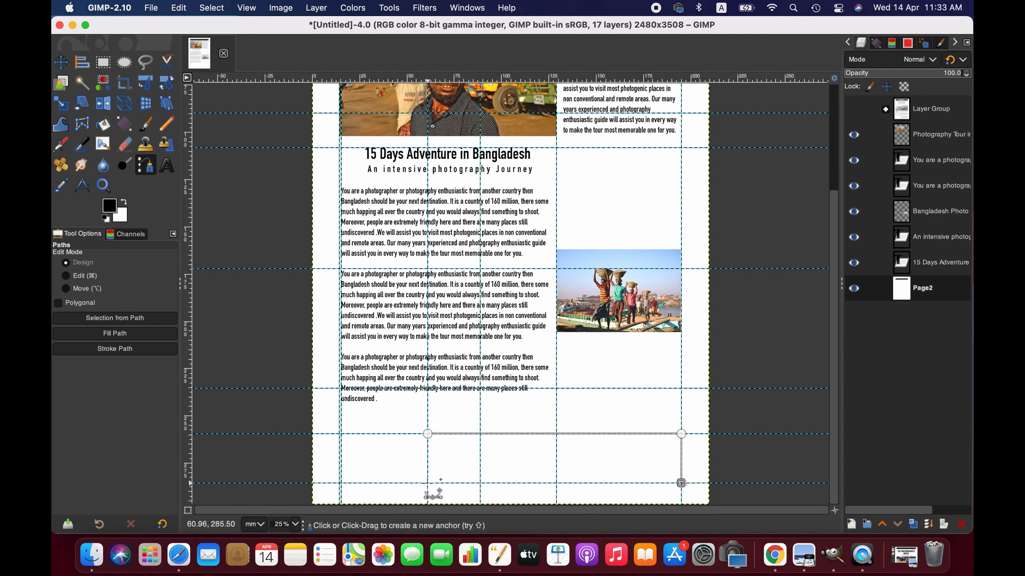
left_click(428, 483)
left_click(428, 434, "super")
Swap the foreground and background colours, convert the rectangular path to a selection and bucket-fill it repeatedly to solid black
key("x")
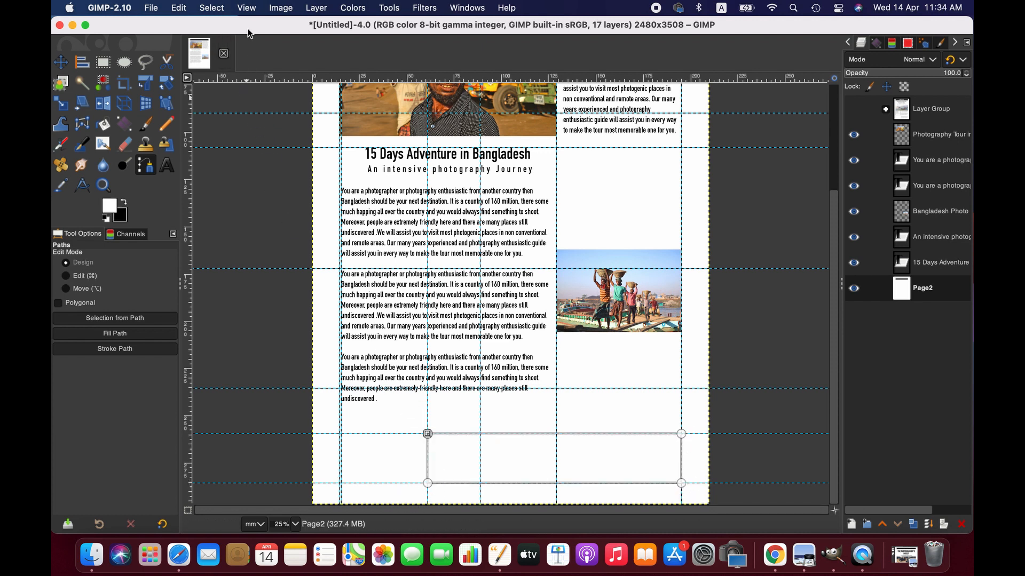
left_click(212, 7)
left_click(219, 97)
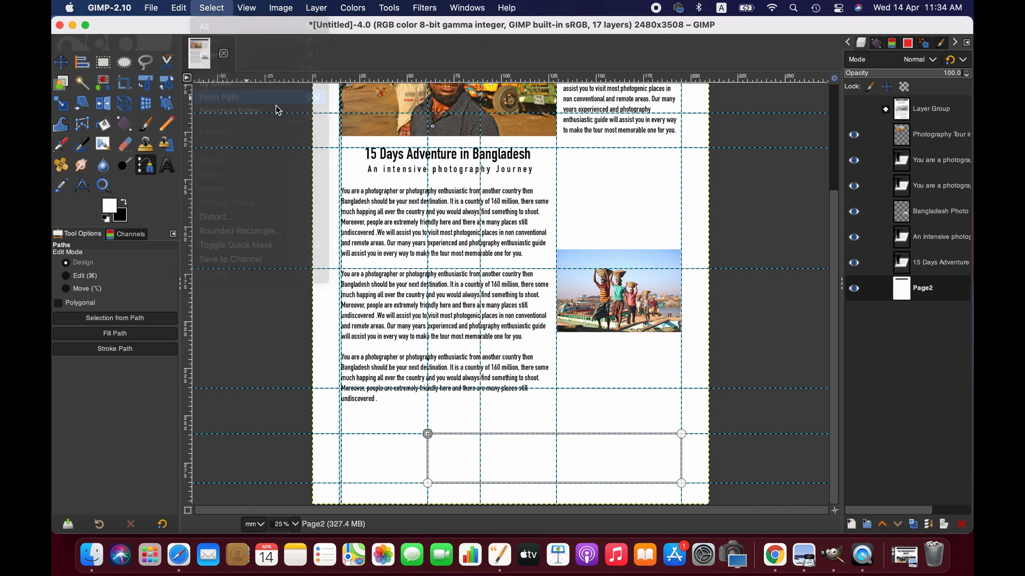
left_click(103, 125)
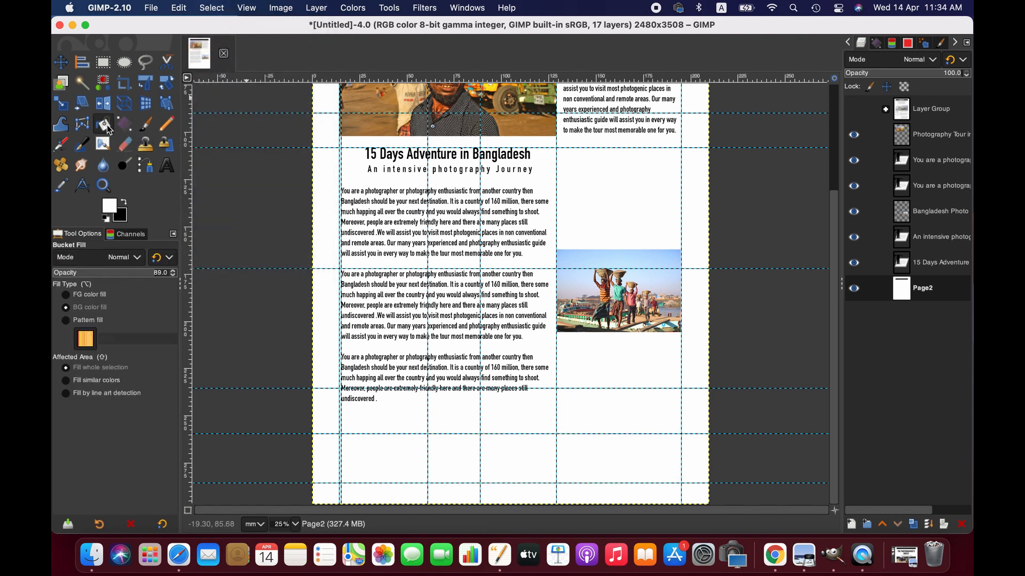
left_click(490, 445)
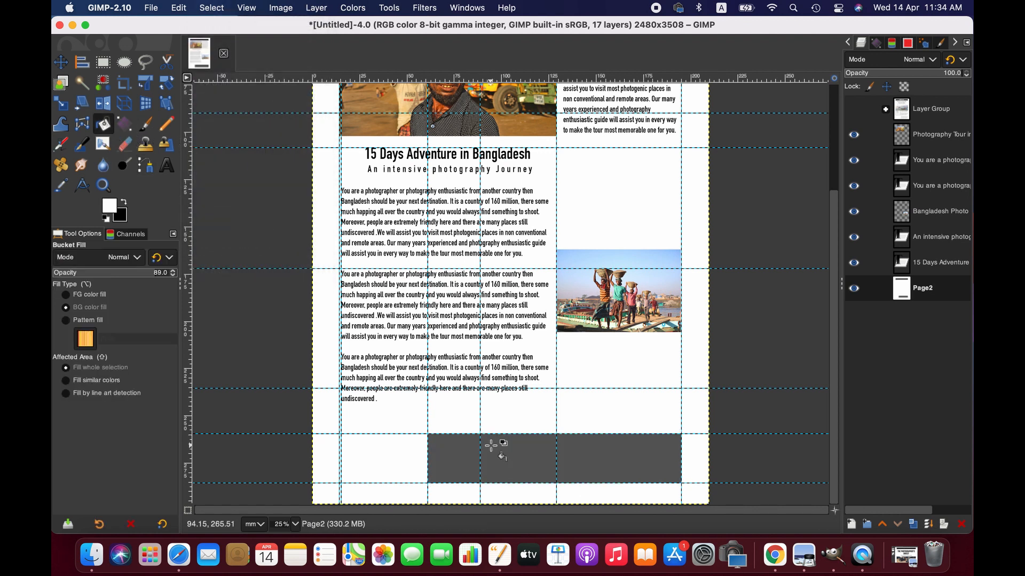
left_click(490, 445)
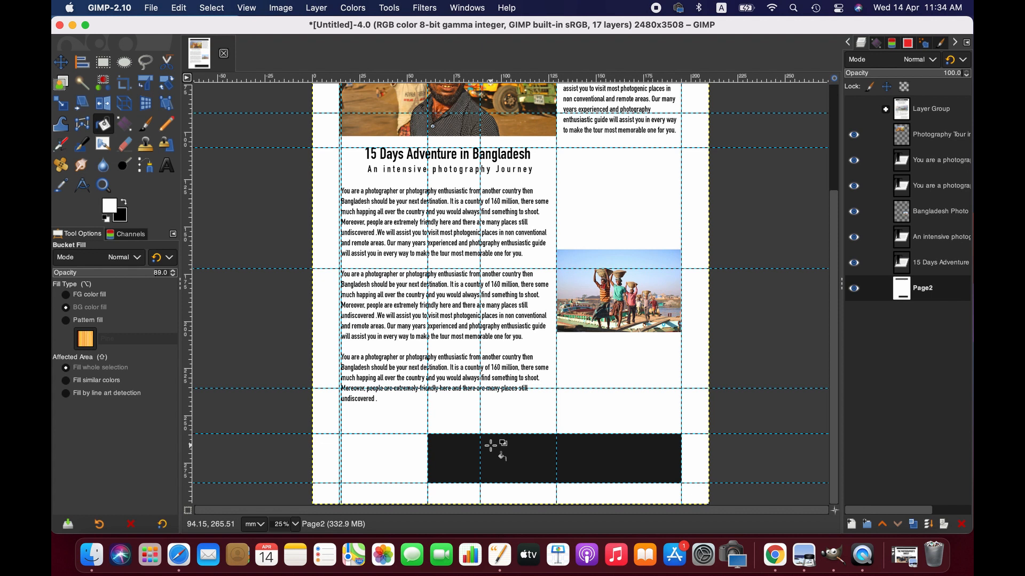
left_click(490, 445)
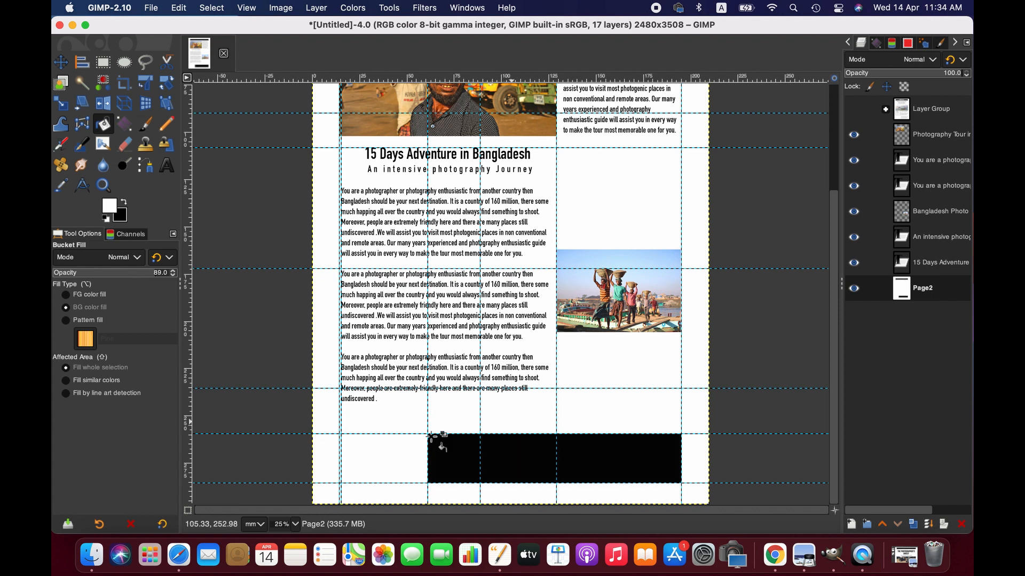
Add vertical guides at about 57.5 mm and 17.5 mm in the blank area beside the black bottom box
left_click(146, 168)
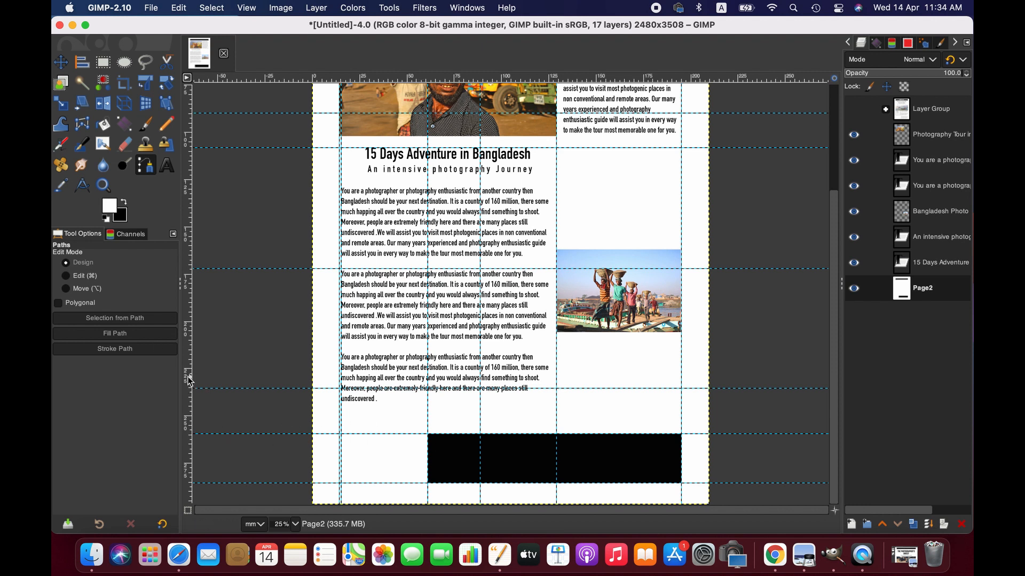
left_click_drag(189, 376, 421, 409)
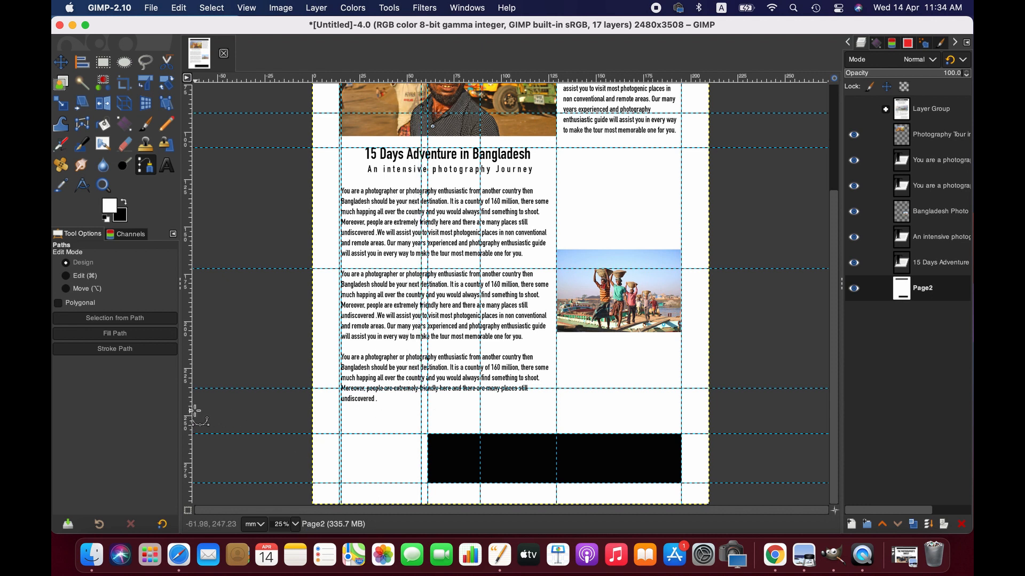
left_click_drag(191, 416, 346, 440)
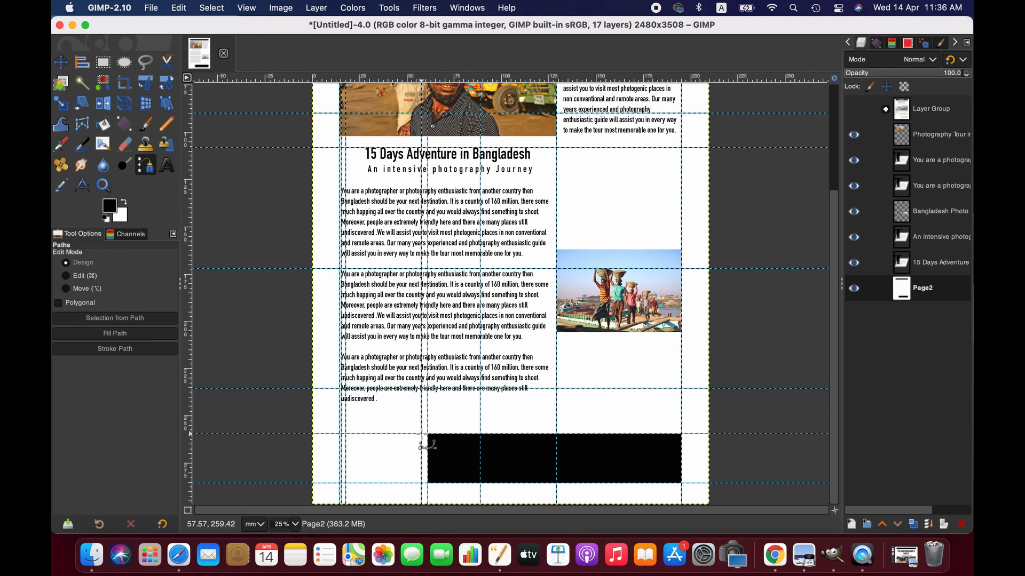
Draw a straight horizontal path along the 259 mm guide between the 57.5 mm and 17.5 mm guides, and clear any selection
left_click(421, 433)
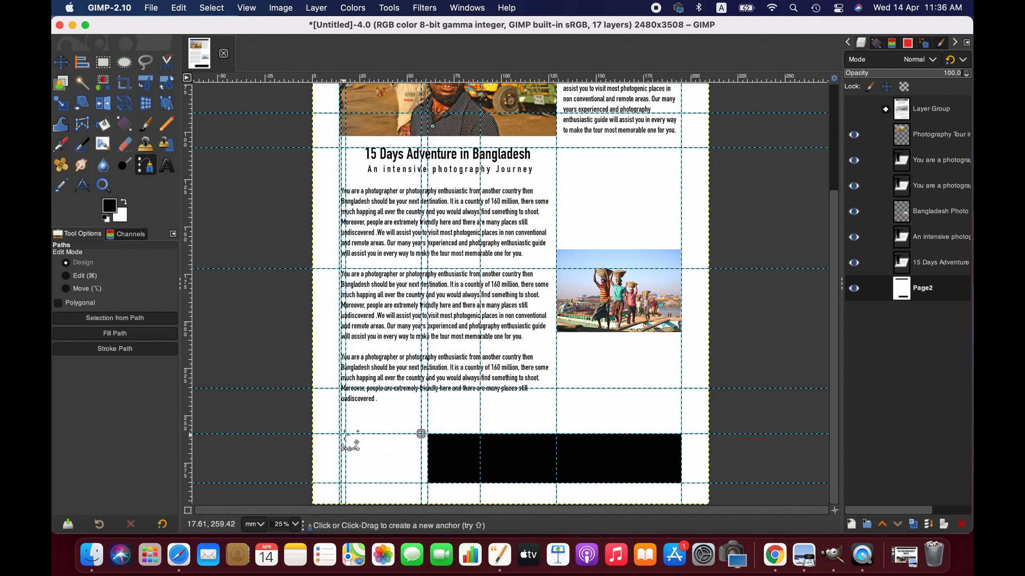
left_click(212, 7)
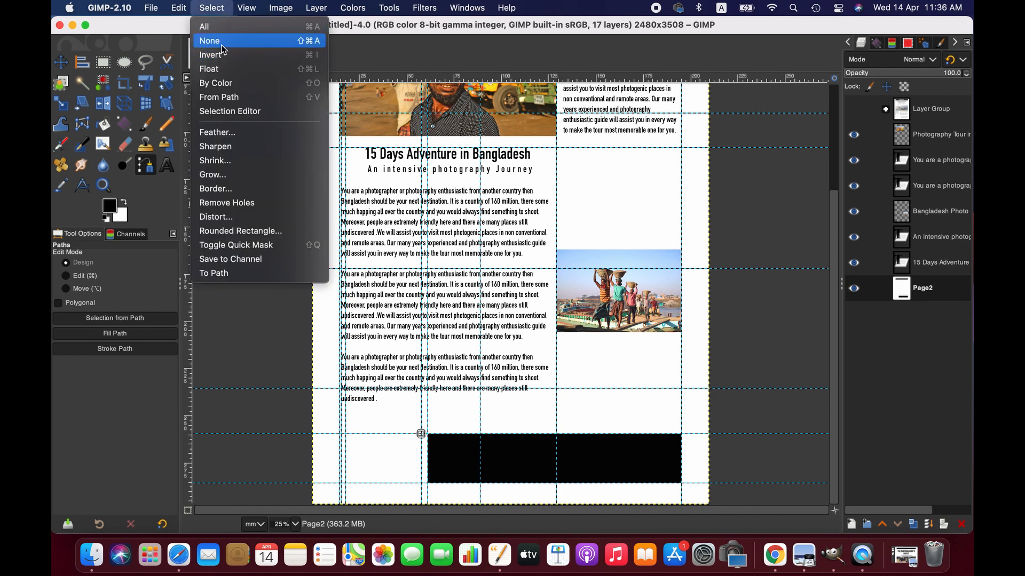
left_click(225, 39)
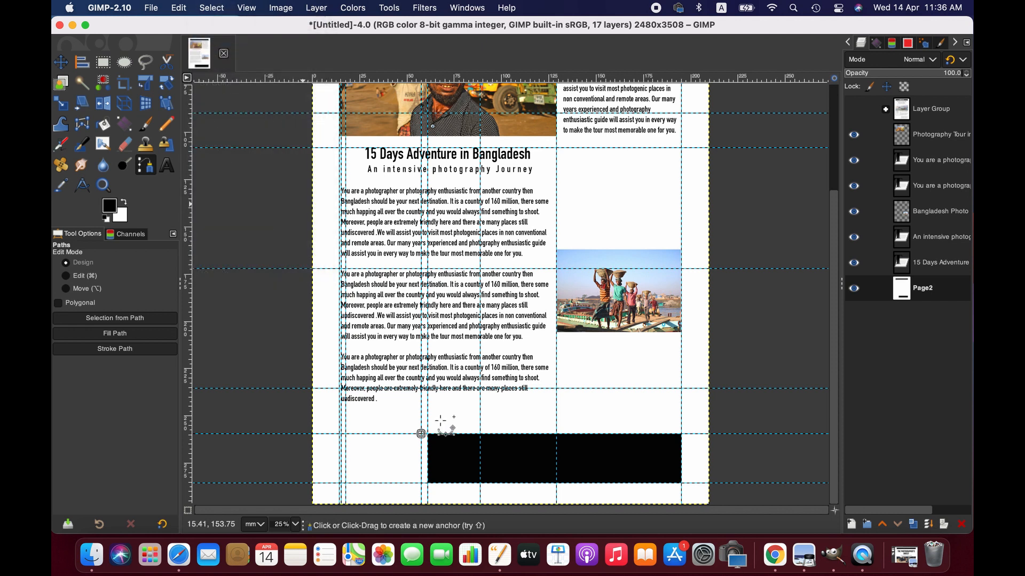
left_click(346, 433)
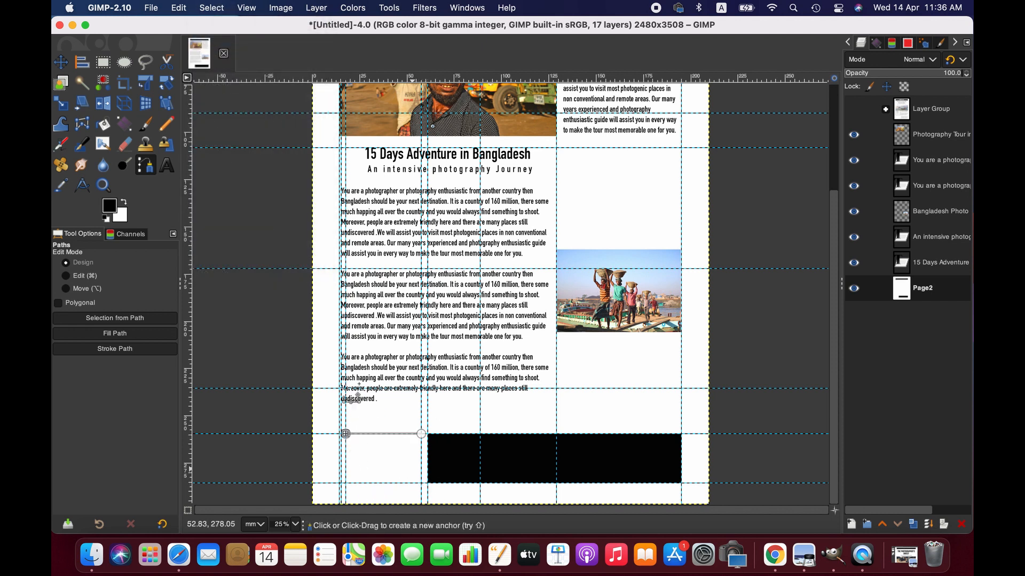
Try stroking the horizontal path with a black line directly on the guide, and undo the stroke
left_click(178, 7)
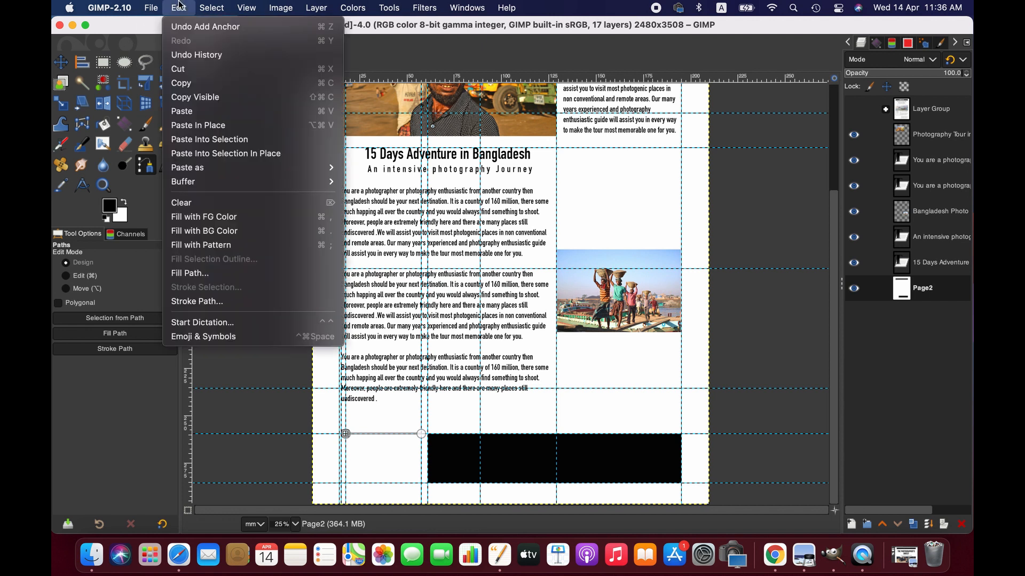
left_click(263, 302)
left_click(403, 406)
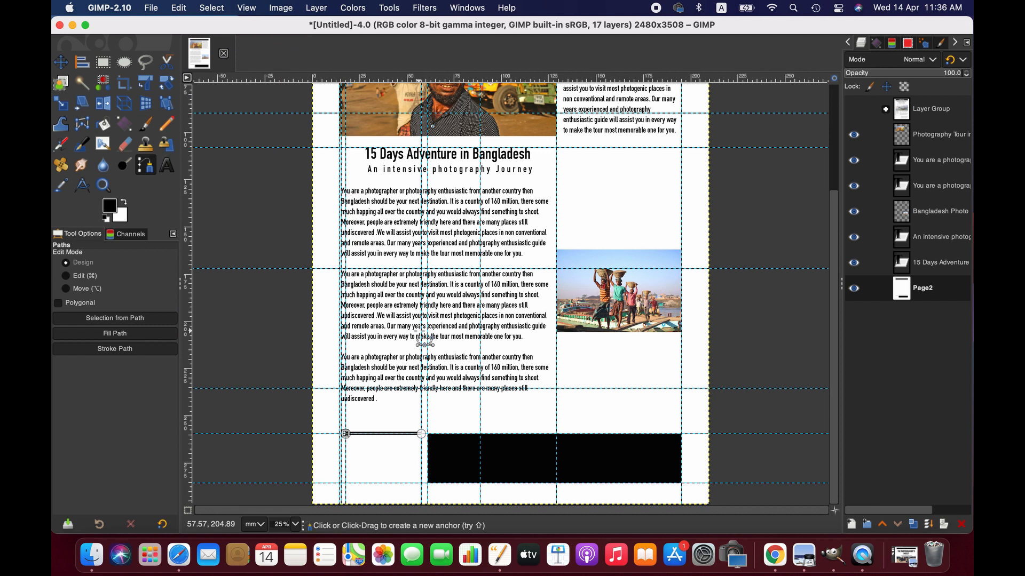
key("super+z")
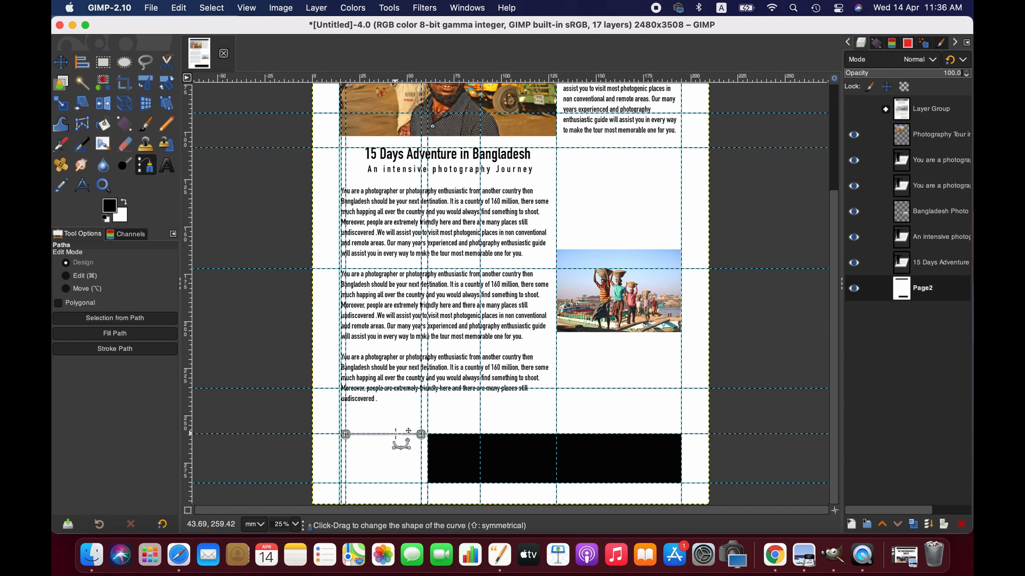
Nudge the path slightly down and stroke it with a 20 px solid black line on the Page2 layer
key("Down")
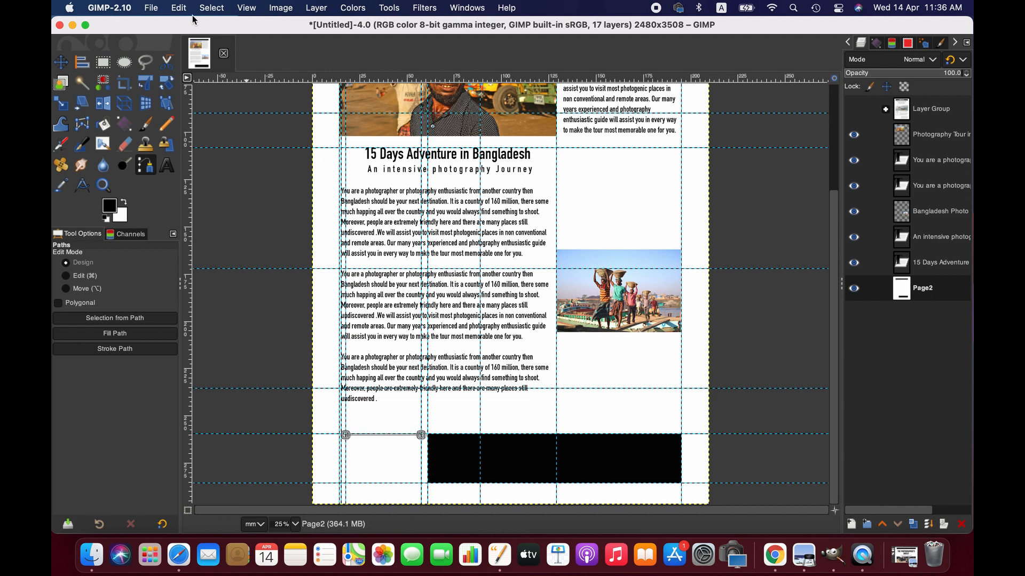
left_click(179, 7)
left_click(261, 301)
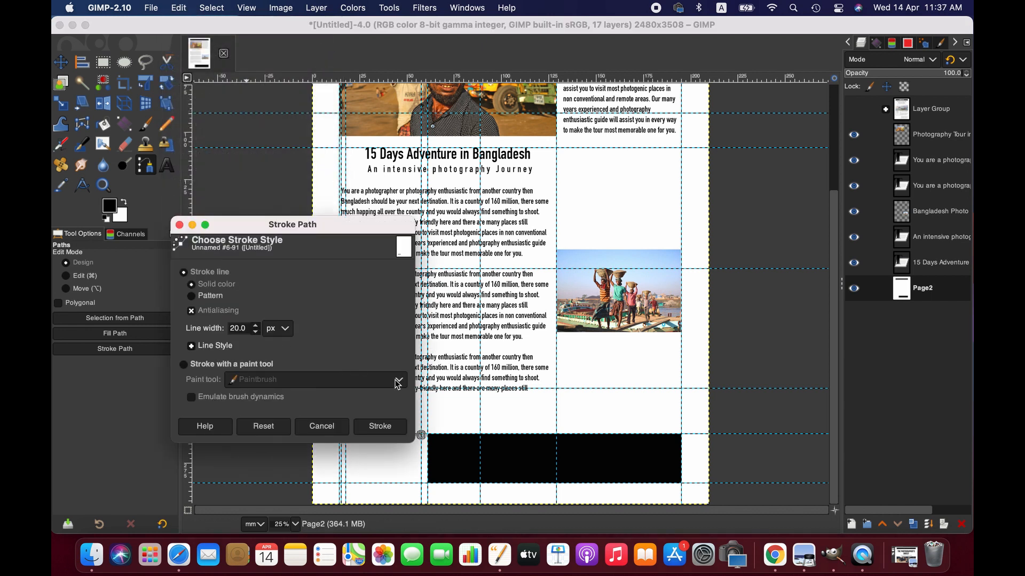
left_click(392, 426)
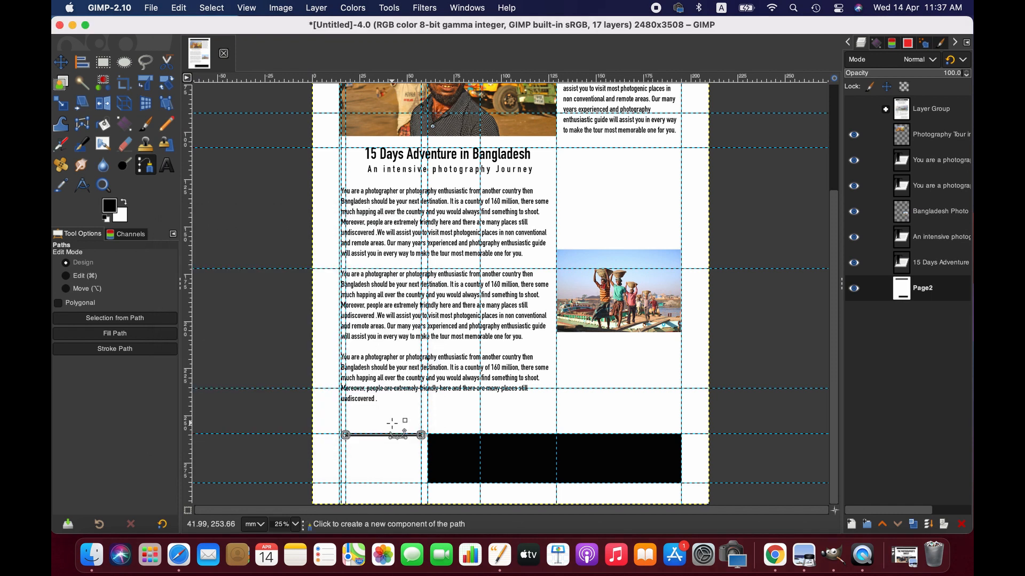
Draw a second straight path along the 285 mm guide, below the black line, between the 57.5 mm and 17.5 mm guides
left_click(294, 527)
left_click(283, 483)
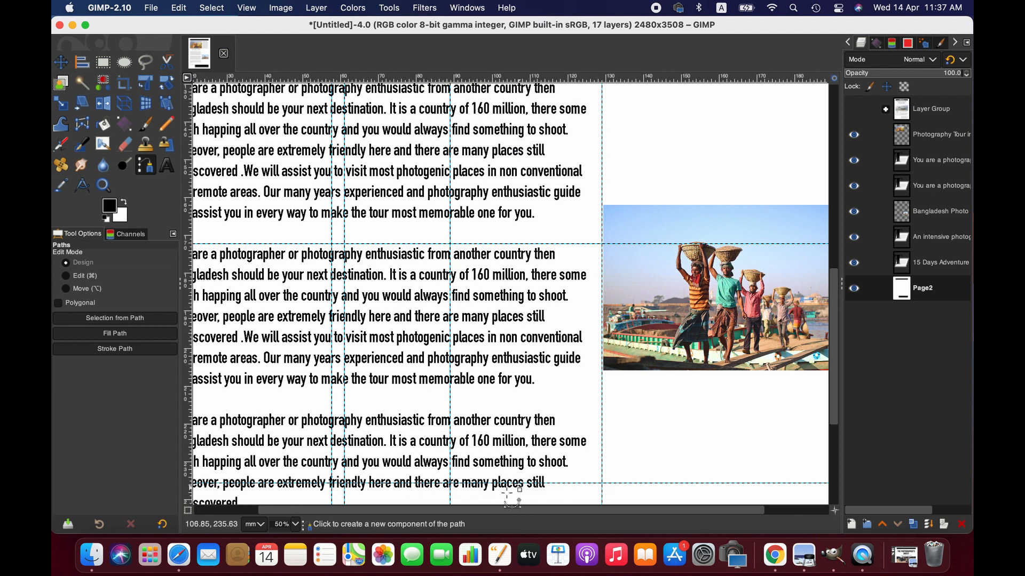
left_click_drag(496, 511, 353, 509)
scroll(378, 411, "down", 4)
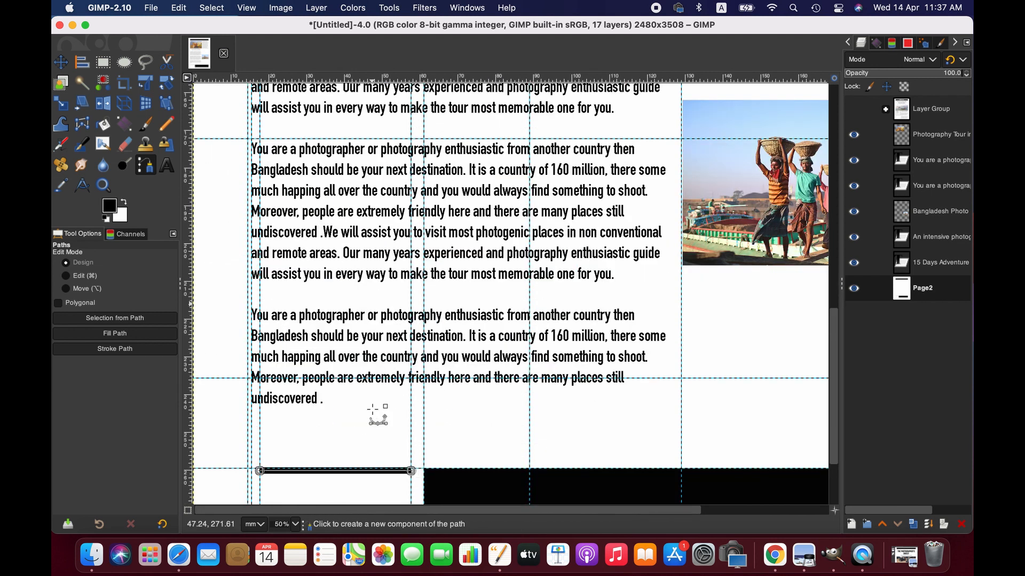
scroll(378, 415, "down", 3)
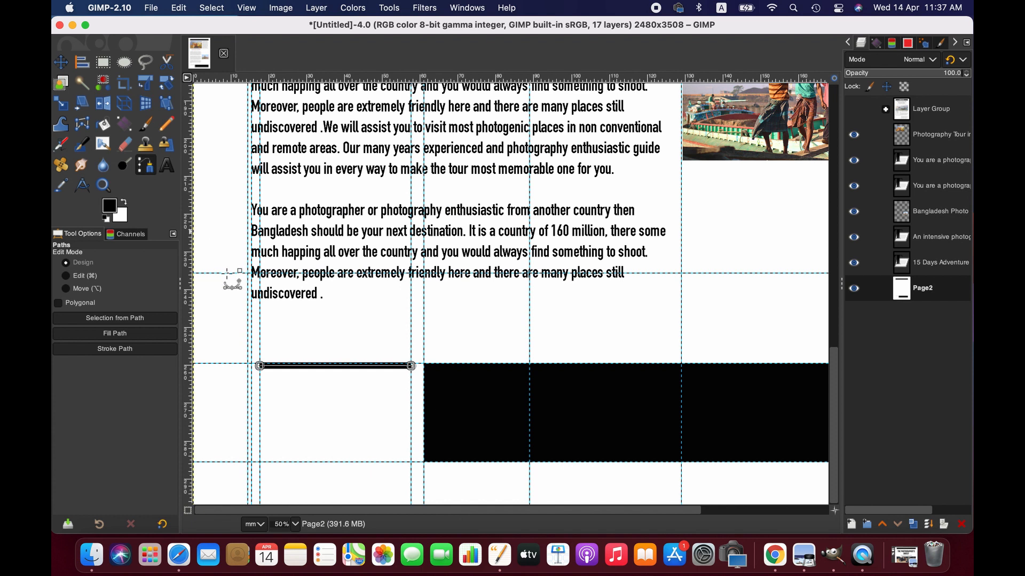
left_click(413, 463)
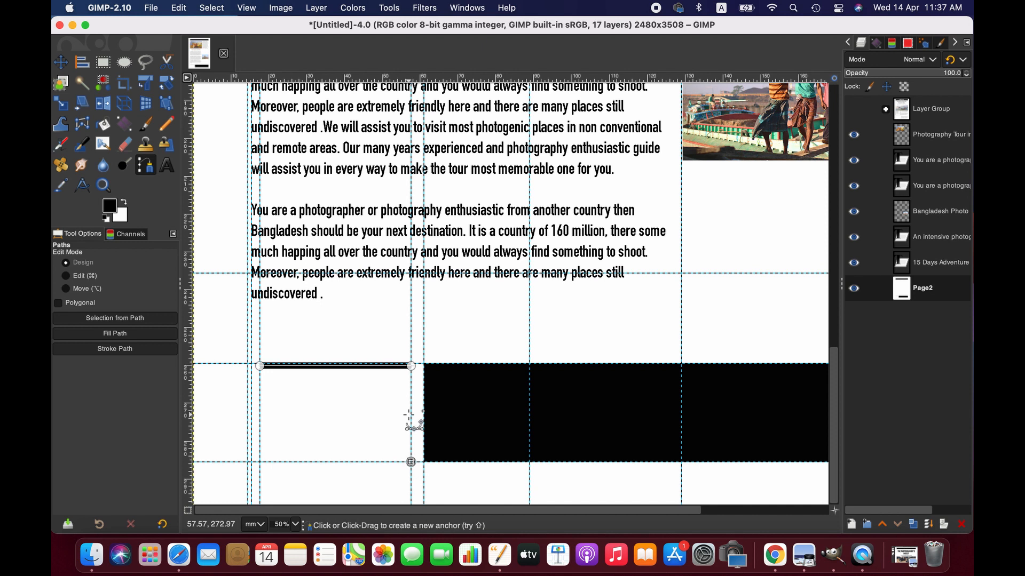
left_click(260, 462)
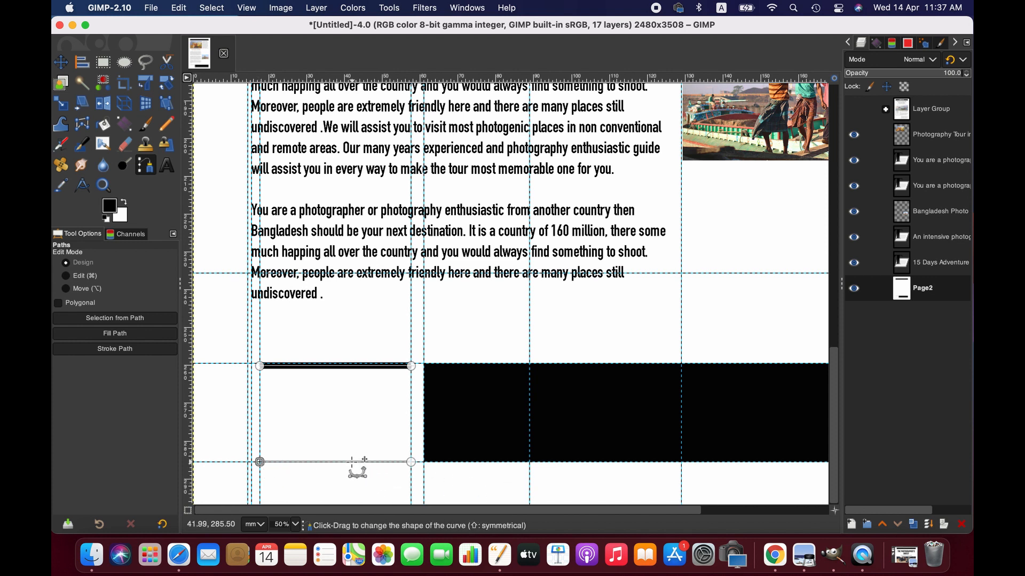
Nudge the lower path up three steps and stroke it with a 20 px solid black line
key("Up")
key("Up")
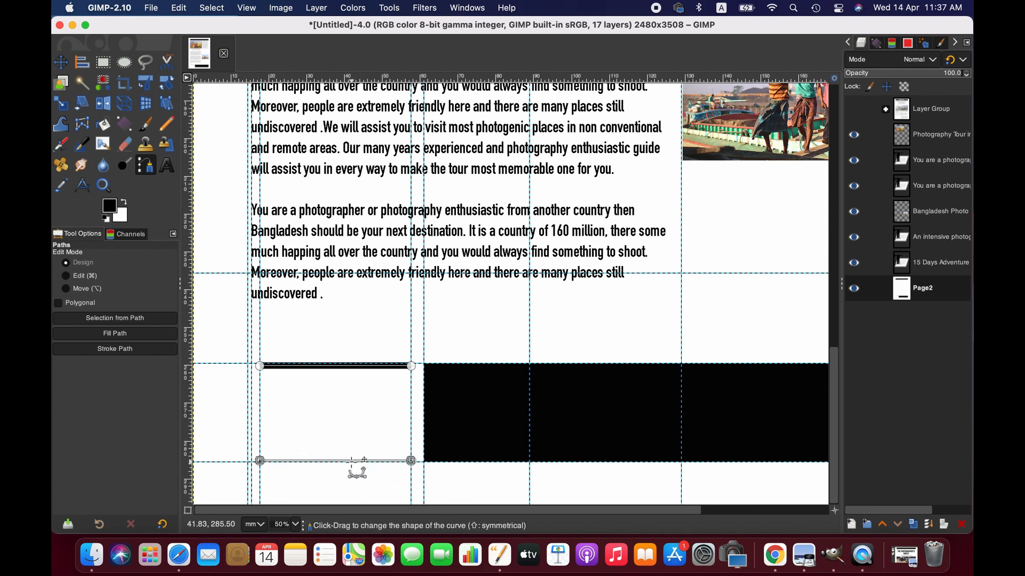
key("Up")
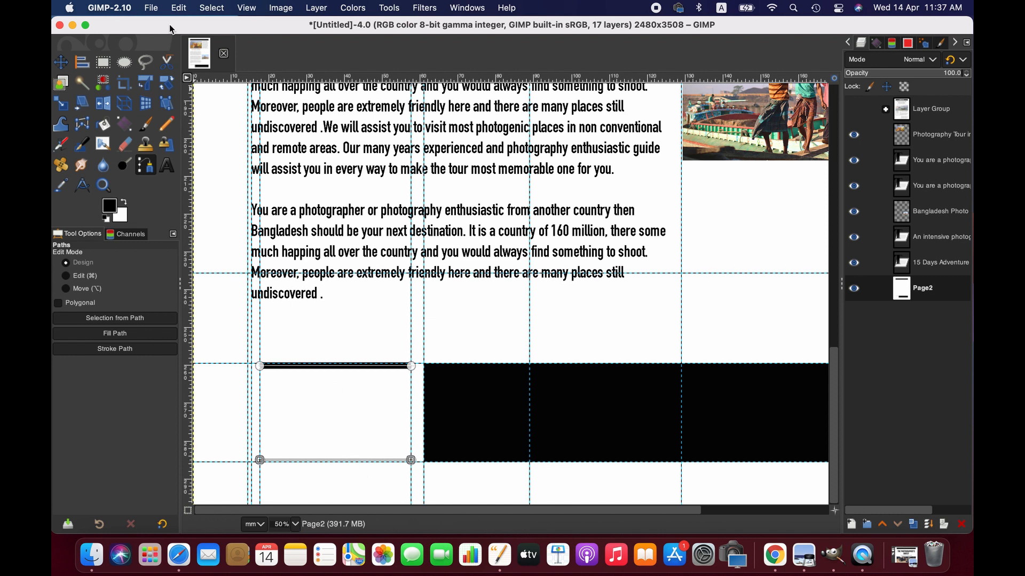
left_click(179, 7)
left_click(228, 303)
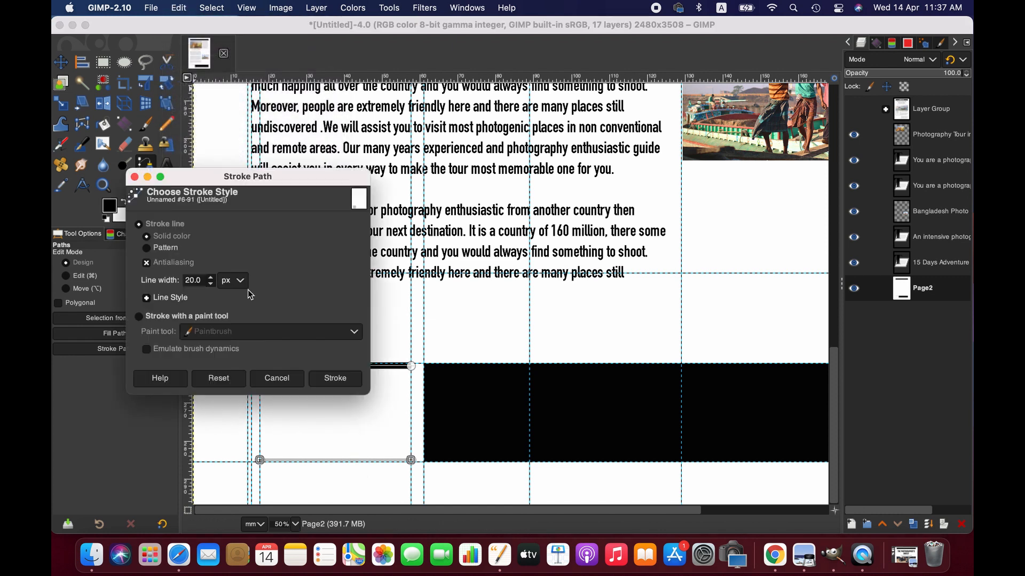
left_click(336, 378)
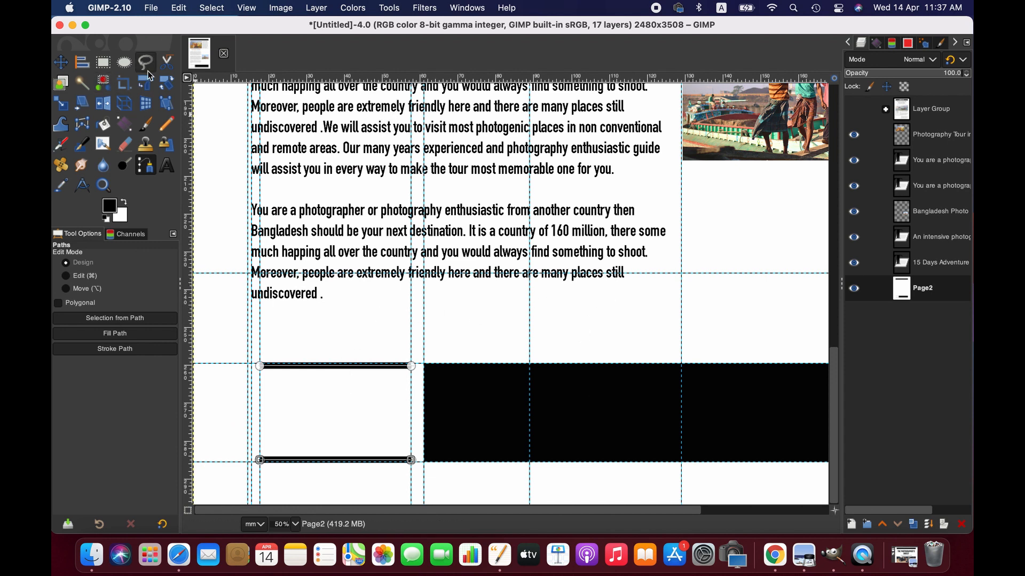
Add a text layer containing a straight double quotation mark between the two black lines
left_click(167, 62)
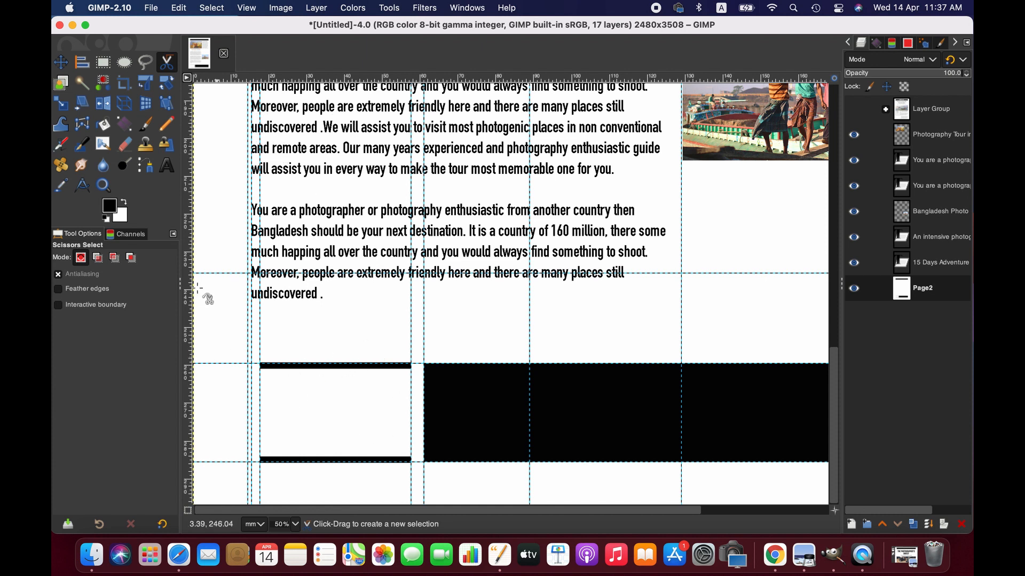
left_click(167, 166)
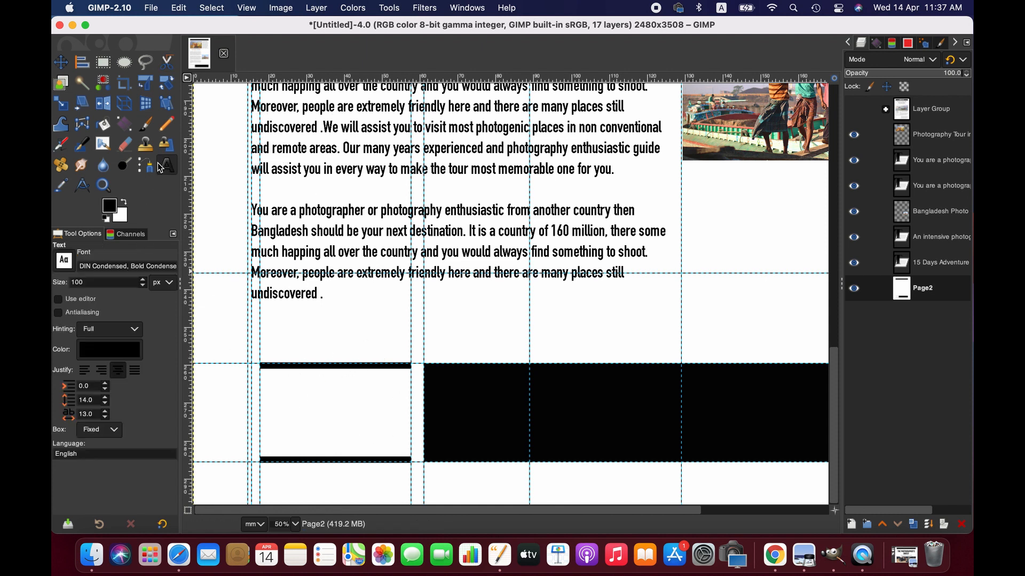
left_click(306, 401)
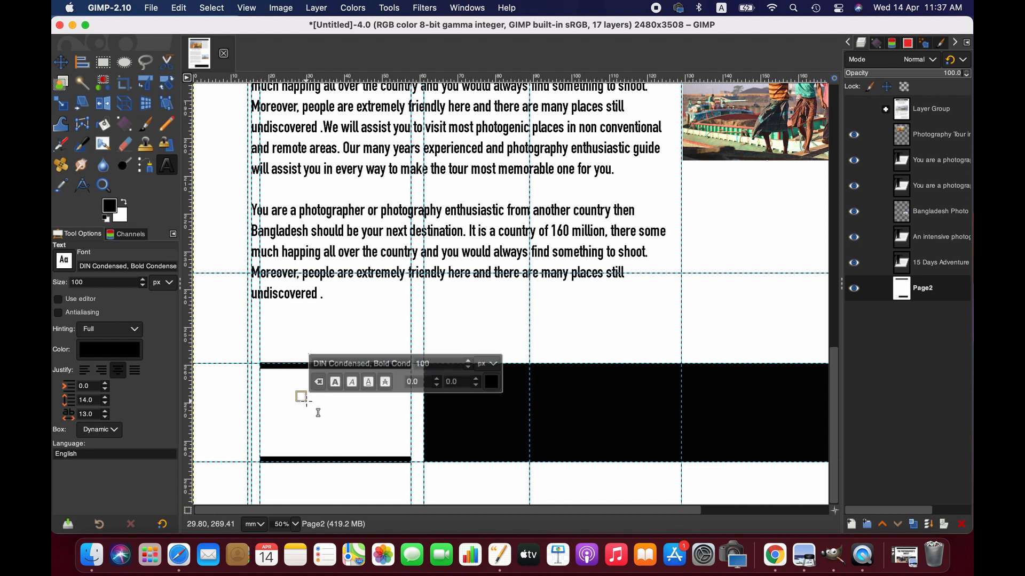
type("\"")
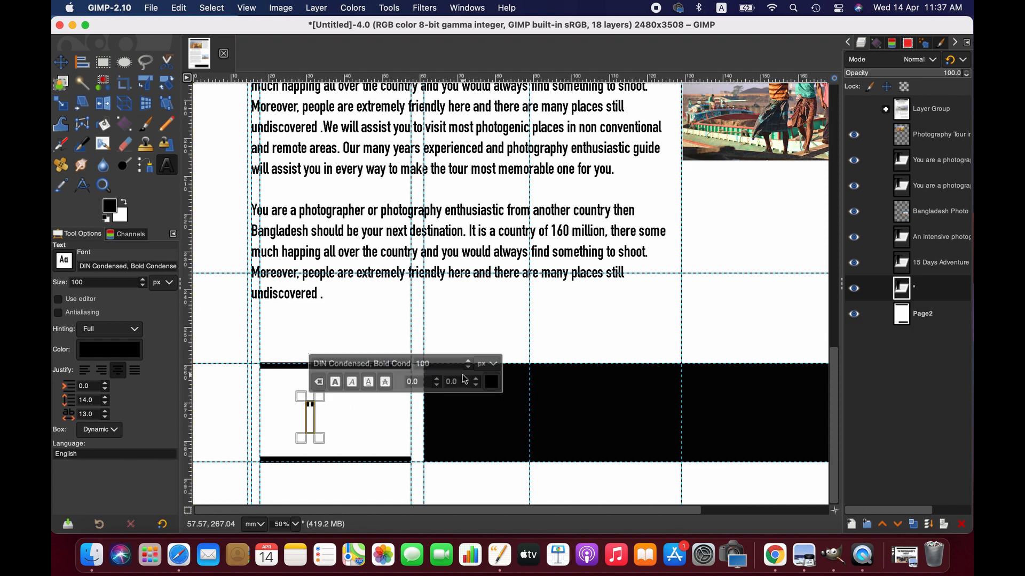
Set the quotation mark's size to 600 px and move it slightly up between the two black lines
left_click(455, 367)
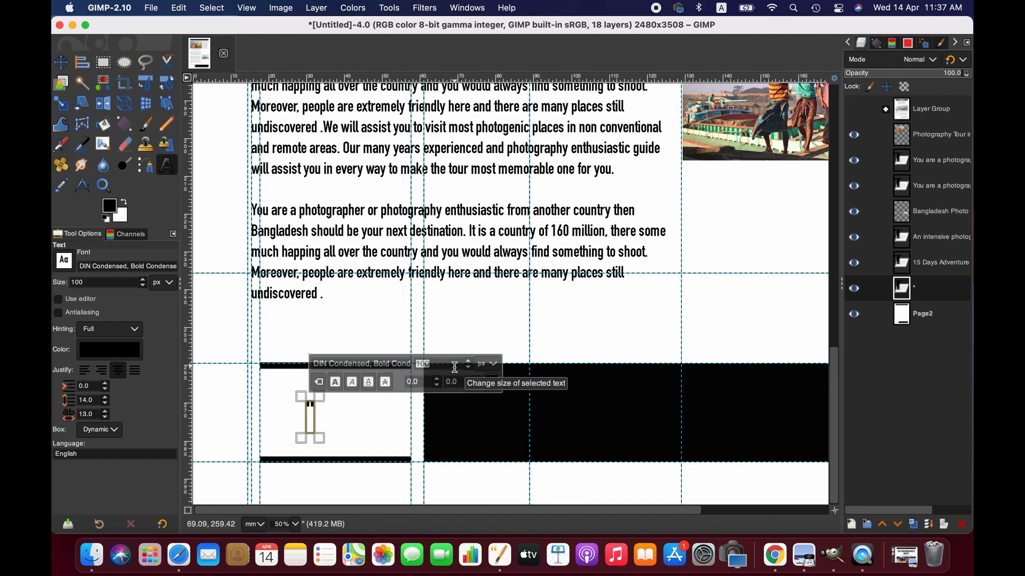
type("6")
key("Return")
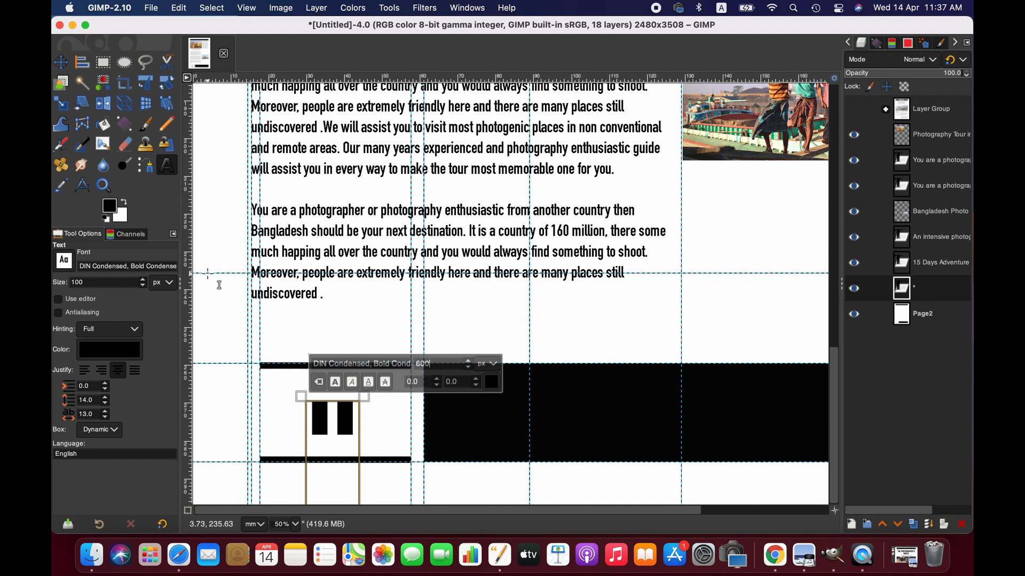
left_click(61, 62)
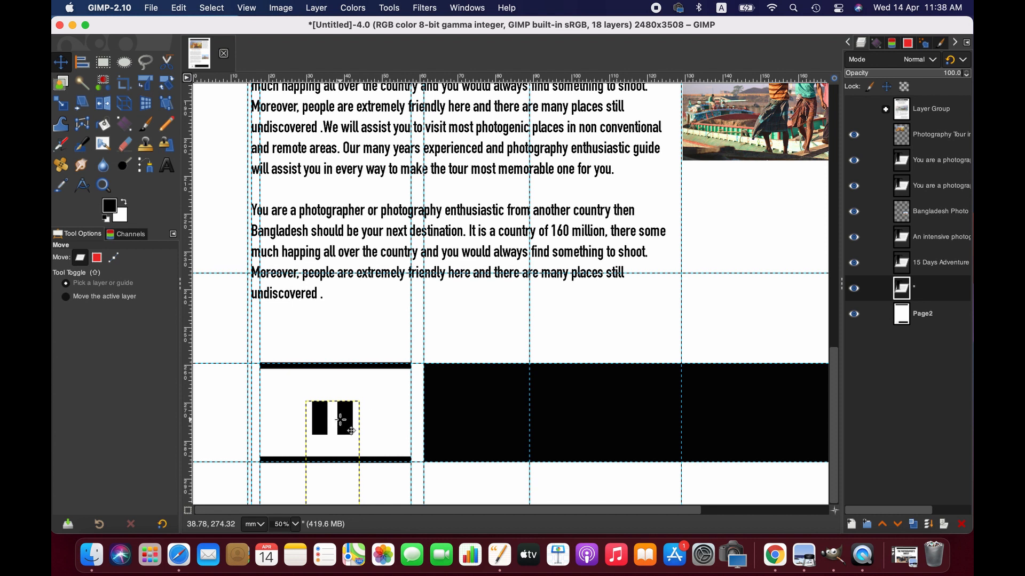
left_click_drag(341, 419, 339, 417)
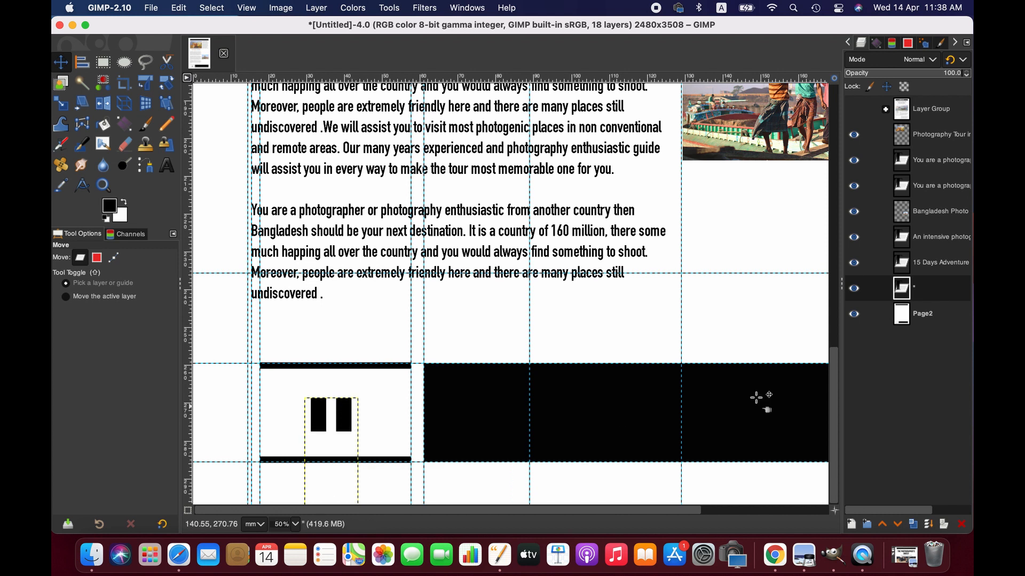